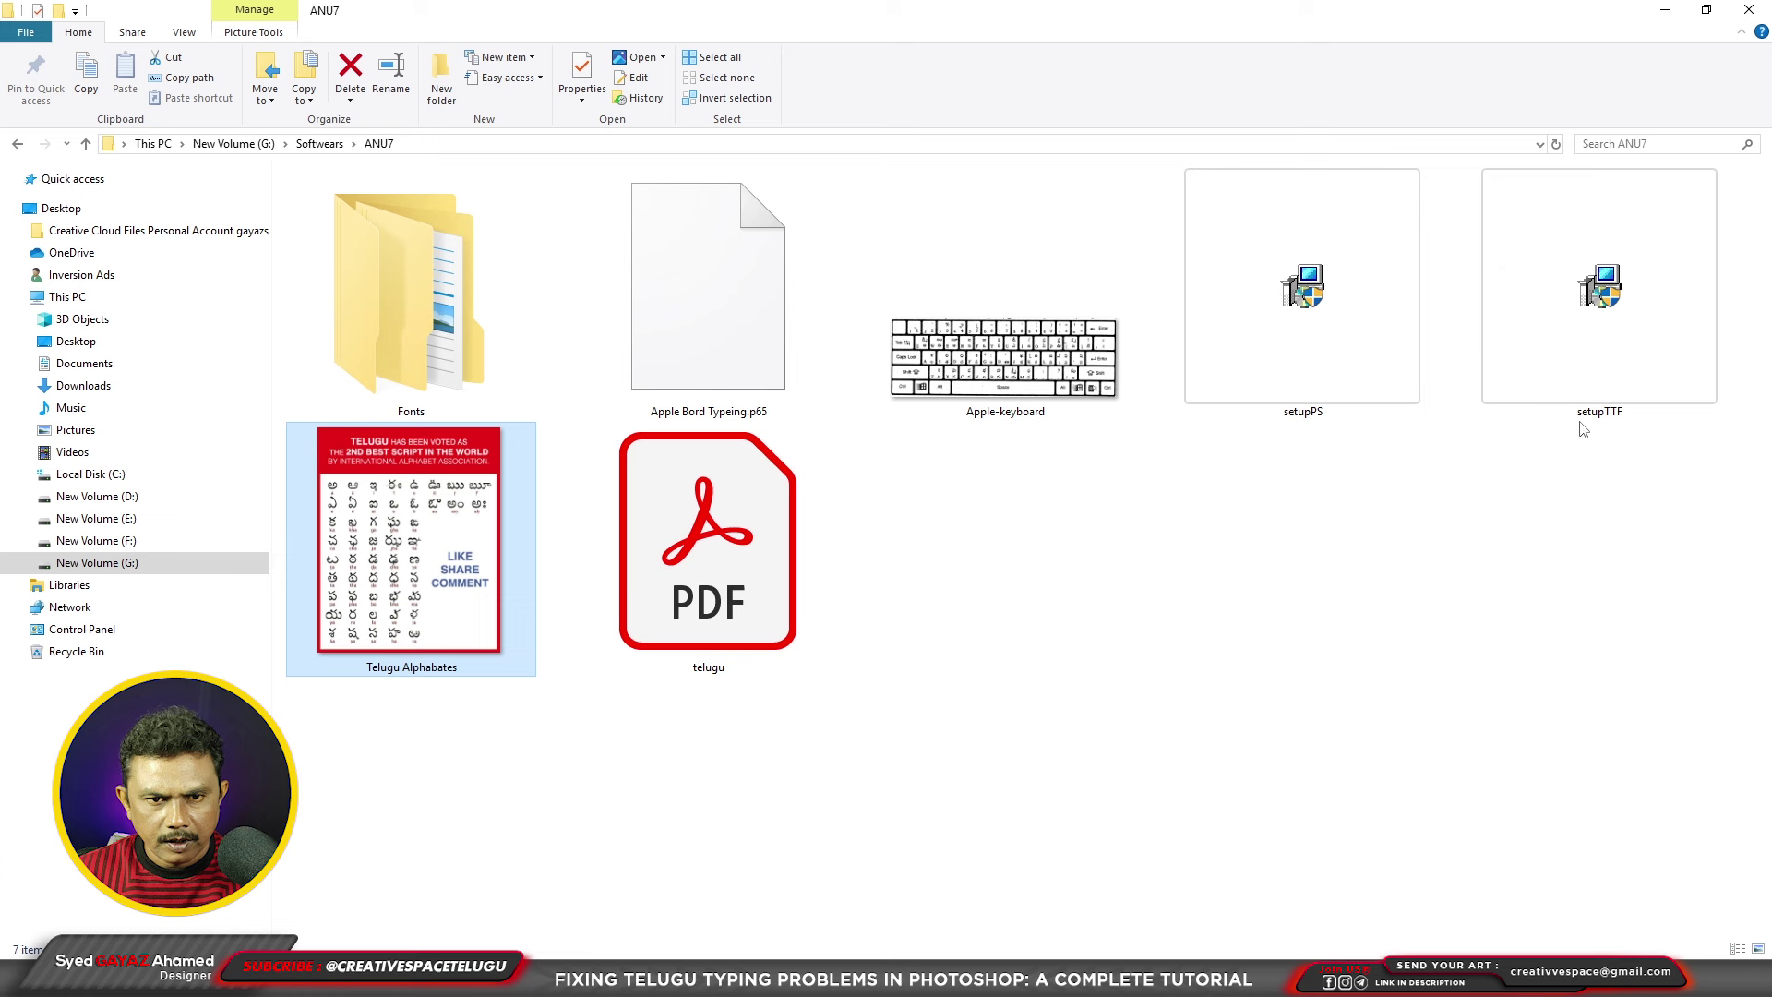
Step: Run the setupTTF font installer with administrator rights
{"action": "left_click", "coordinate": [1538, 341]}
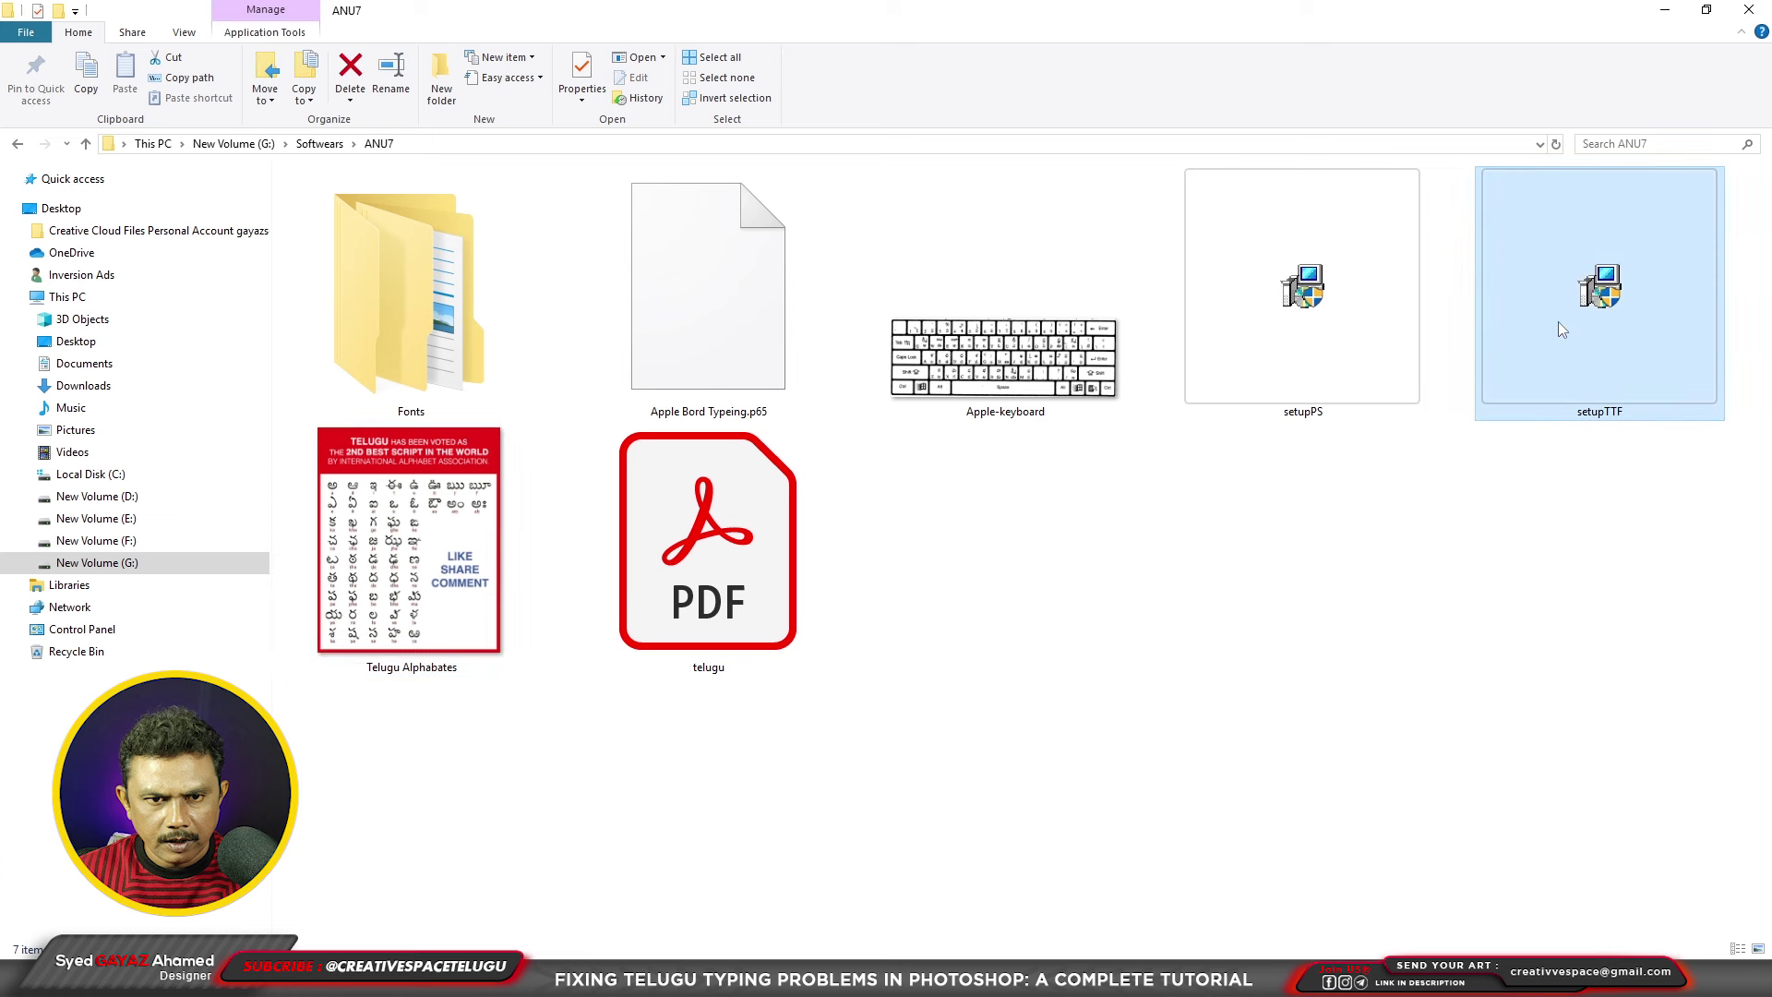
{"action": "right_click", "coordinate": [1558, 322]}
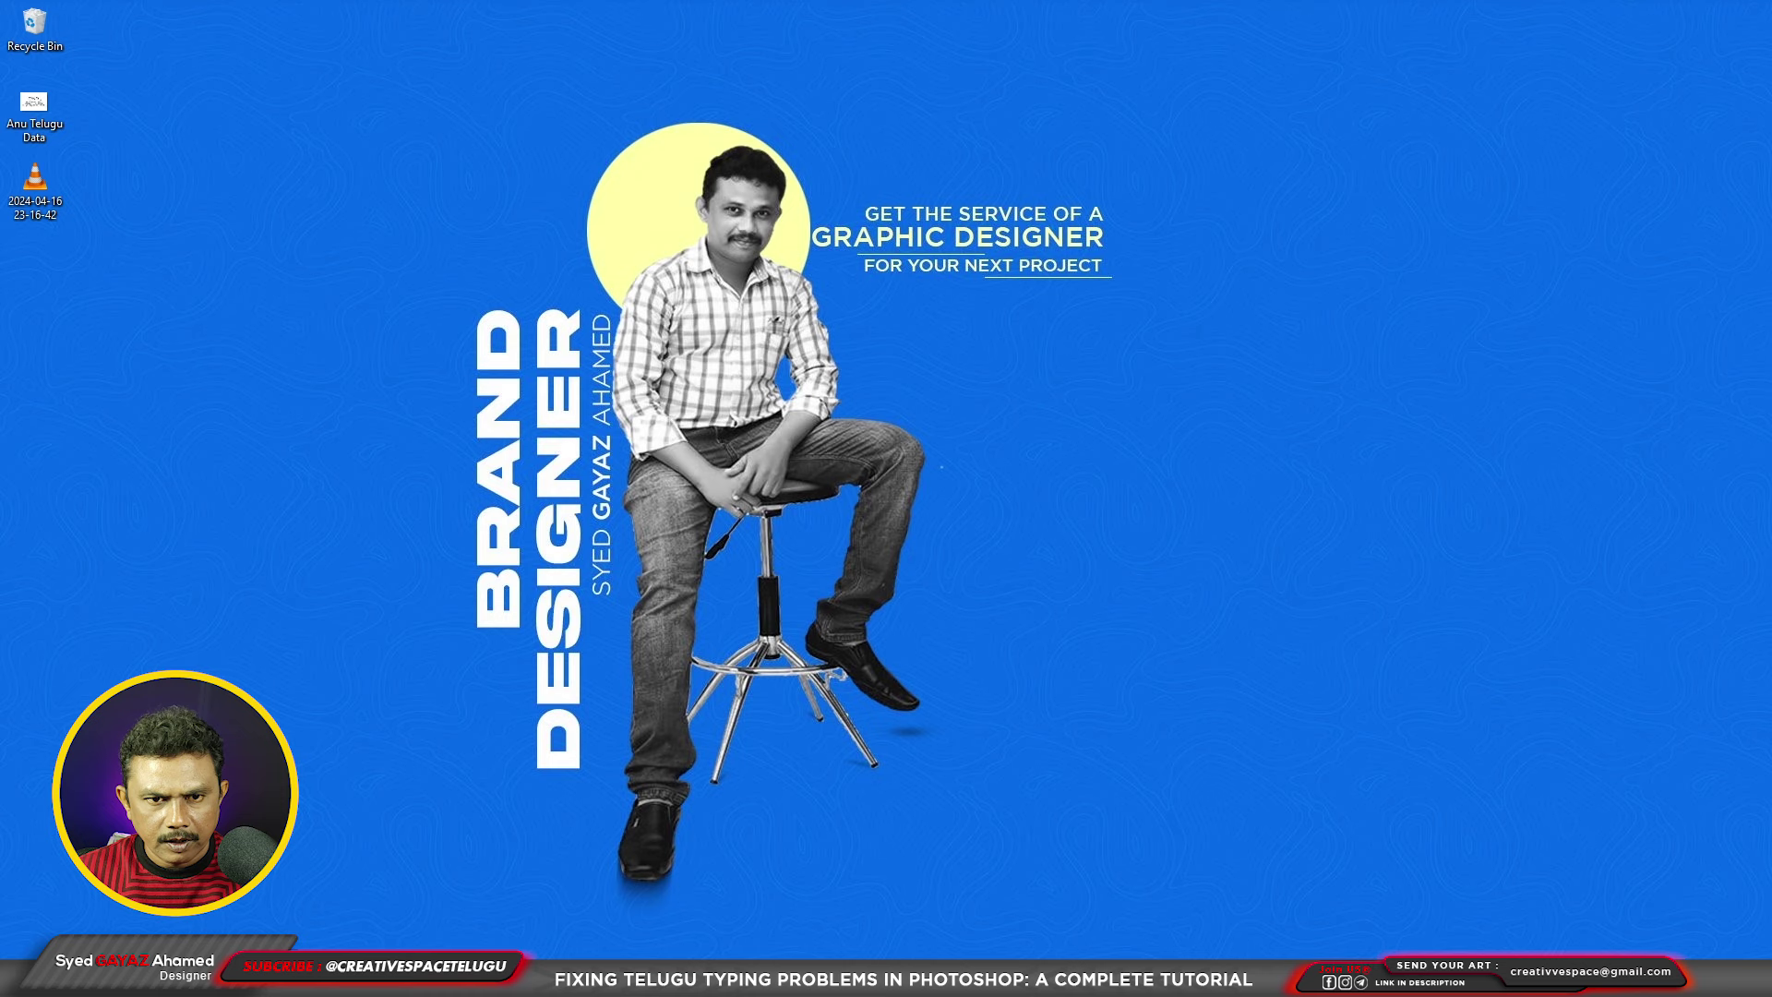
Step: Open the Anu Script Manager shortcut's file location from Start and view its Properties (target C:\AnuSM\Kb7.exe)
{"action": "left_click", "coordinate": [23, 950]}
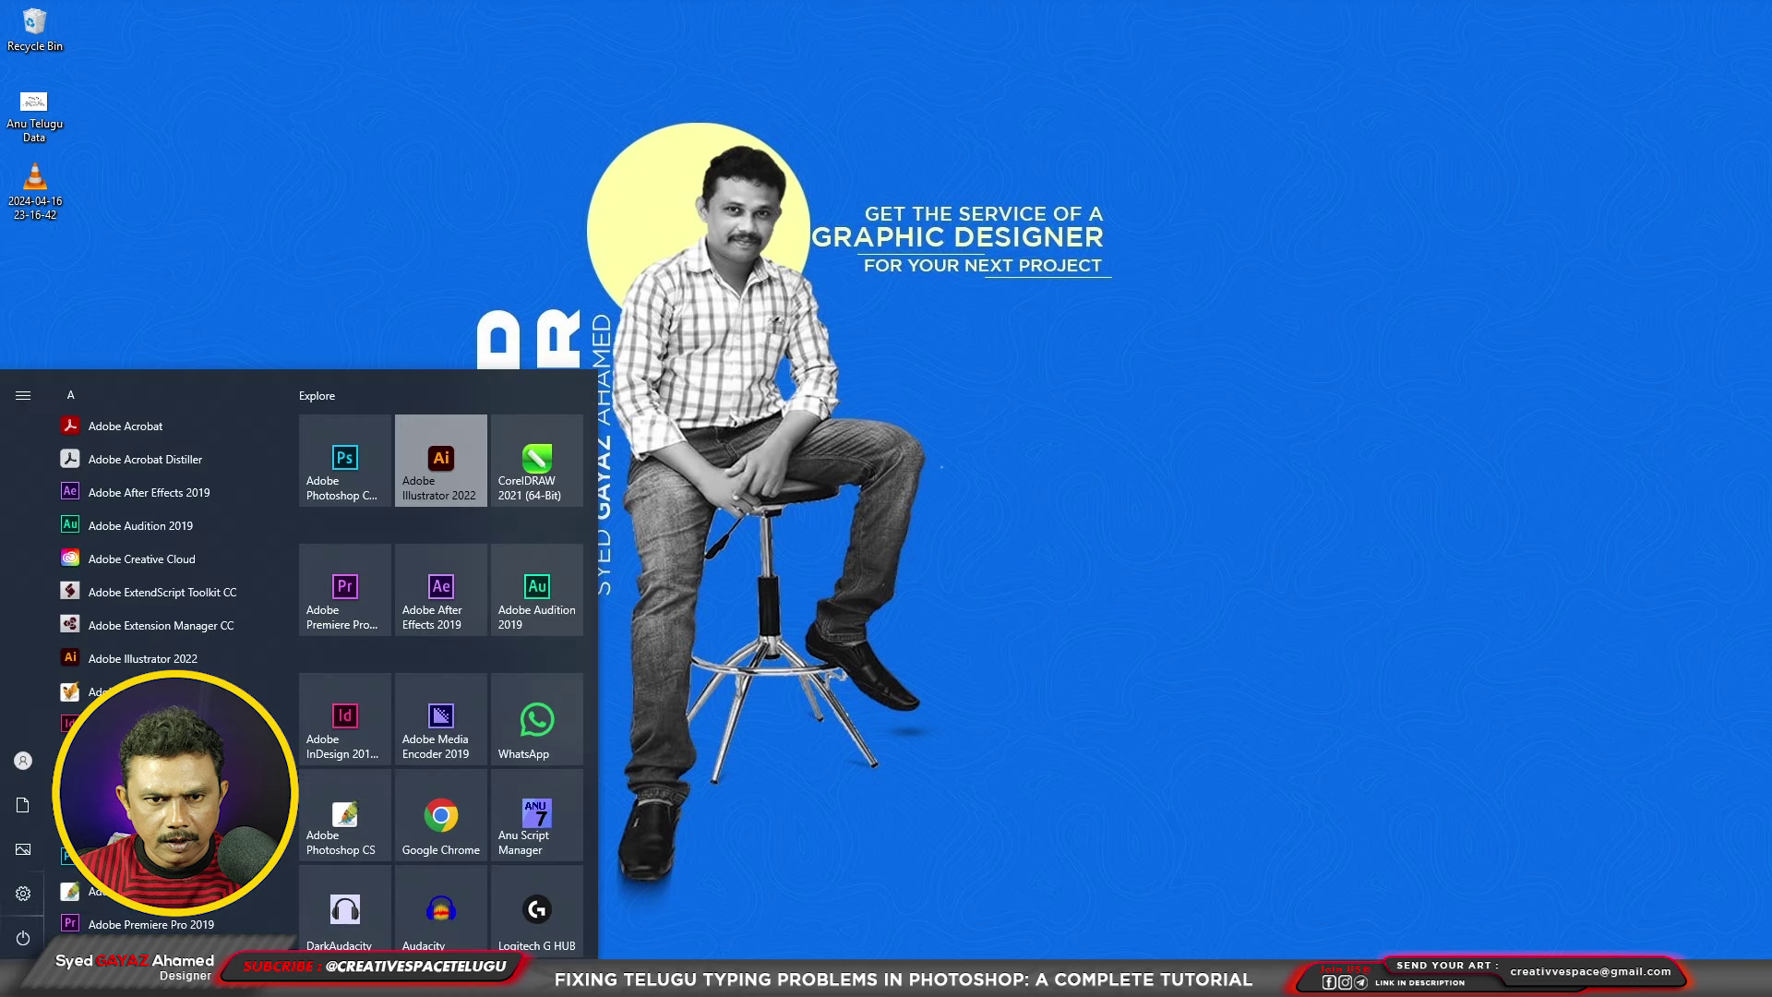
{"action": "right_click", "coordinate": [516, 805]}
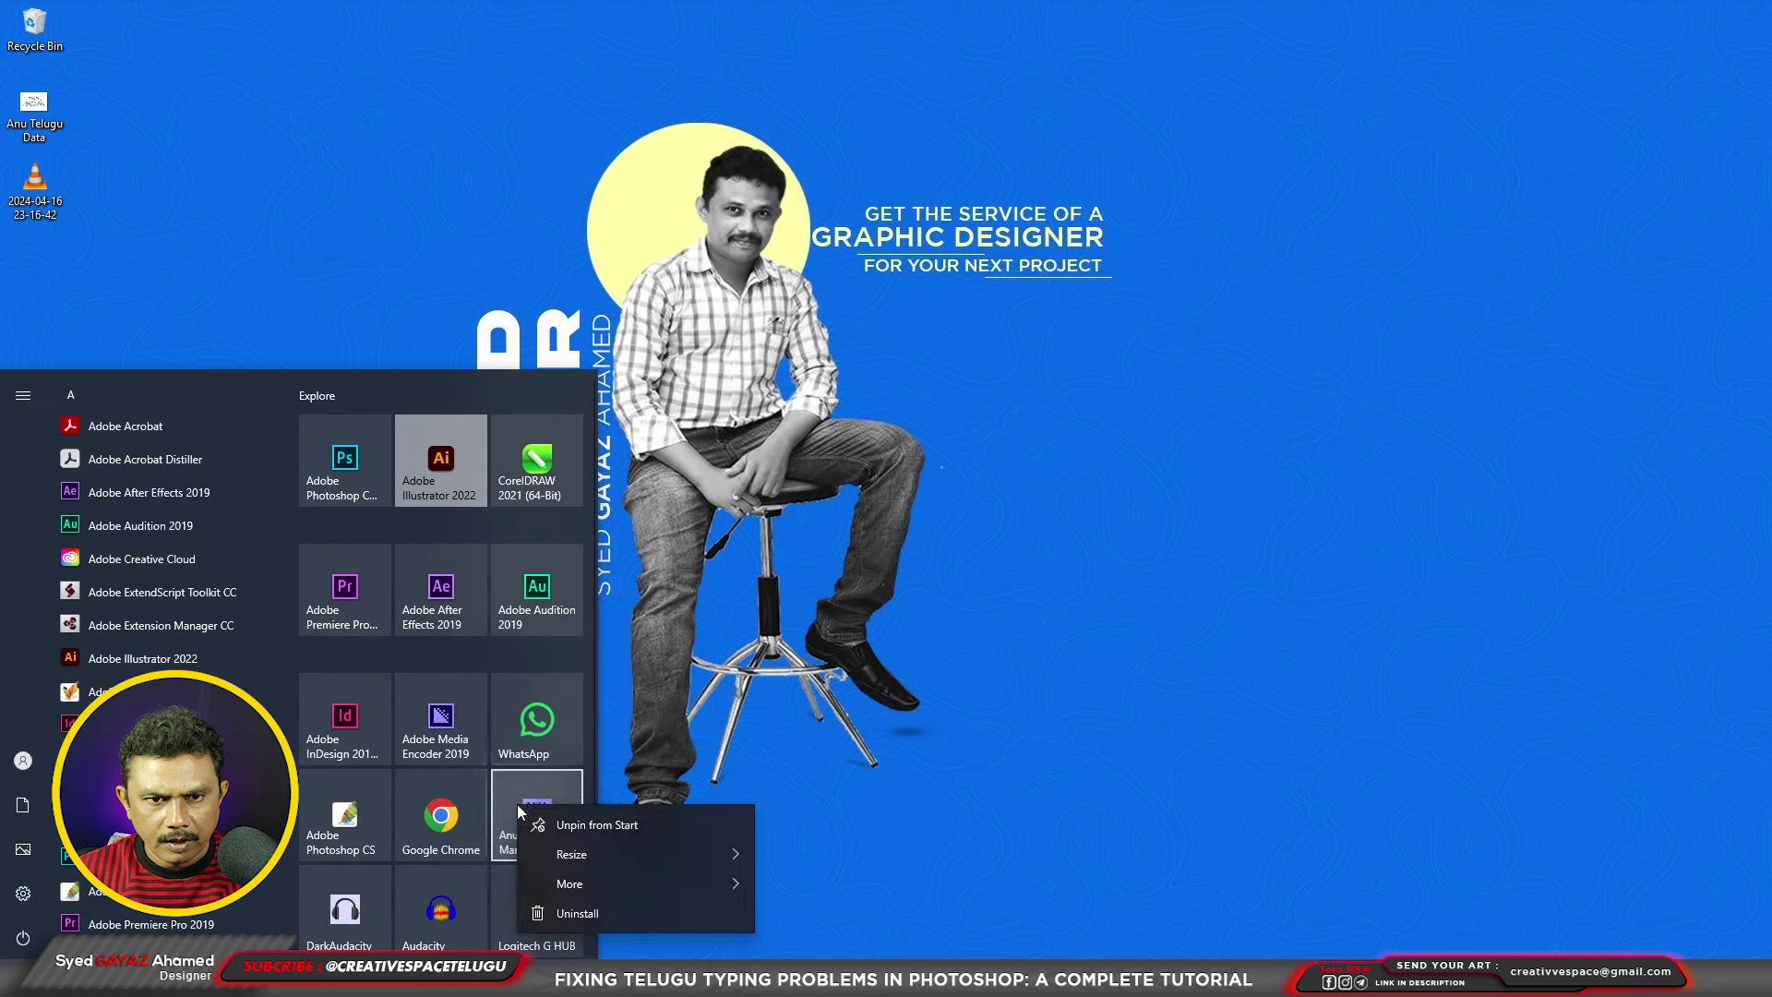
{"action": "left_click", "coordinate": [616, 882]}
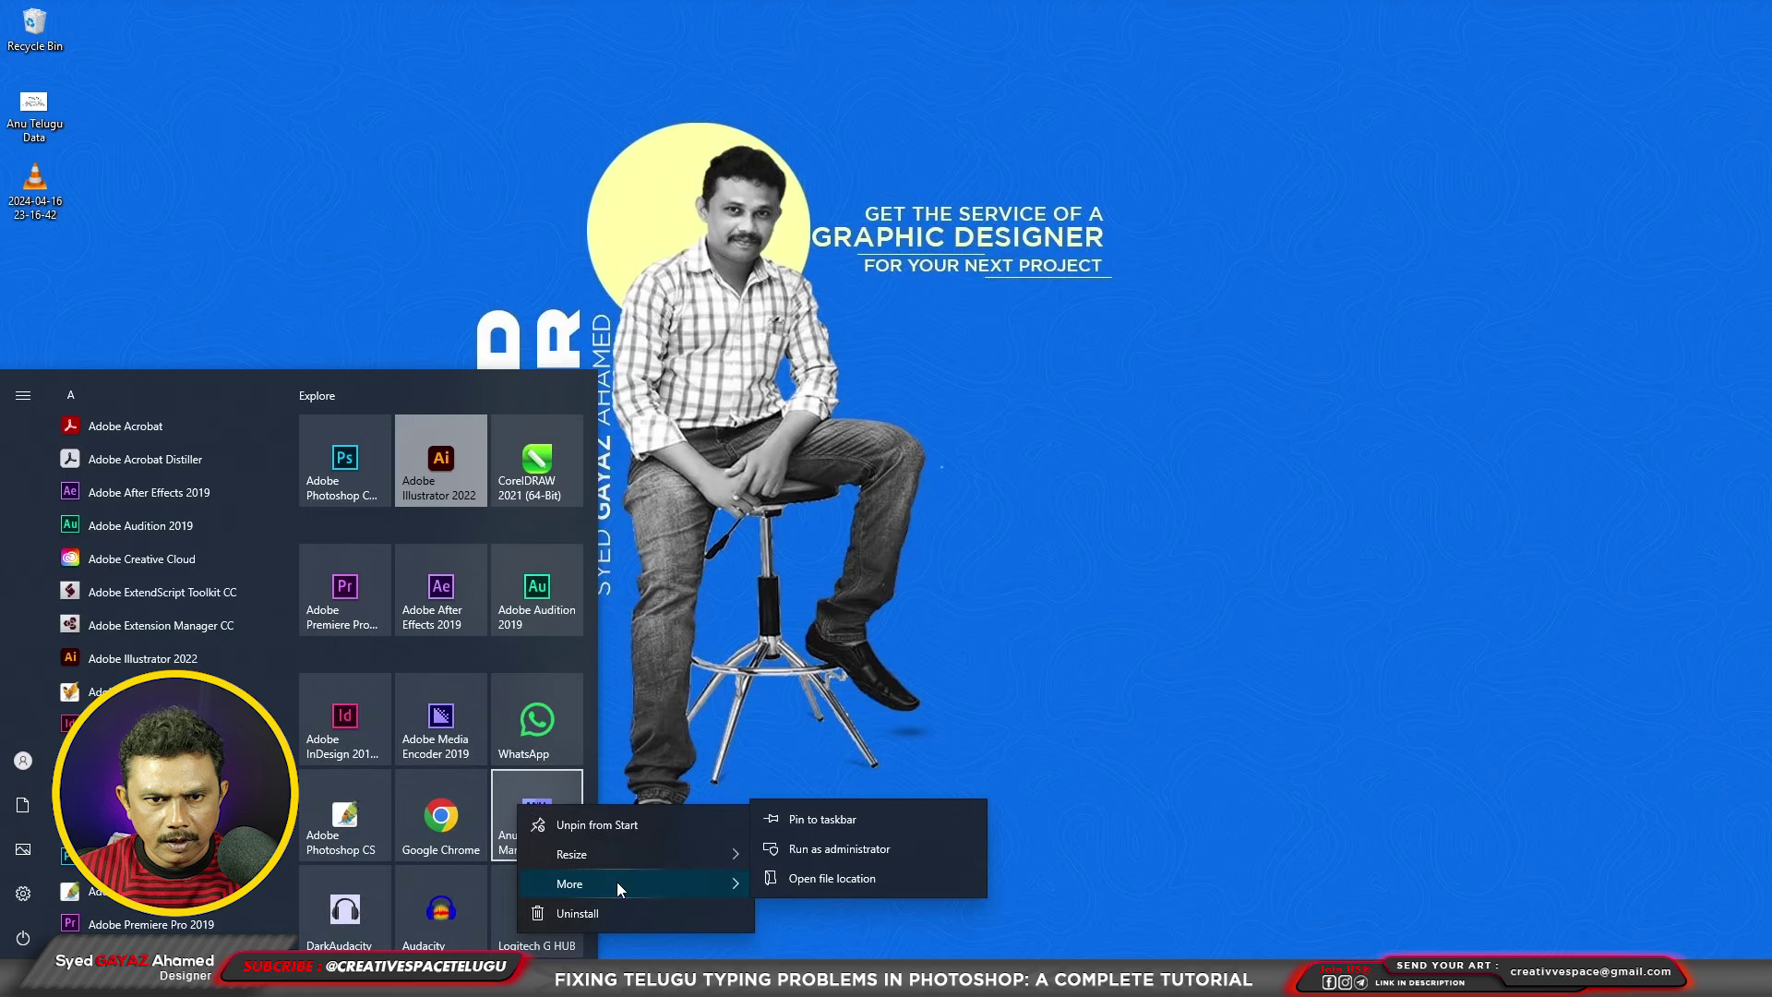
{"action": "left_click", "coordinate": [833, 878]}
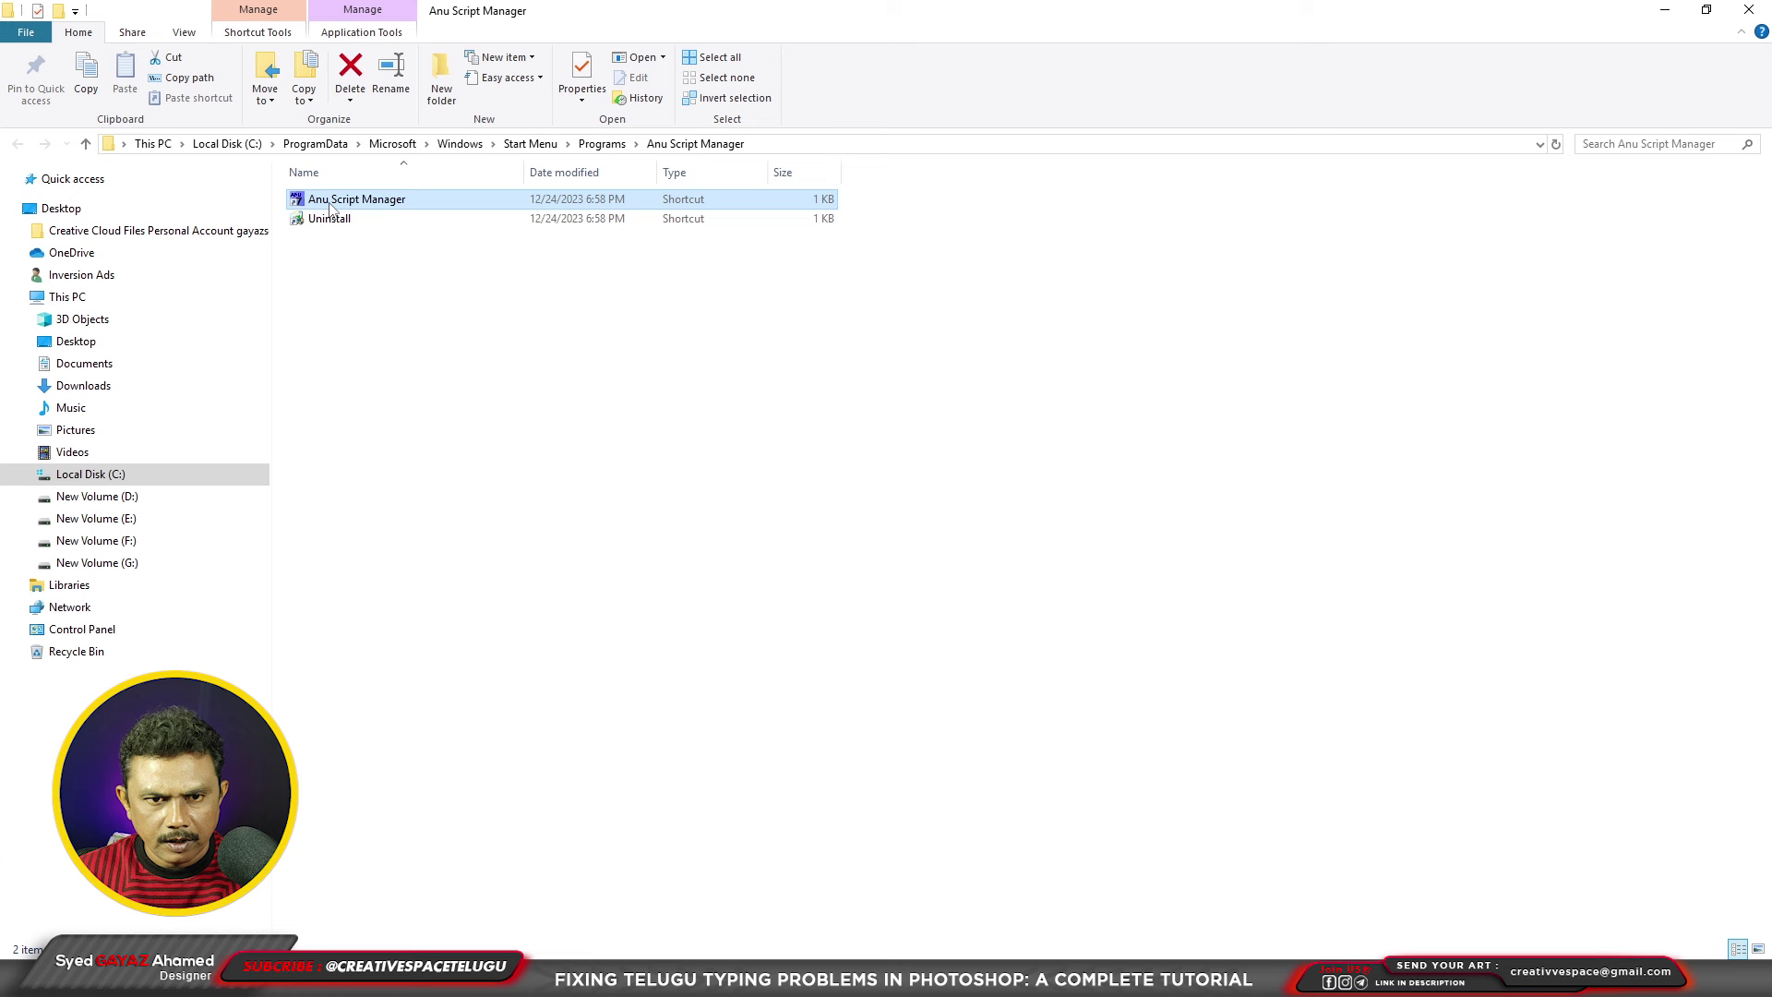
{"action": "mouse_move", "coordinate": [357, 200]}
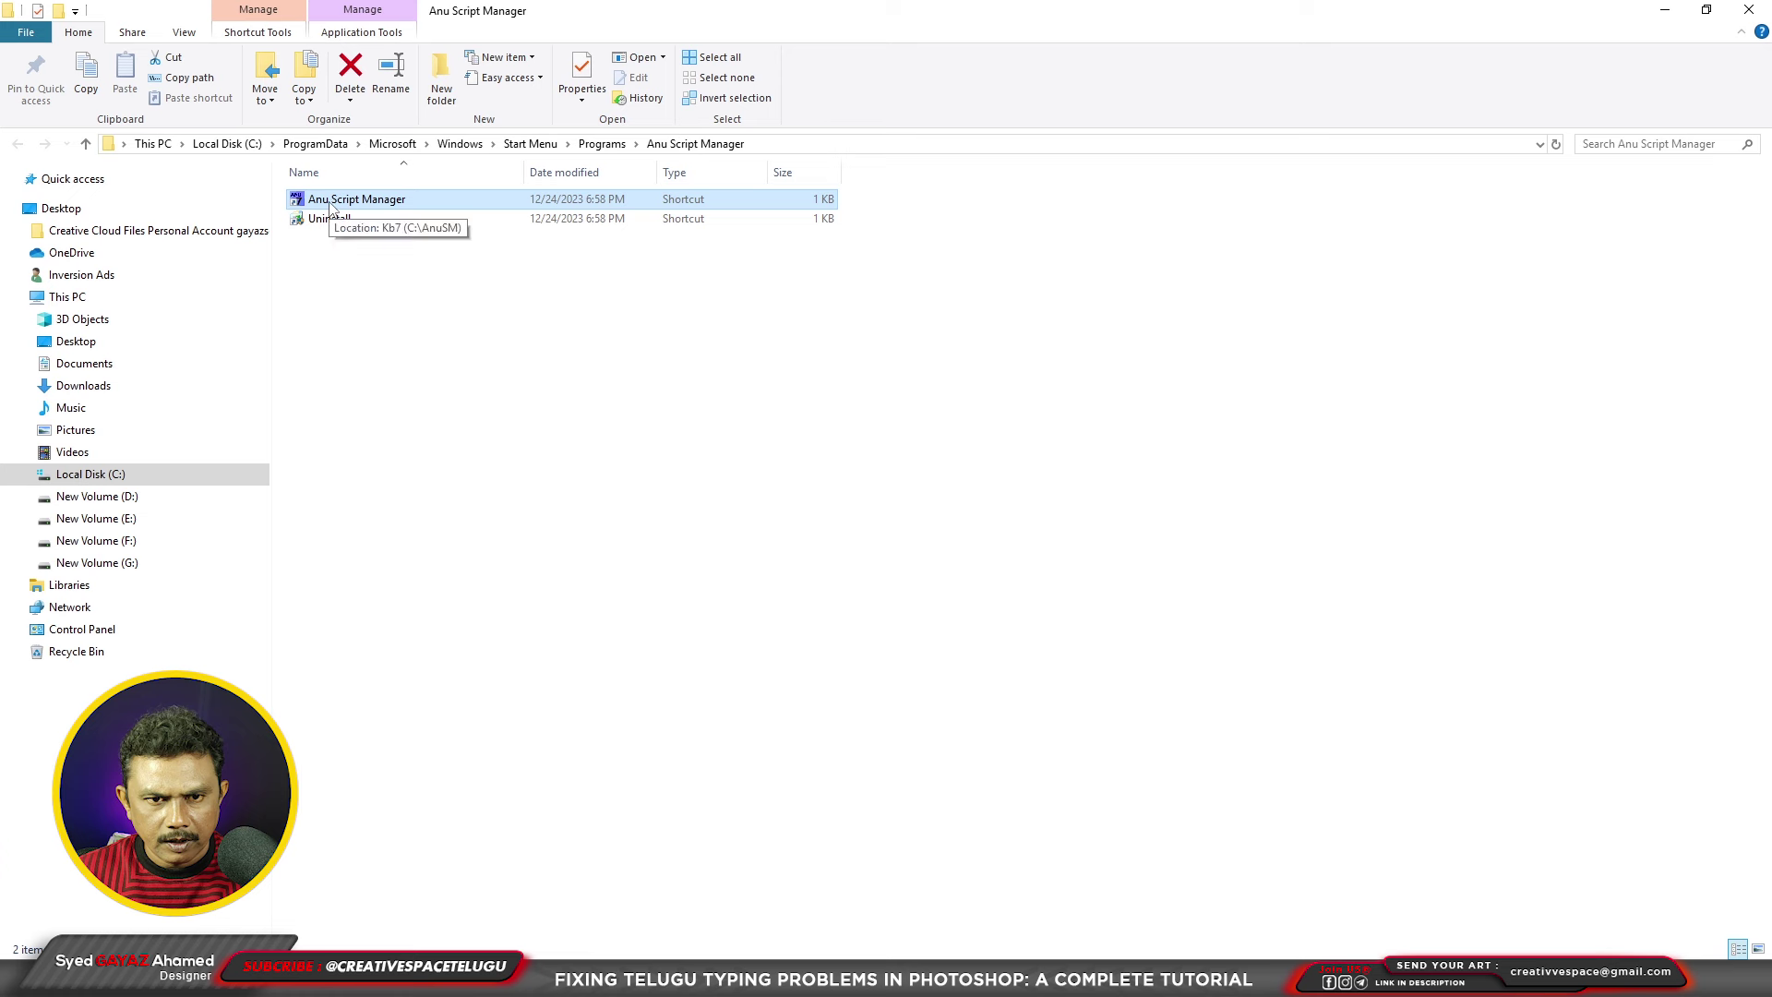
{"action": "right_click", "coordinate": [331, 202]}
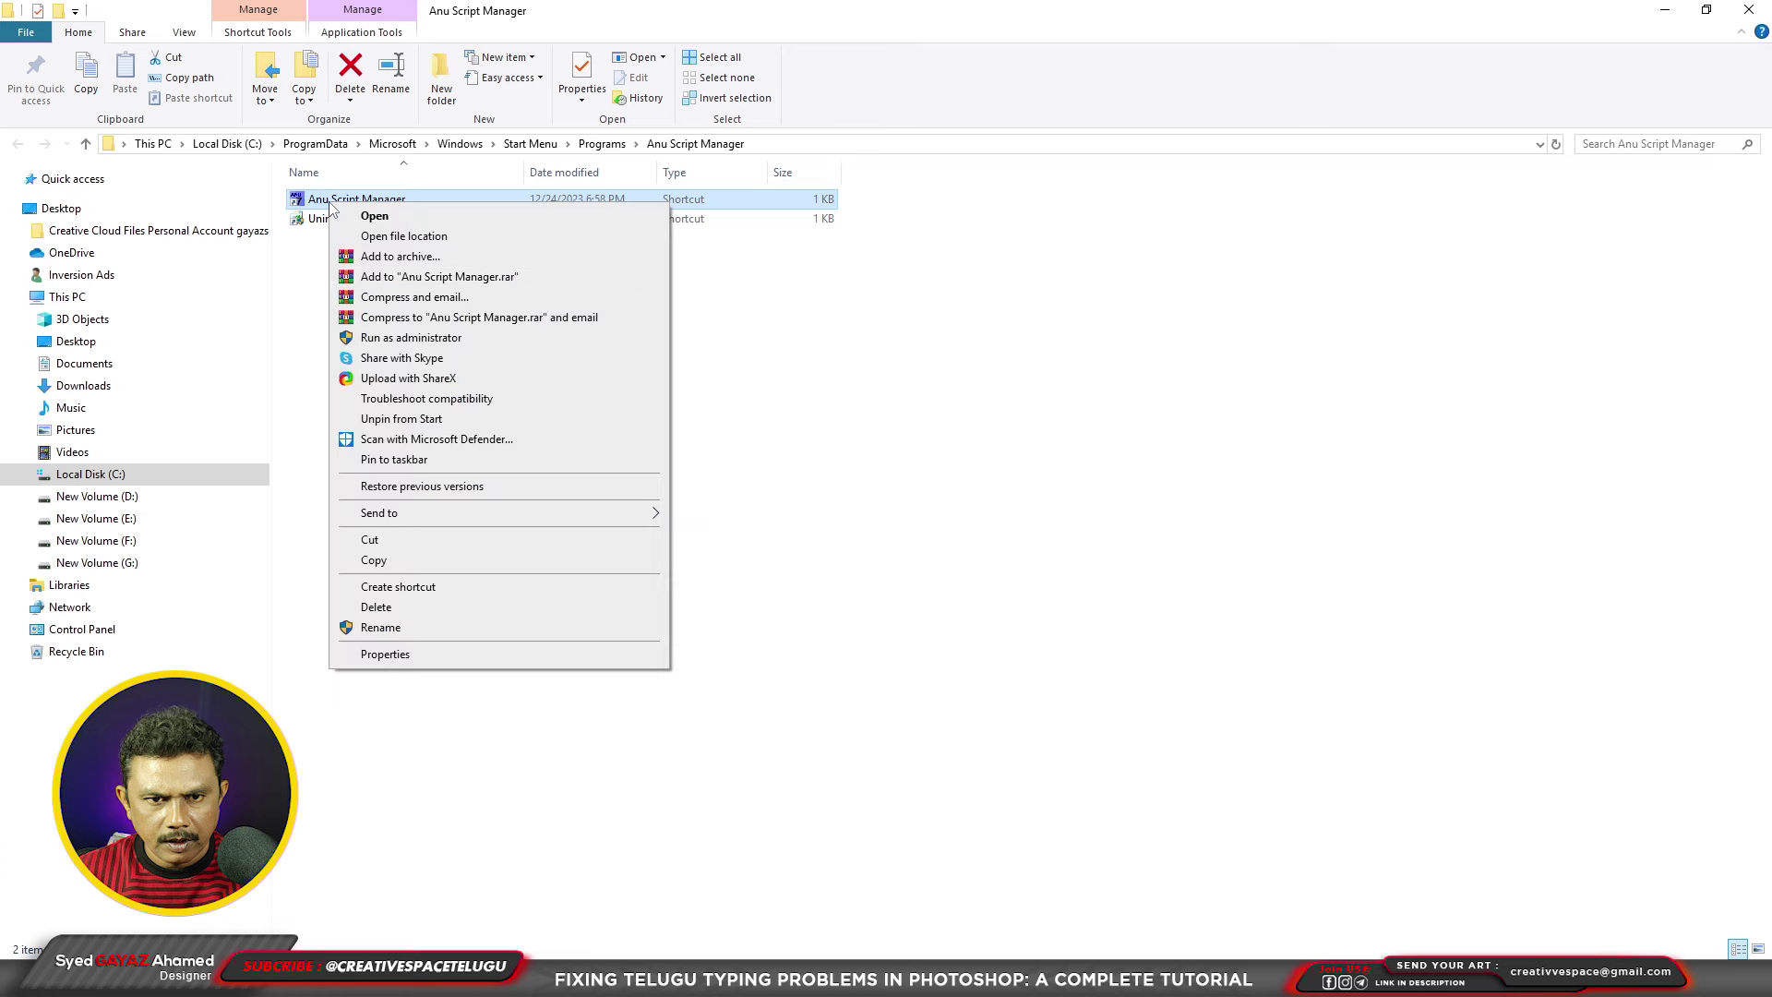
{"action": "left_click", "coordinate": [427, 654]}
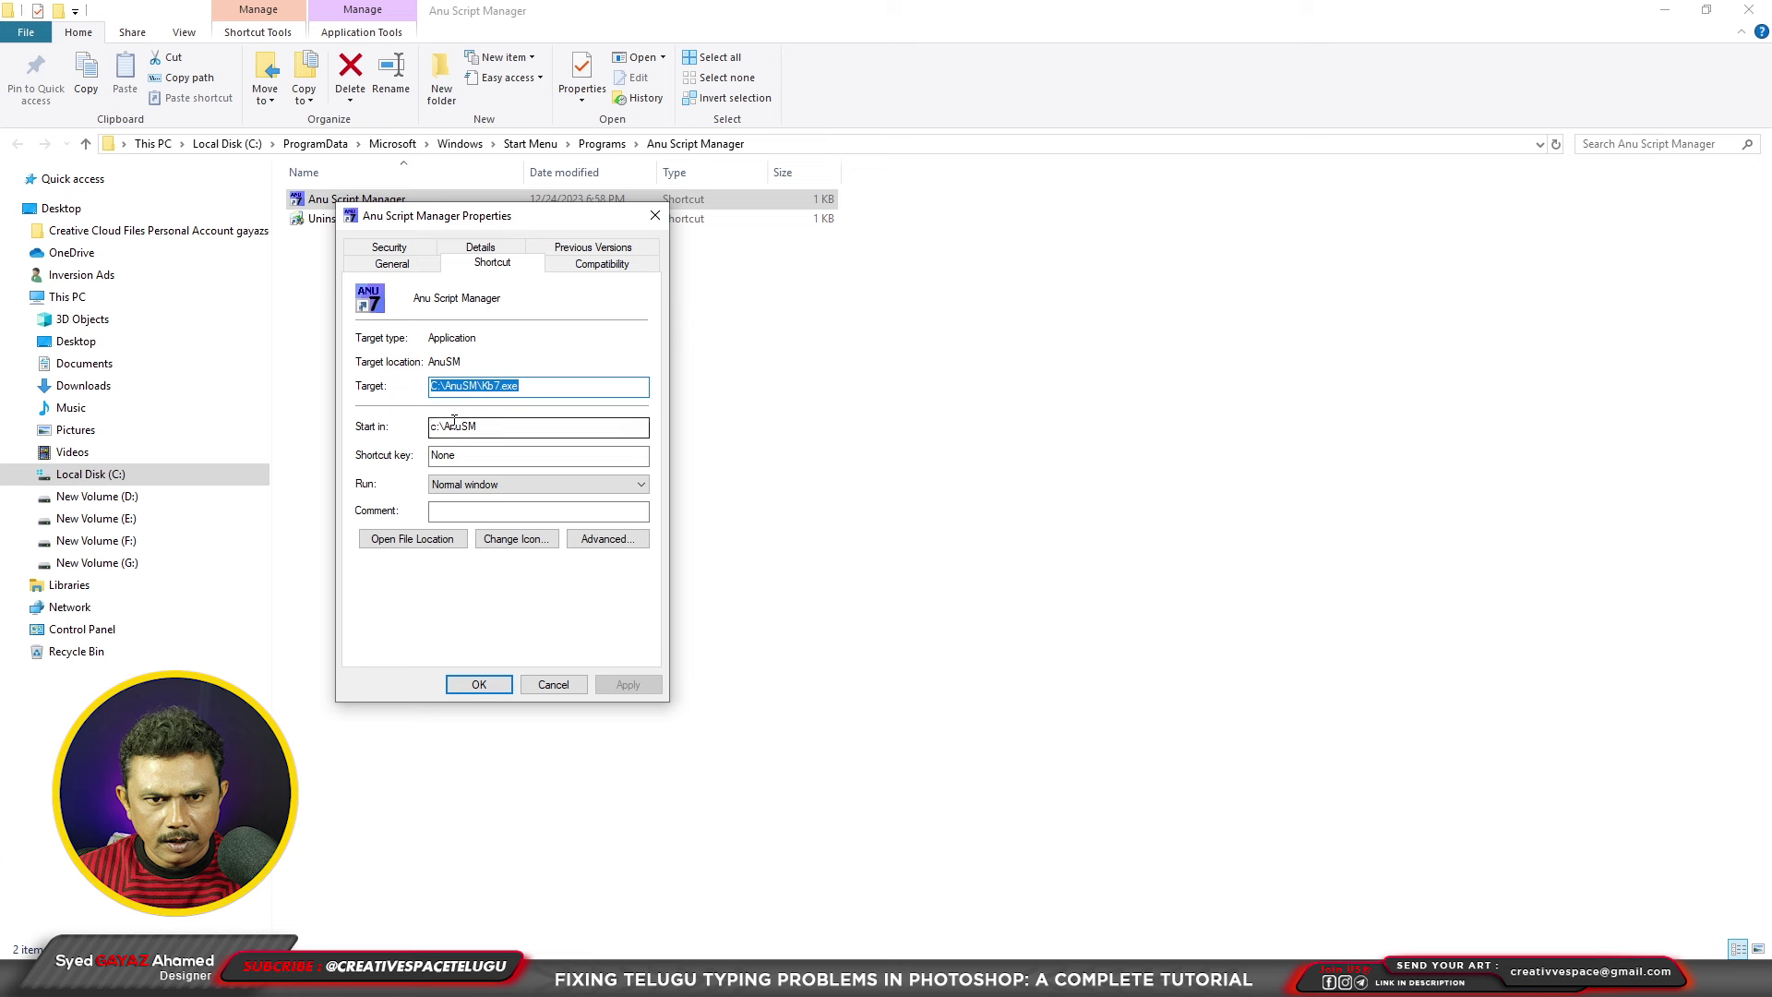
Step: Enable Windows XP (Service Pack 3) compatibility mode on the shortcut's Compatibility tab
{"action": "left_click", "coordinate": [595, 268]}
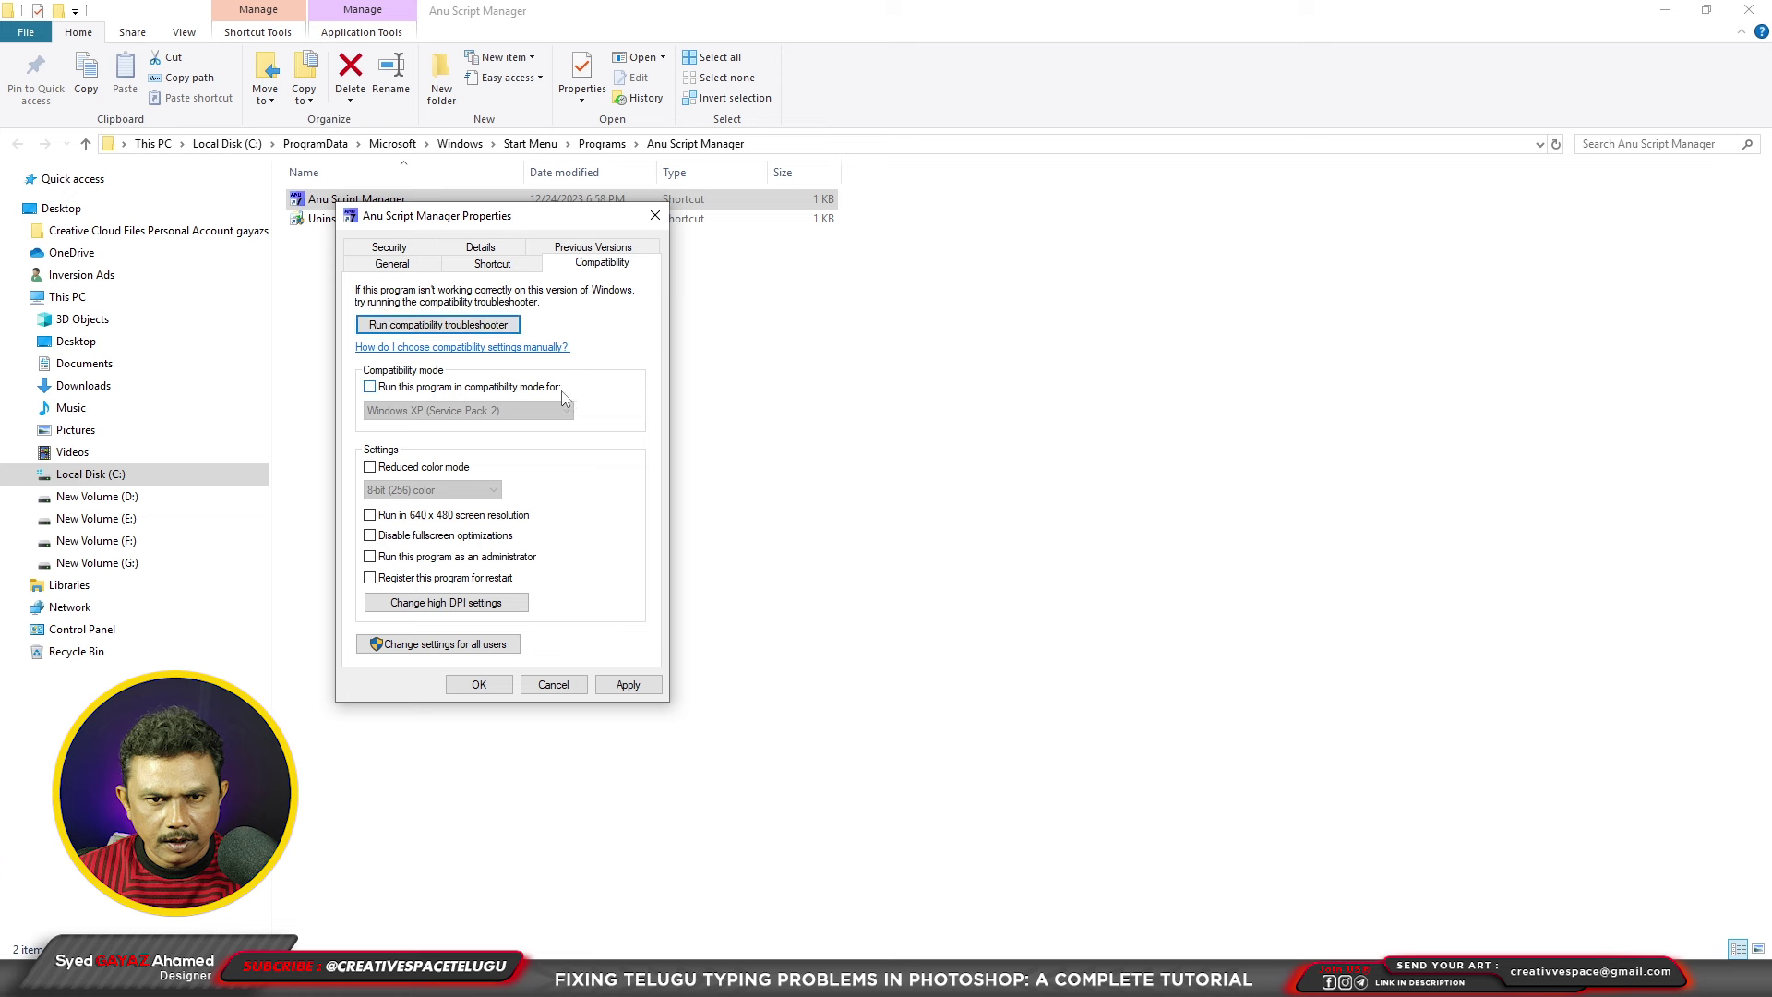
{"action": "left_click", "coordinate": [371, 388]}
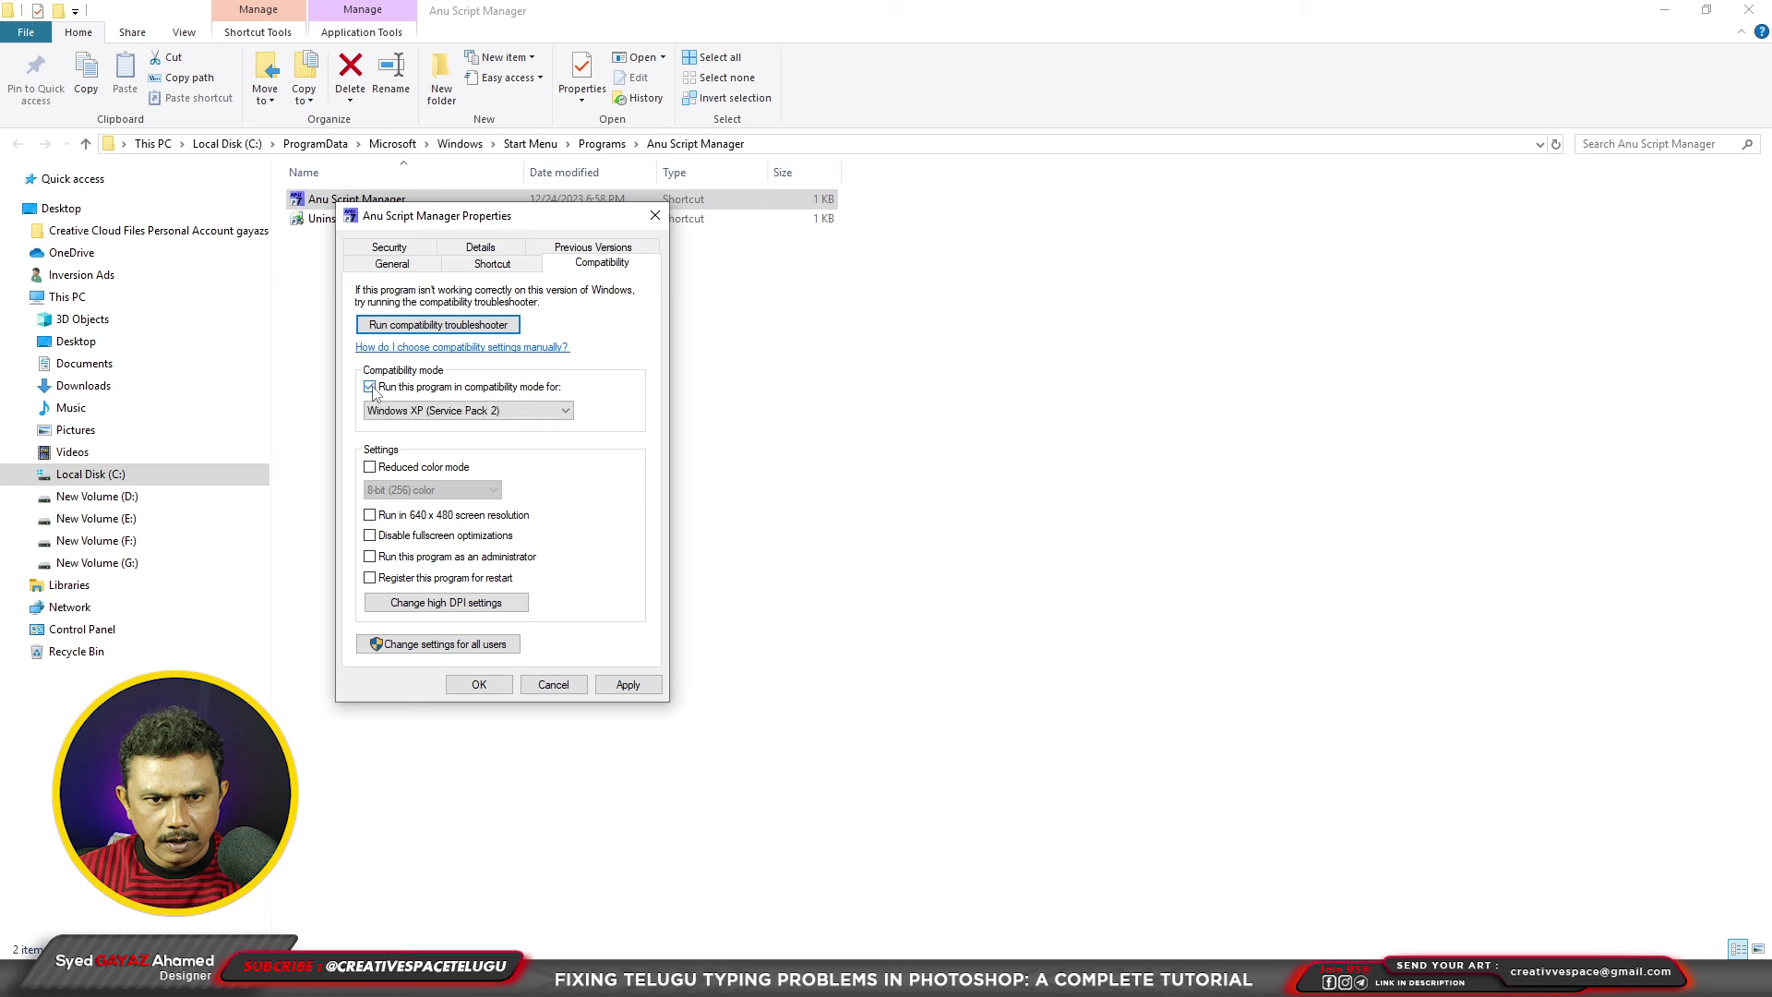
{"action": "left_click", "coordinate": [512, 411]}
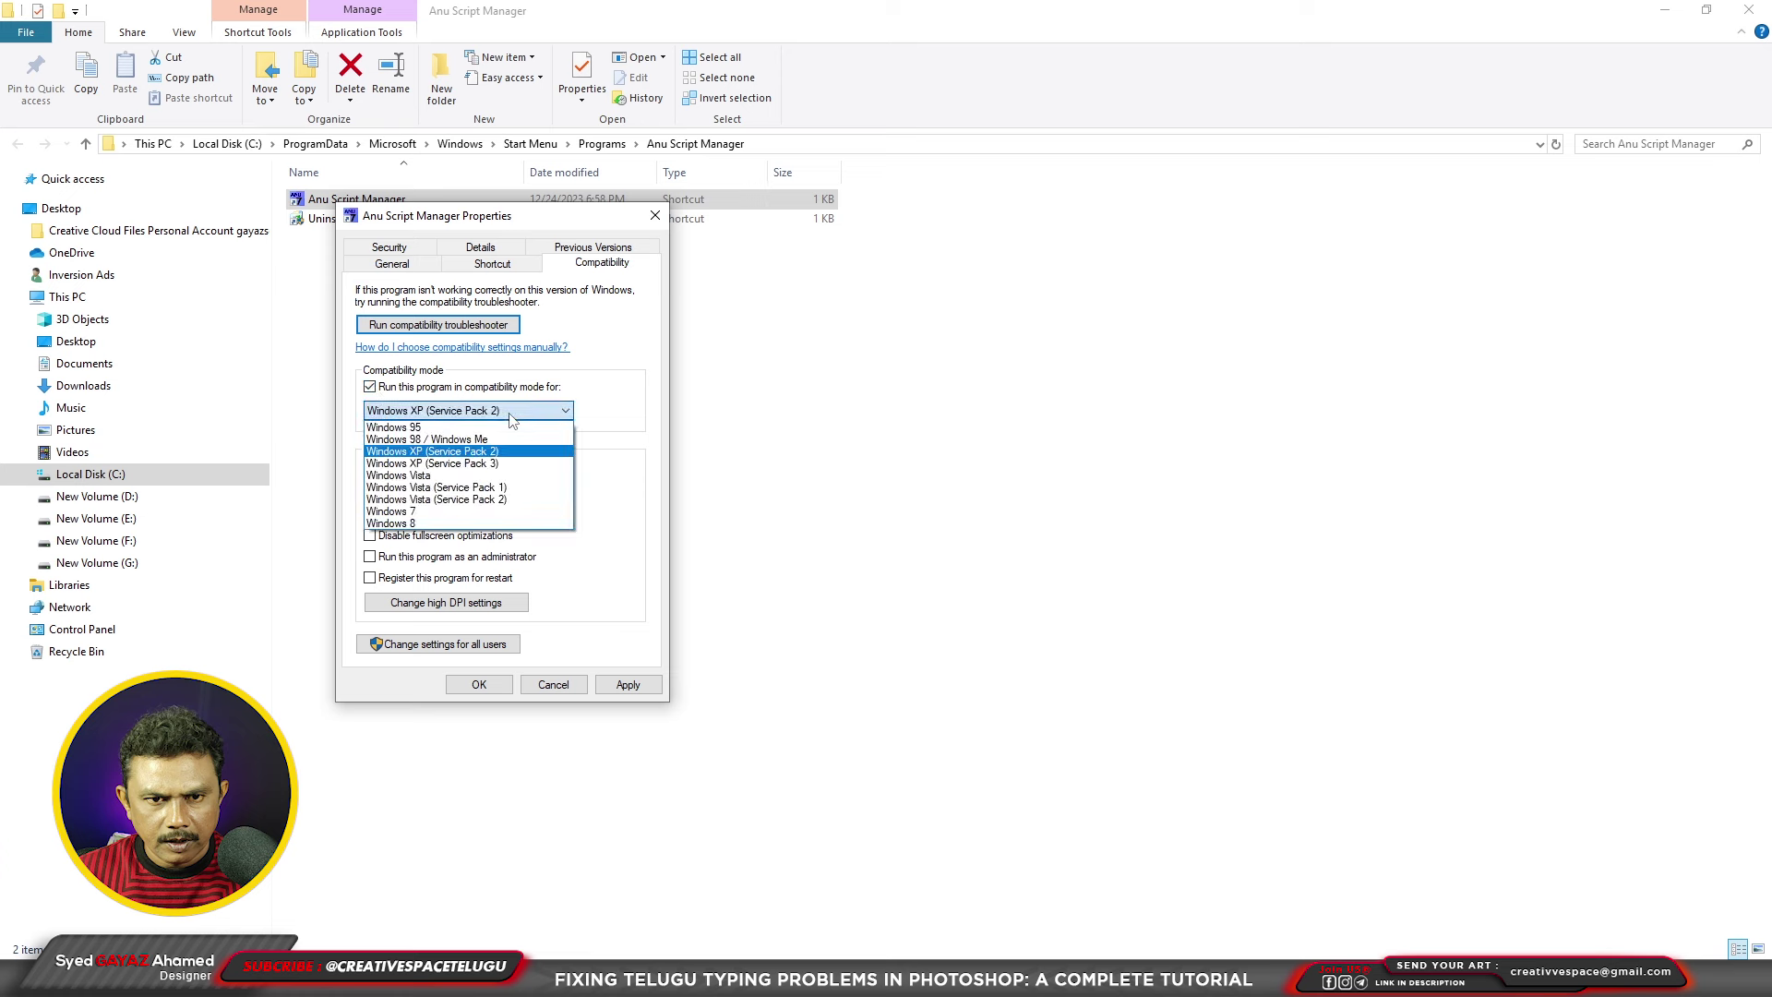
{"action": "left_click", "coordinate": [510, 466]}
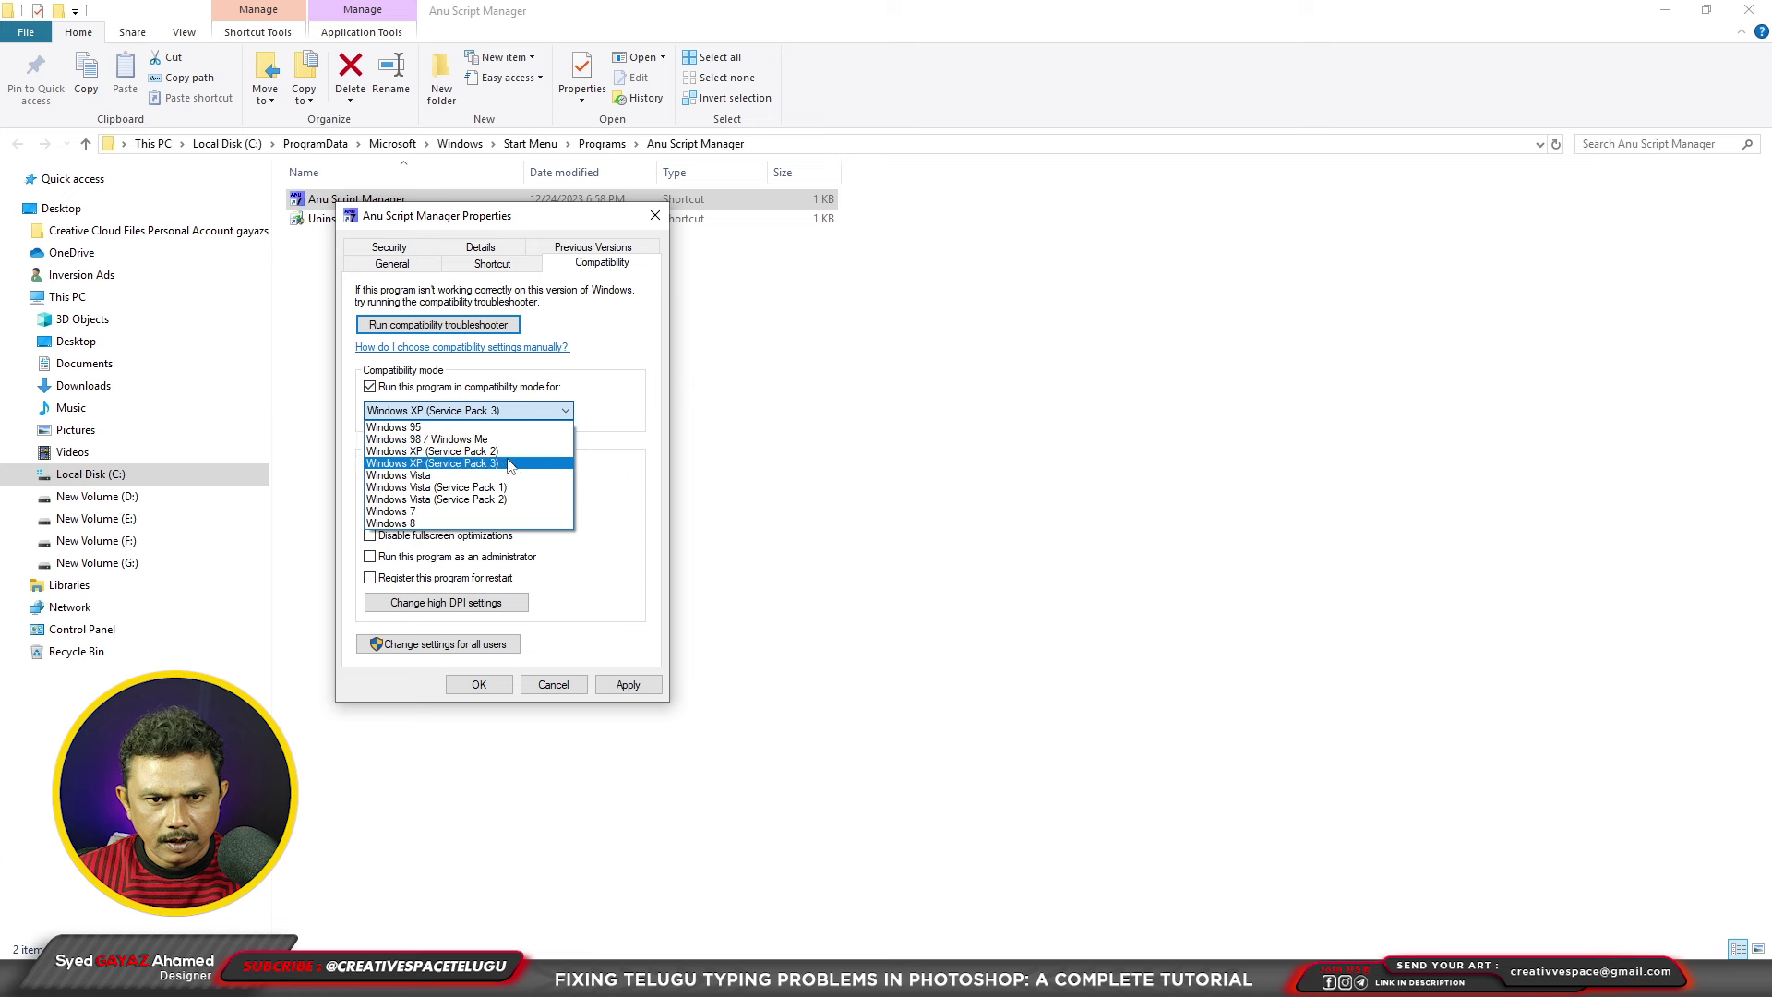
{"action": "left_click", "coordinate": [510, 466]}
{"action": "key", "text": "shift+Tab"}
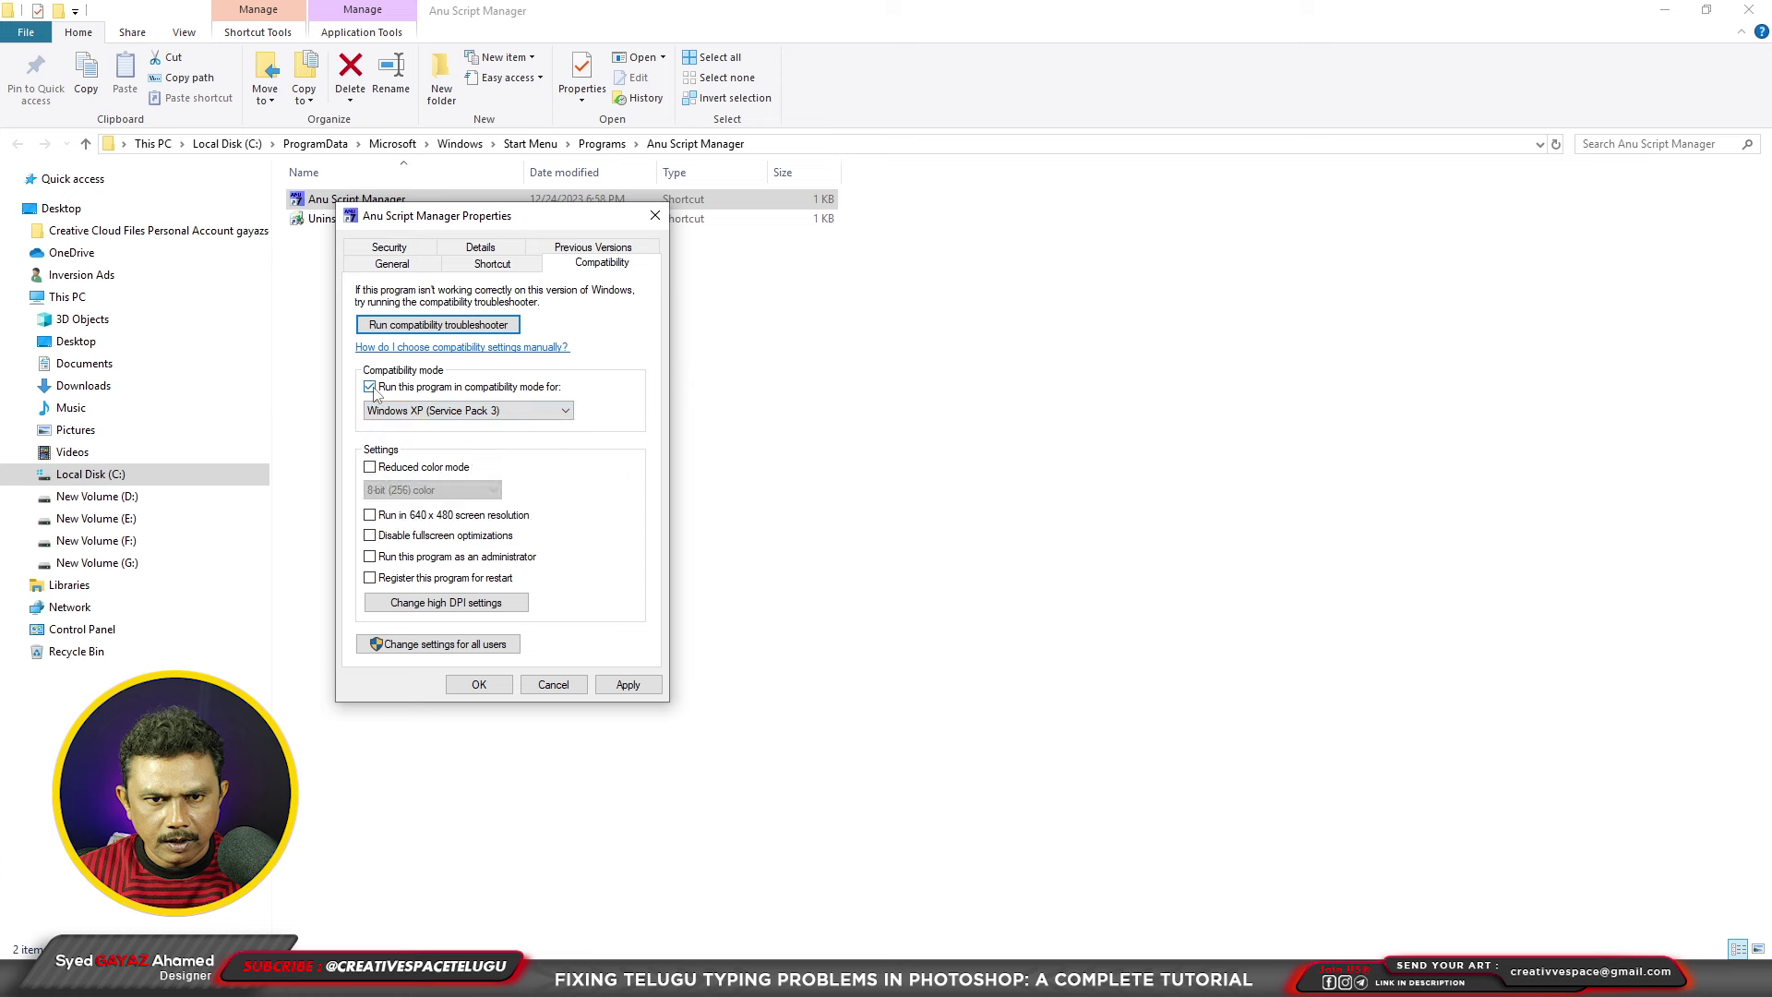
{"action": "key", "text": "space"}
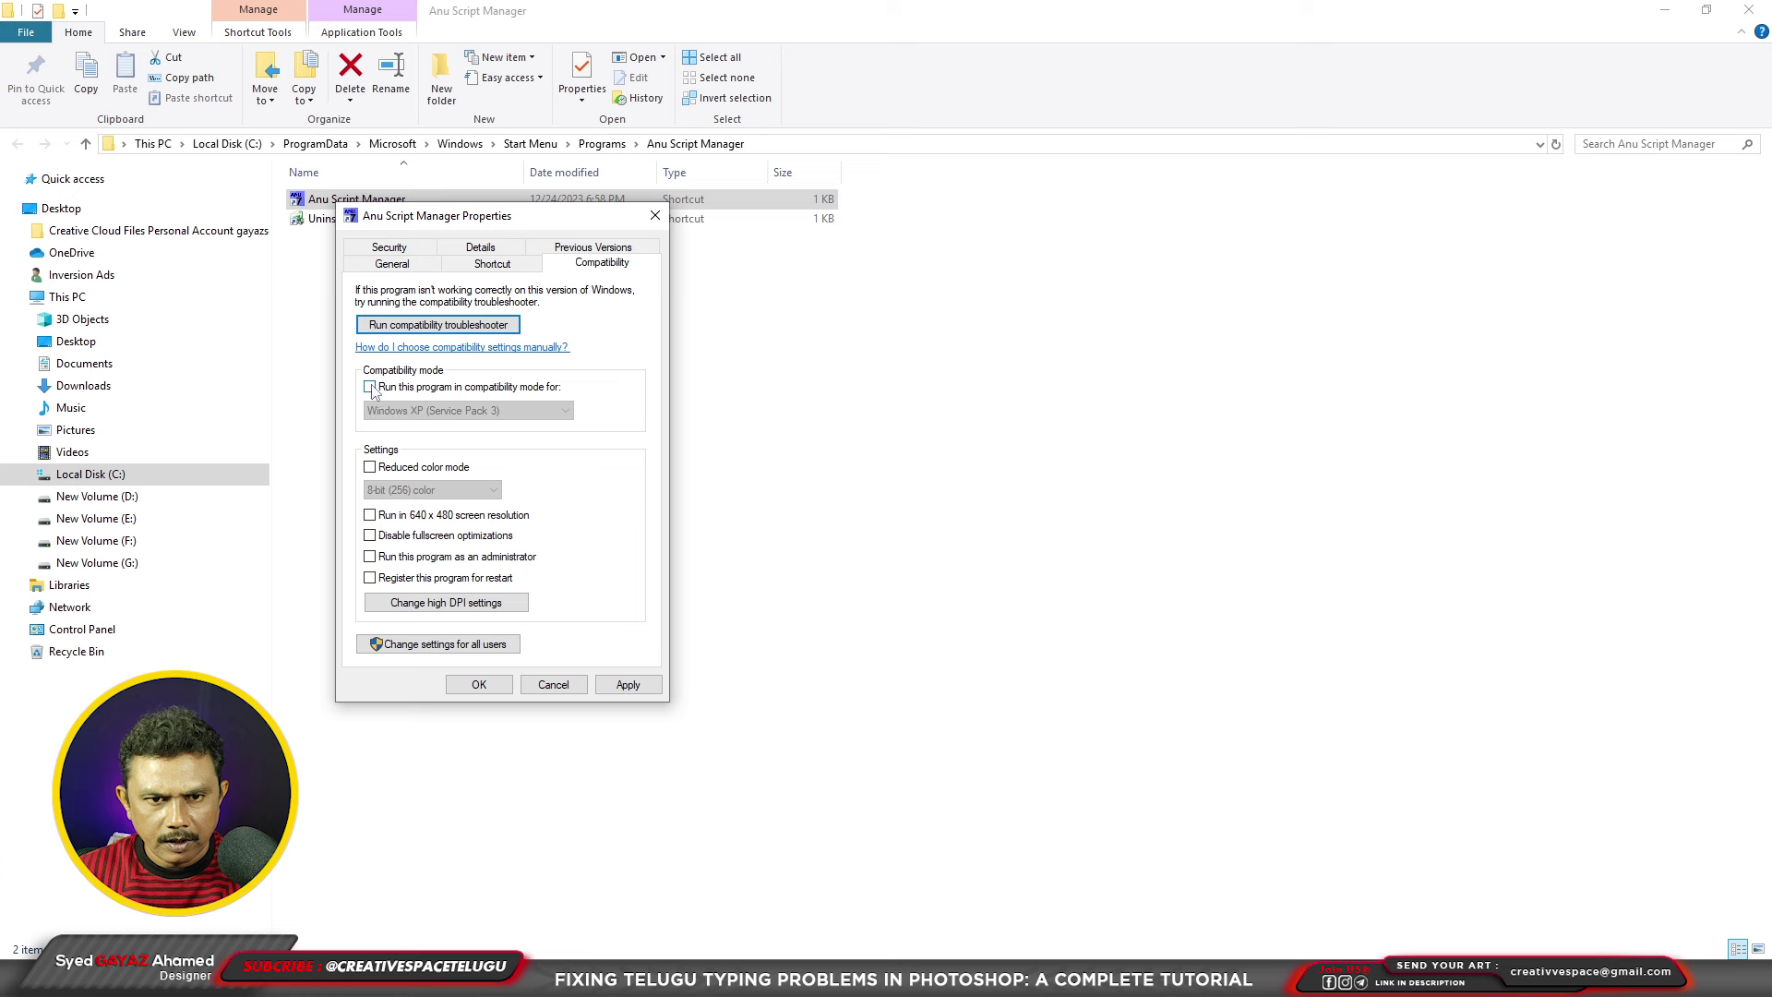
{"action": "left_click", "coordinate": [370, 387]}
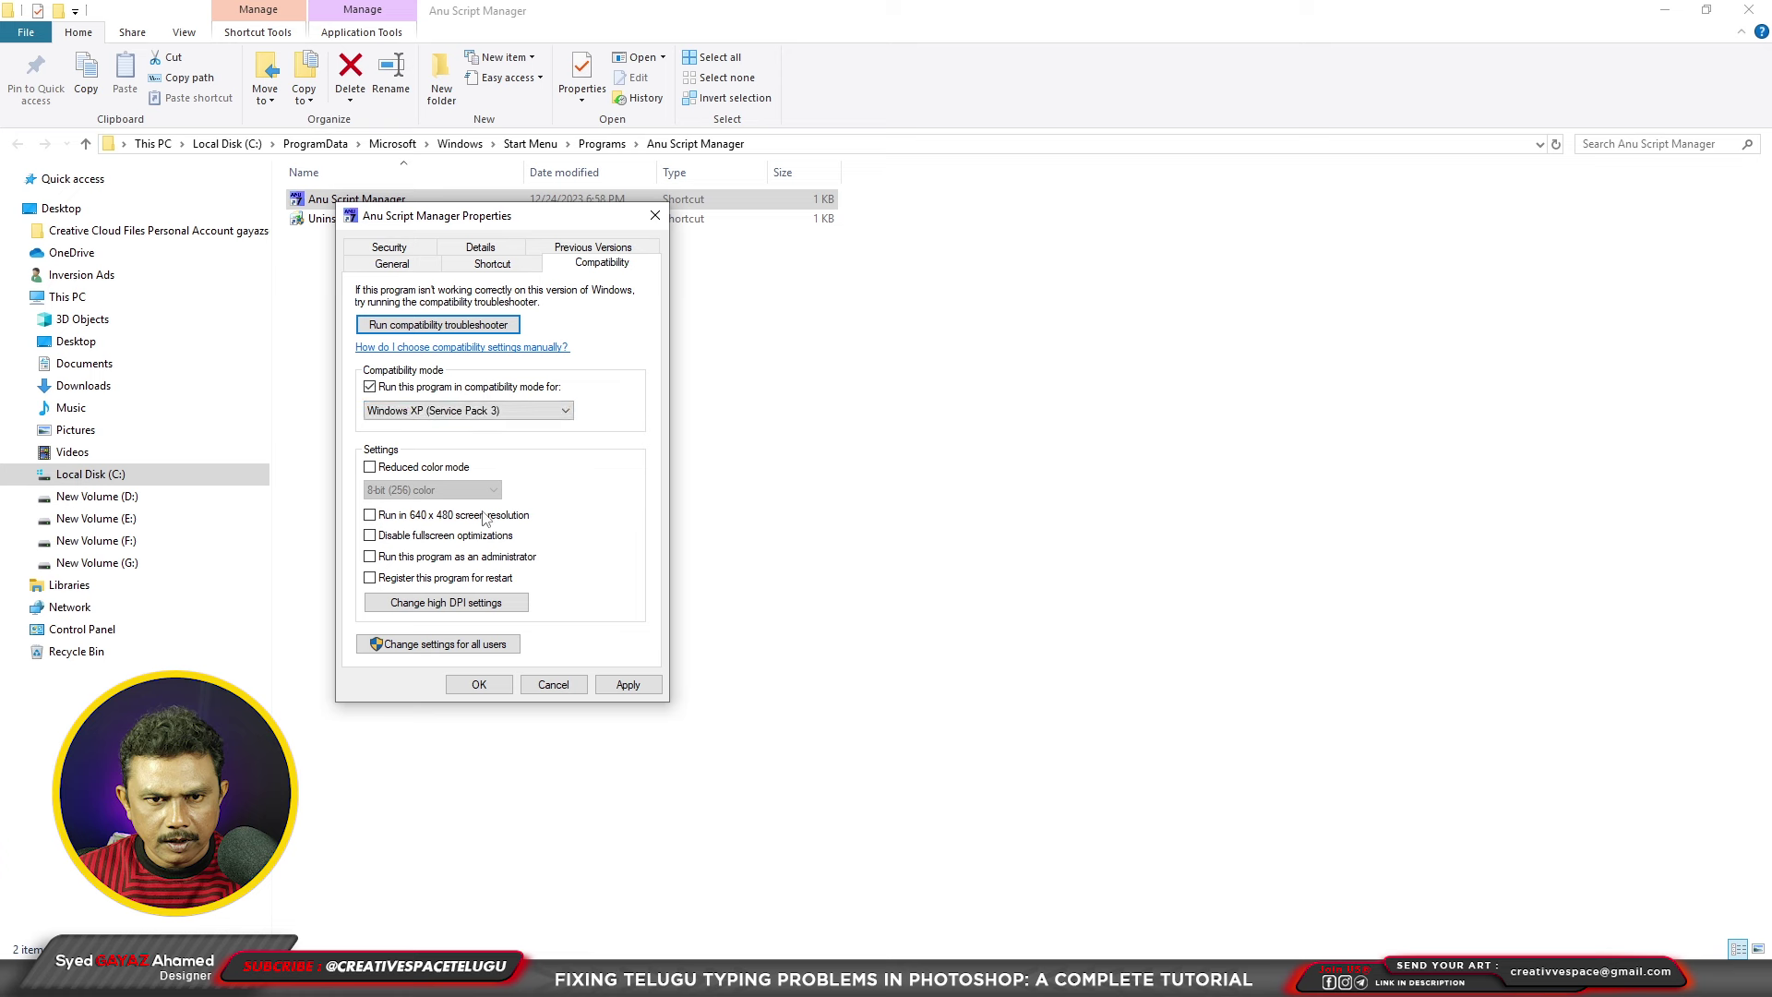
Step: Apply Windows XP (Service Pack 3) compatibility for all users and close the properties
{"action": "left_click", "coordinate": [437, 646]}
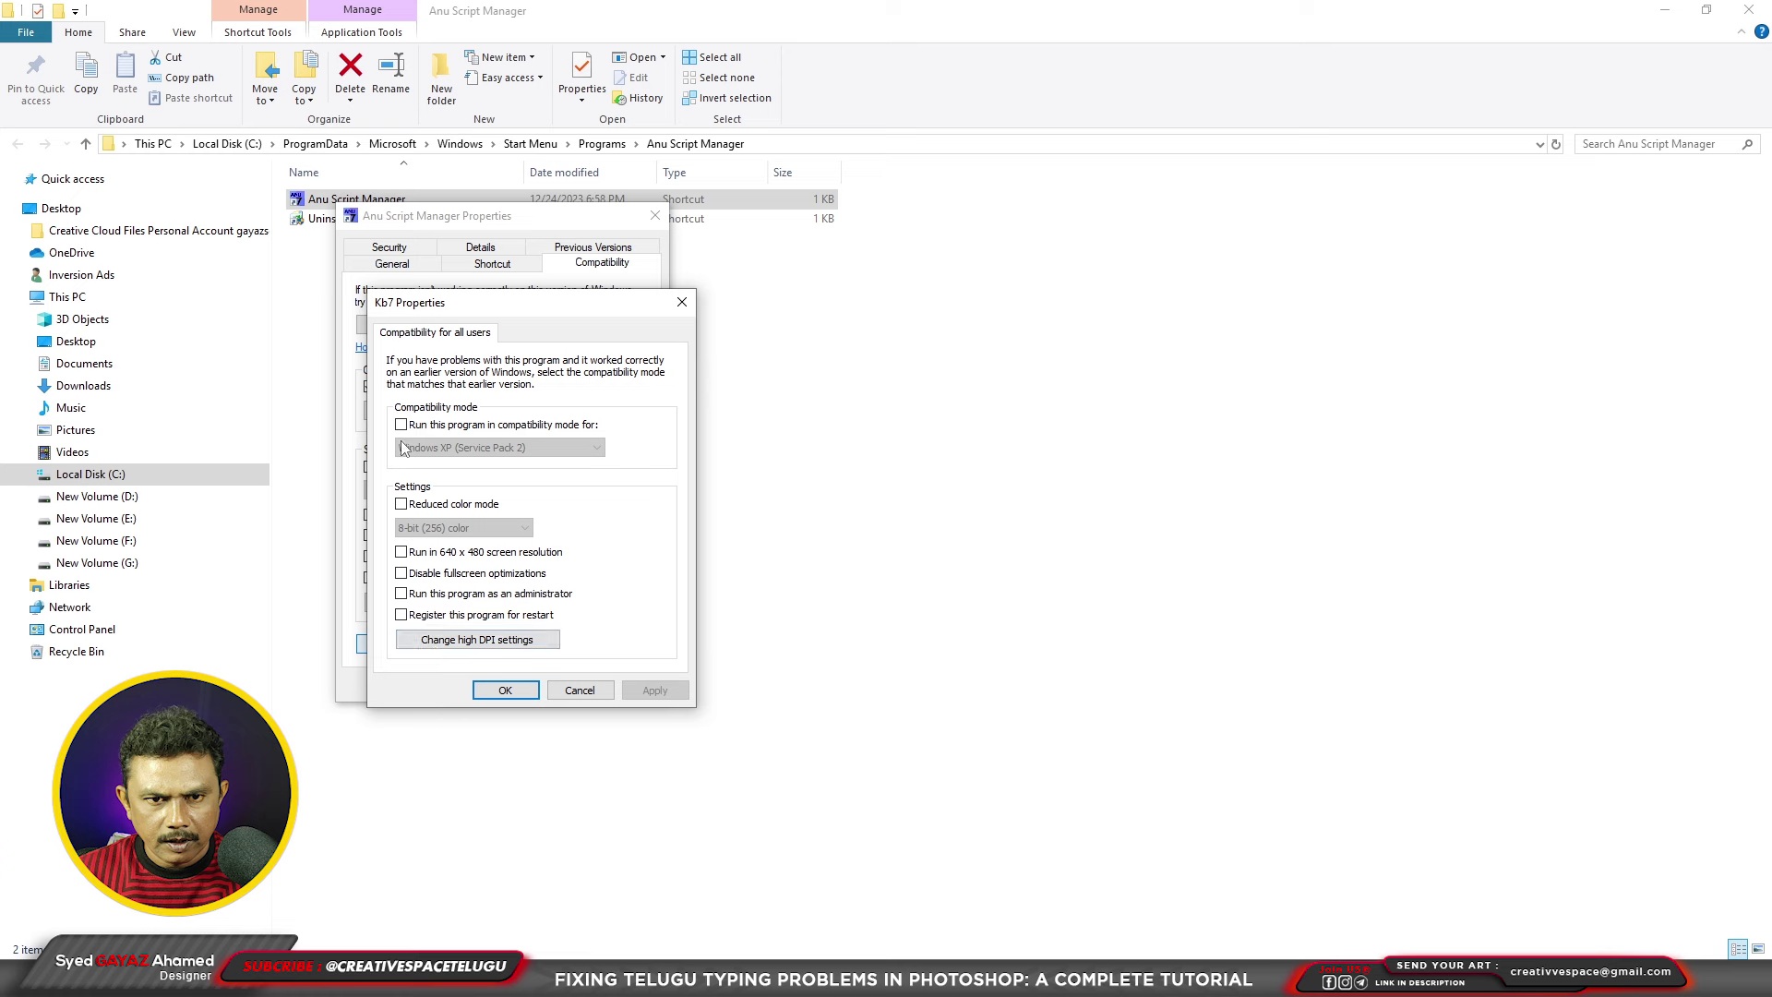
{"action": "left_click", "coordinate": [401, 425]}
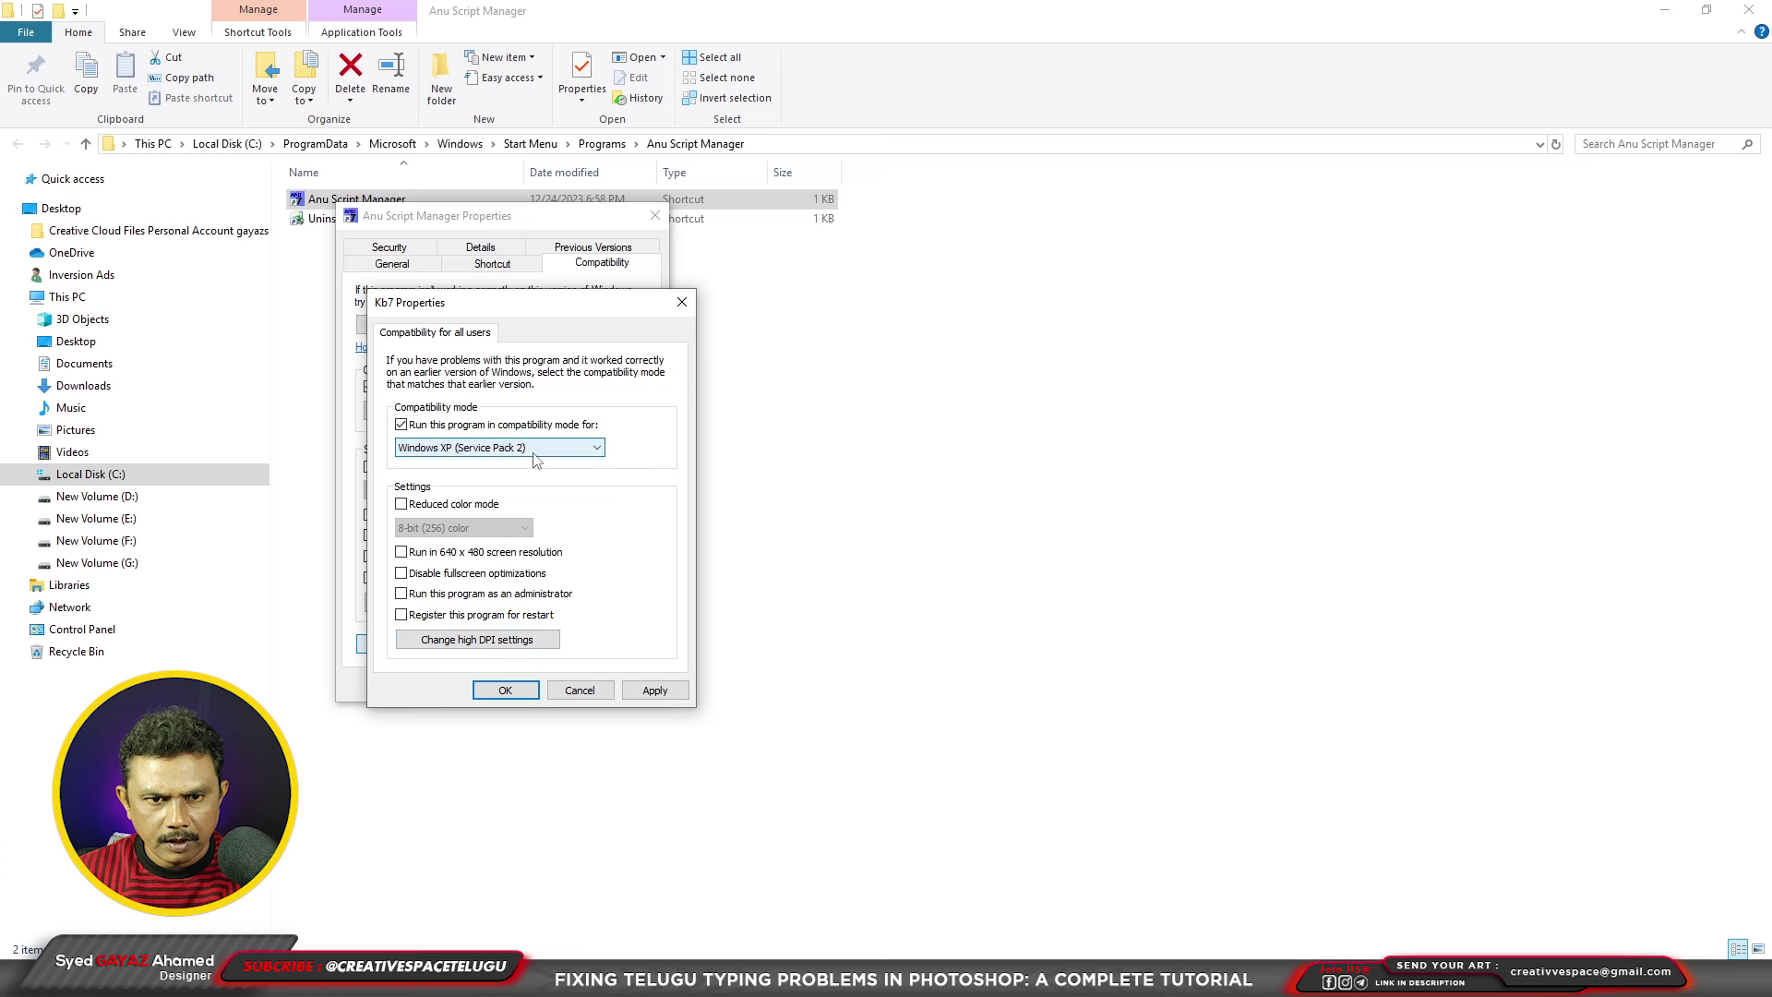
{"action": "left_click", "coordinate": [594, 447]}
{"action": "left_click", "coordinate": [523, 513]}
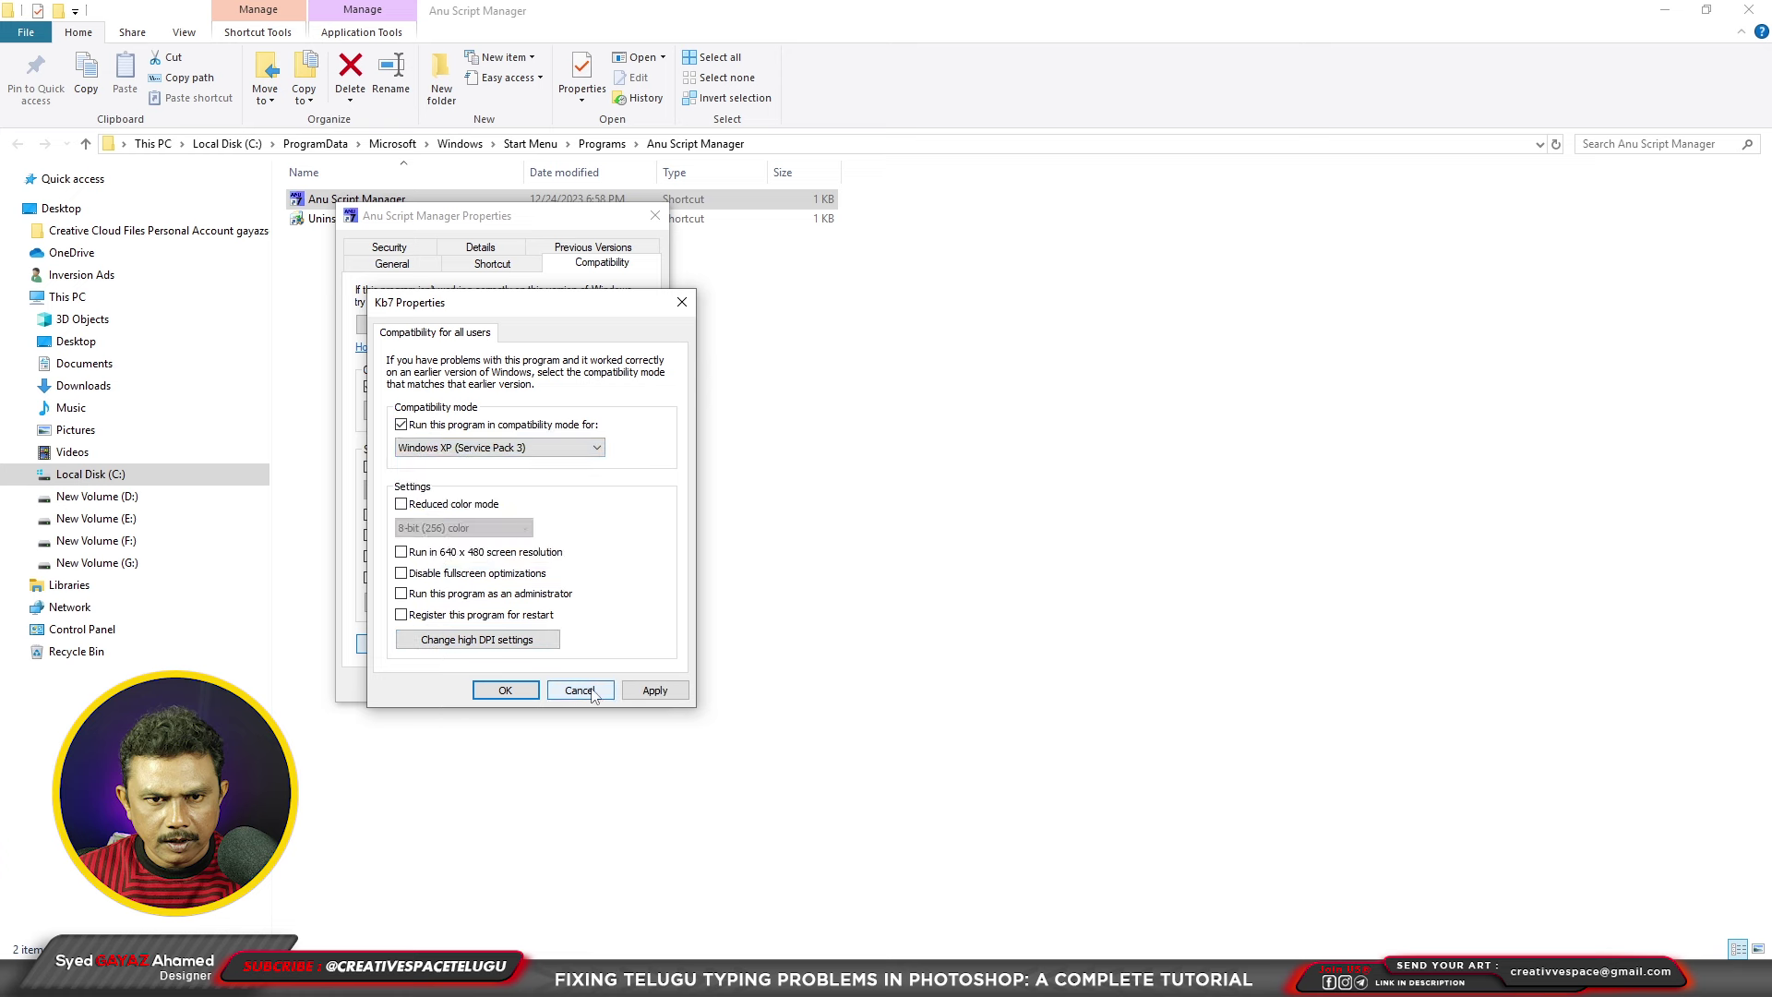
{"action": "left_click", "coordinate": [654, 690]}
{"action": "left_click", "coordinate": [505, 690]}
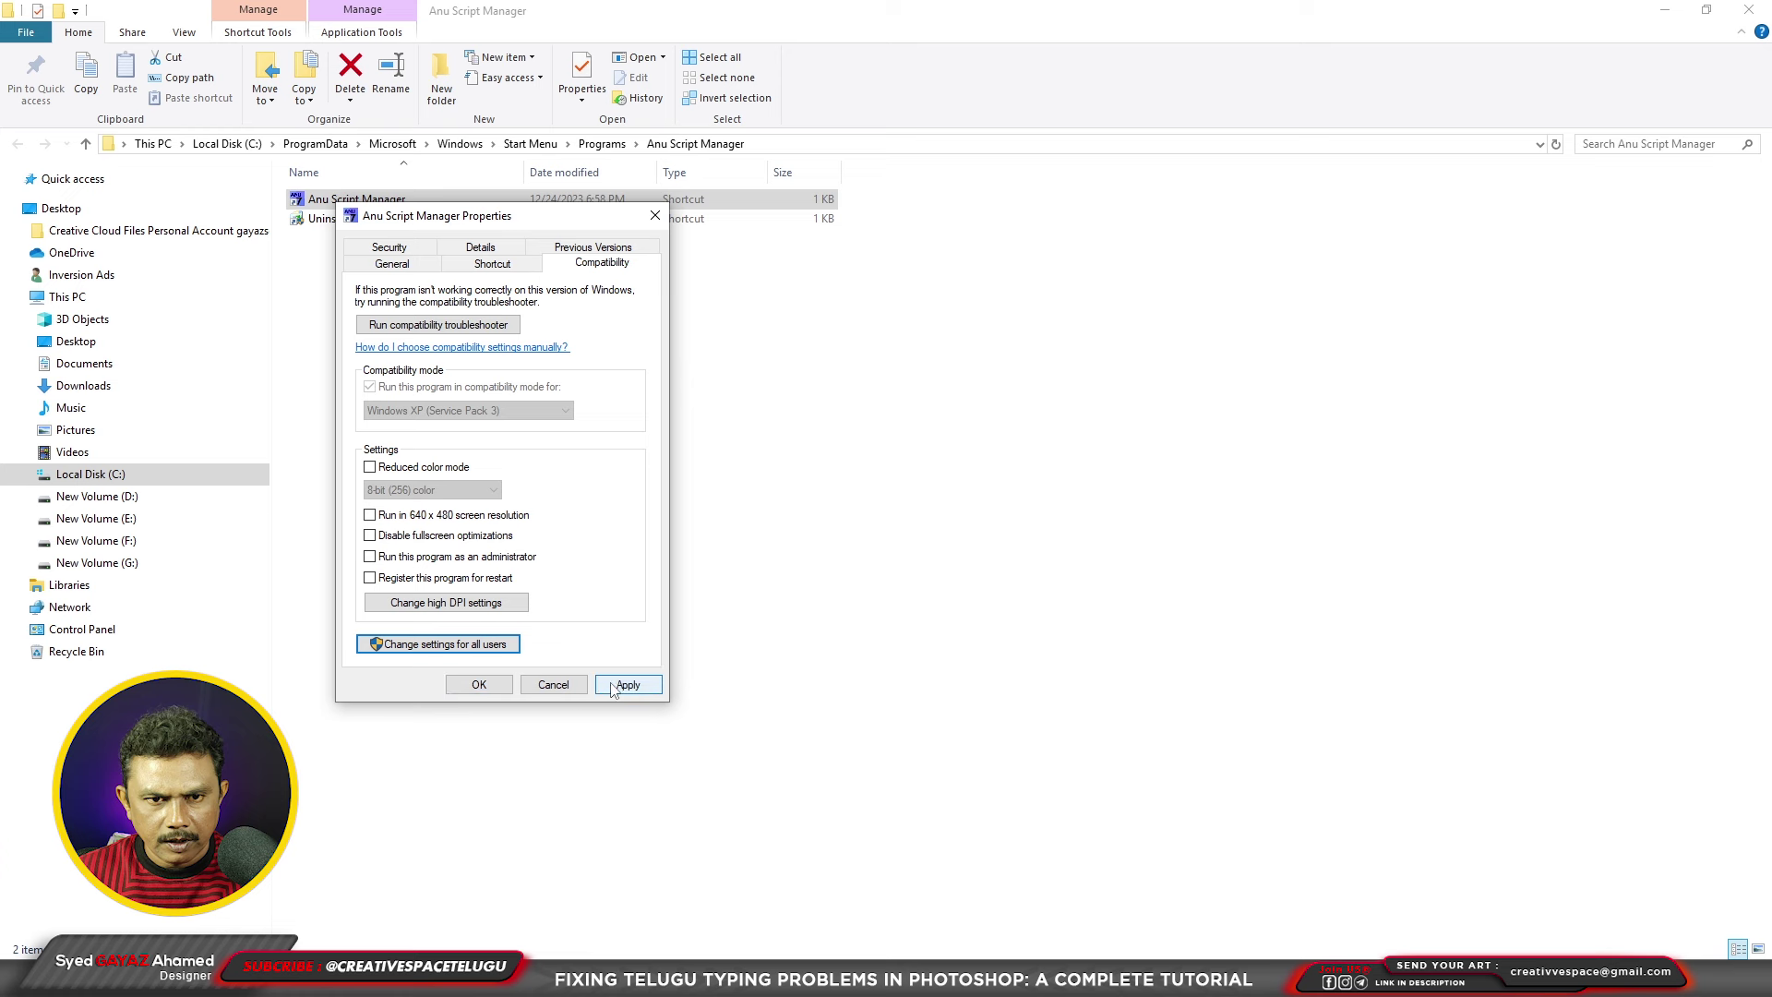
{"action": "left_click", "coordinate": [621, 684]}
{"action": "left_click", "coordinate": [480, 686]}
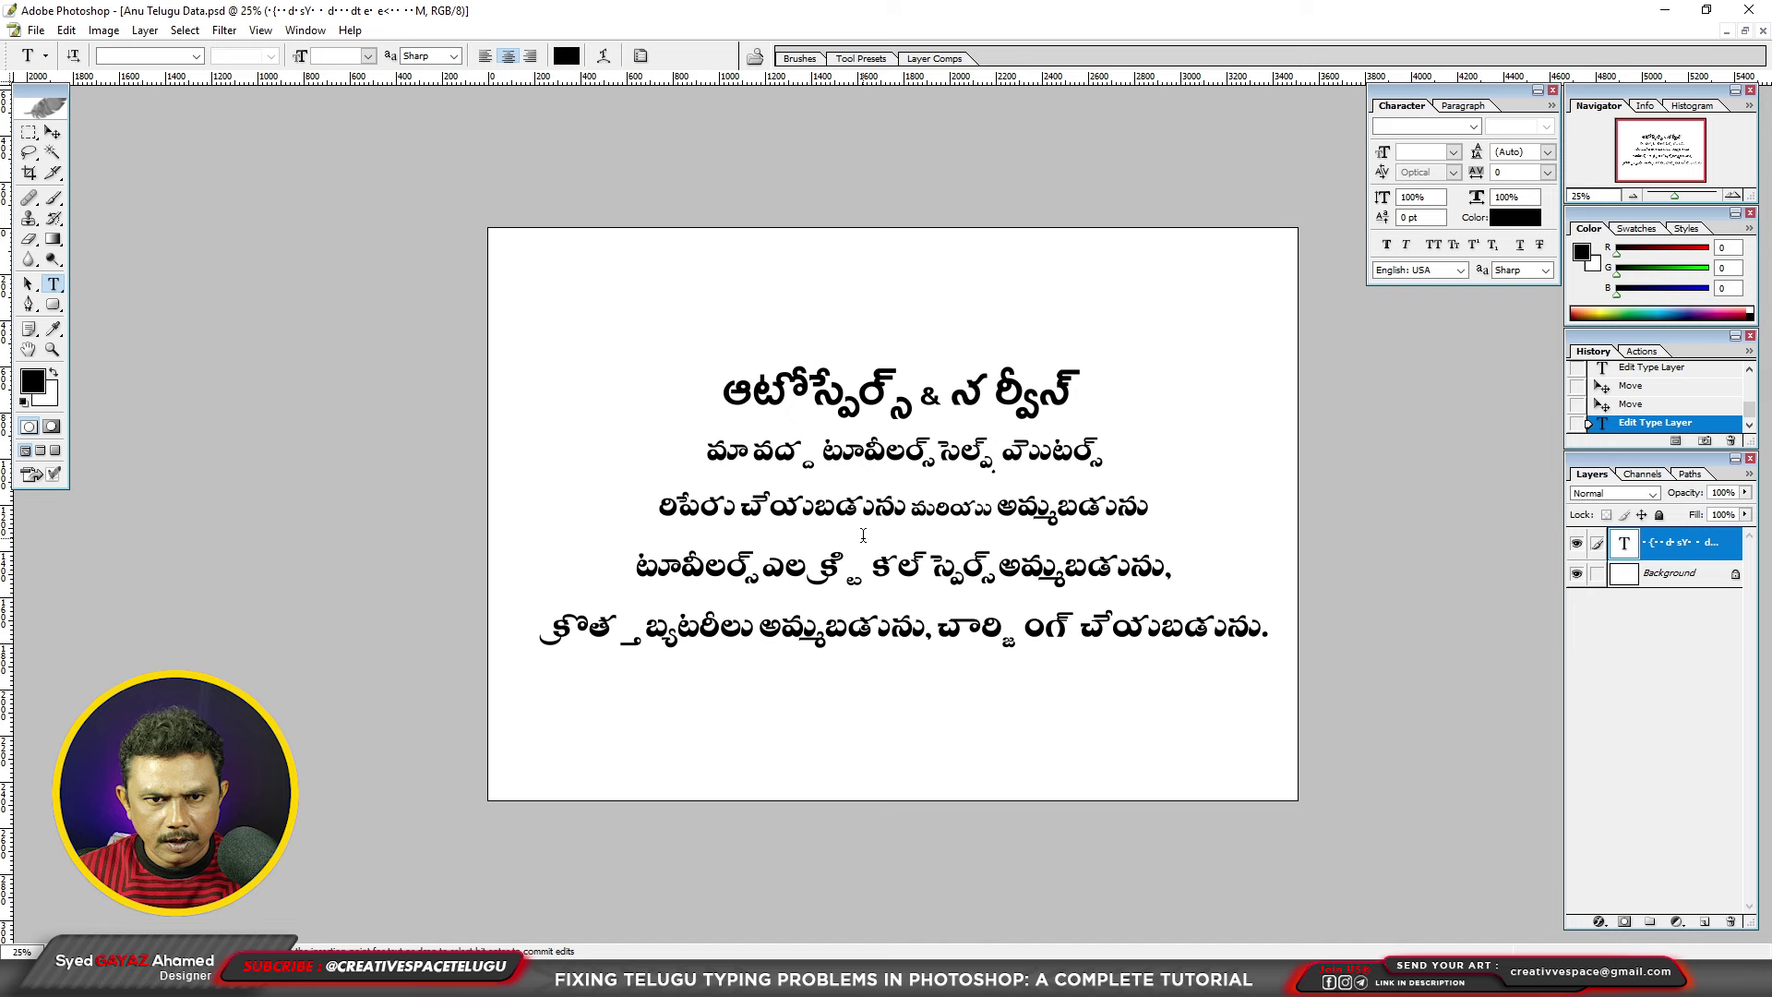
{"action": "left_click", "coordinate": [350, 29]}
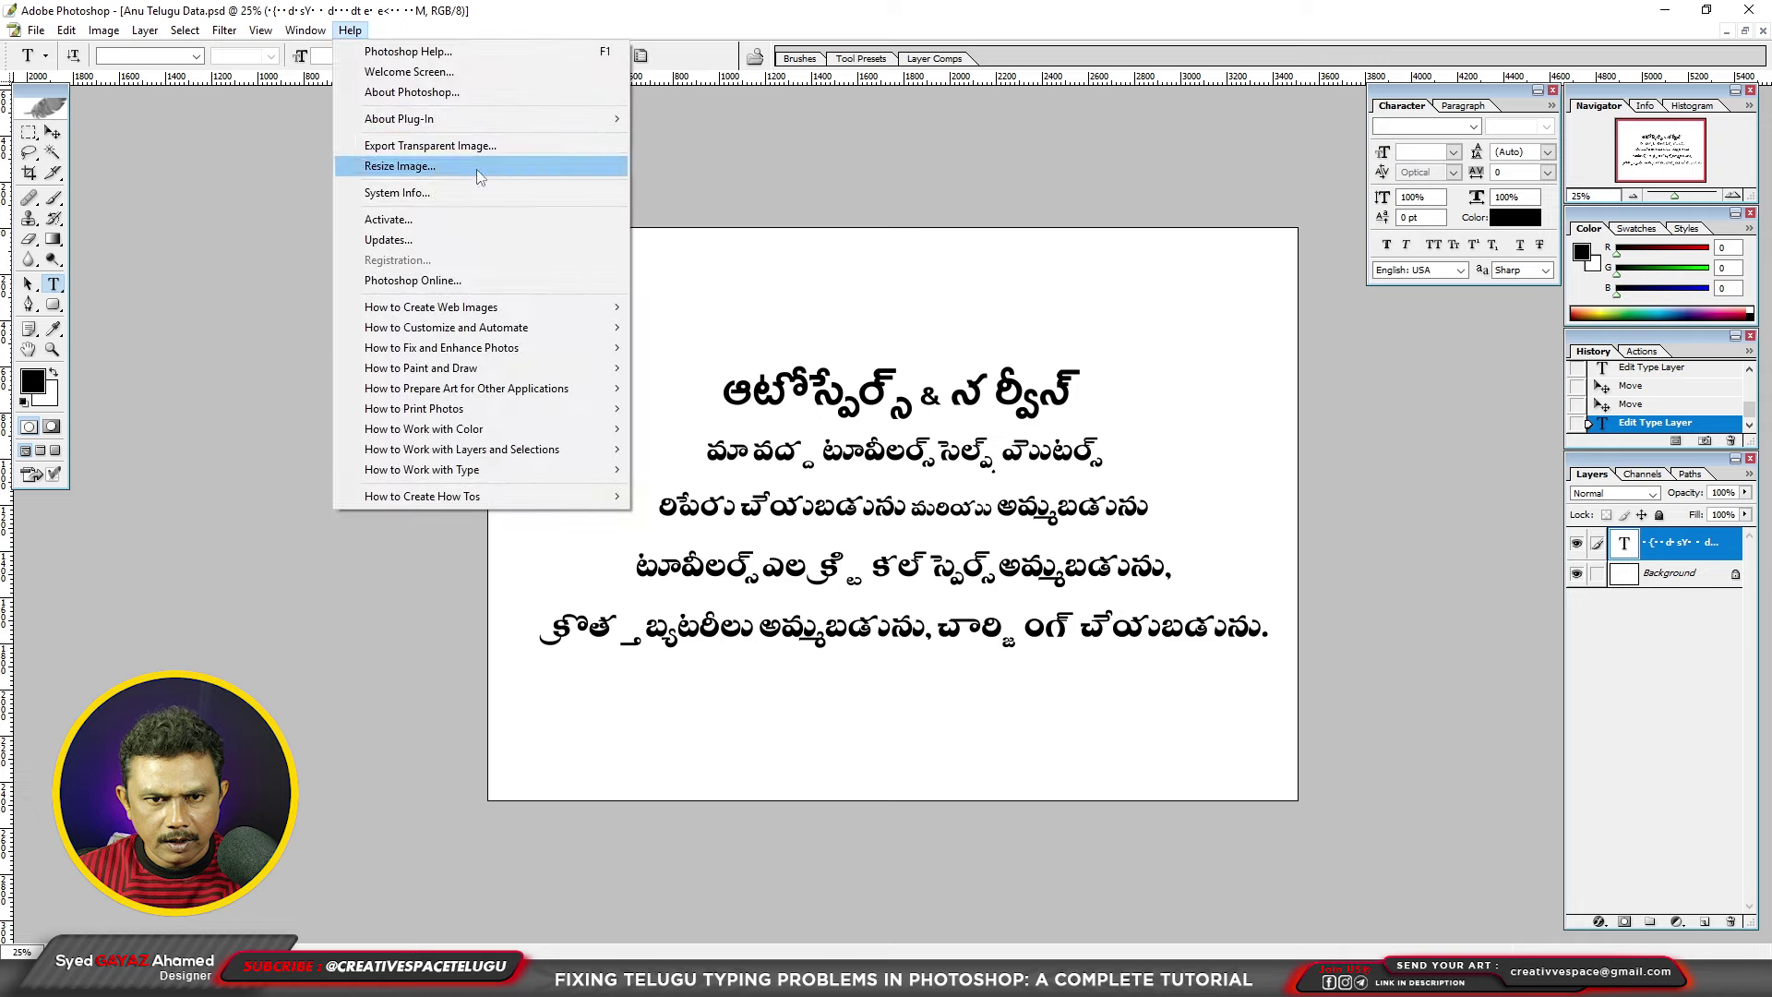
{"action": "left_click", "coordinate": [395, 193]}
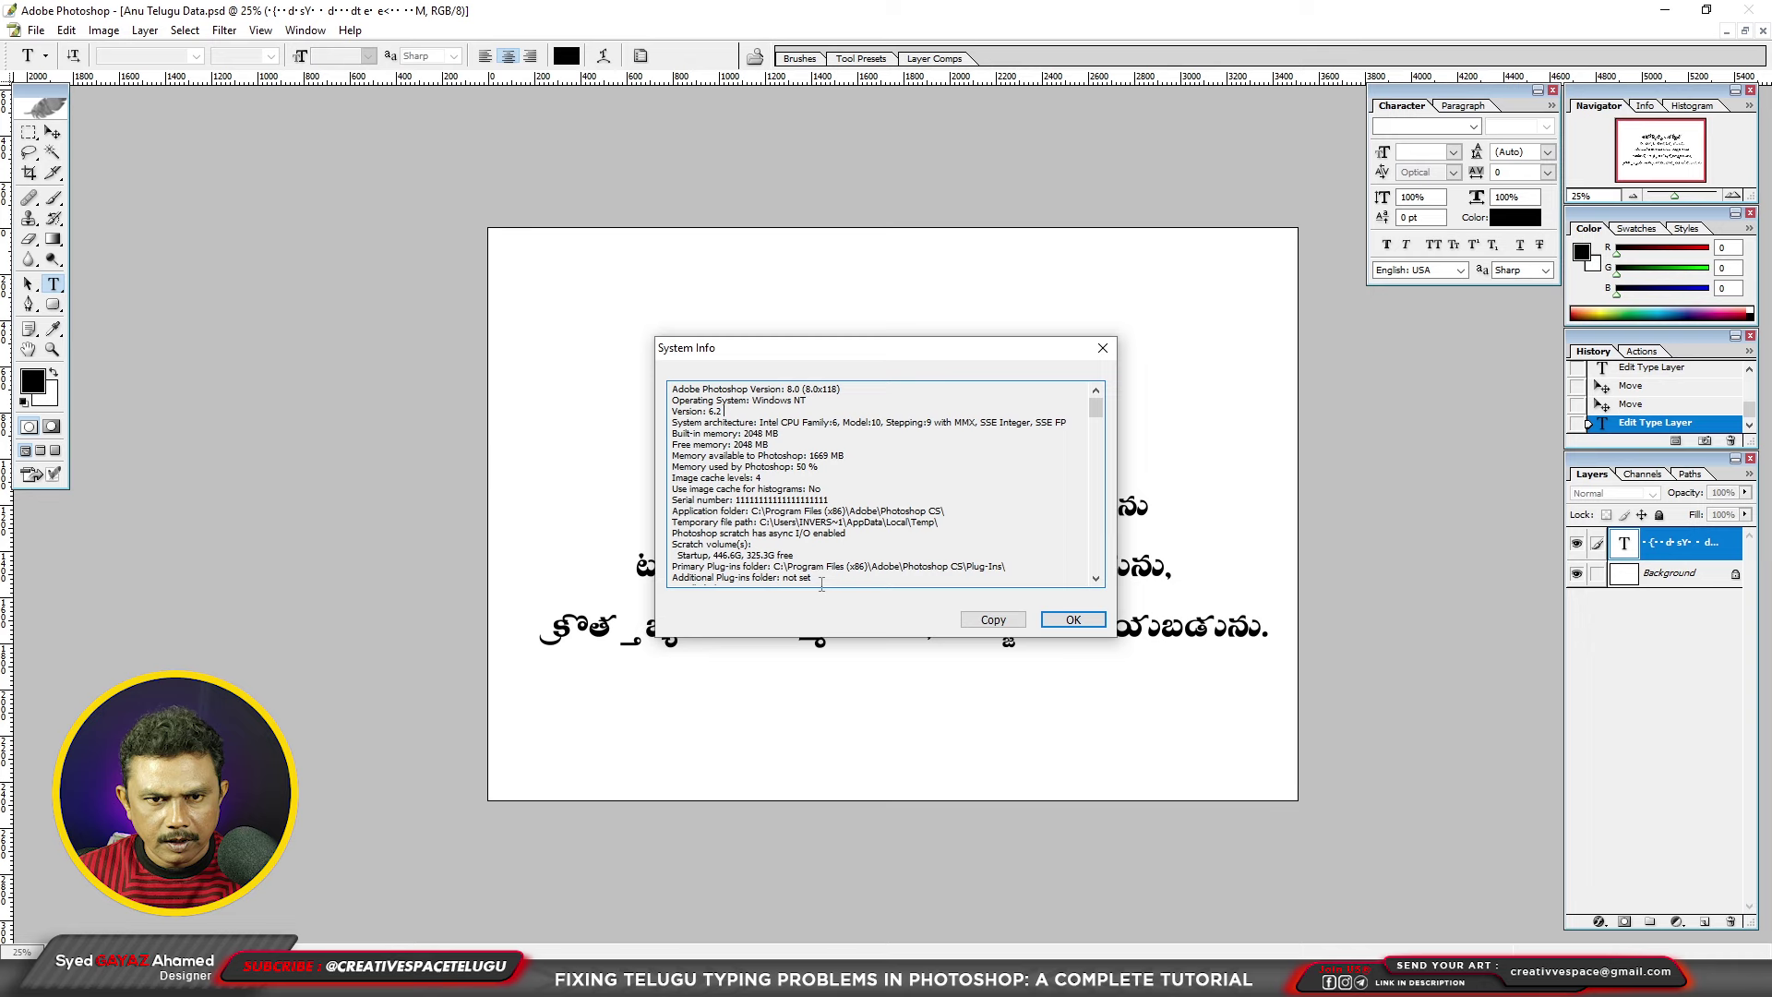
{"action": "left_click", "coordinate": [1071, 620]}
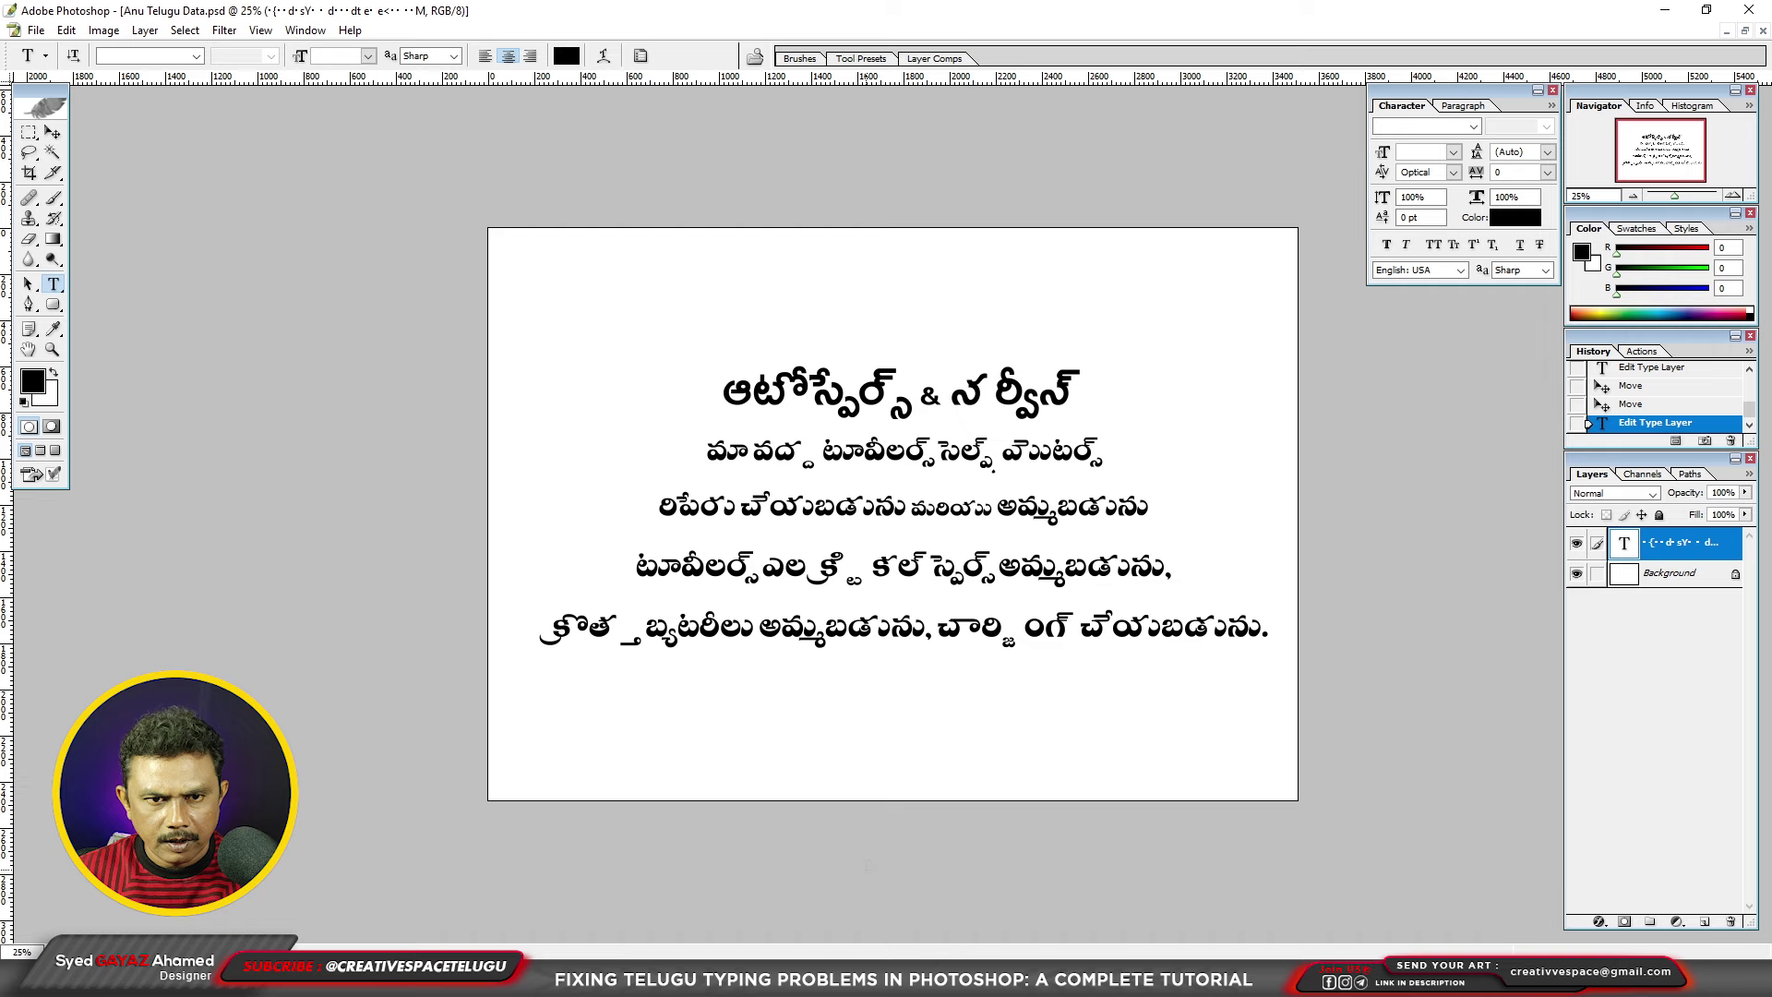
Step: Select all the Telugu text, set its kerning to Metrics, and commit the edit
{"action": "left_click", "coordinate": [839, 644]}
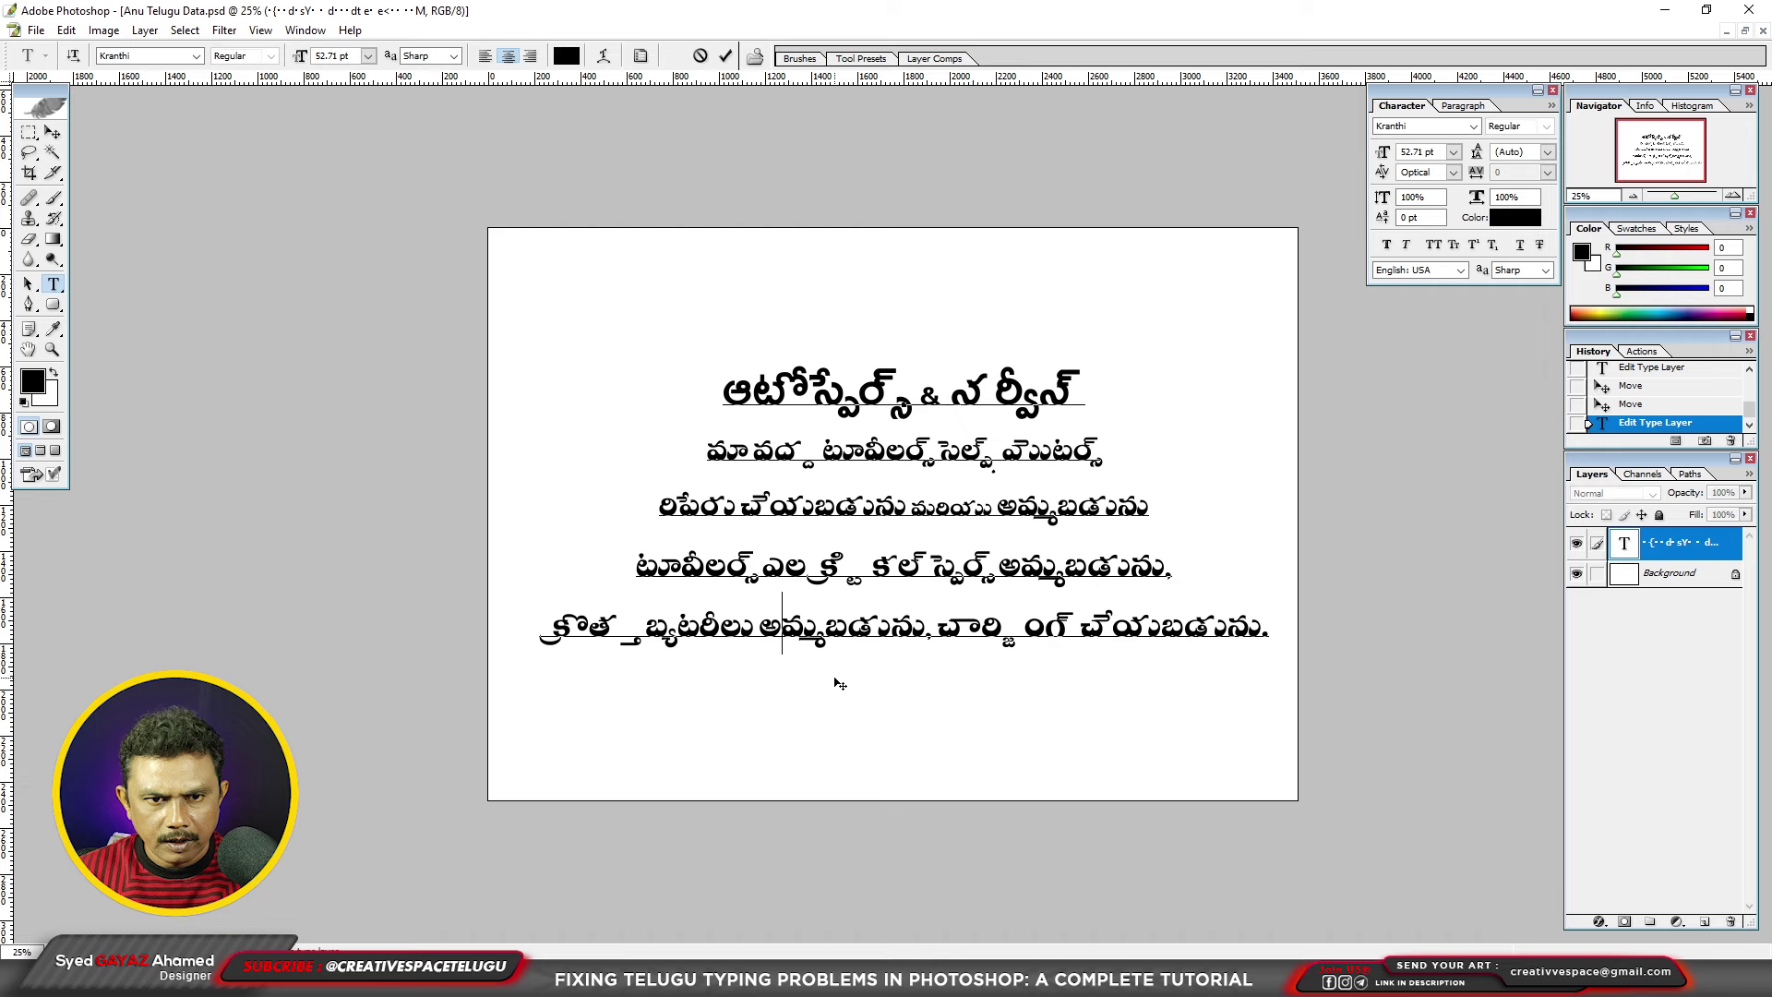
{"action": "key", "text": "ctrl+a"}
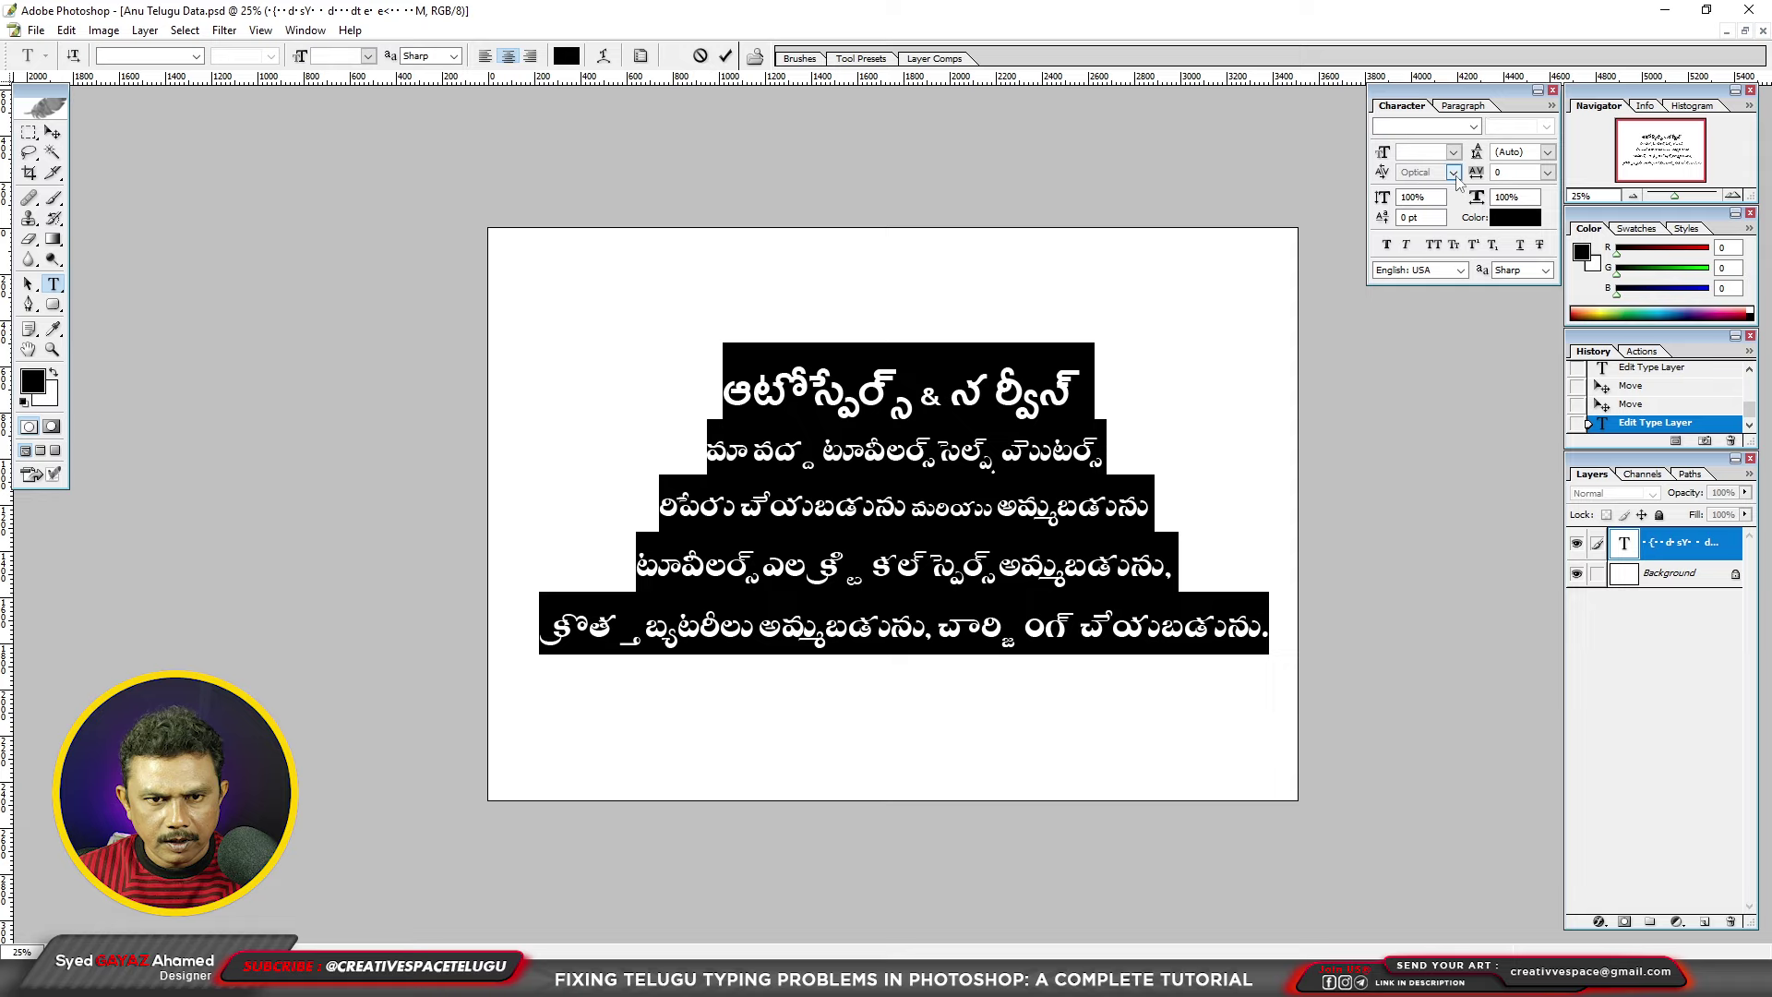
{"action": "left_click", "coordinate": [1455, 174]}
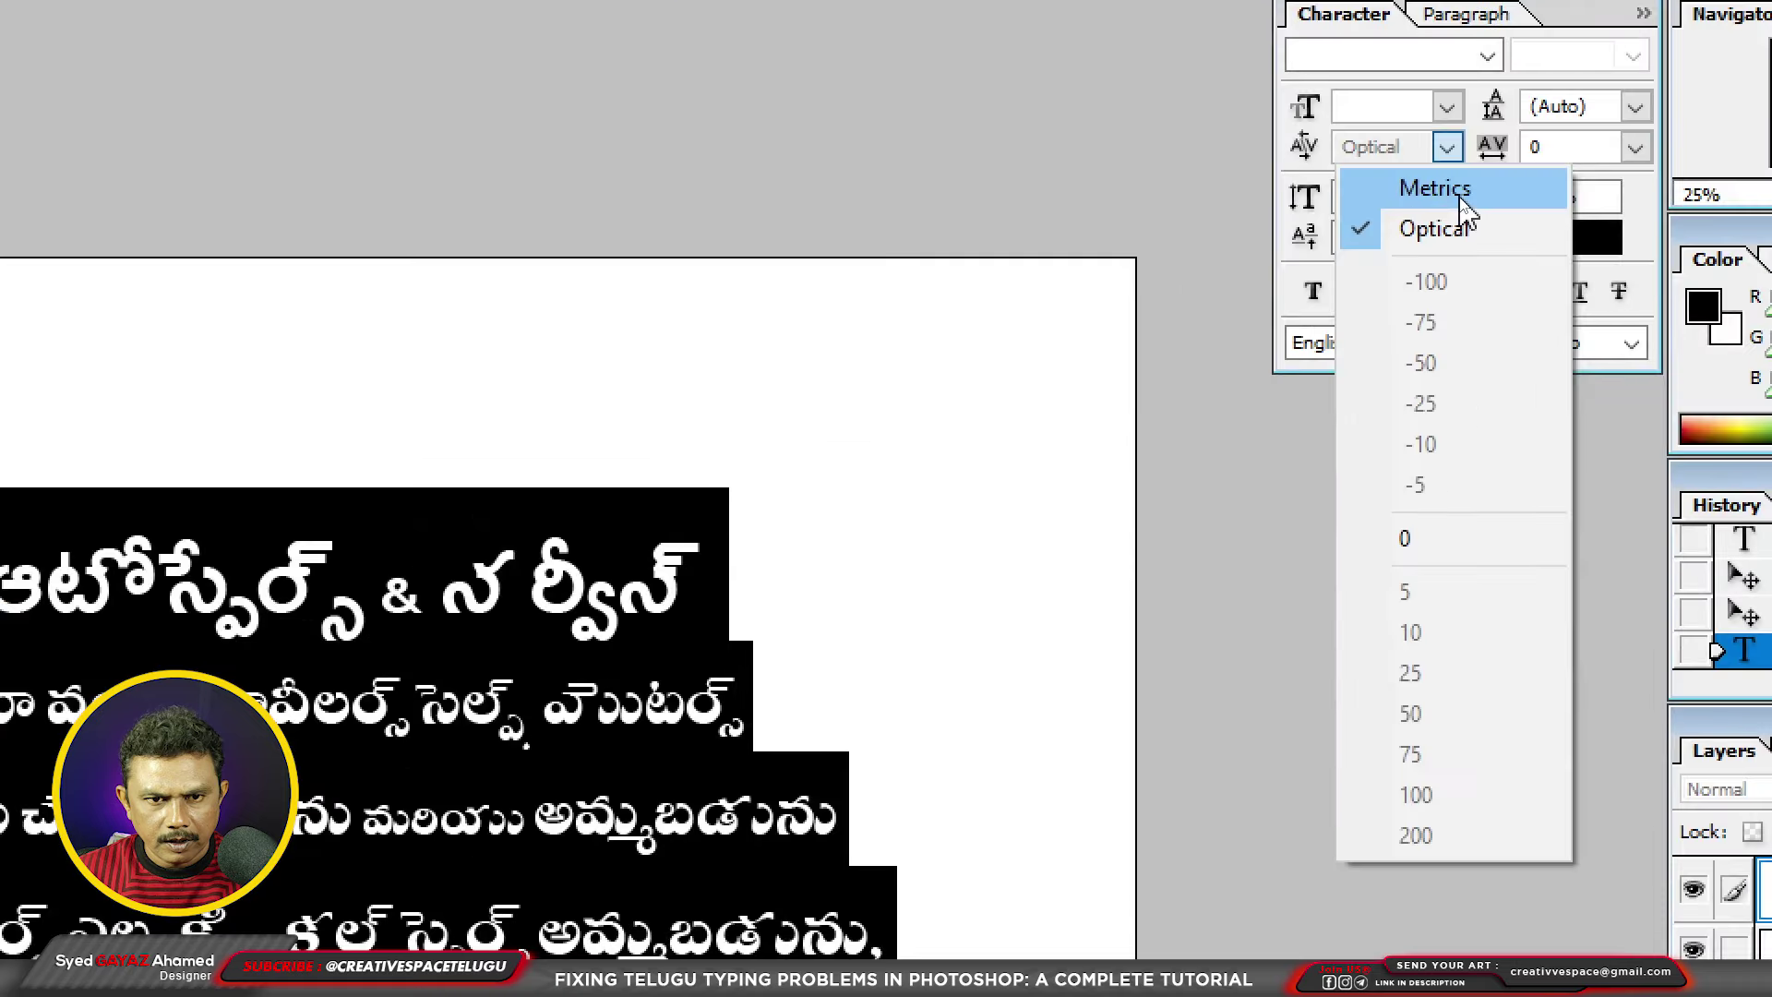
{"action": "left_click", "coordinate": [1459, 194]}
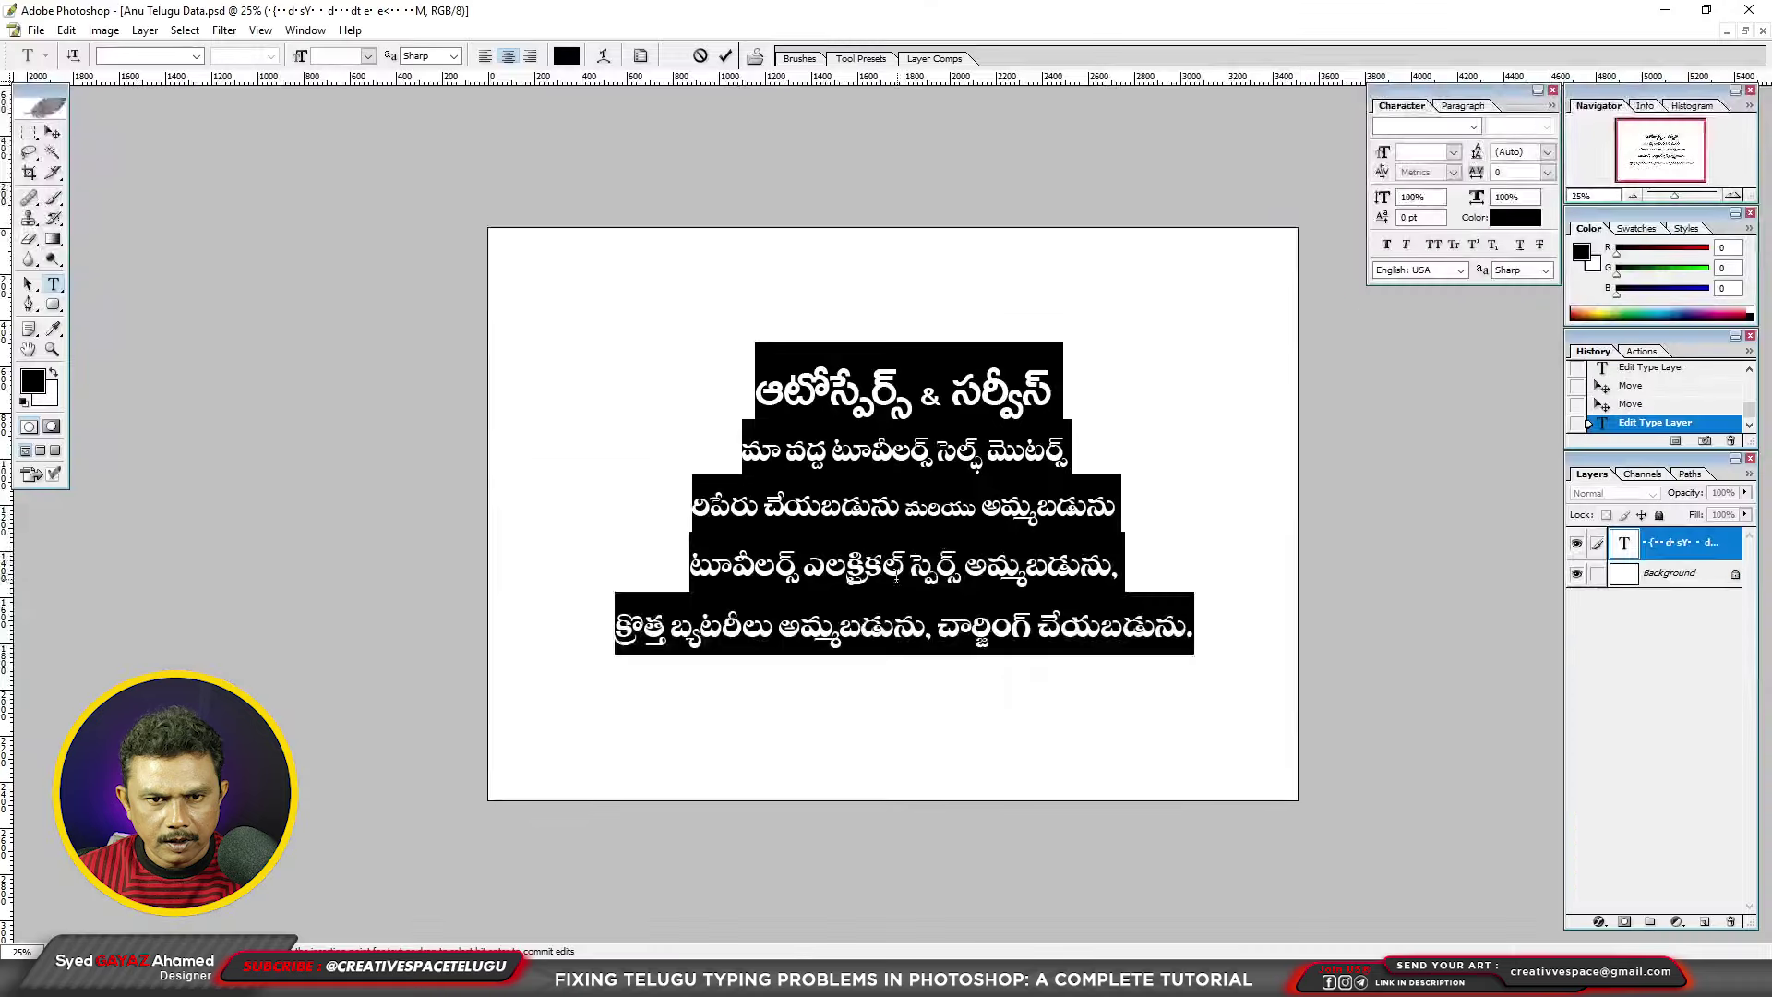
{"action": "key", "text": "ctrl+Return"}
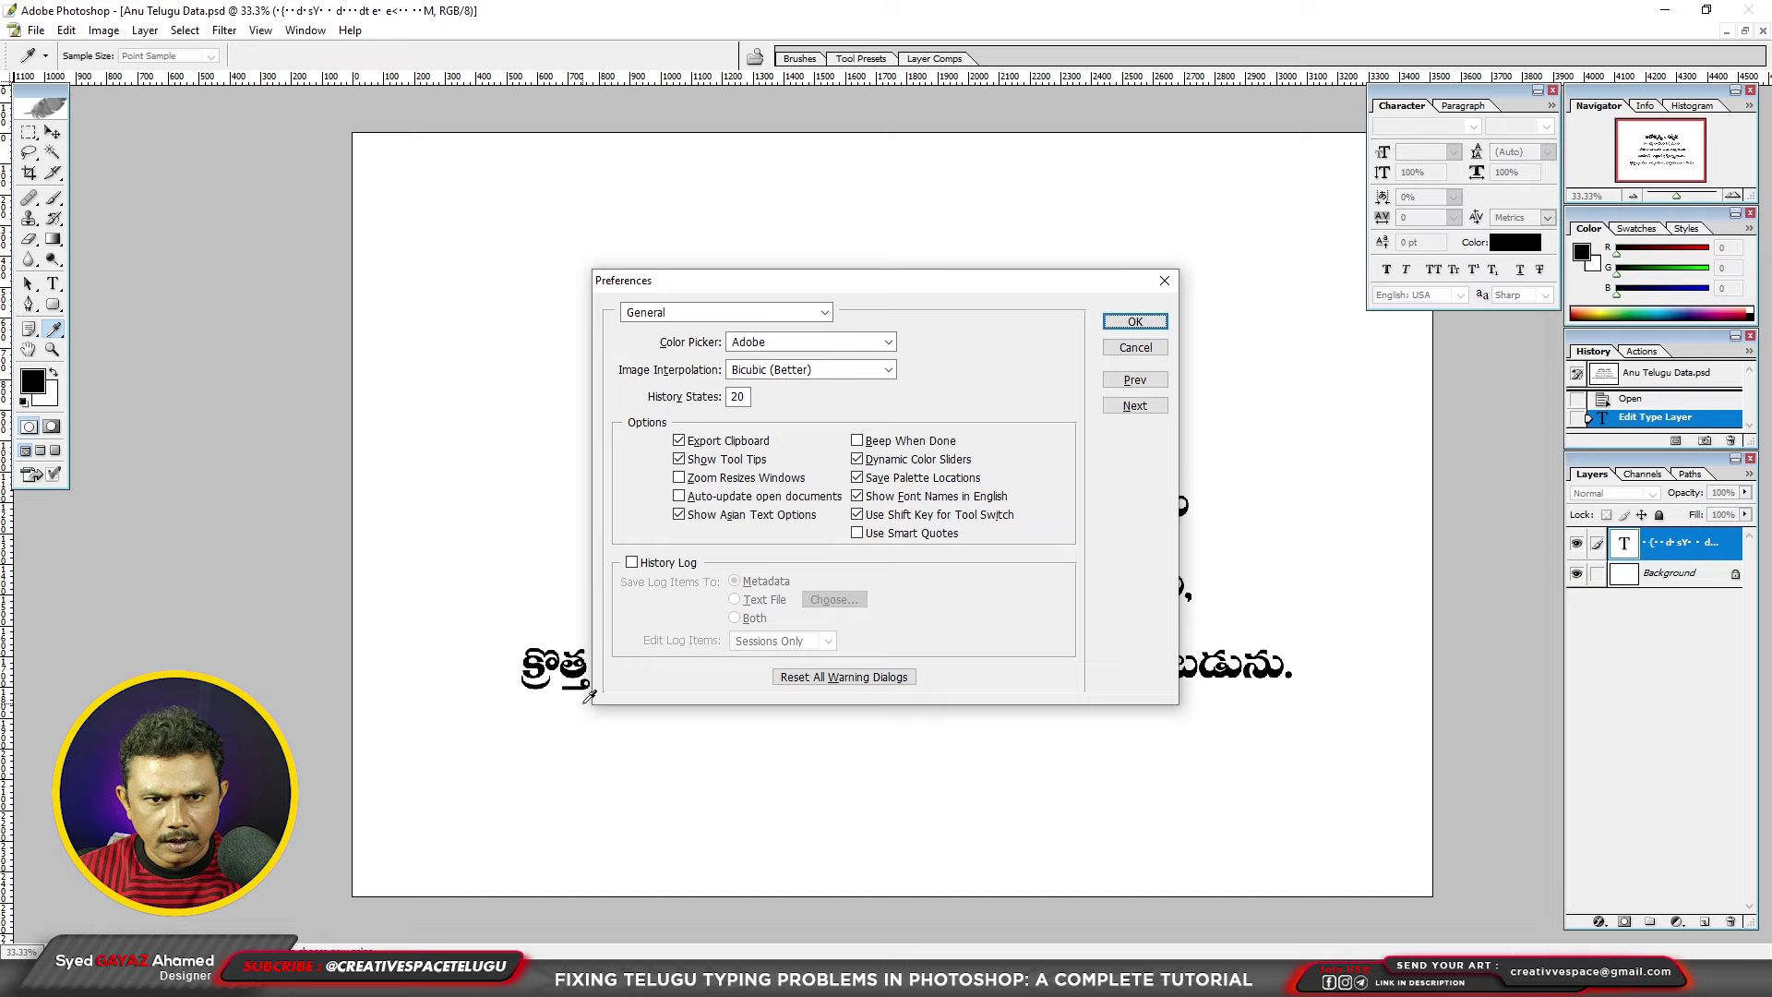
Step: Open Photoshop's General Preferences with Show Asian Text Options enabled and confirm them
{"action": "left_click", "coordinate": [69, 35]}
{"action": "left_click", "coordinate": [1130, 323]}
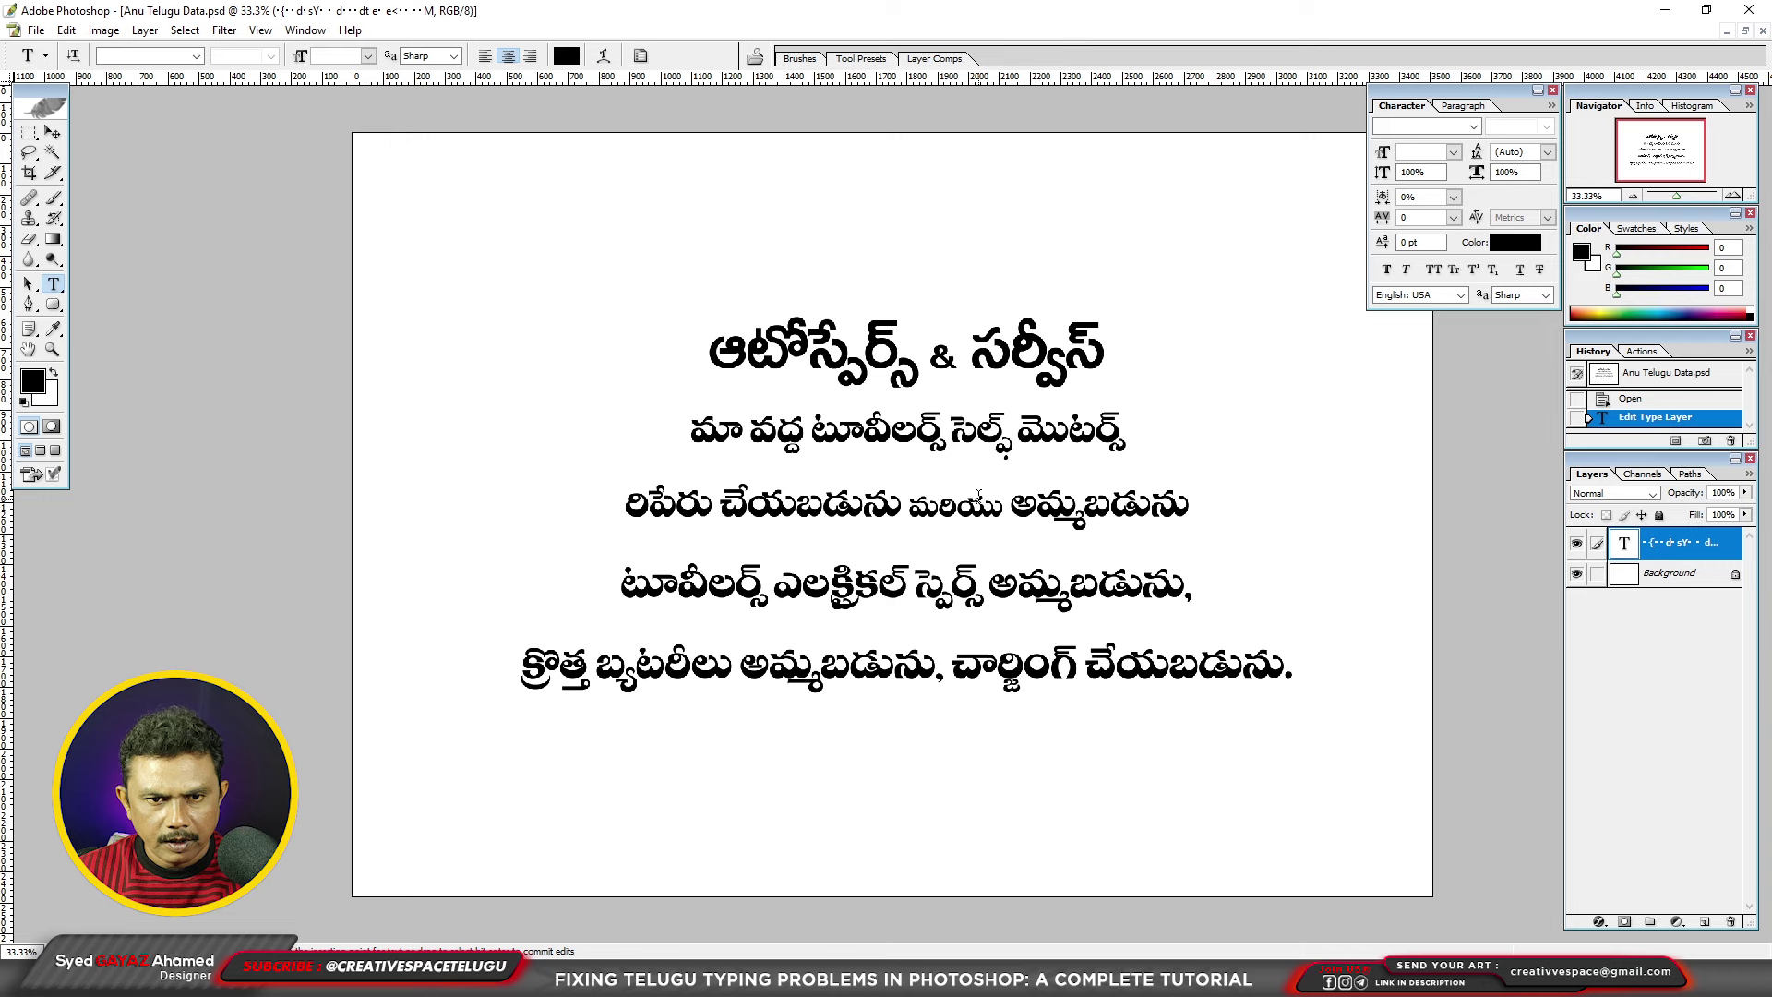
Step: Switch to the Telugu keyboard and type the word గయజ్ as a new text layer below the notice
{"action": "key", "text": "ctrl+alt+shift+t"}
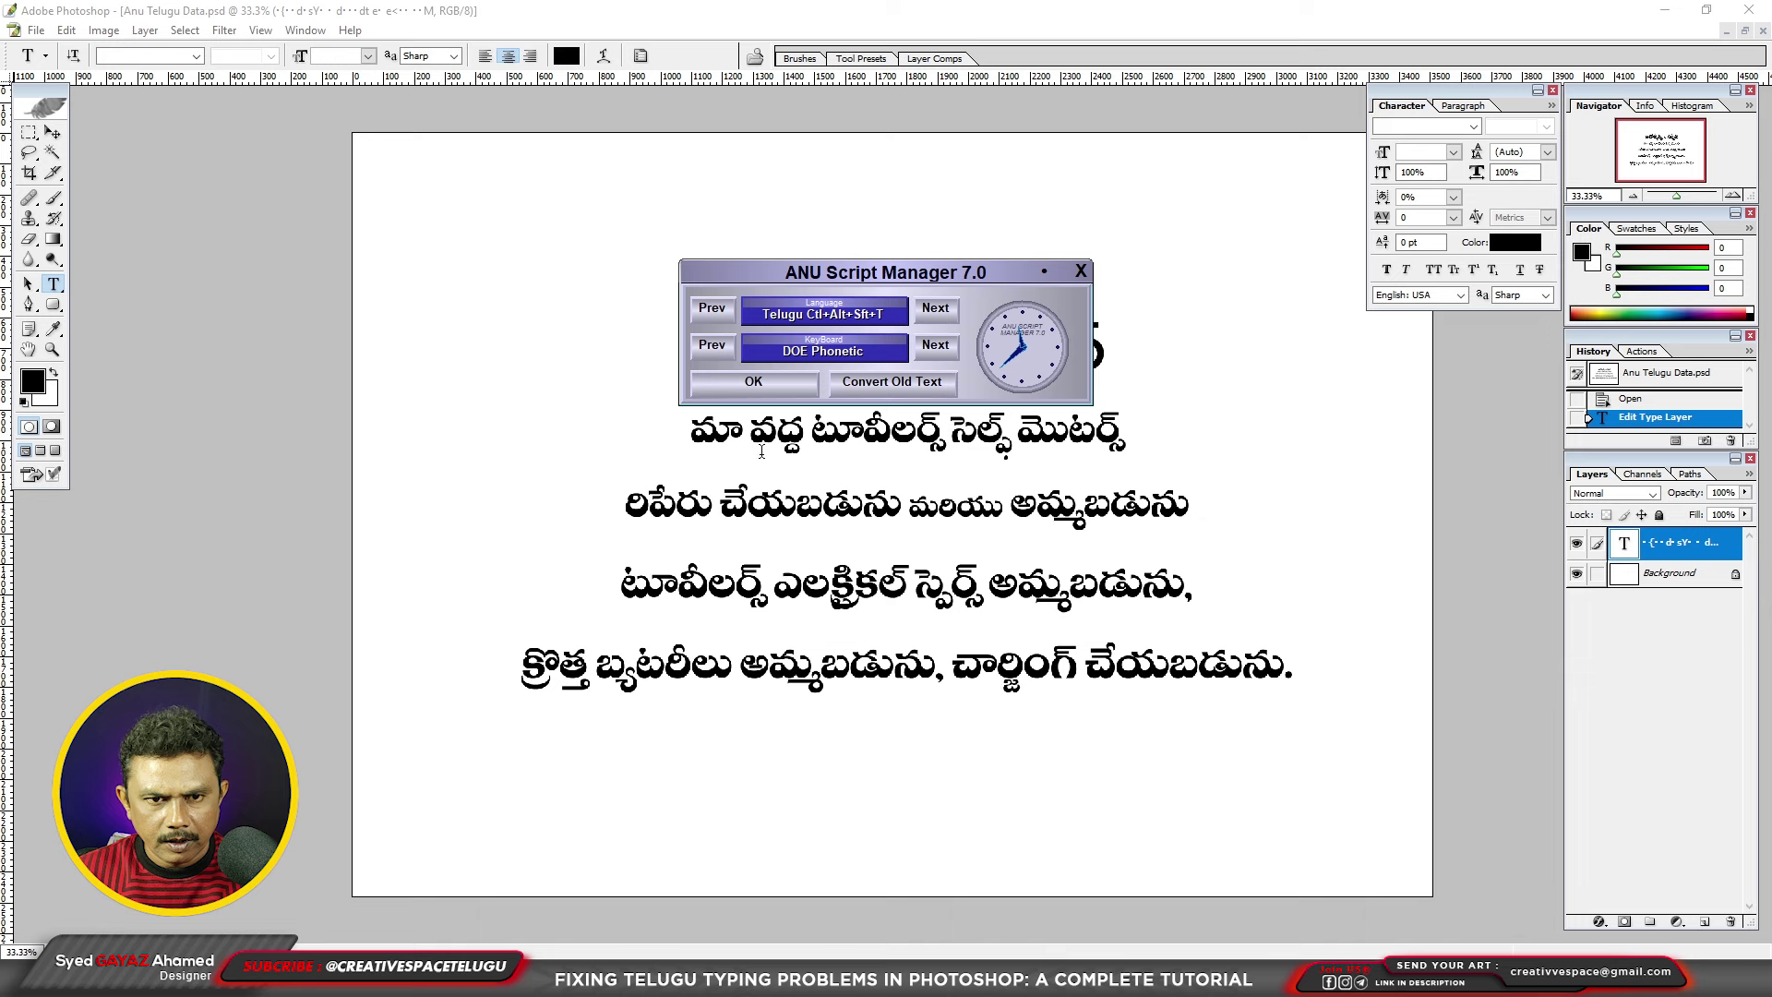
{"action": "left_click", "coordinate": [764, 382]}
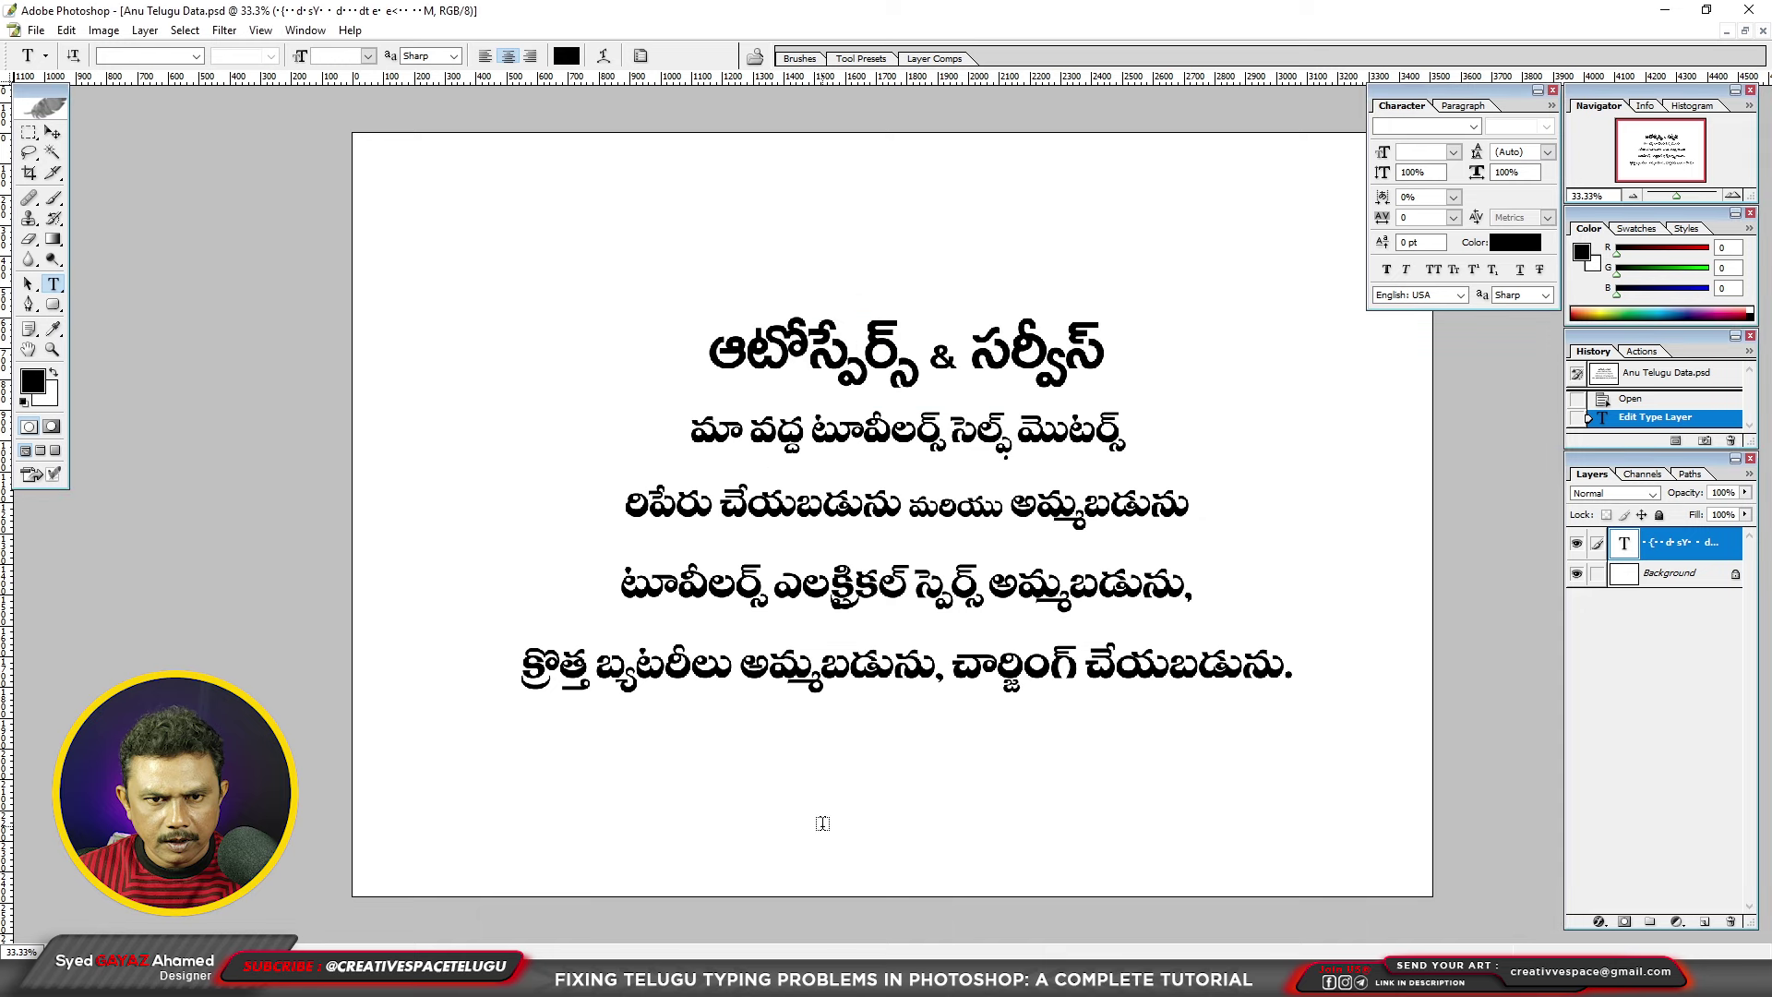
{"action": "left_click", "coordinate": [767, 766]}
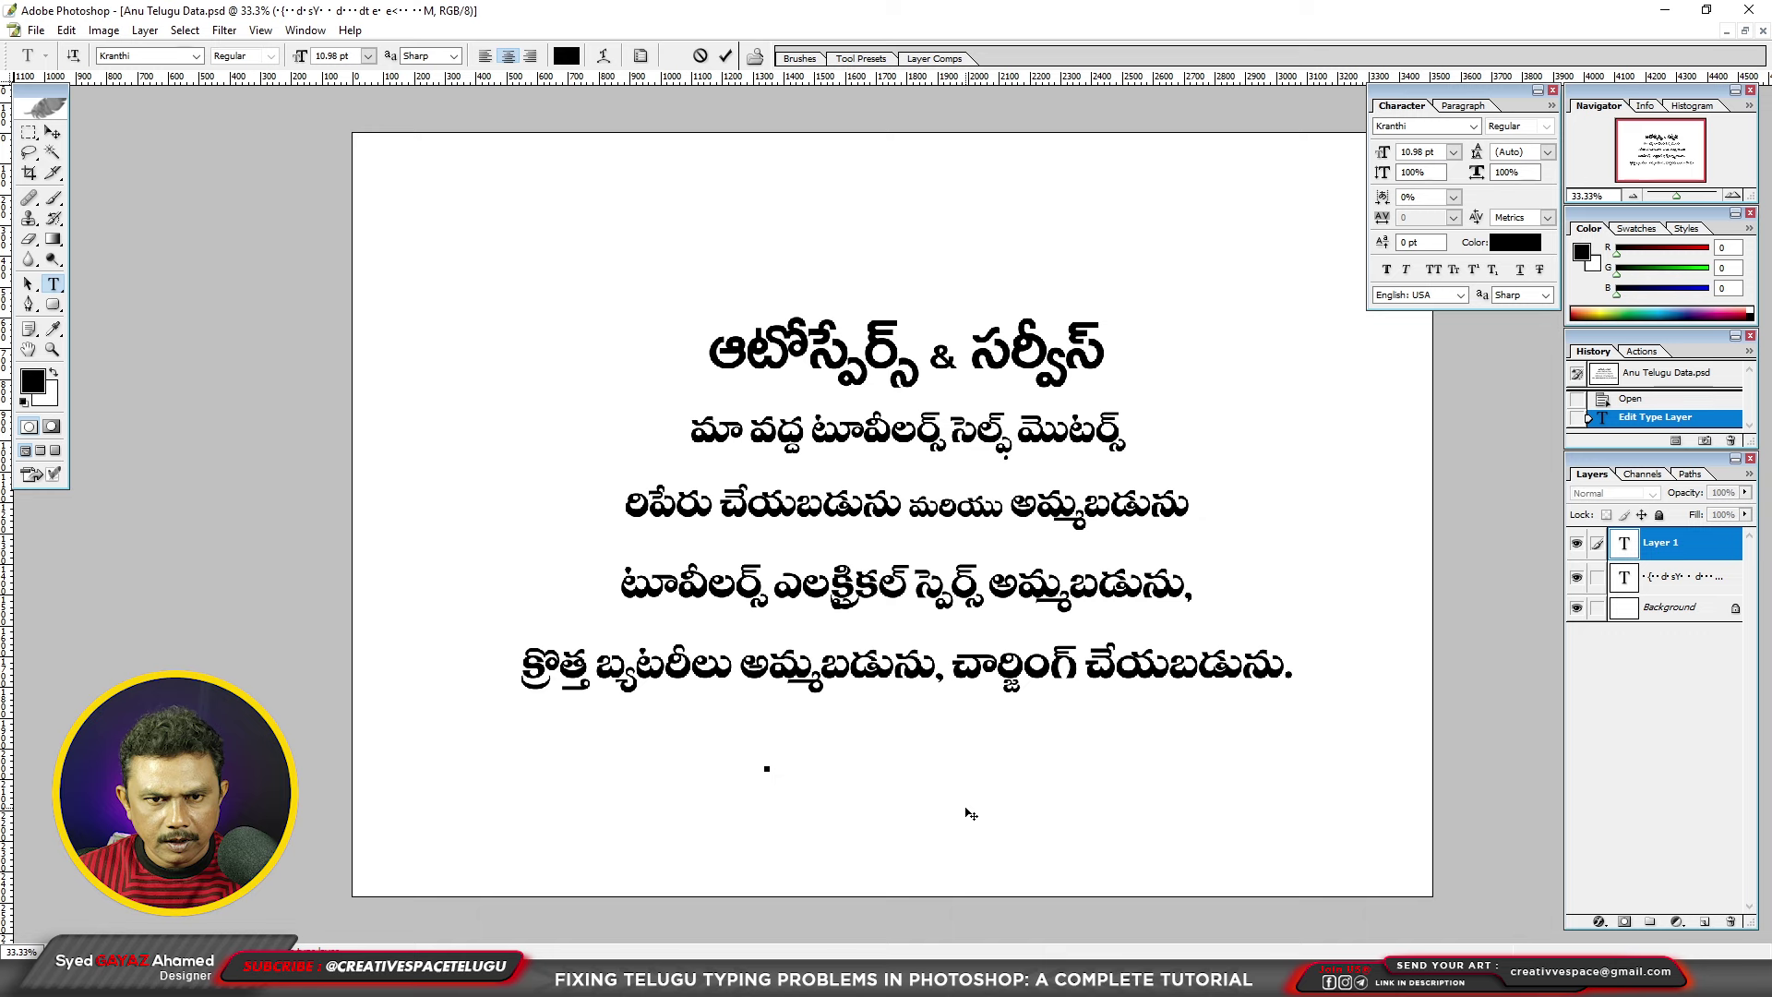
{"action": "type", "text": ">j Tdt"}
{"action": "key", "text": "ctrl+Return"}
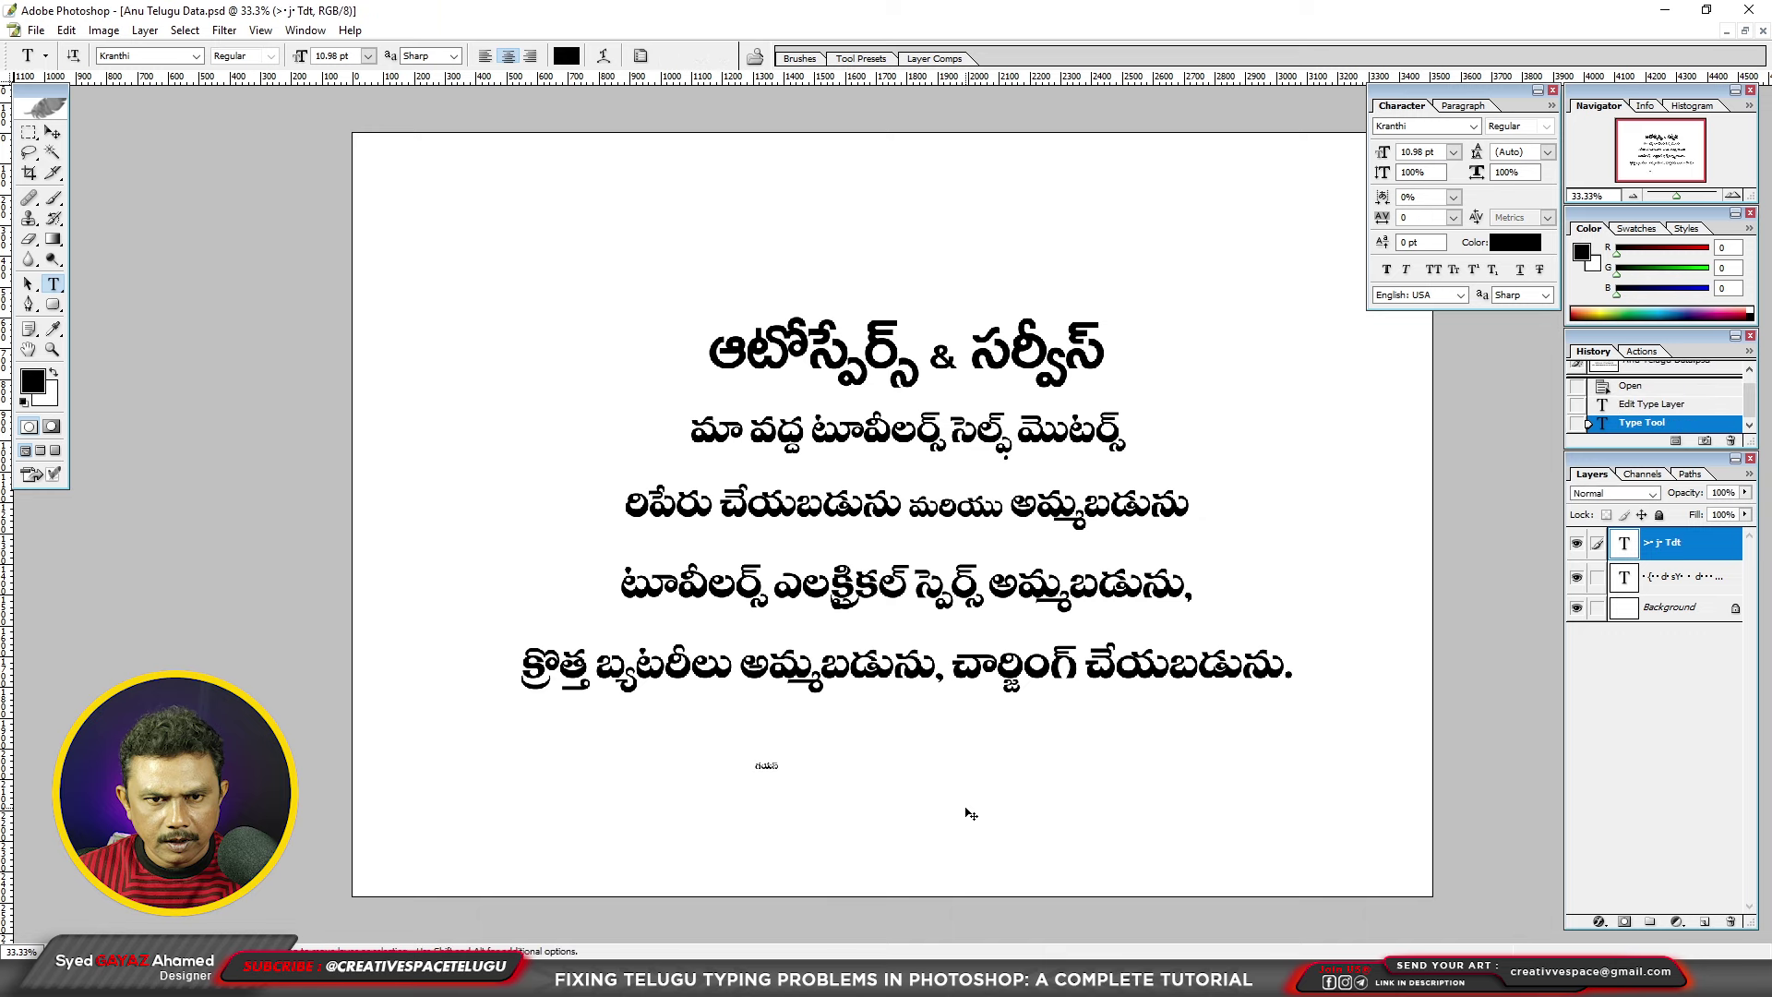
Step: Enlarge the word with Free Transform, correct its final letter, and switch the input language back
{"action": "key", "text": "ctrl+t"}
{"action": "mouse_move", "coordinate": [785, 756]}
{"action": "left_mouse_down"}
{"action": "mouse_move", "coordinate": [821, 717]}
{"action": "mouse_move", "coordinate": [969, 721]}
{"action": "left_mouse_up"}
{"action": "key", "text": "Return"}
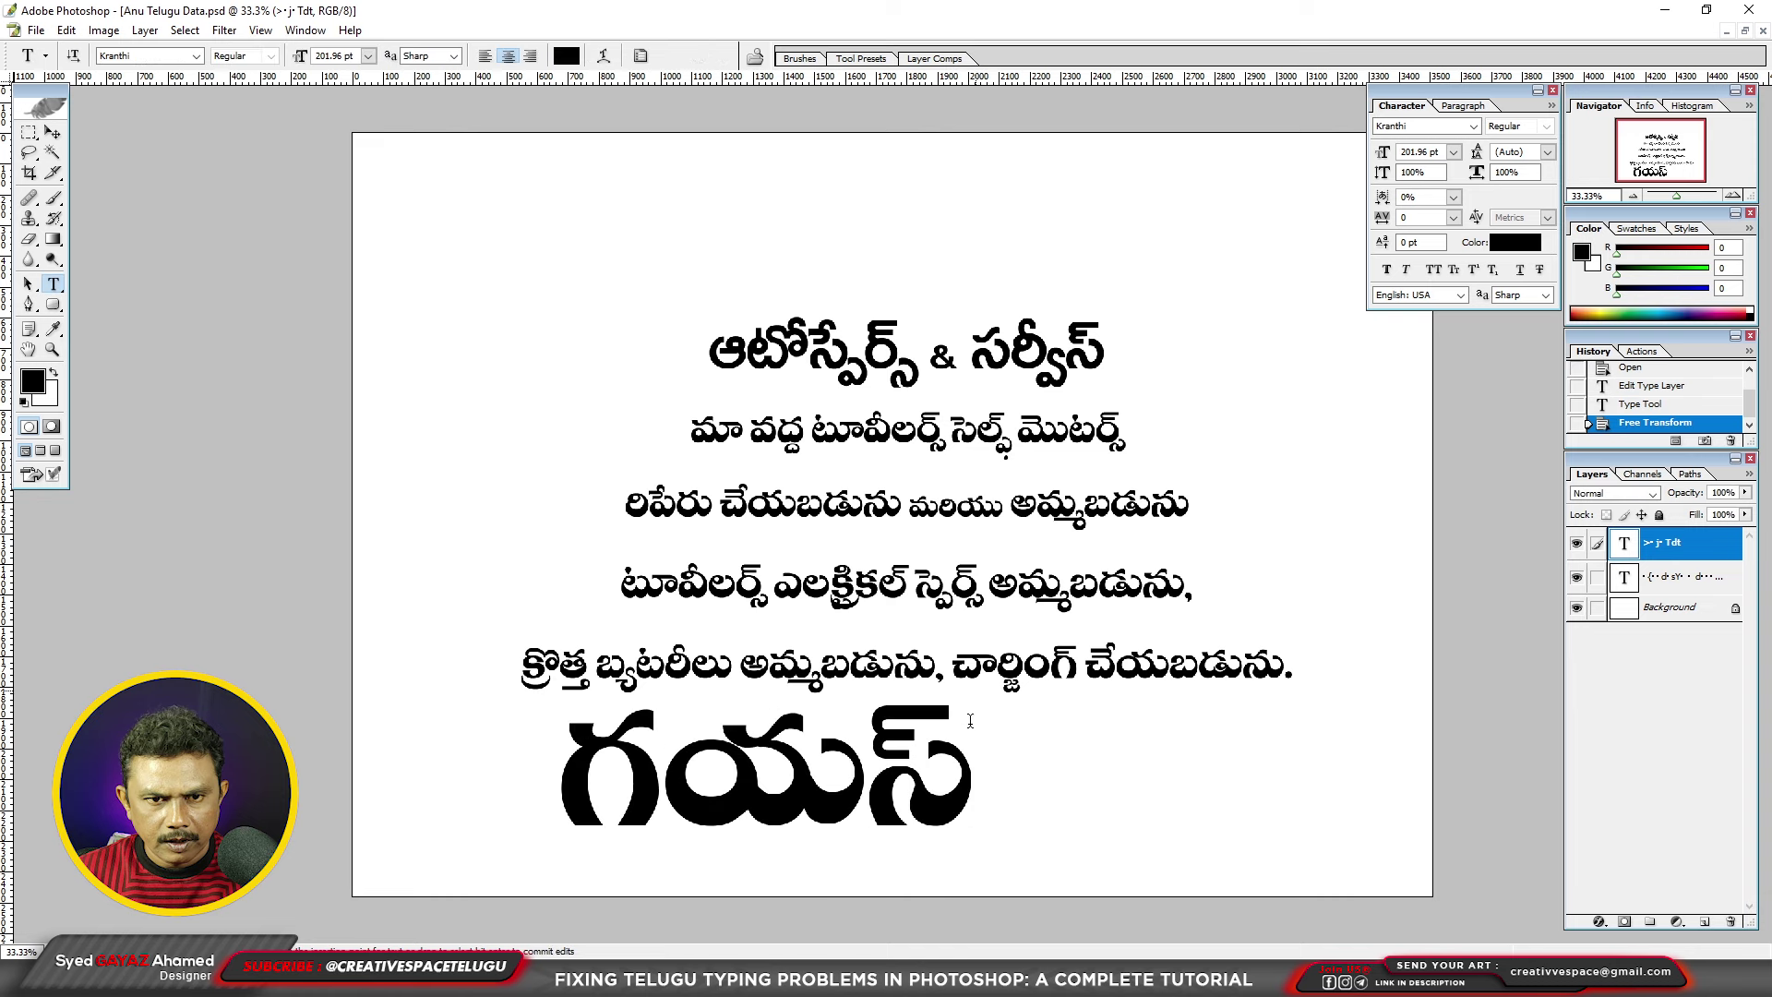
{"action": "left_click", "coordinate": [954, 859]}
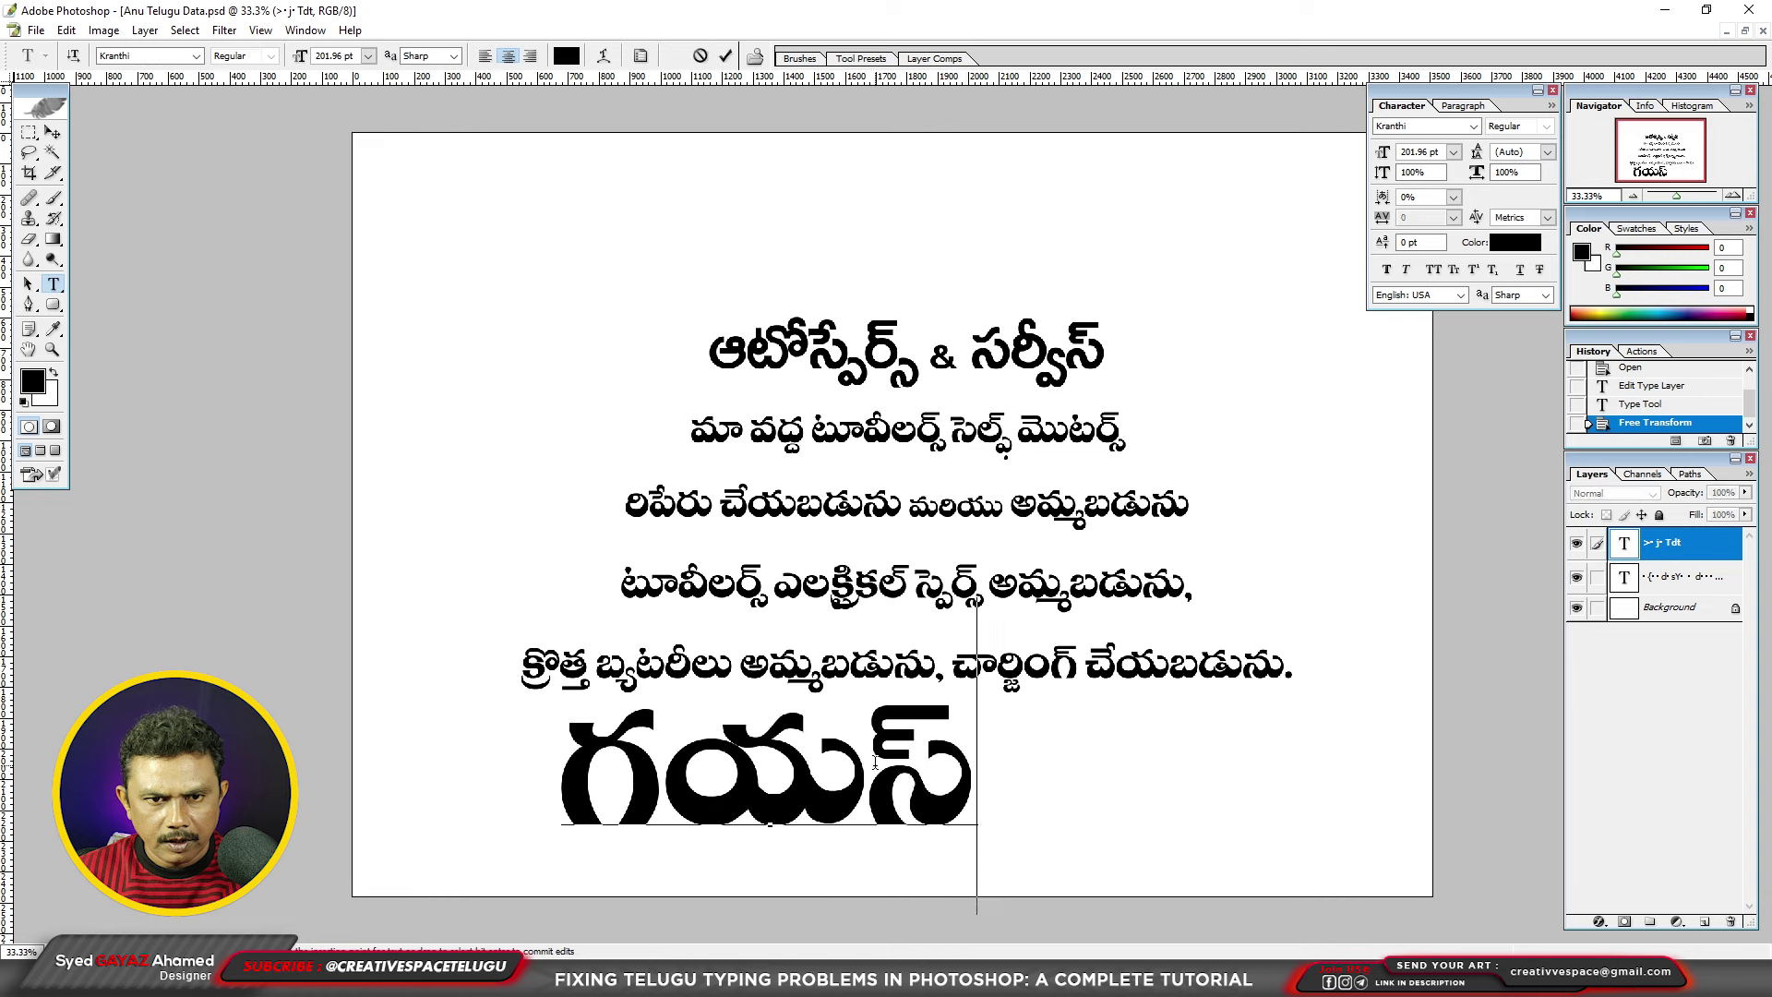
{"action": "key", "text": "BackSpace"}
{"action": "key", "text": "BackSpace"}
{"action": "type", "text": "C"}
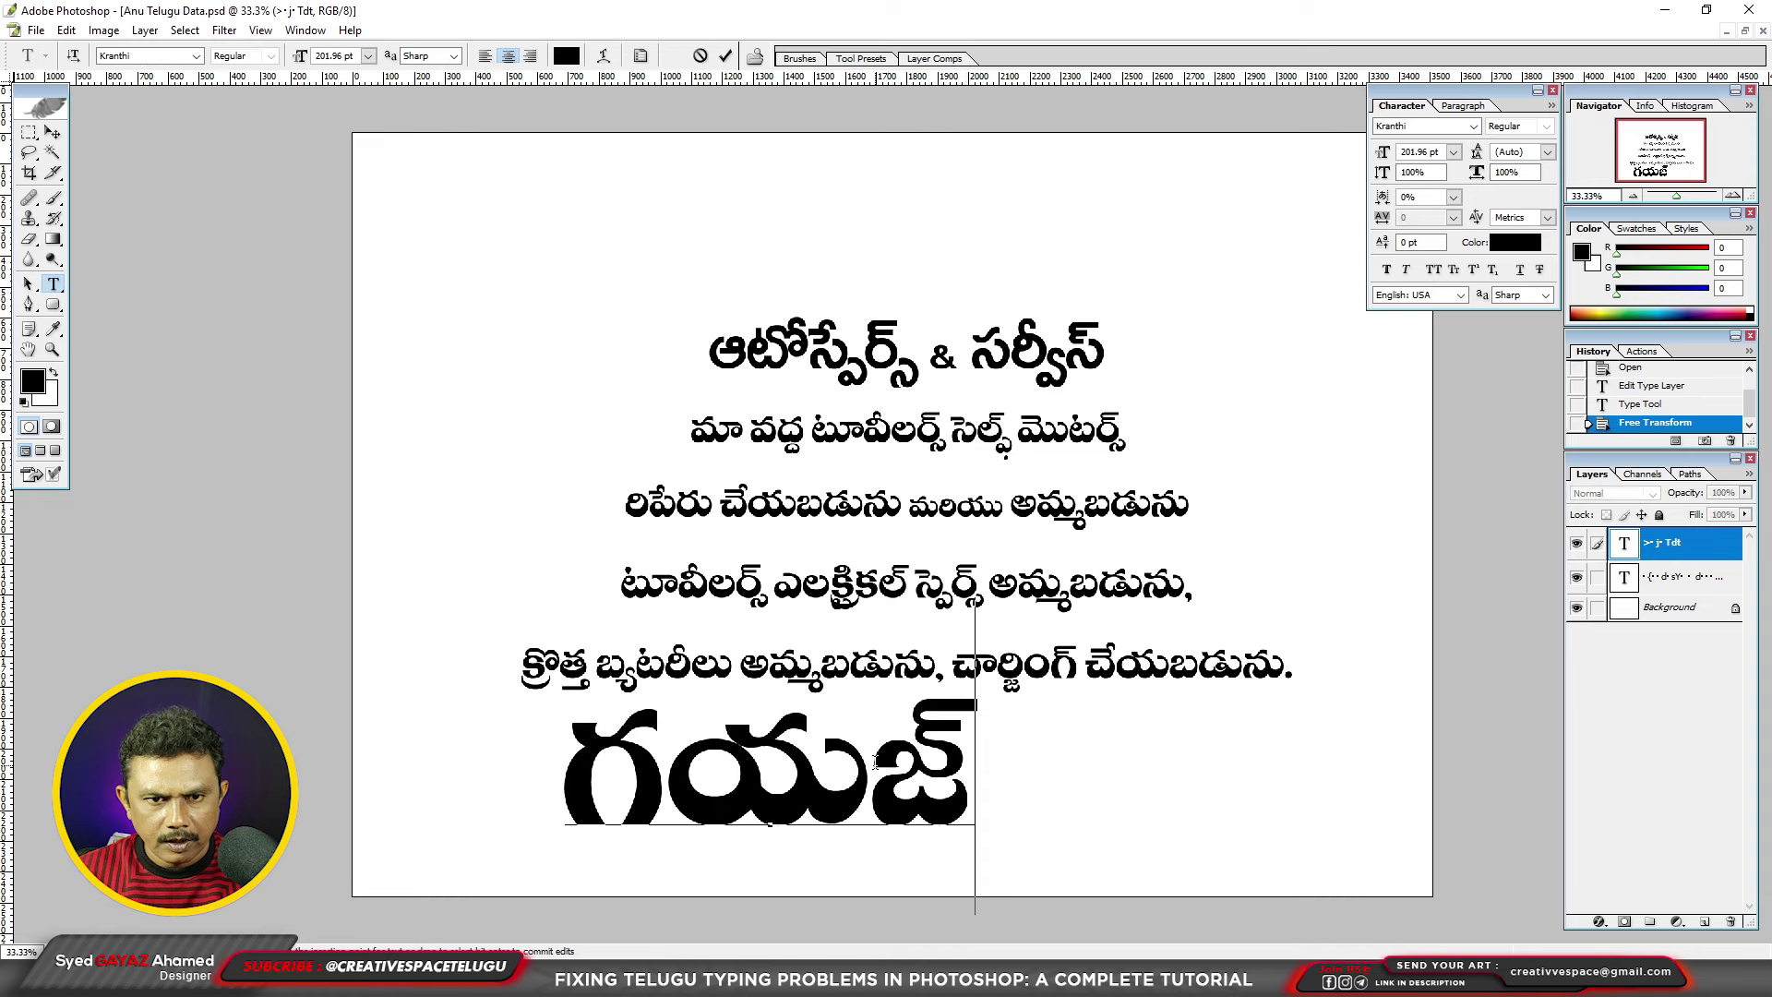
{"action": "key", "text": "ctrl+Return"}
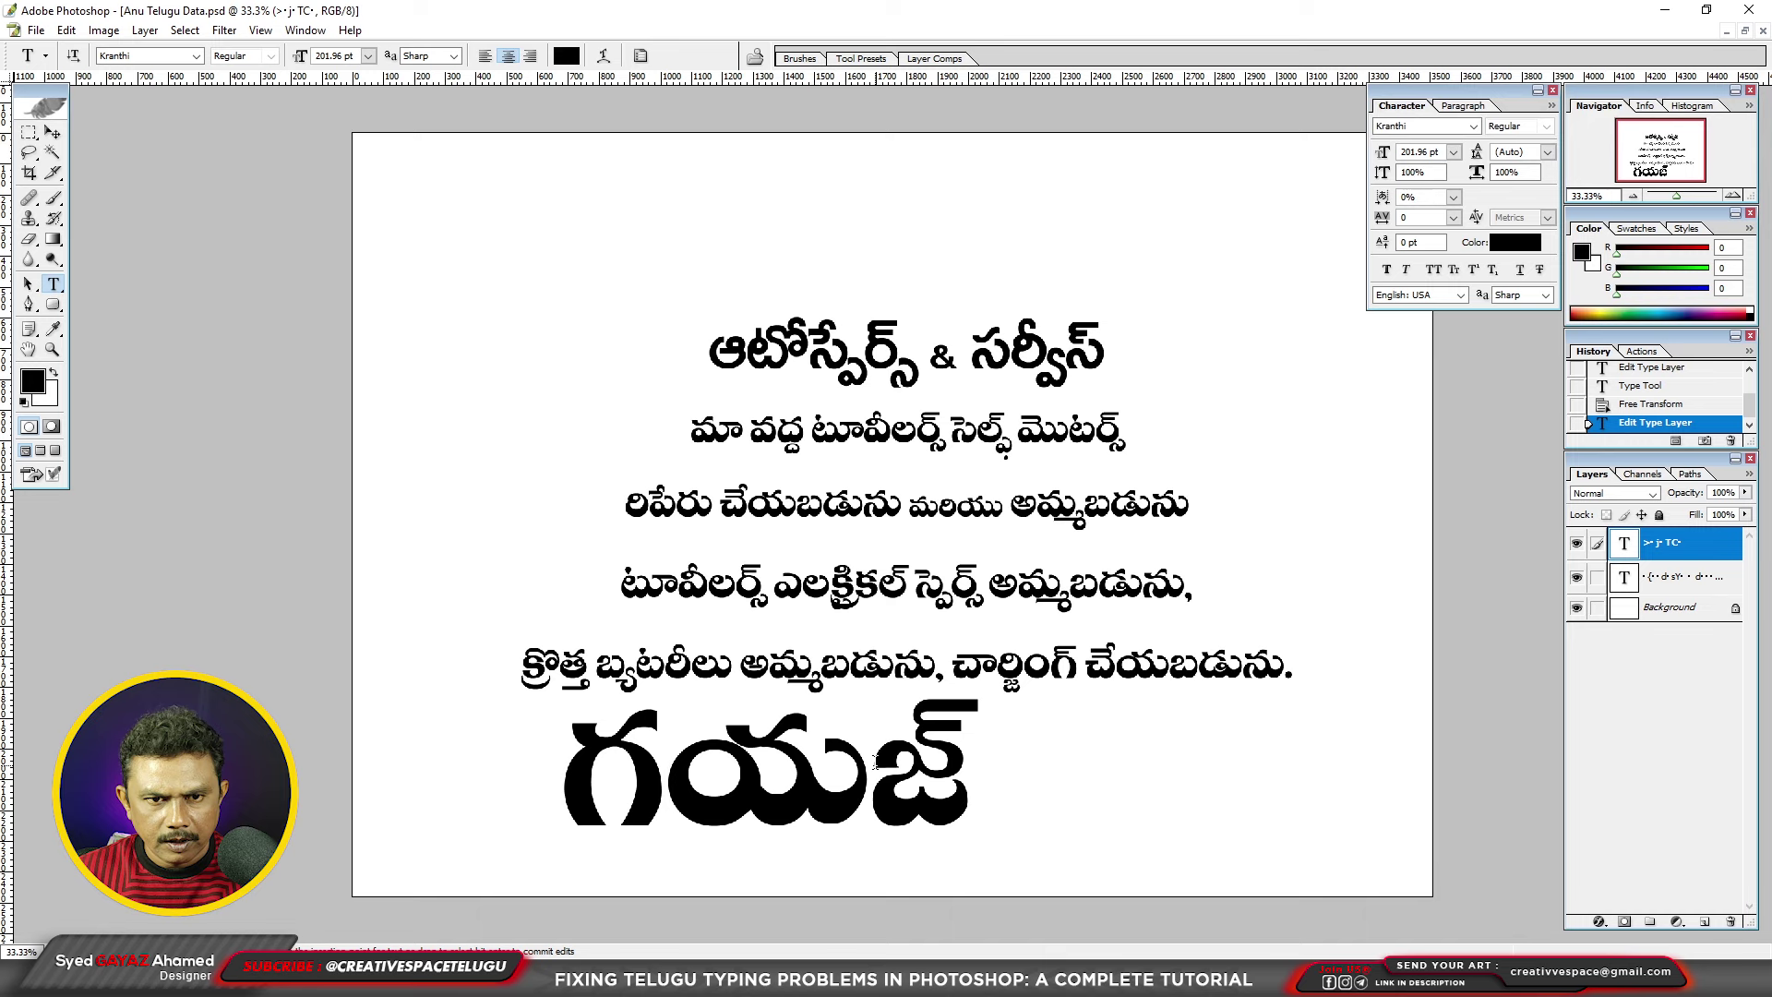
{"action": "key", "text": "super+space"}
Step: Launch the newer Photoshop and bring up the Open dialog on the Desktop folder
{"action": "left_click", "coordinate": [918, 730]}
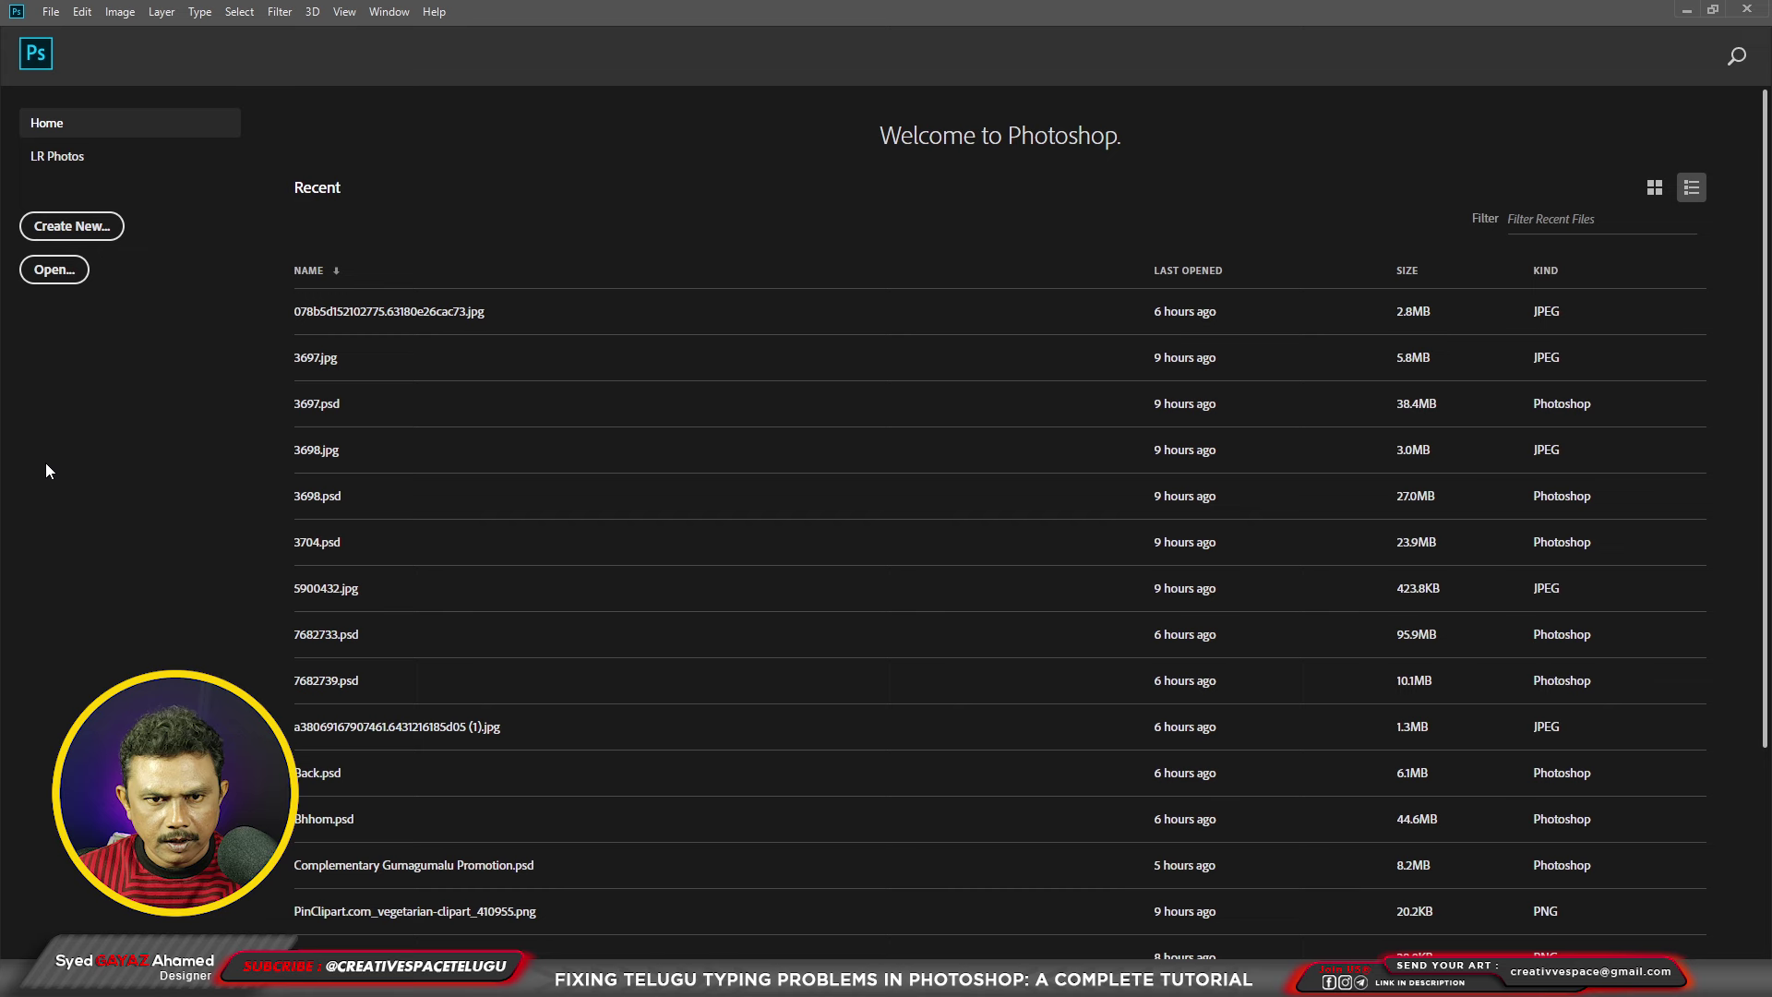
{"action": "key", "text": "ctrl+o"}
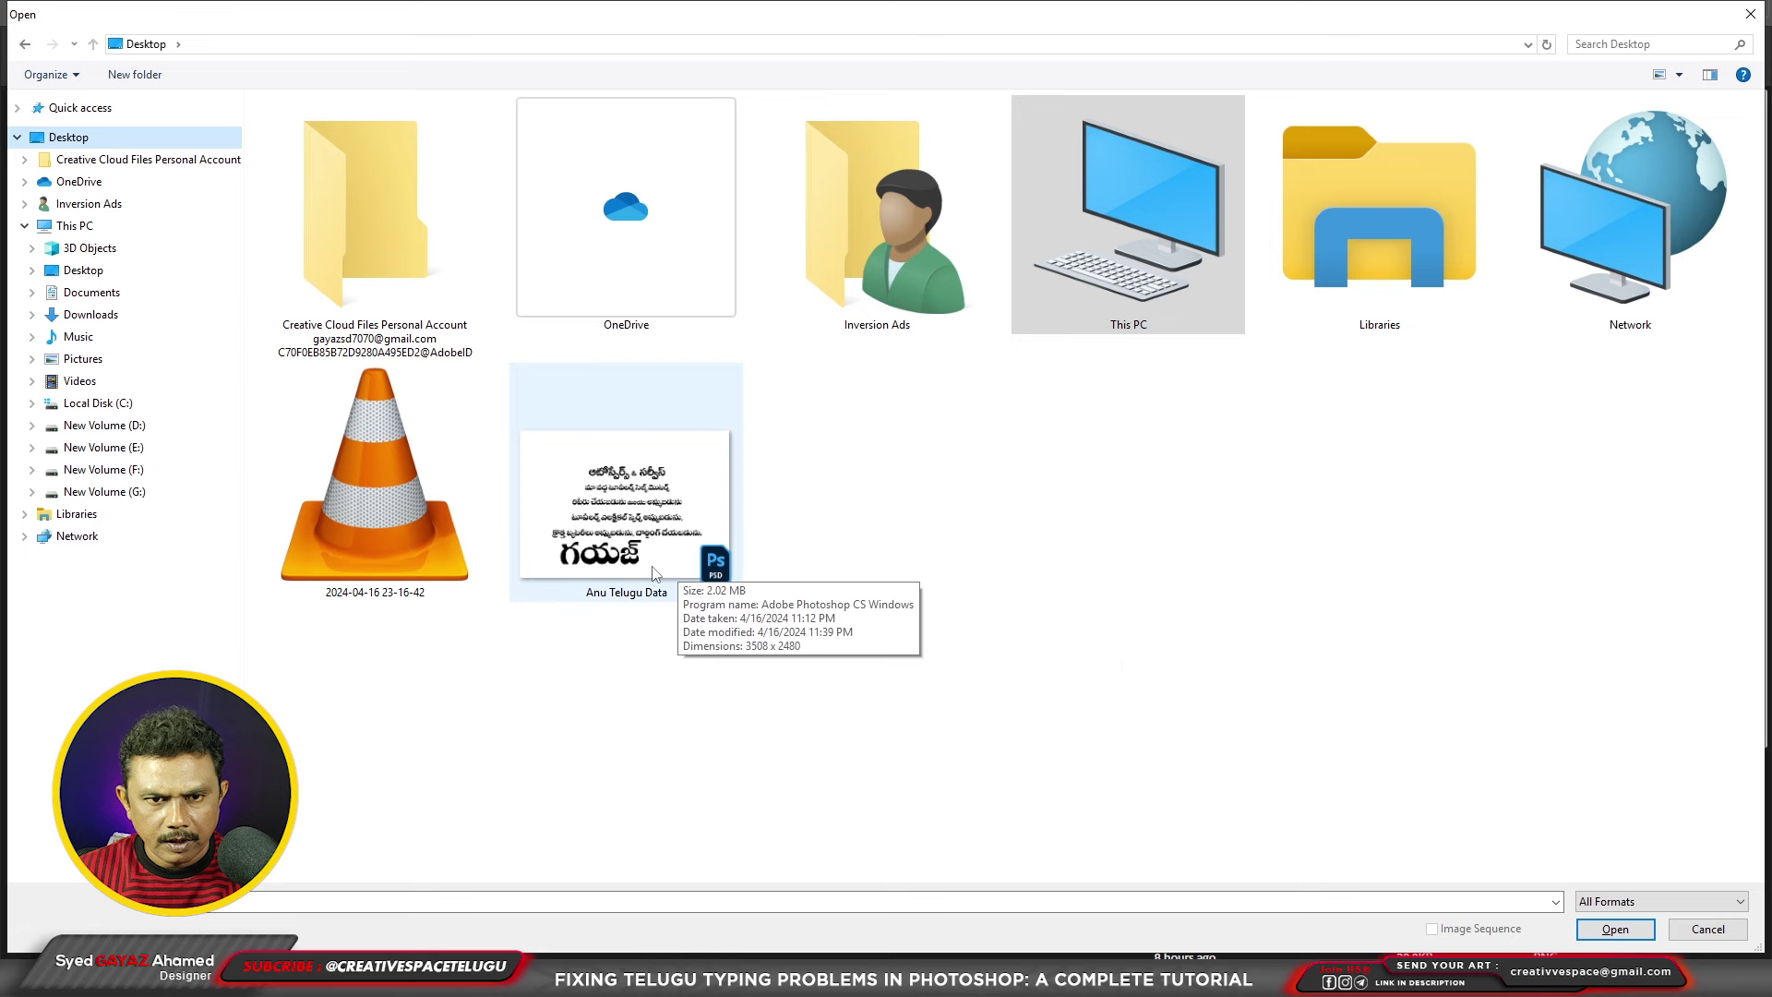
Step: Open Anu Telugu Data.psd in the newer Photoshop and bring up General Preferences
{"action": "double_click", "coordinate": [644, 509]}
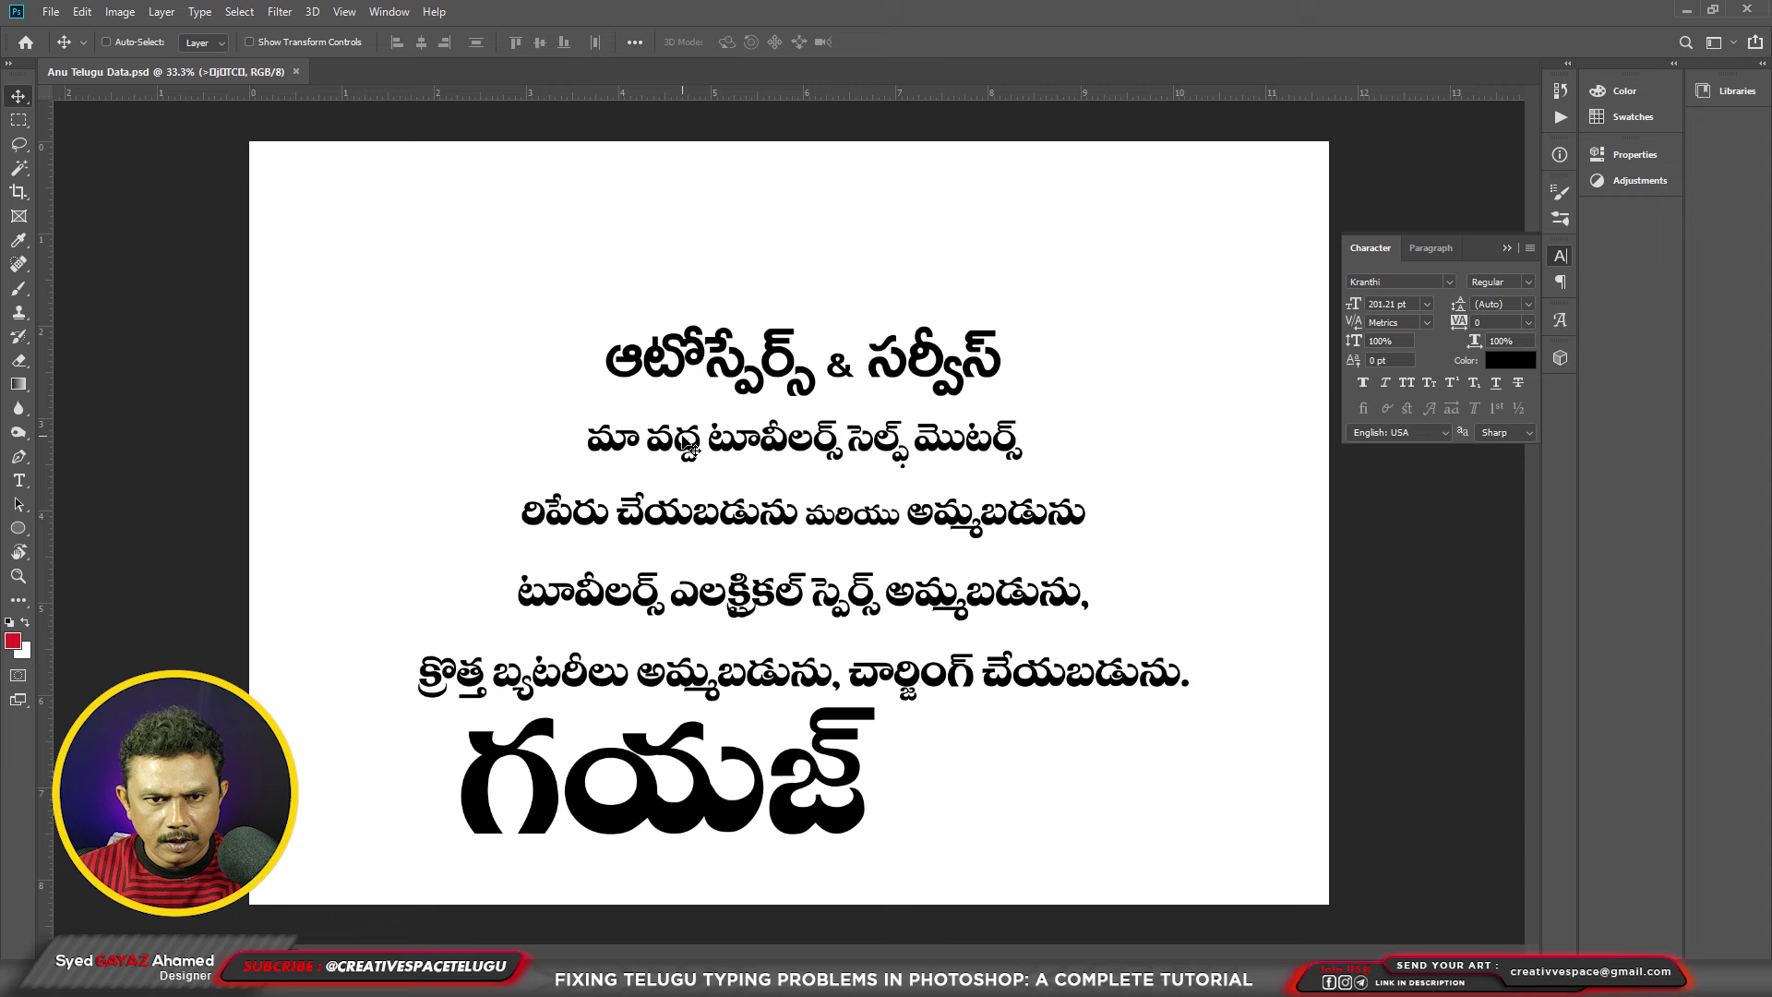
{"action": "key", "text": "i"}
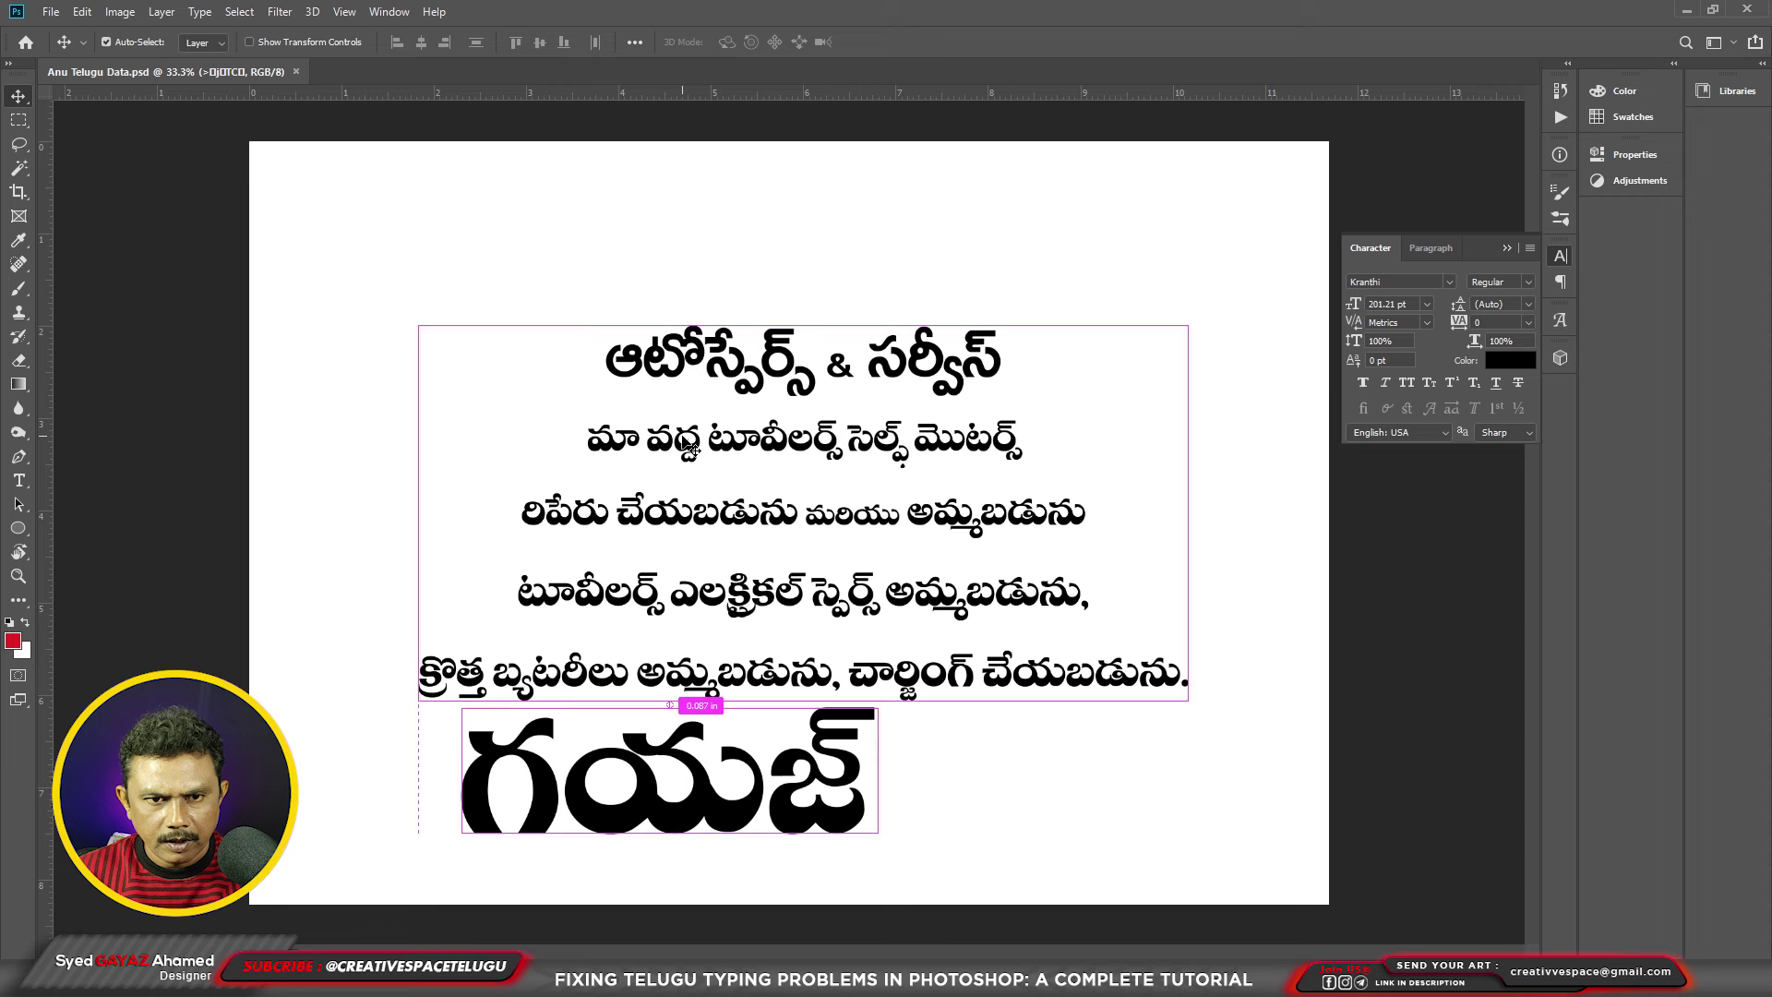
{"action": "key", "text": "ctrl+k"}
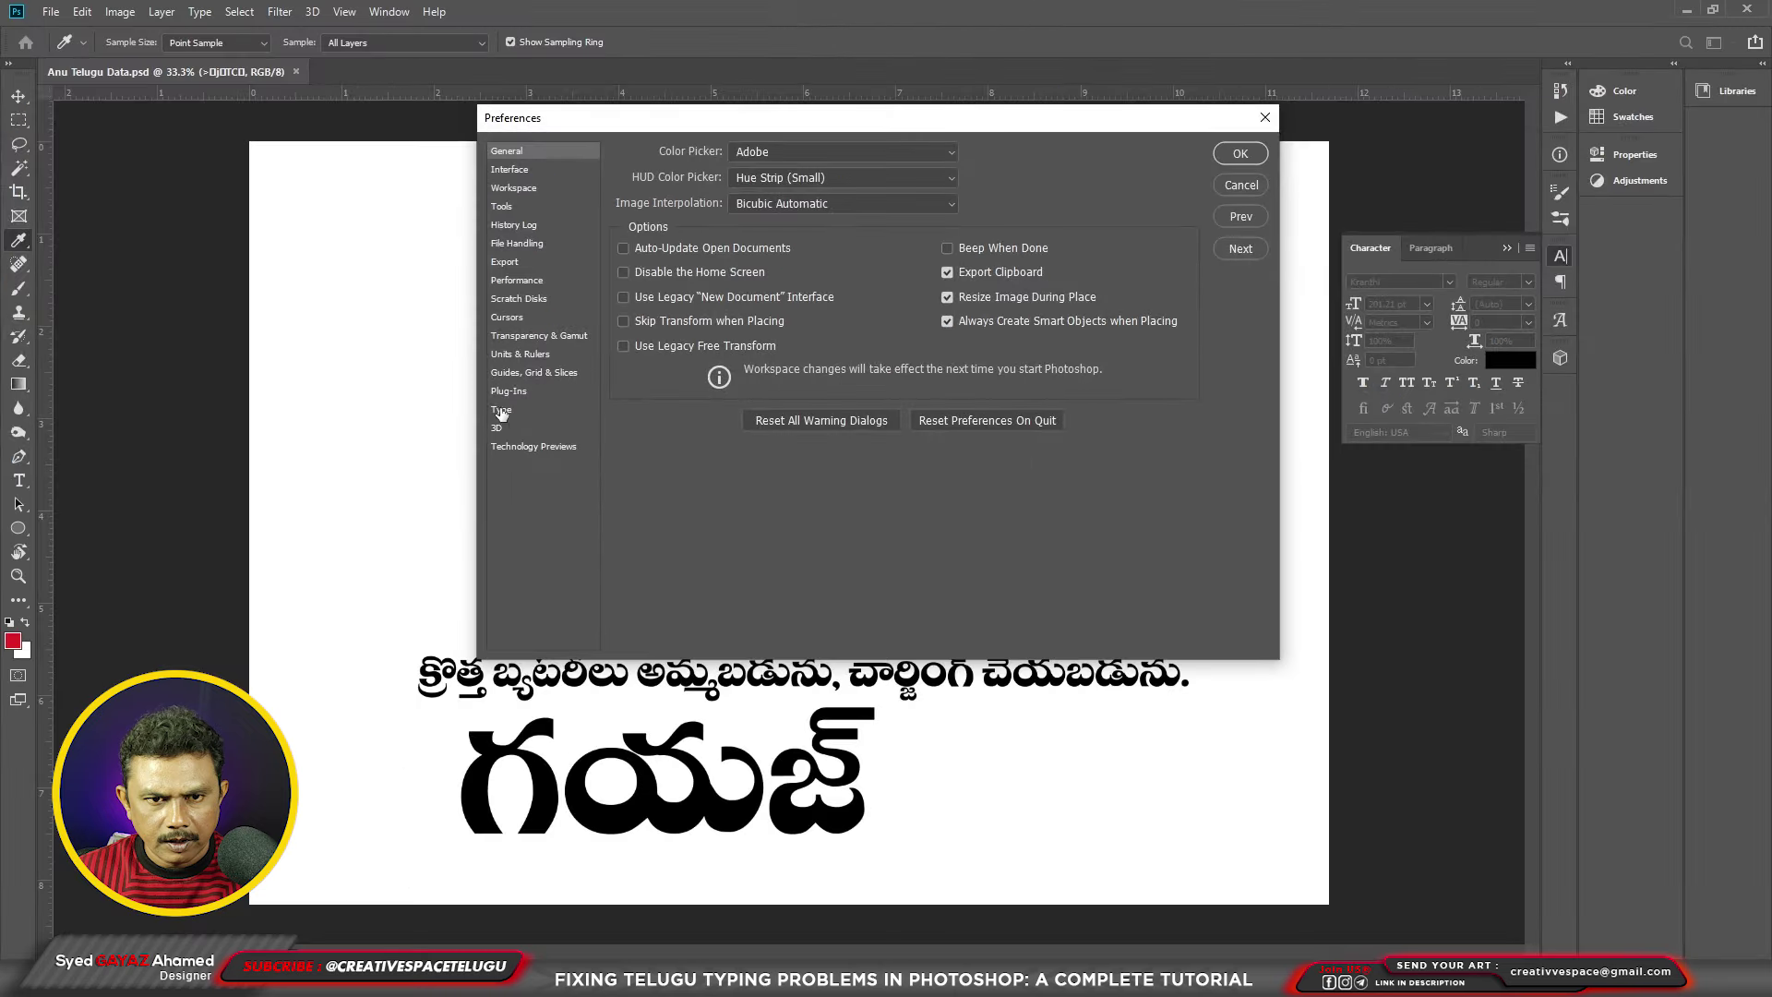
Step: Select the Middle Eastern and South Asian text engine in Type preferences and confirm
{"action": "left_click", "coordinate": [501, 411]}
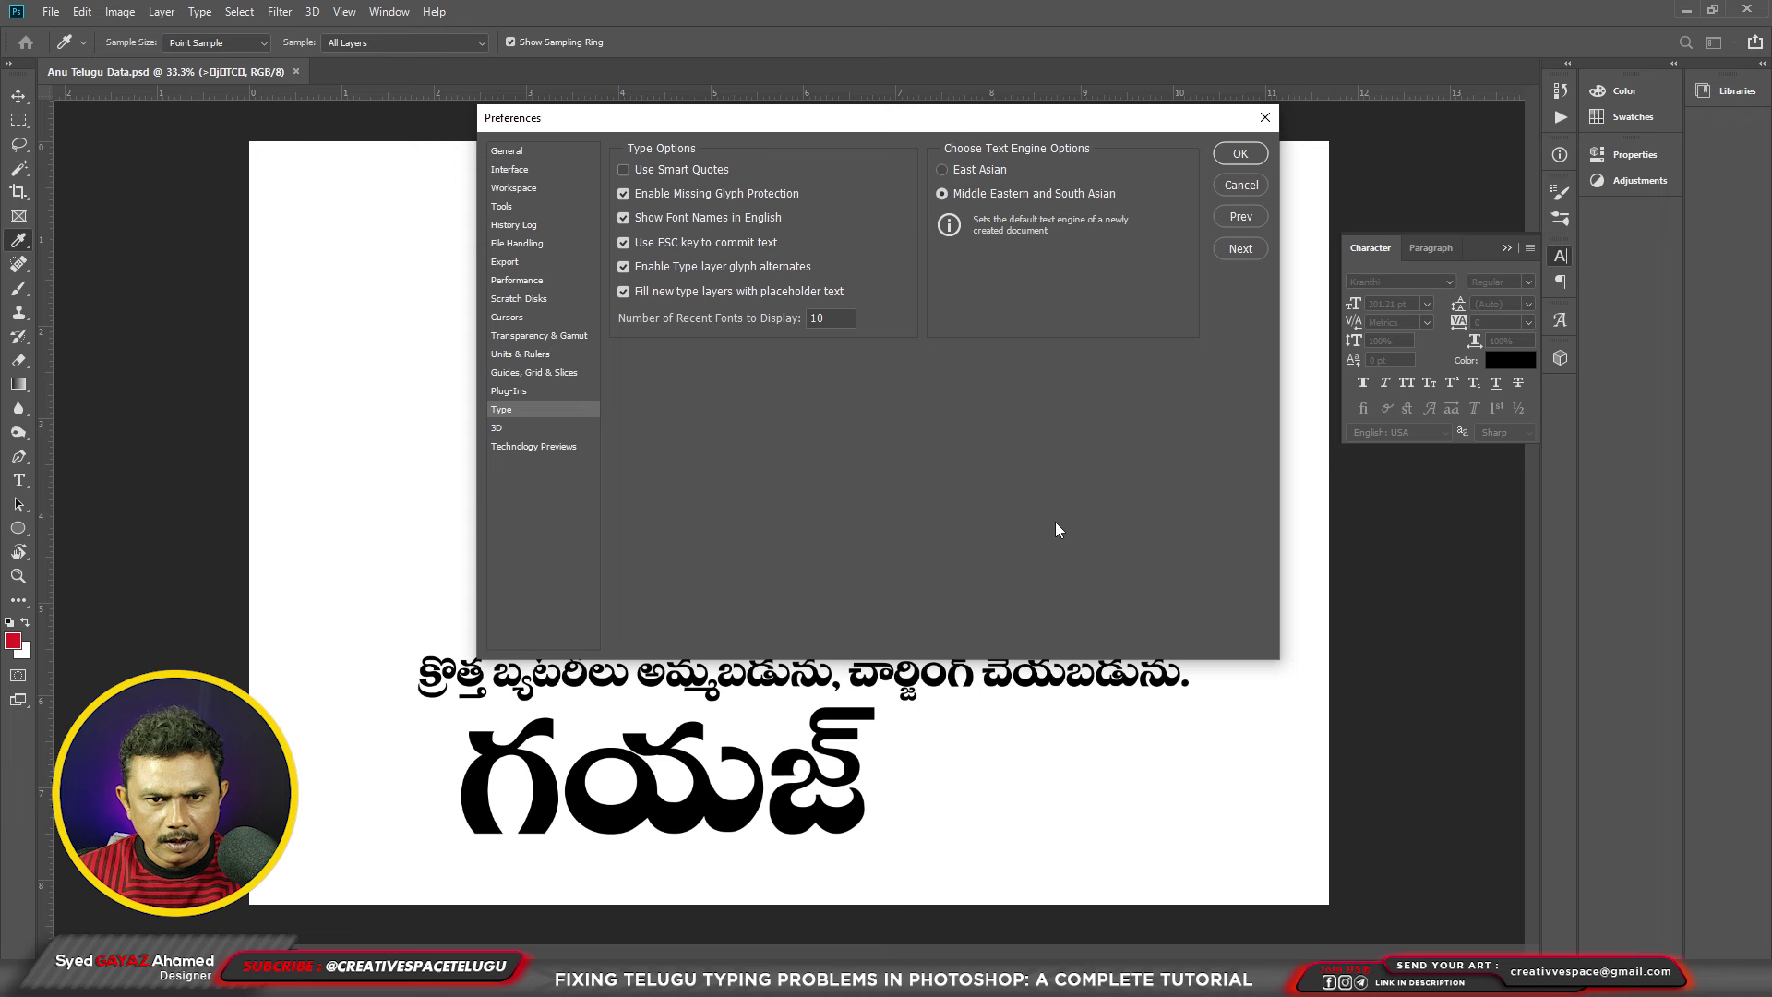
{"action": "left_click", "coordinate": [1240, 153]}
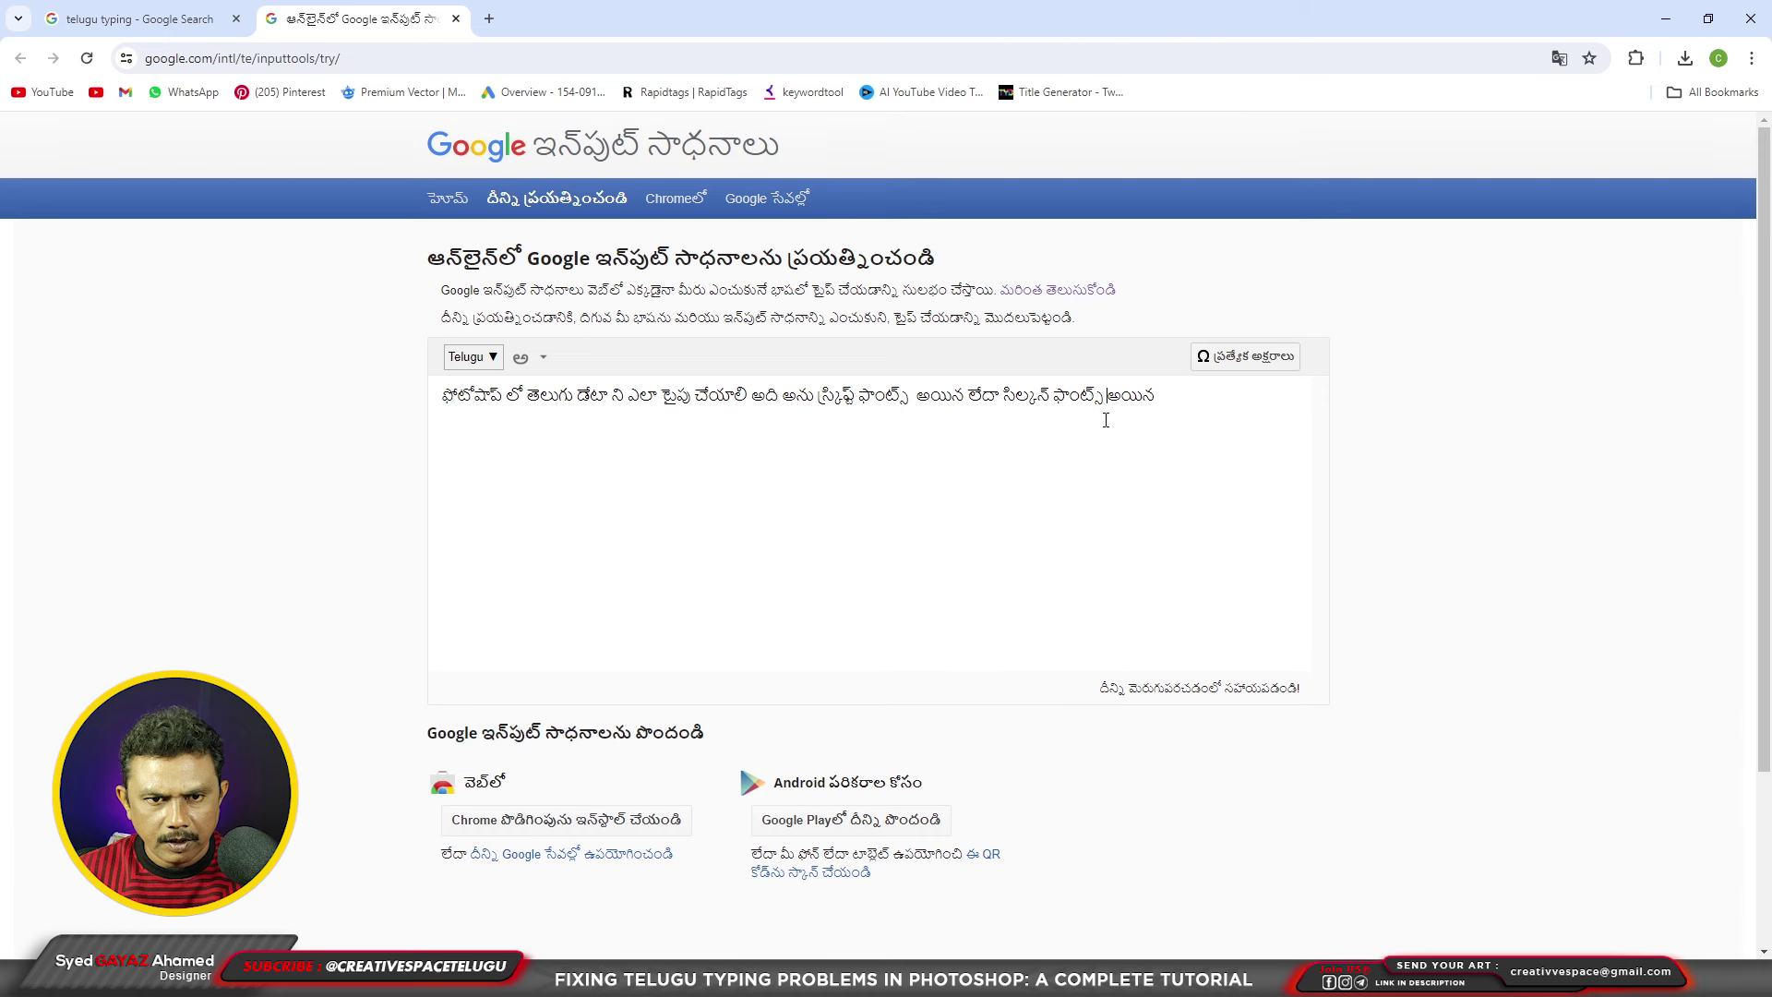
Step: Select the whole typed Telugu sentence in the Google Input Tools box for copying
{"action": "left_click_drag", "start_coordinate": [1220, 399], "coordinate": [430, 399]}
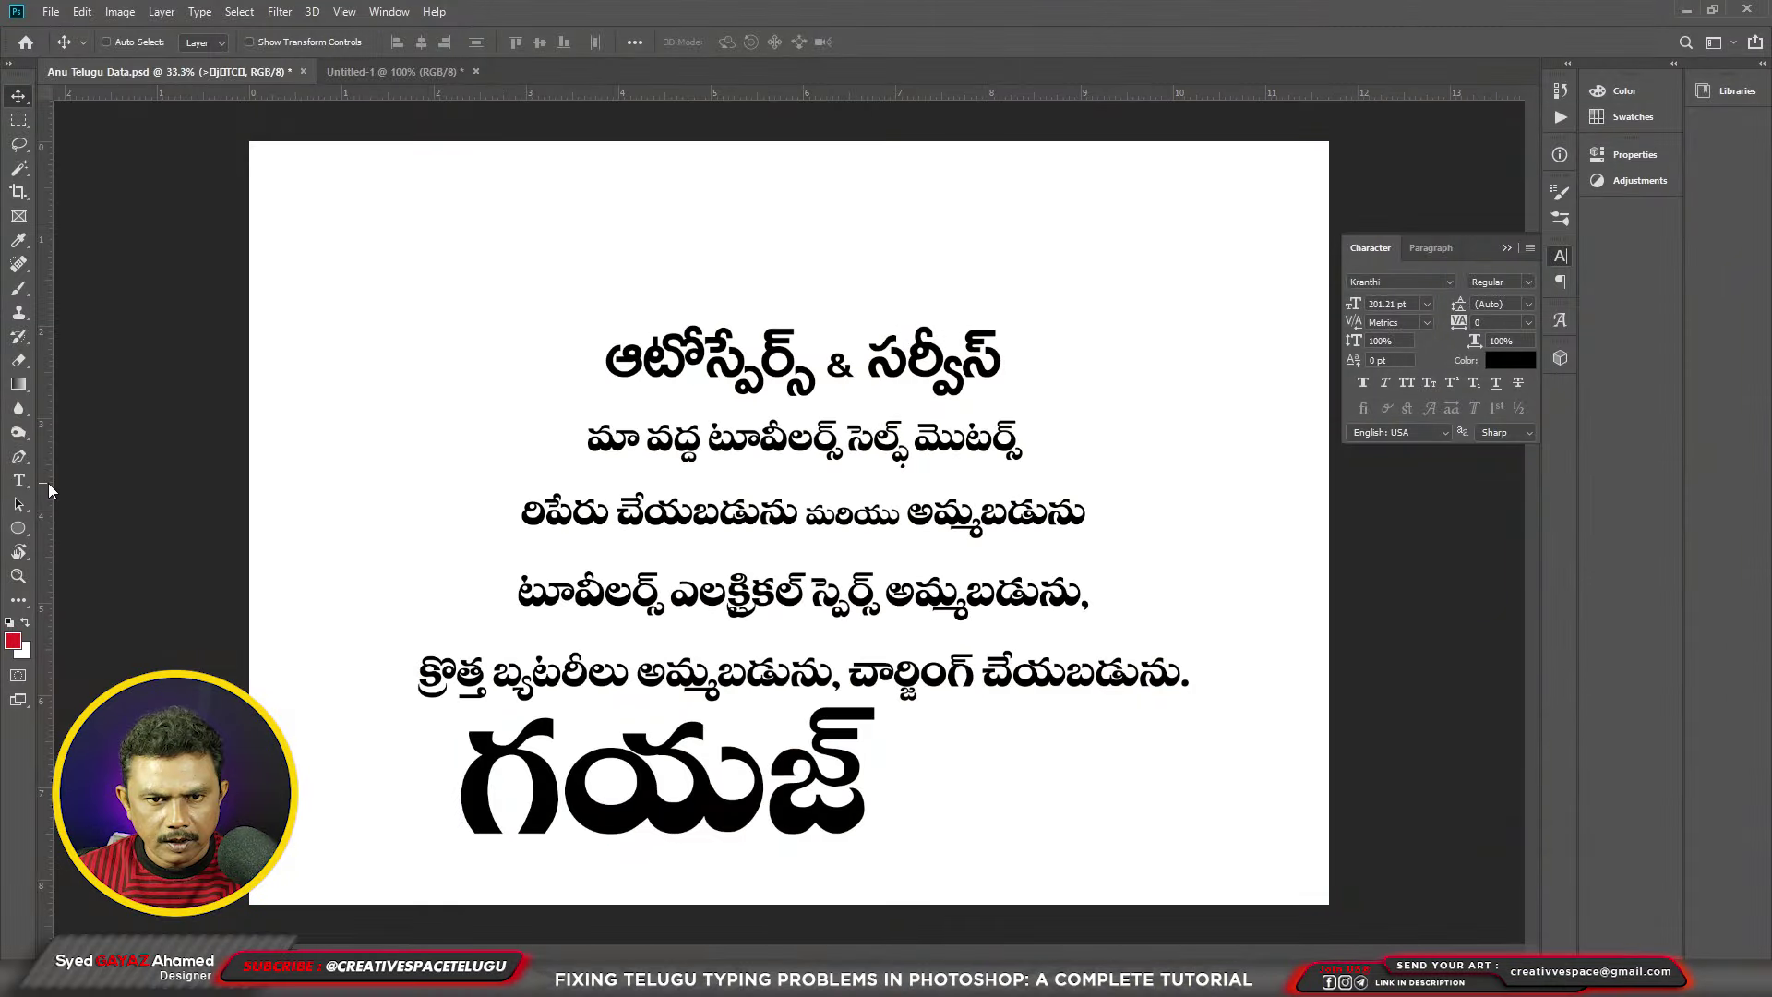
Step: Paste the copied Telugu sentence as a new text layer and move it to the top centre
{"action": "left_click", "coordinate": [18, 480]}
{"action": "left_click", "coordinate": [461, 263]}
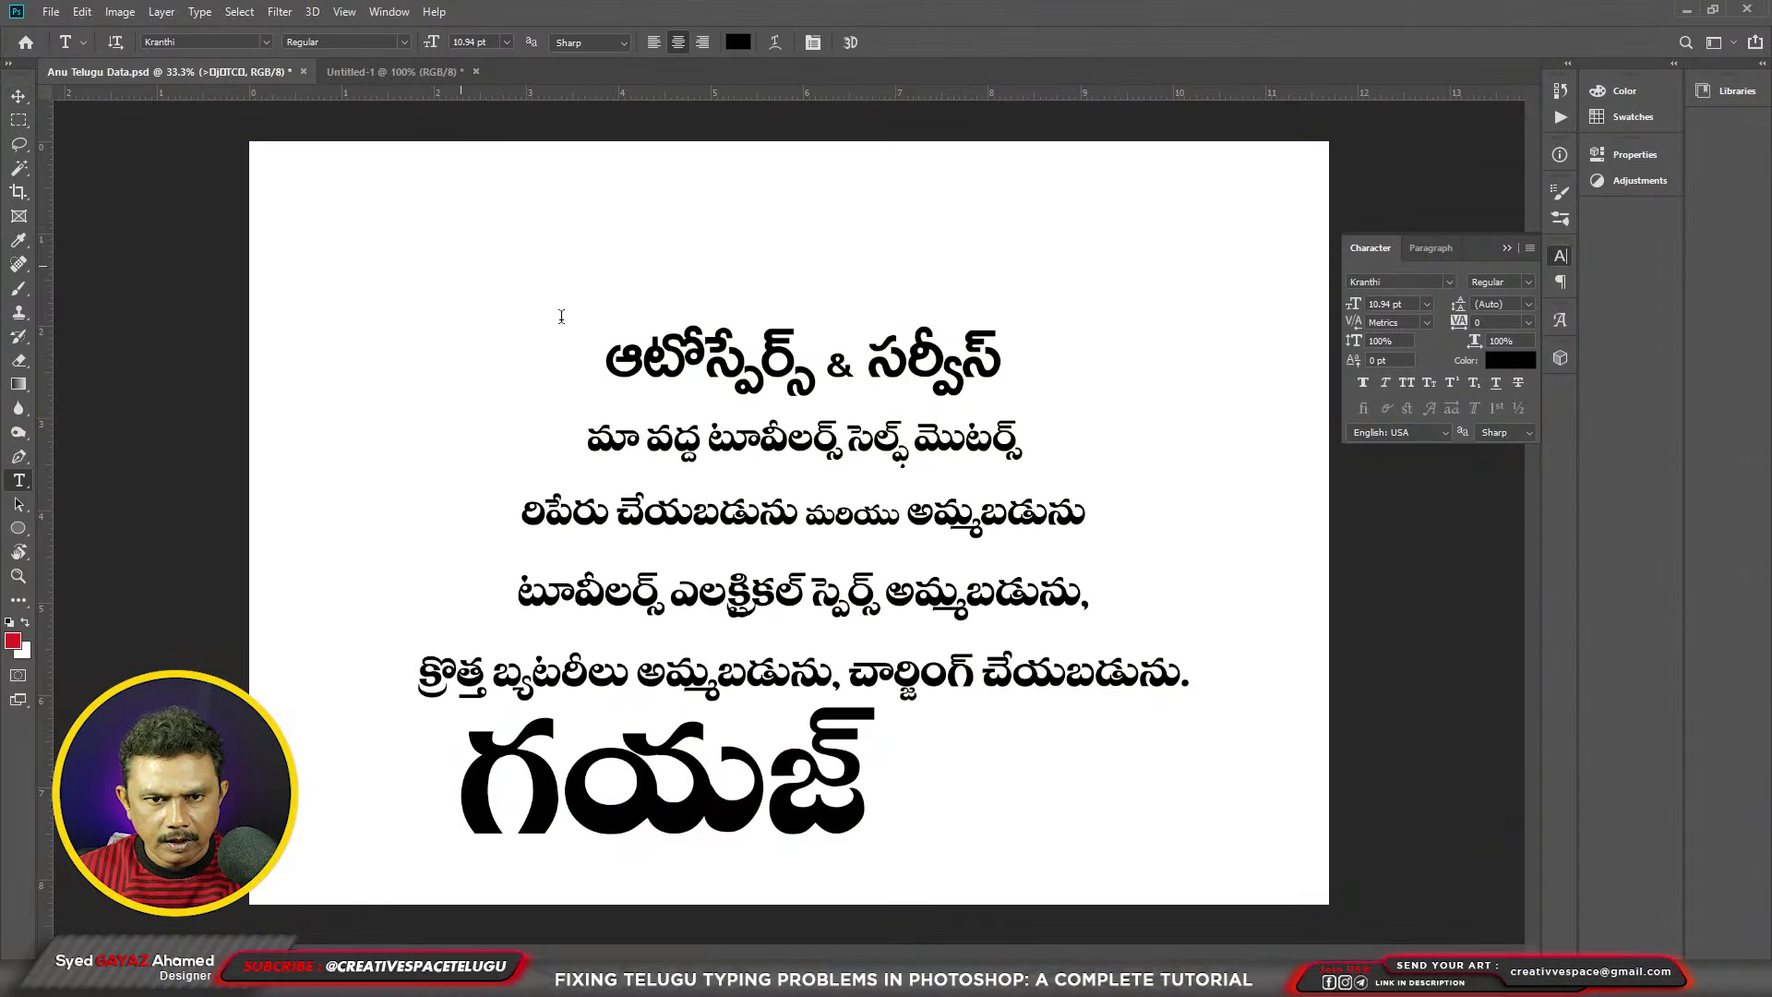
{"action": "key", "text": "ctrl+v"}
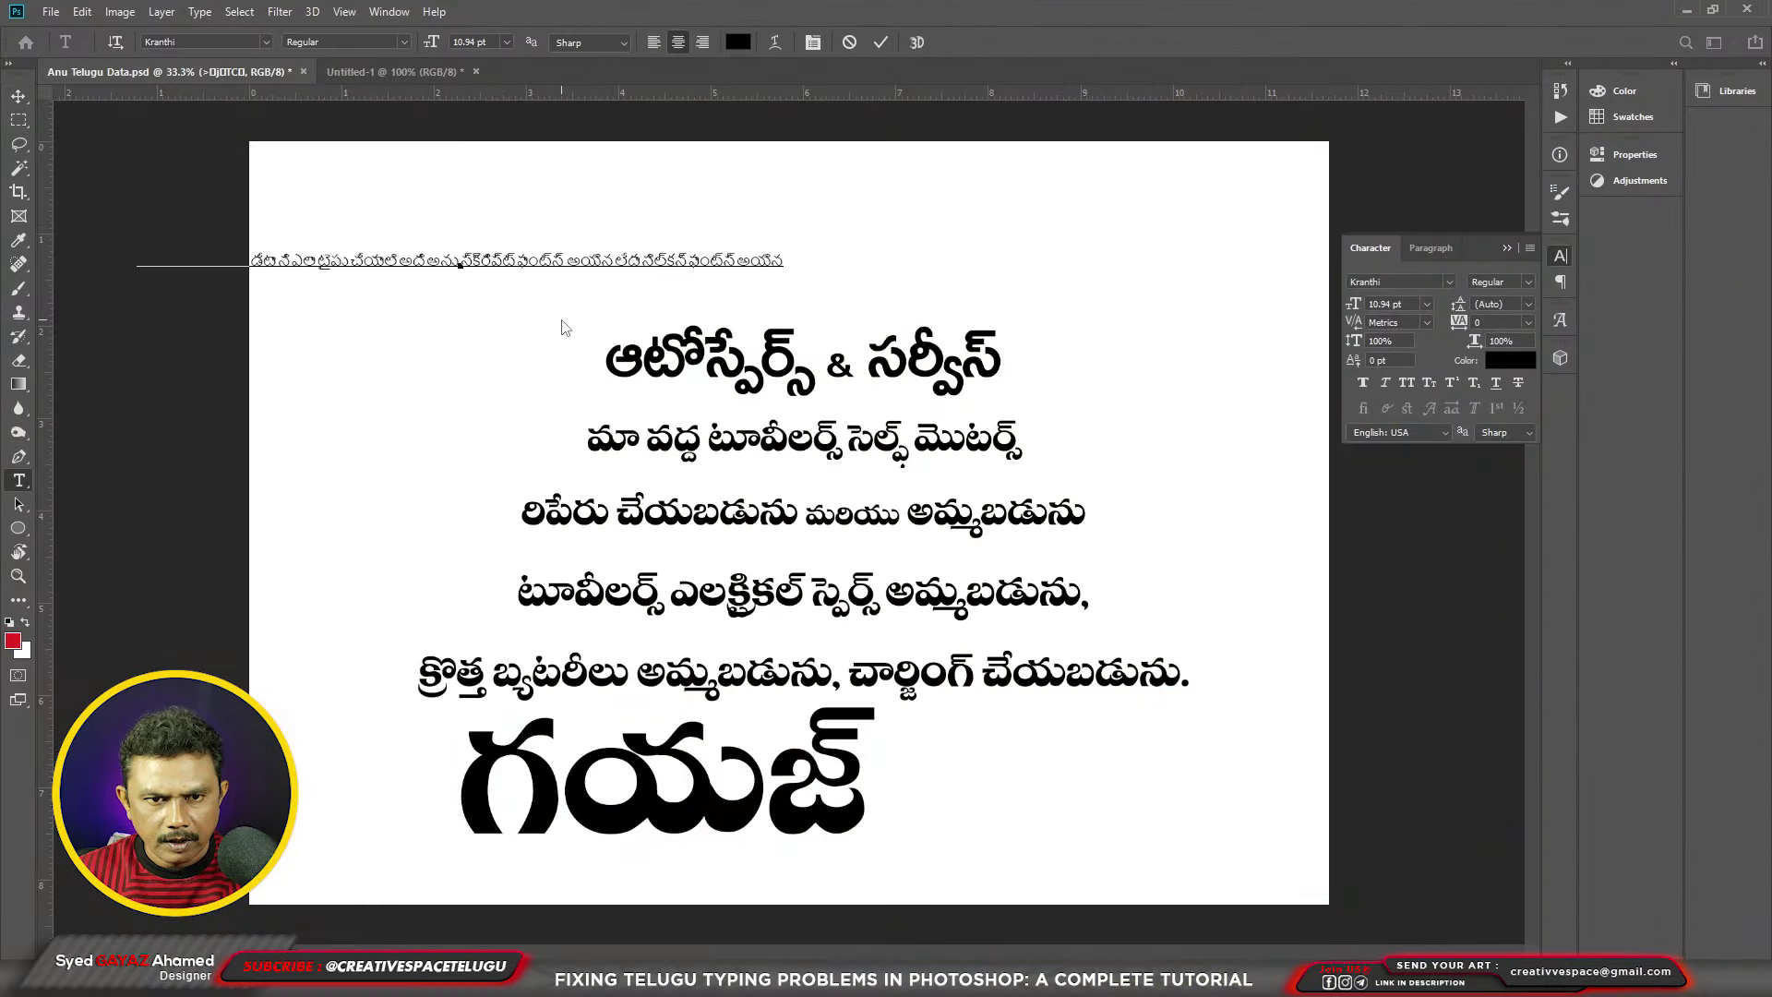
{"action": "left_click", "coordinate": [16, 96]}
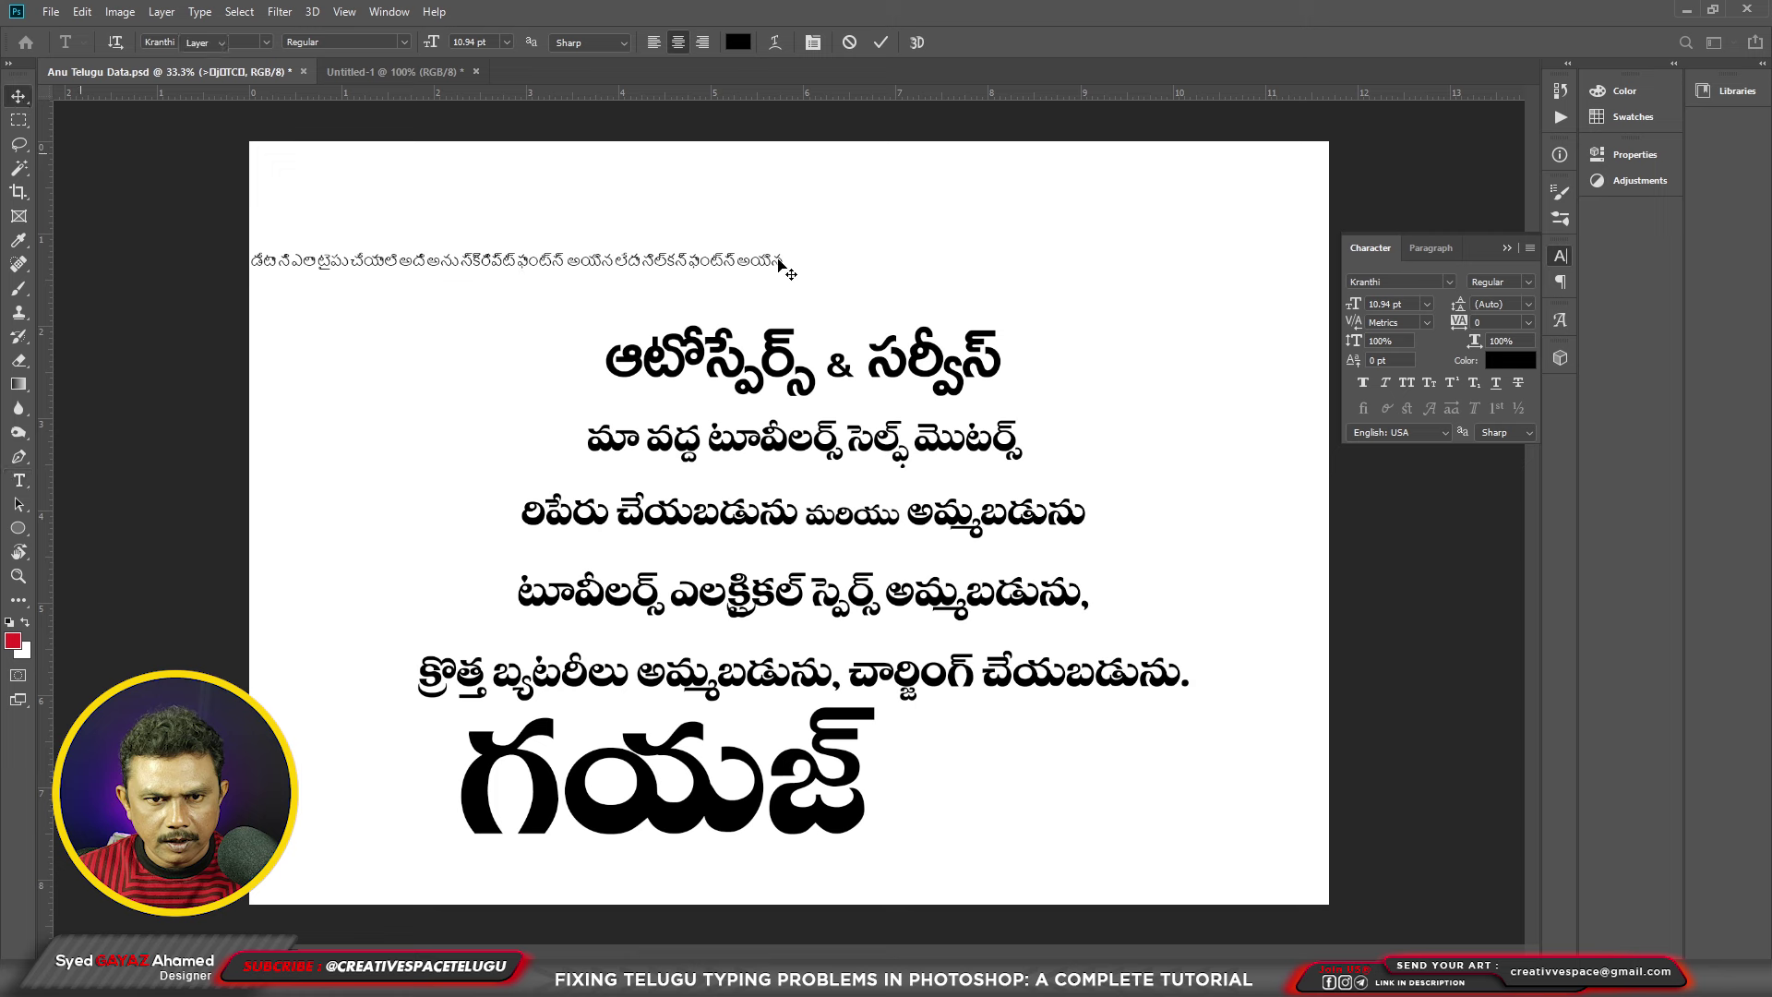
{"action": "left_click_drag", "start_coordinate": [427, 279], "coordinate": [799, 260]}
Step: Enlarge the Telugu line to about double size as a two-line title
{"action": "left_click", "coordinate": [18, 480]}
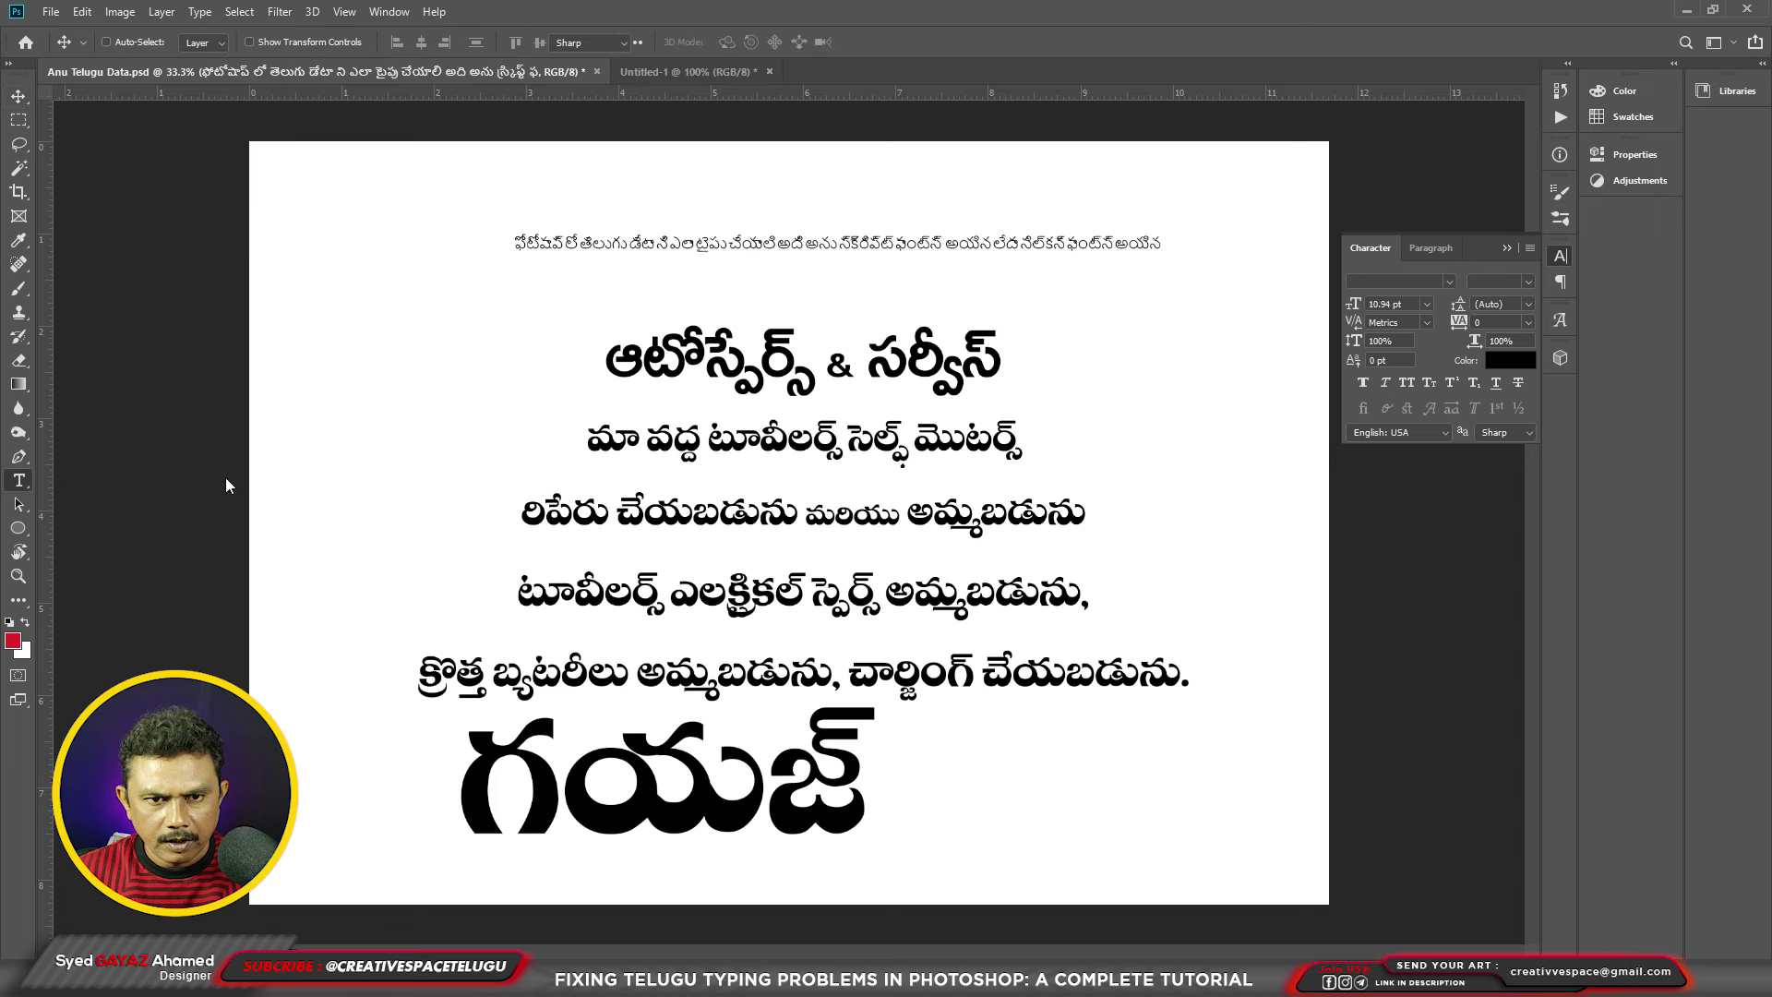
{"action": "left_click", "coordinate": [845, 243]}
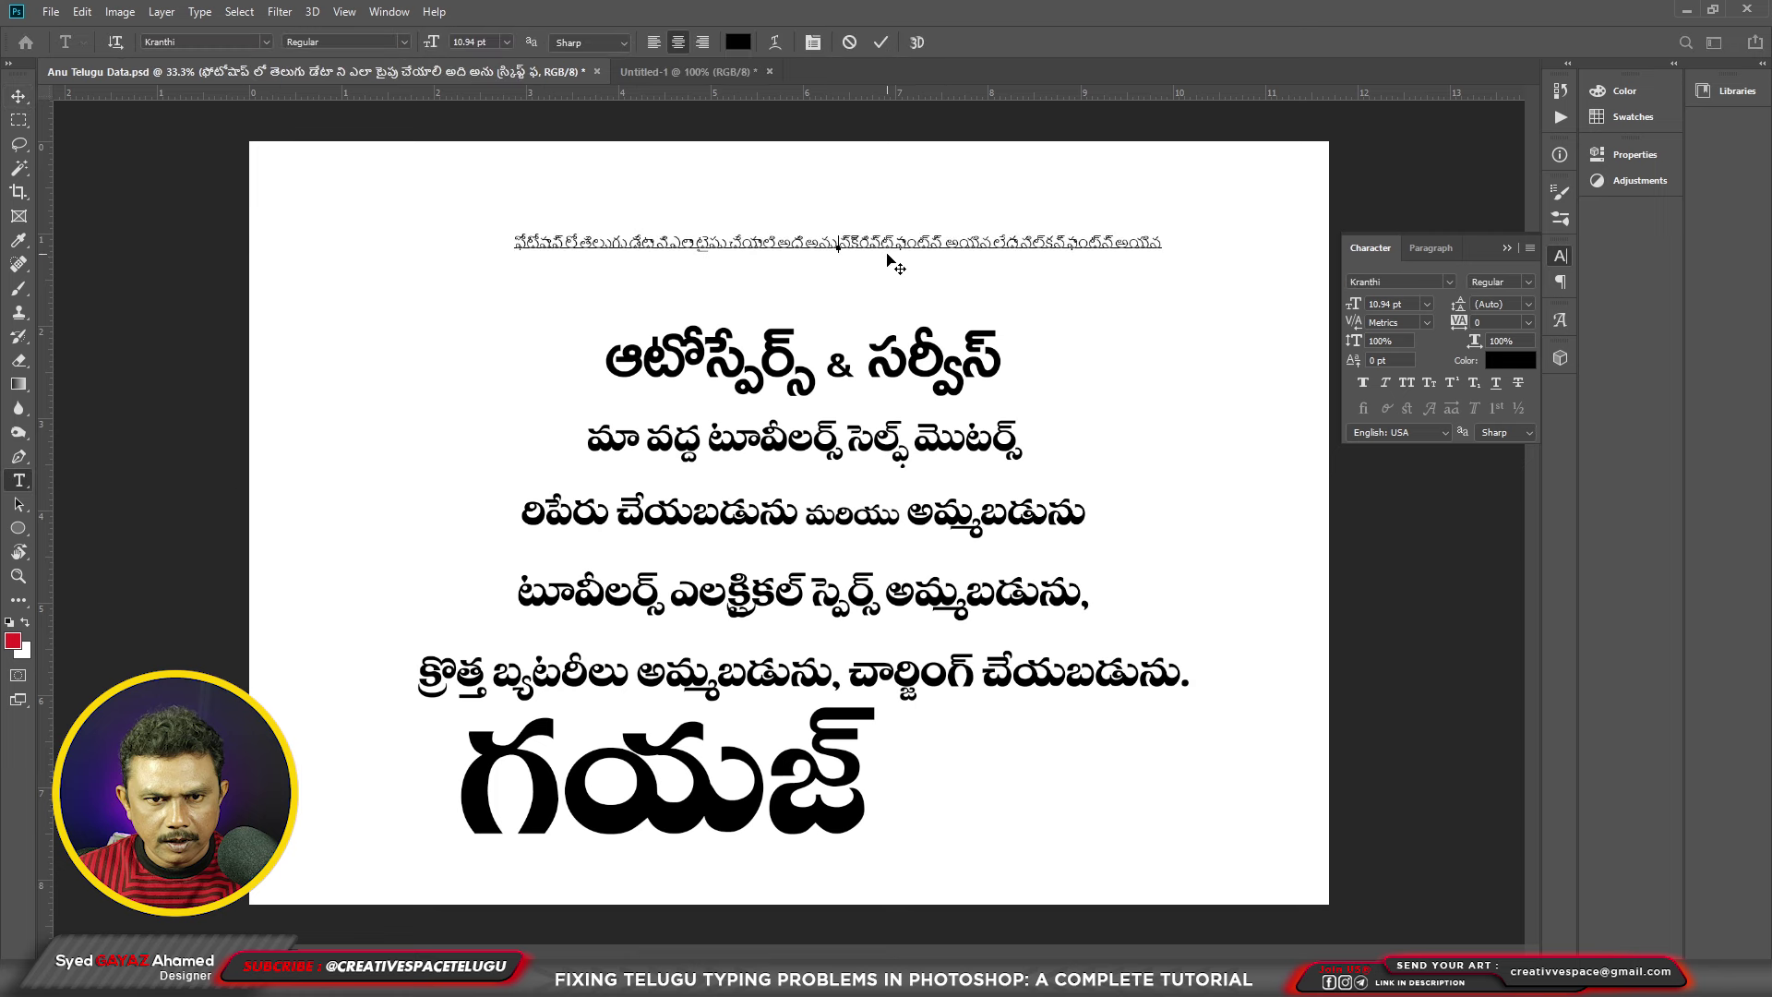
{"action": "left_click_drag", "start_coordinate": [1000, 234], "coordinate": [1216, 162]}
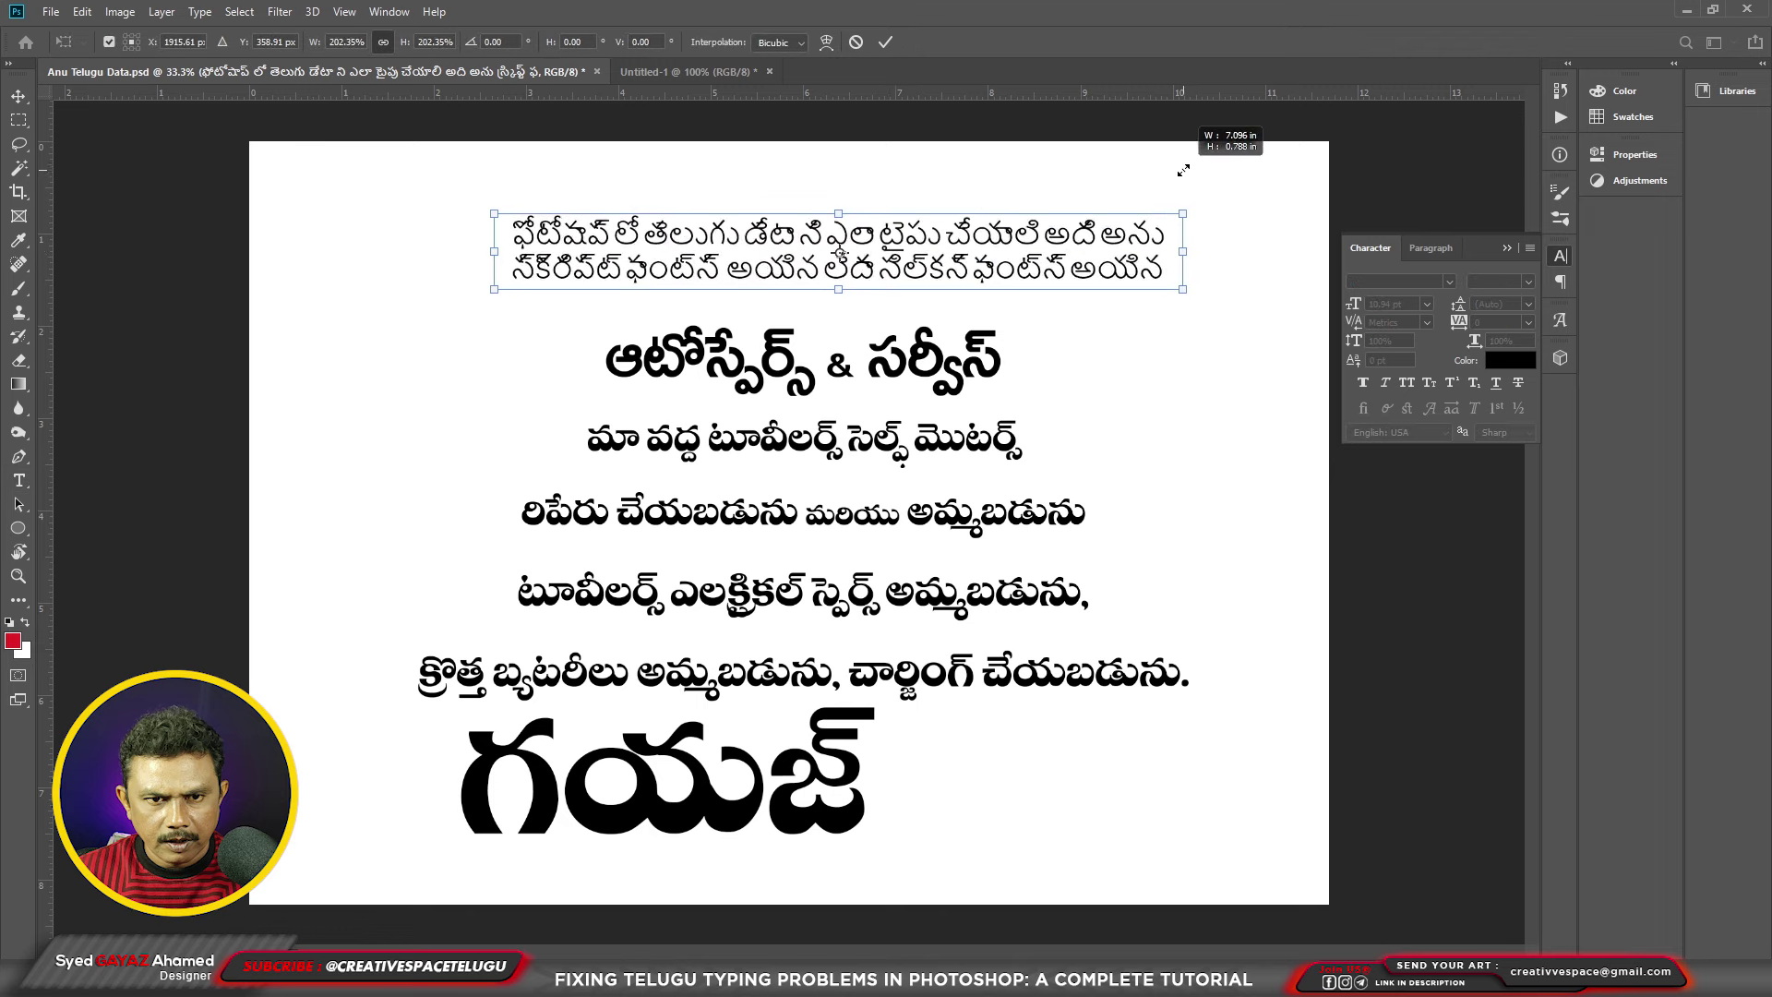
{"action": "key", "text": "Return"}
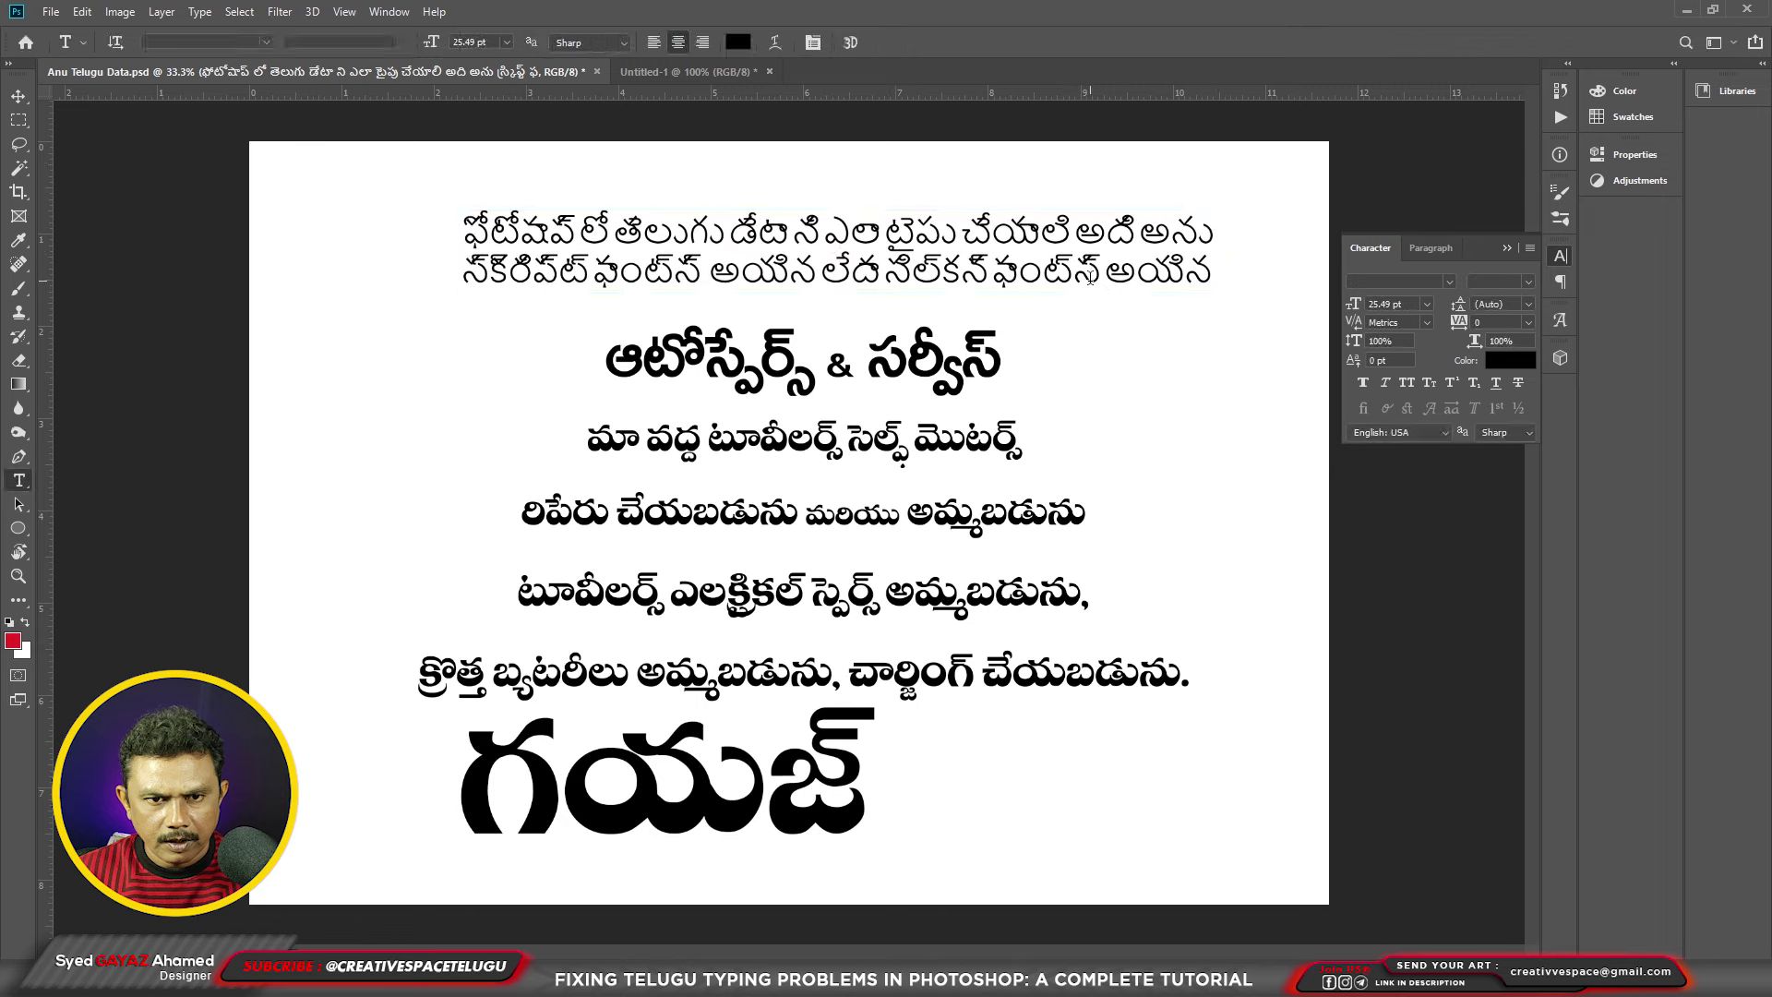
Step: Set the whole two-line Telugu title in the Ramabhadra font
{"action": "left_click", "coordinate": [847, 269]}
{"action": "key", "text": "ctrl+a"}
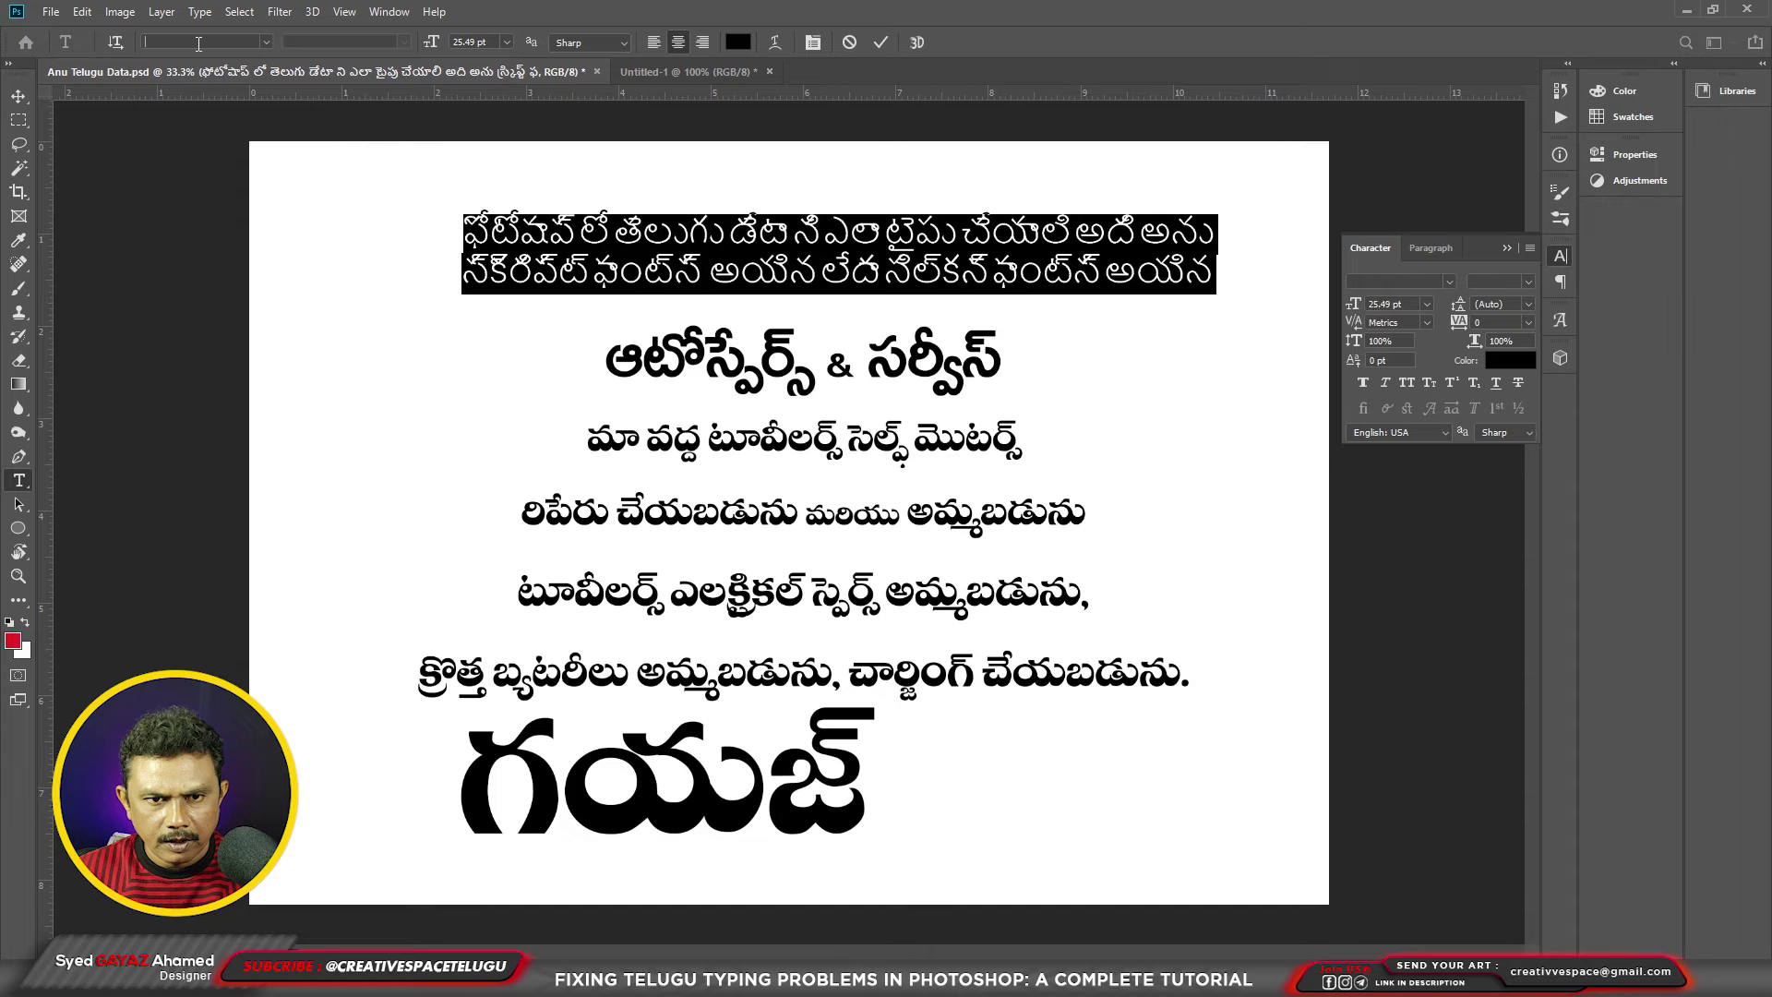
{"action": "left_click", "coordinate": [199, 43]}
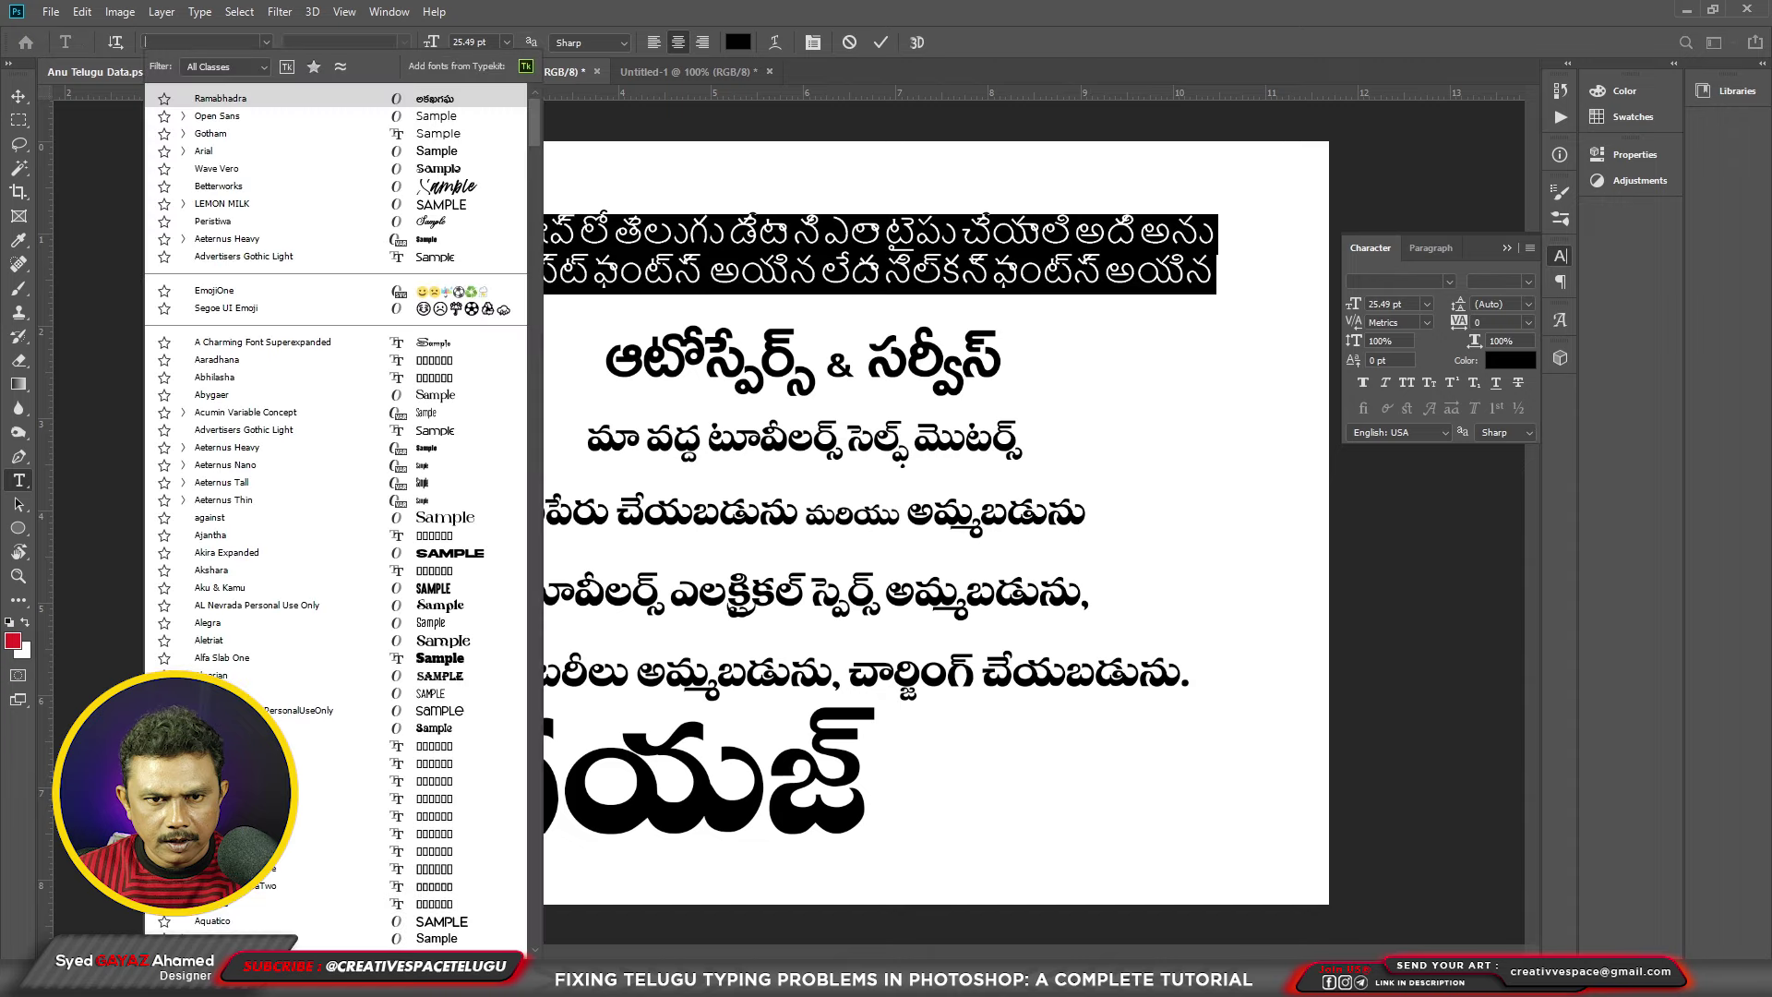
{"action": "type", "text": "ramab"}
{"action": "key", "text": "Return"}
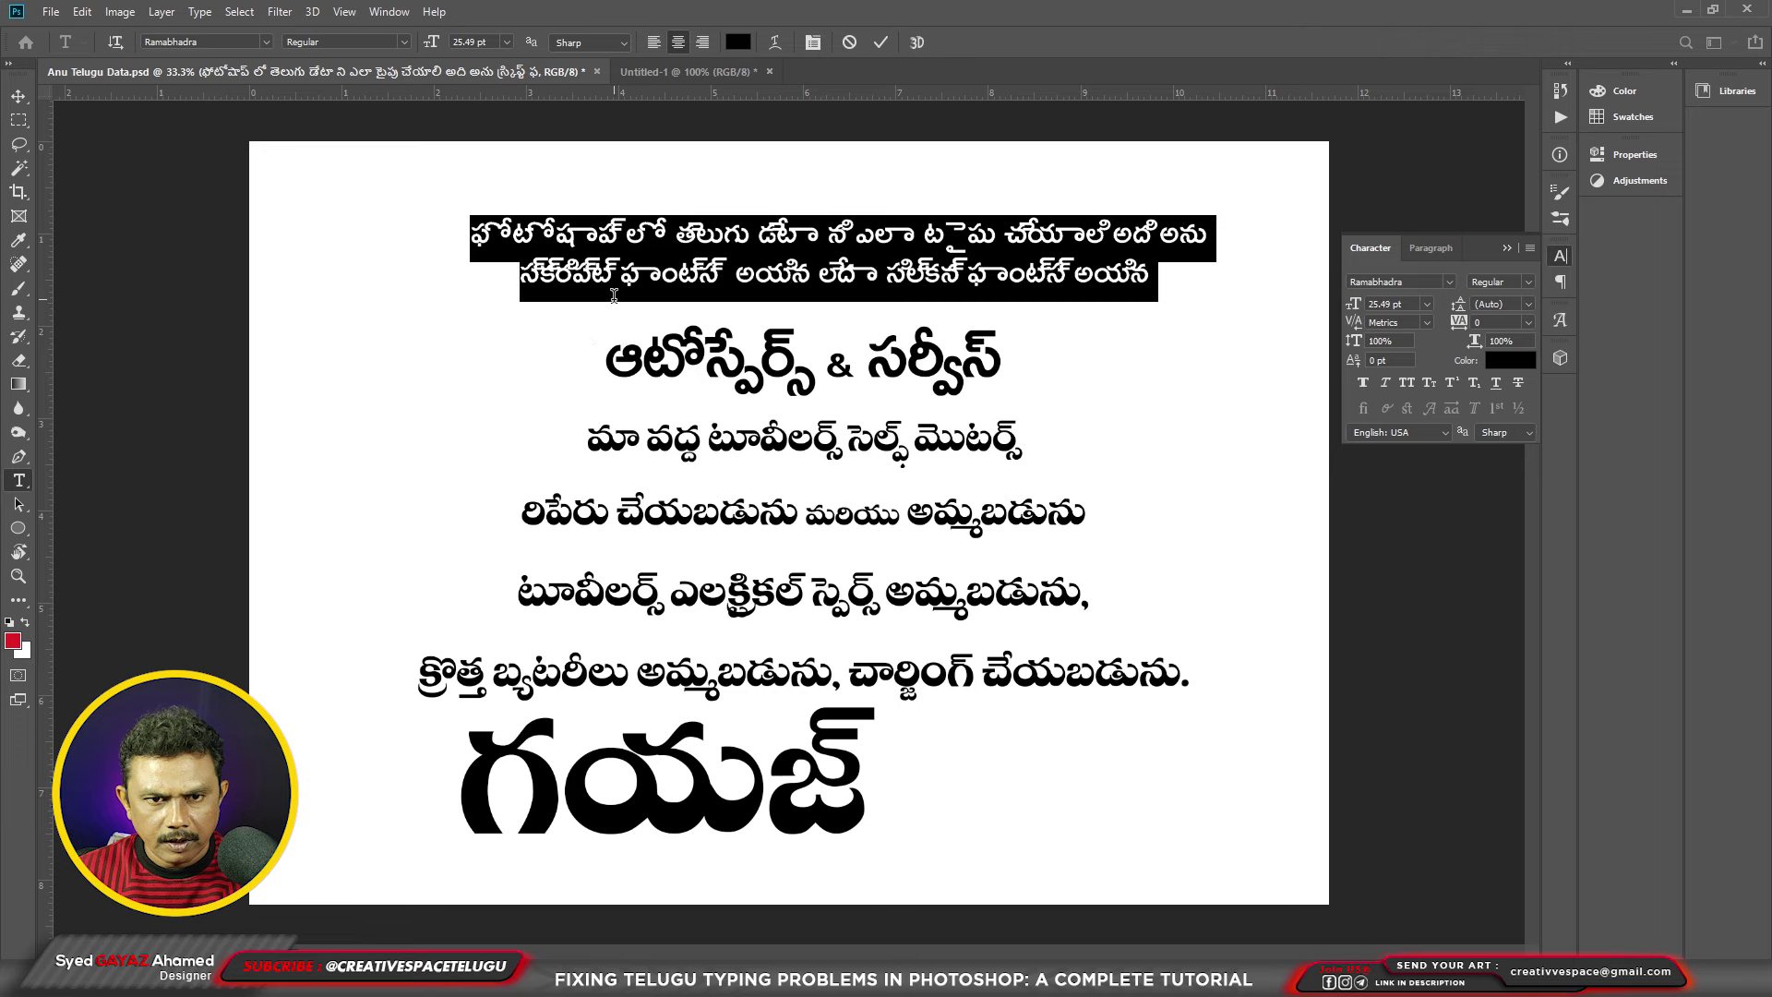
{"action": "key", "text": "ctrl+Return"}
Step: Undo the pasted title and start a new placeholder text layer set in Ramabhadra
{"action": "key", "text": "ctrl+z"}
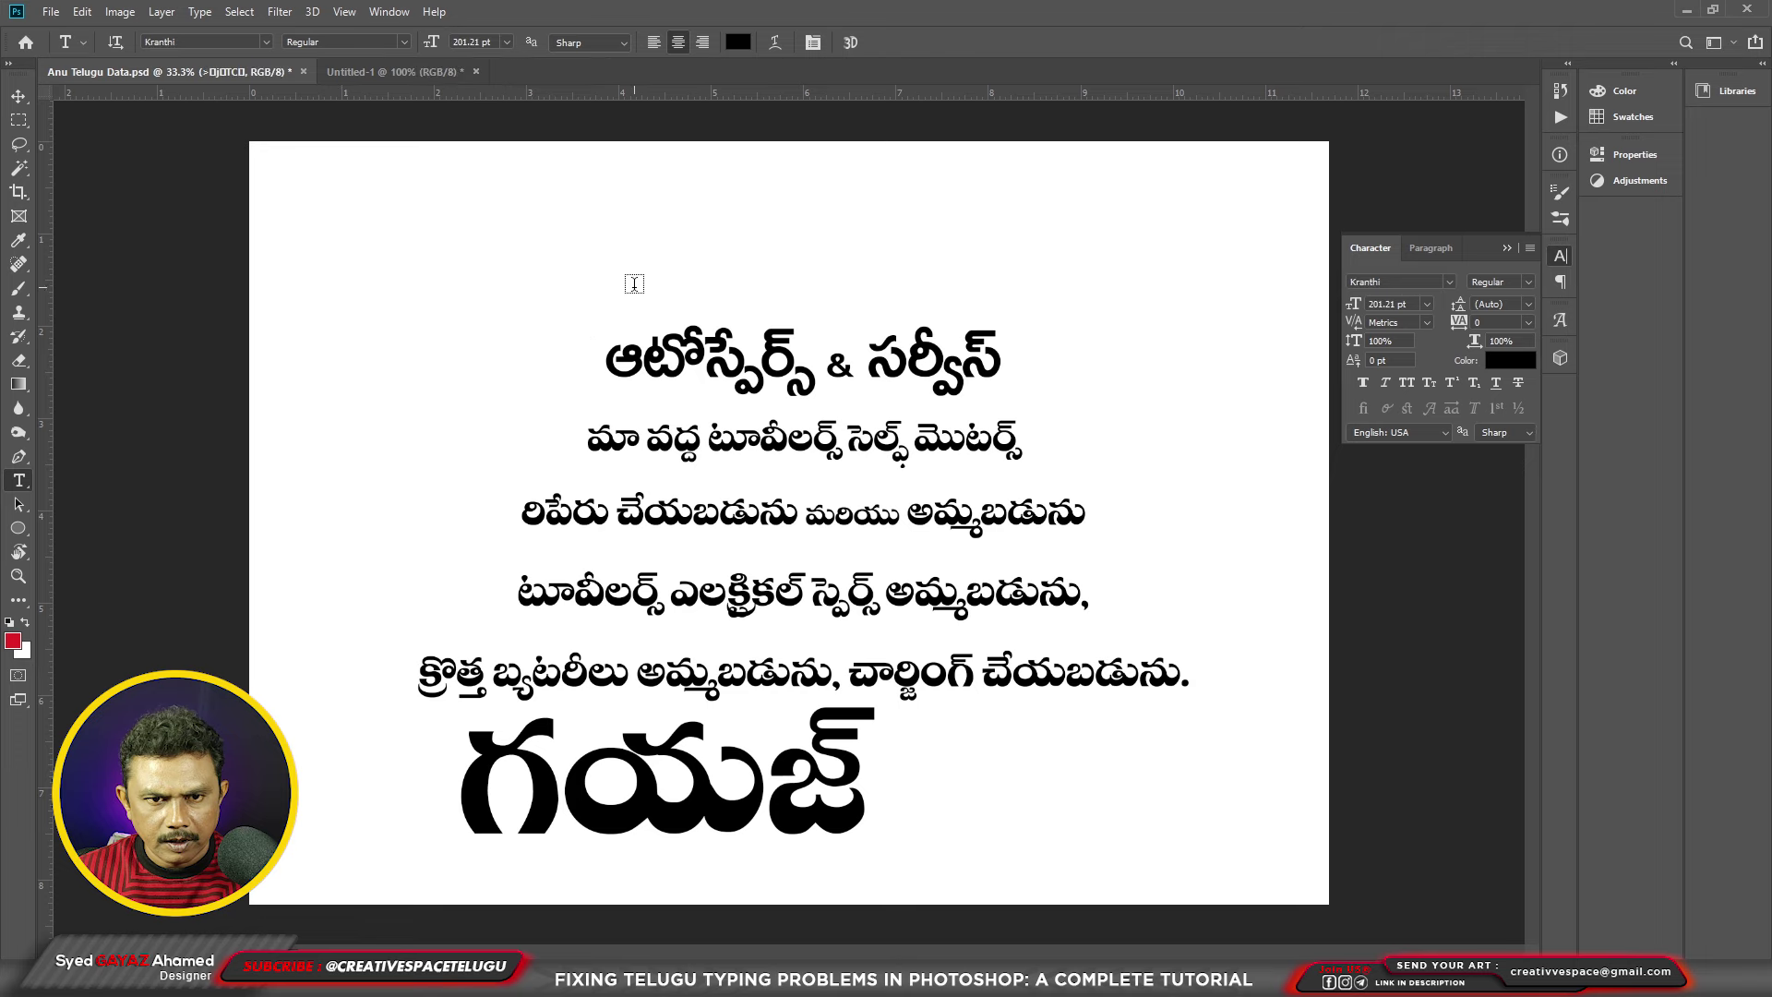
{"action": "left_click", "coordinate": [587, 256]}
{"action": "left_click", "coordinate": [197, 42]}
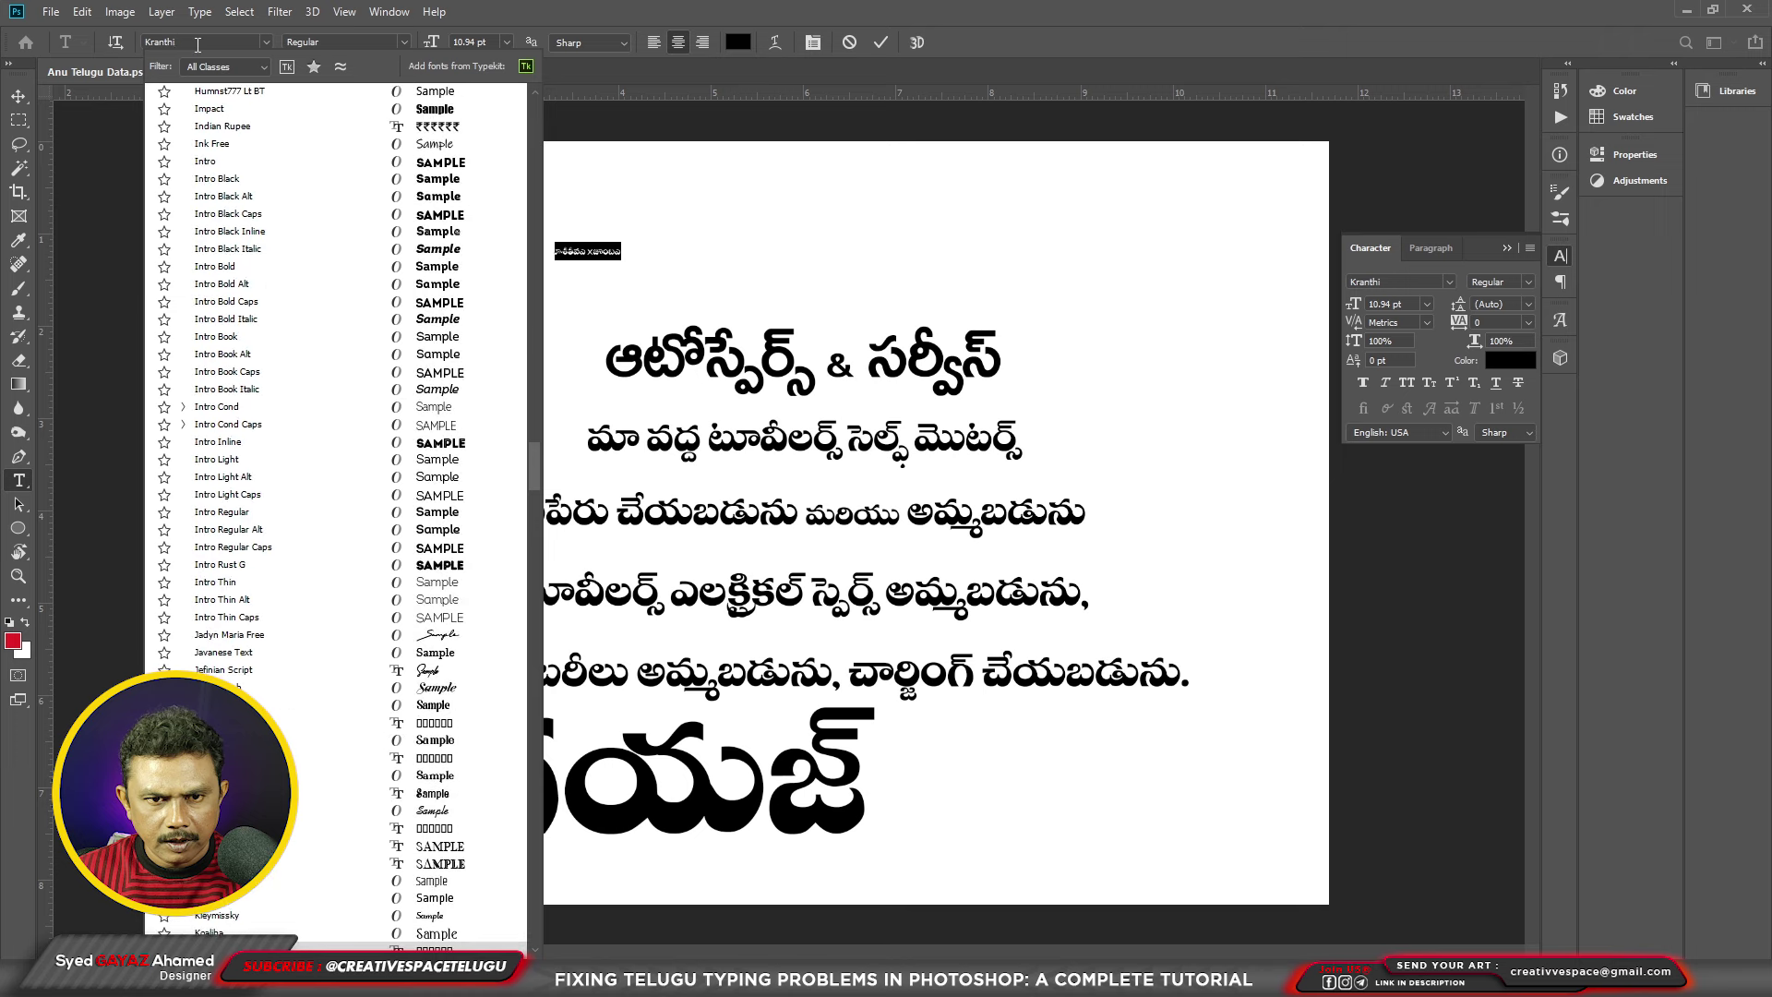
{"action": "type", "text": "ramab"}
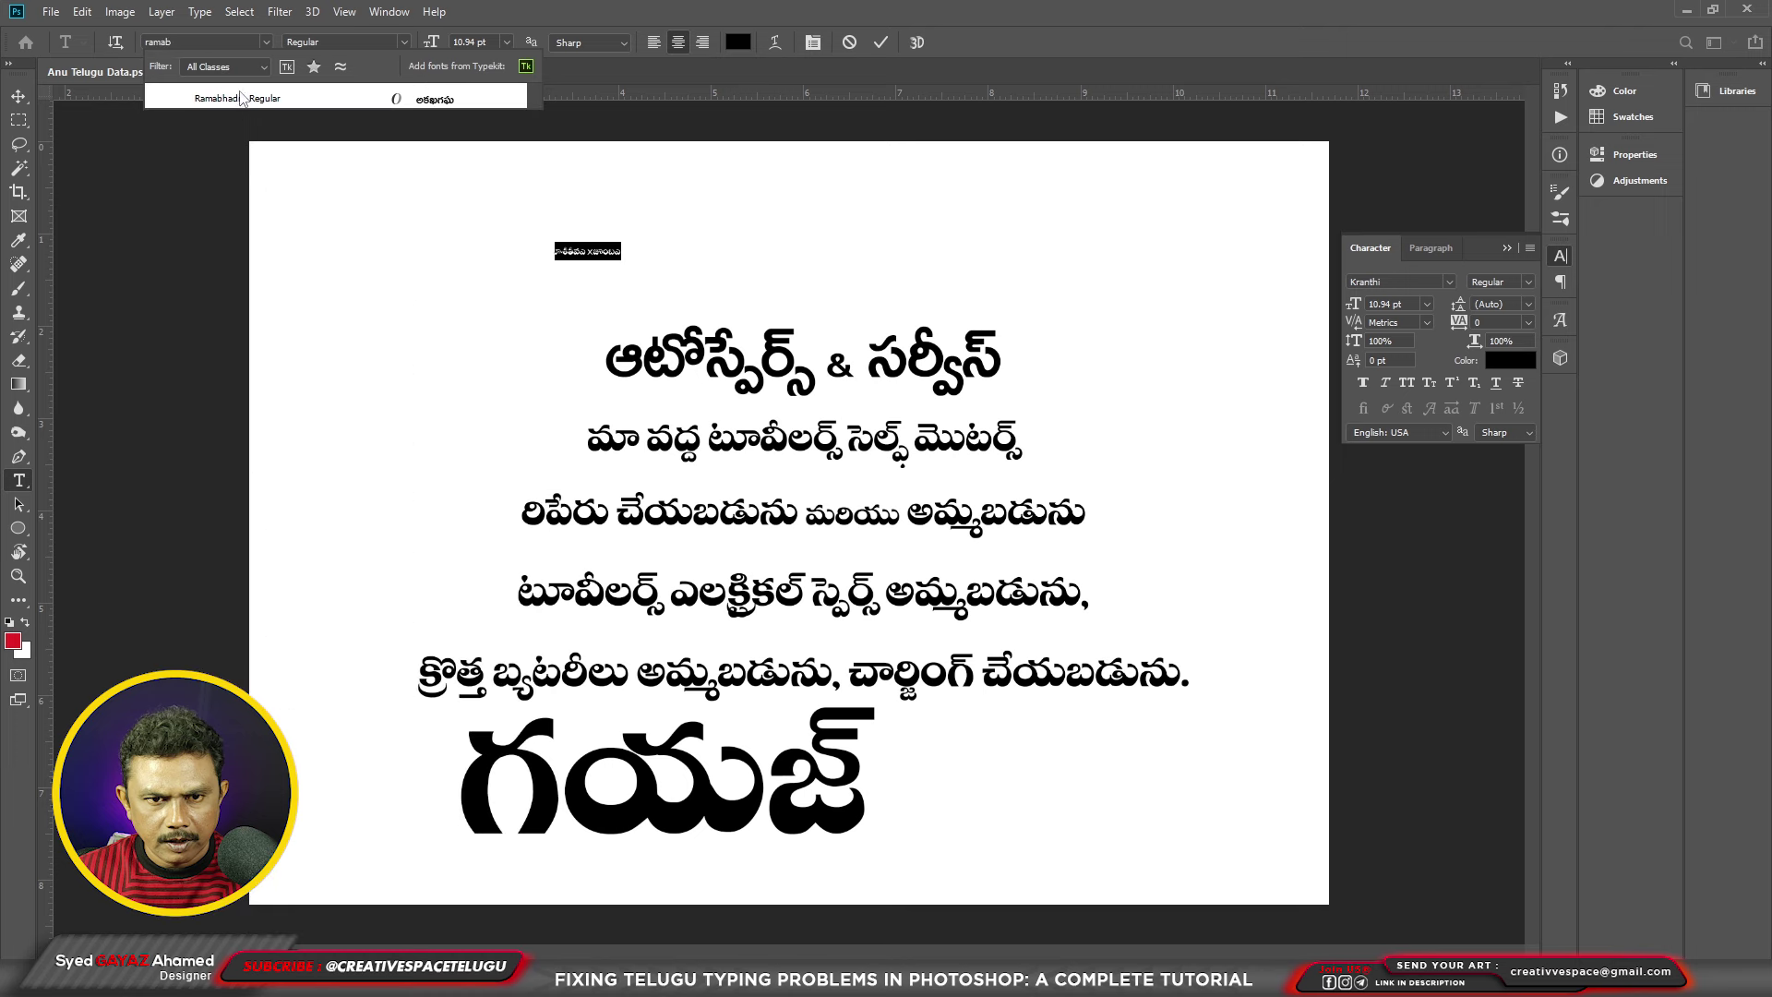
{"action": "left_click", "coordinate": [240, 98]}
{"action": "key", "text": "ctrl+Return"}
Step: Enlarge the placeholder text and try replacing it with the Telugu sentence, then cancel
{"action": "key", "text": "ctrl+t"}
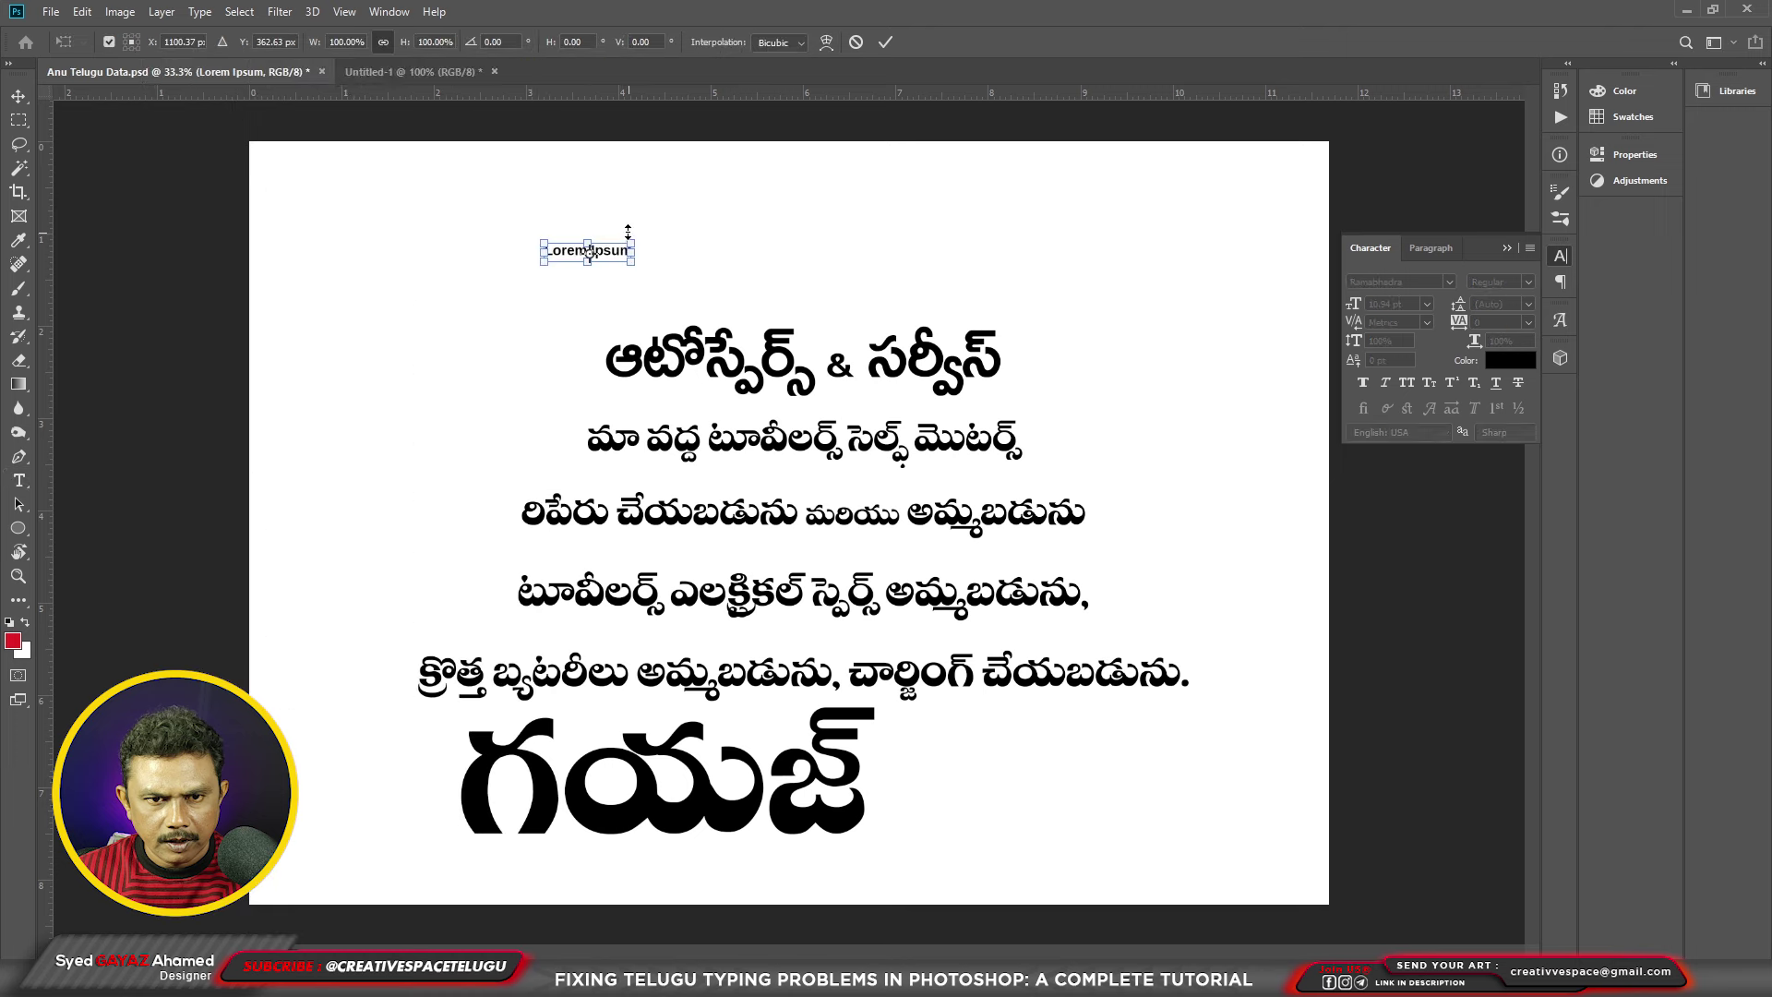
{"action": "left_click_drag", "start_coordinate": [631, 262], "coordinate": [801, 297]}
{"action": "key", "text": "Return"}
{"action": "left_click", "coordinate": [786, 285]}
{"action": "key", "text": "ctrl+a"}
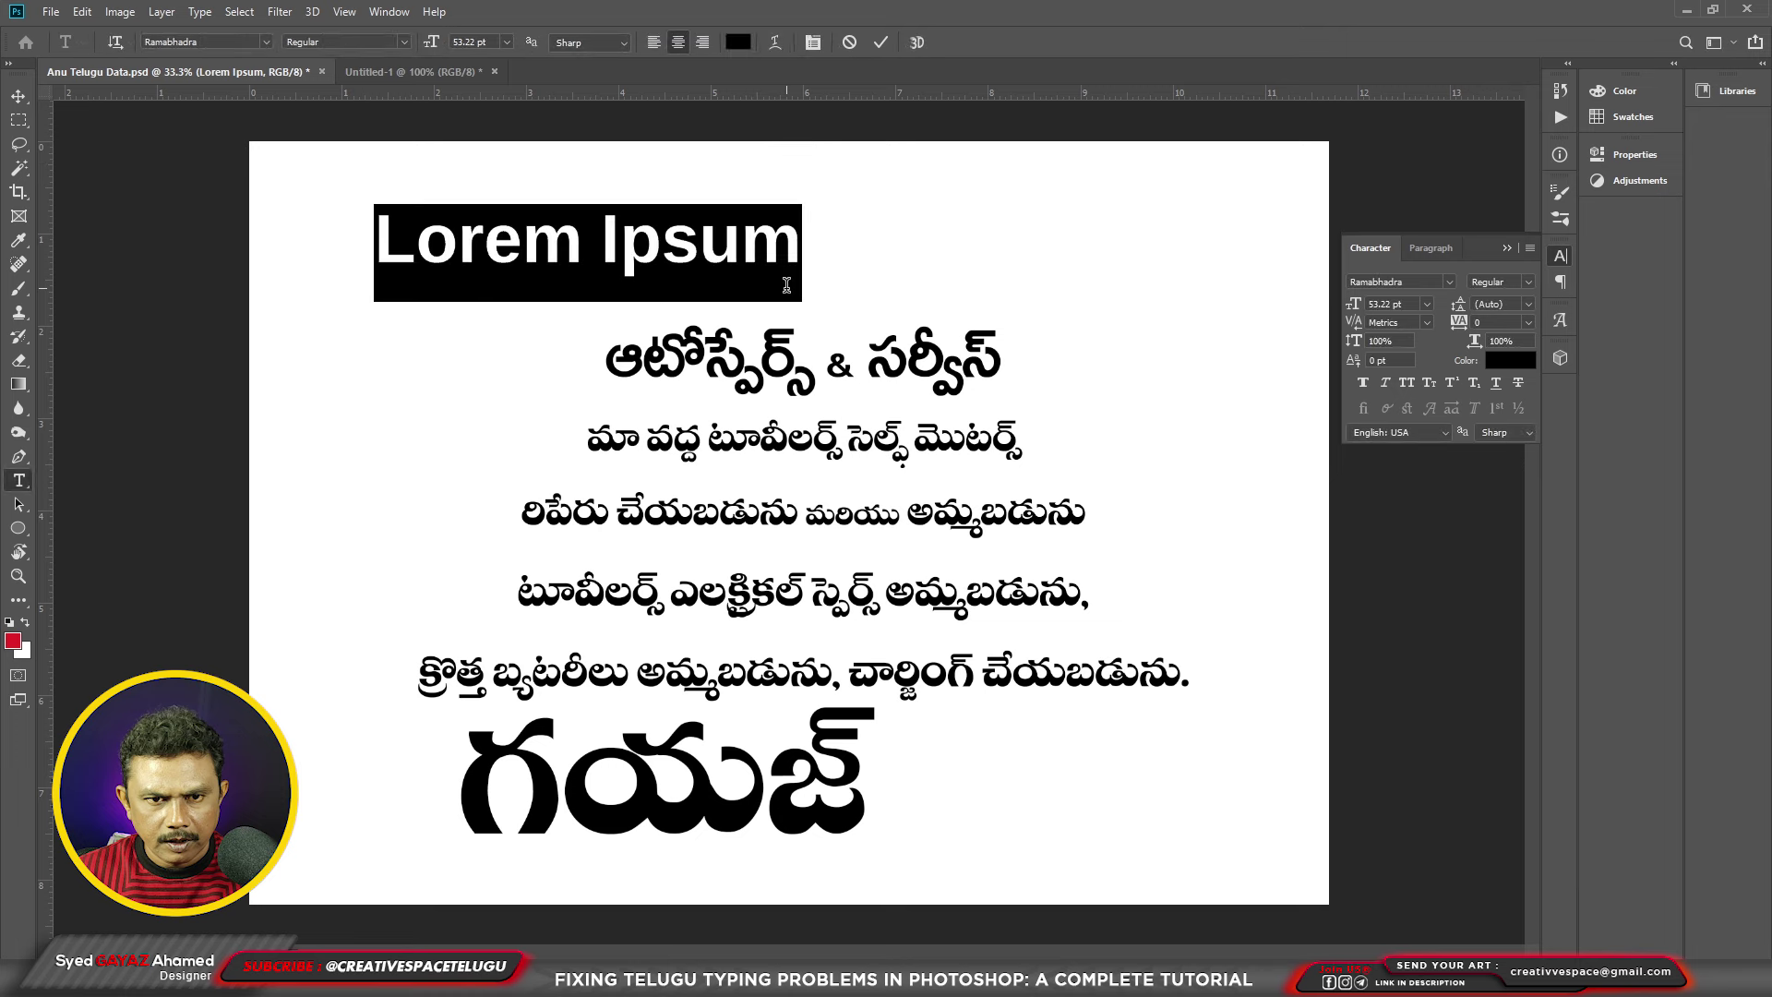
{"action": "key", "text": "ctrl+v"}
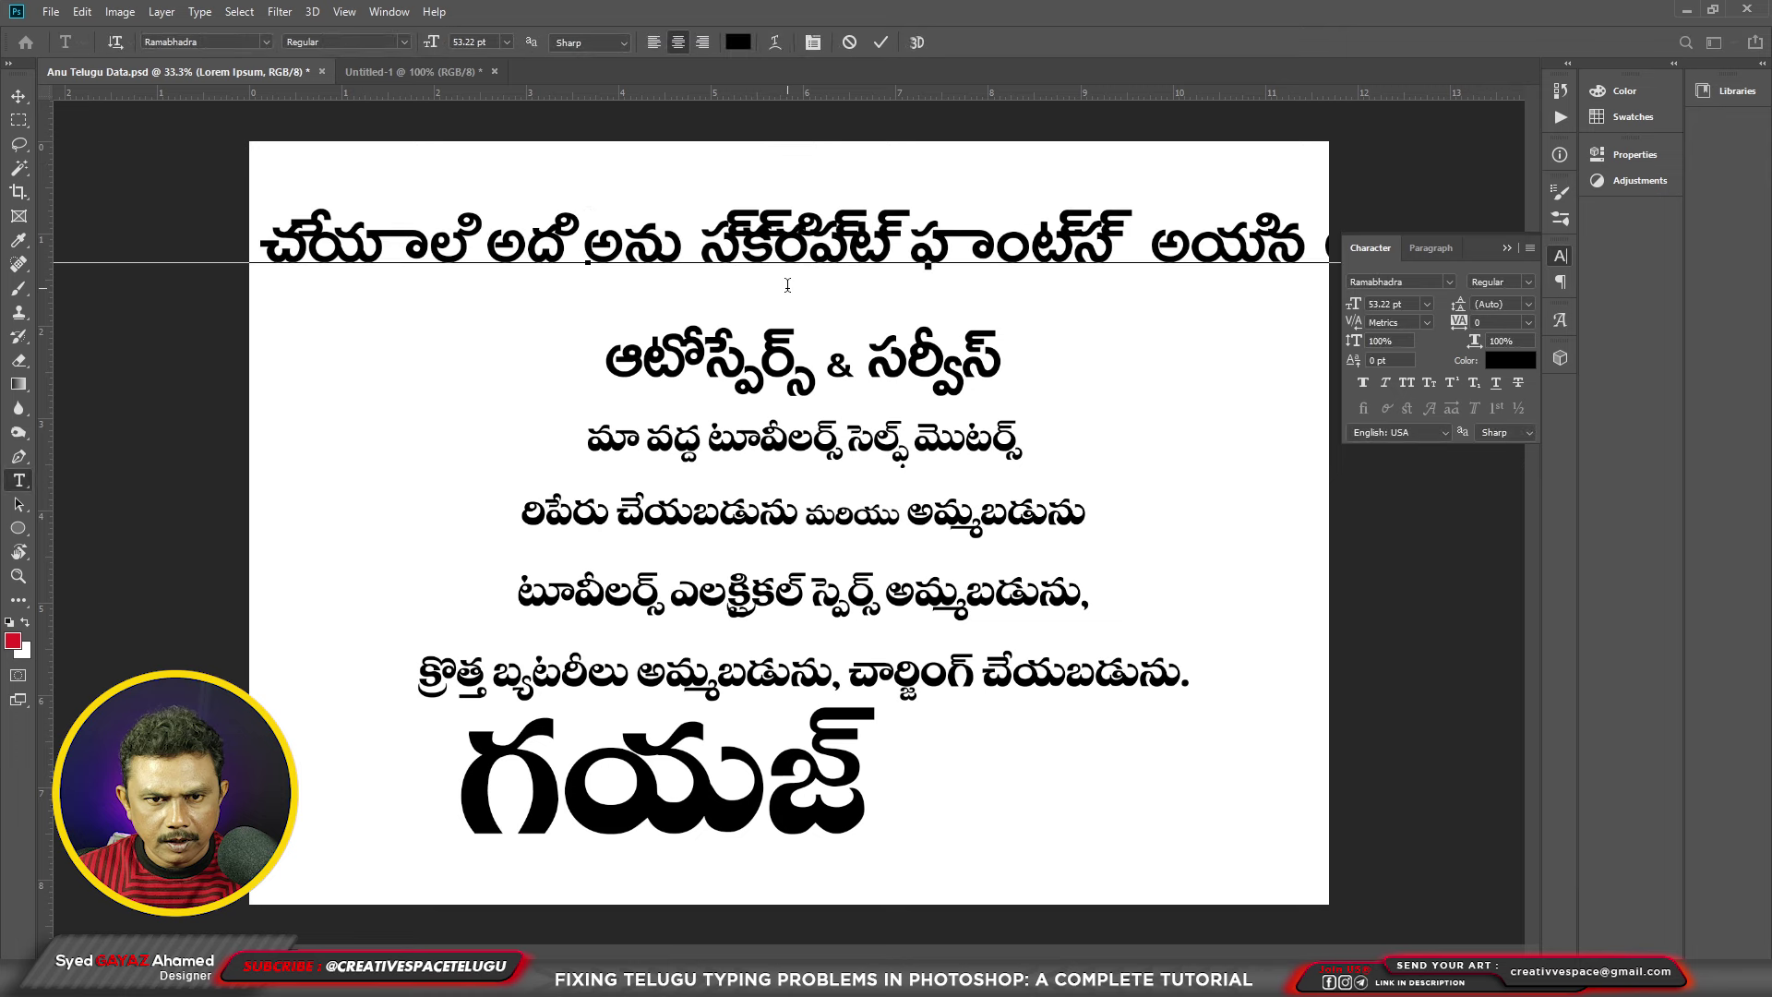
{"action": "key", "text": "Escape"}
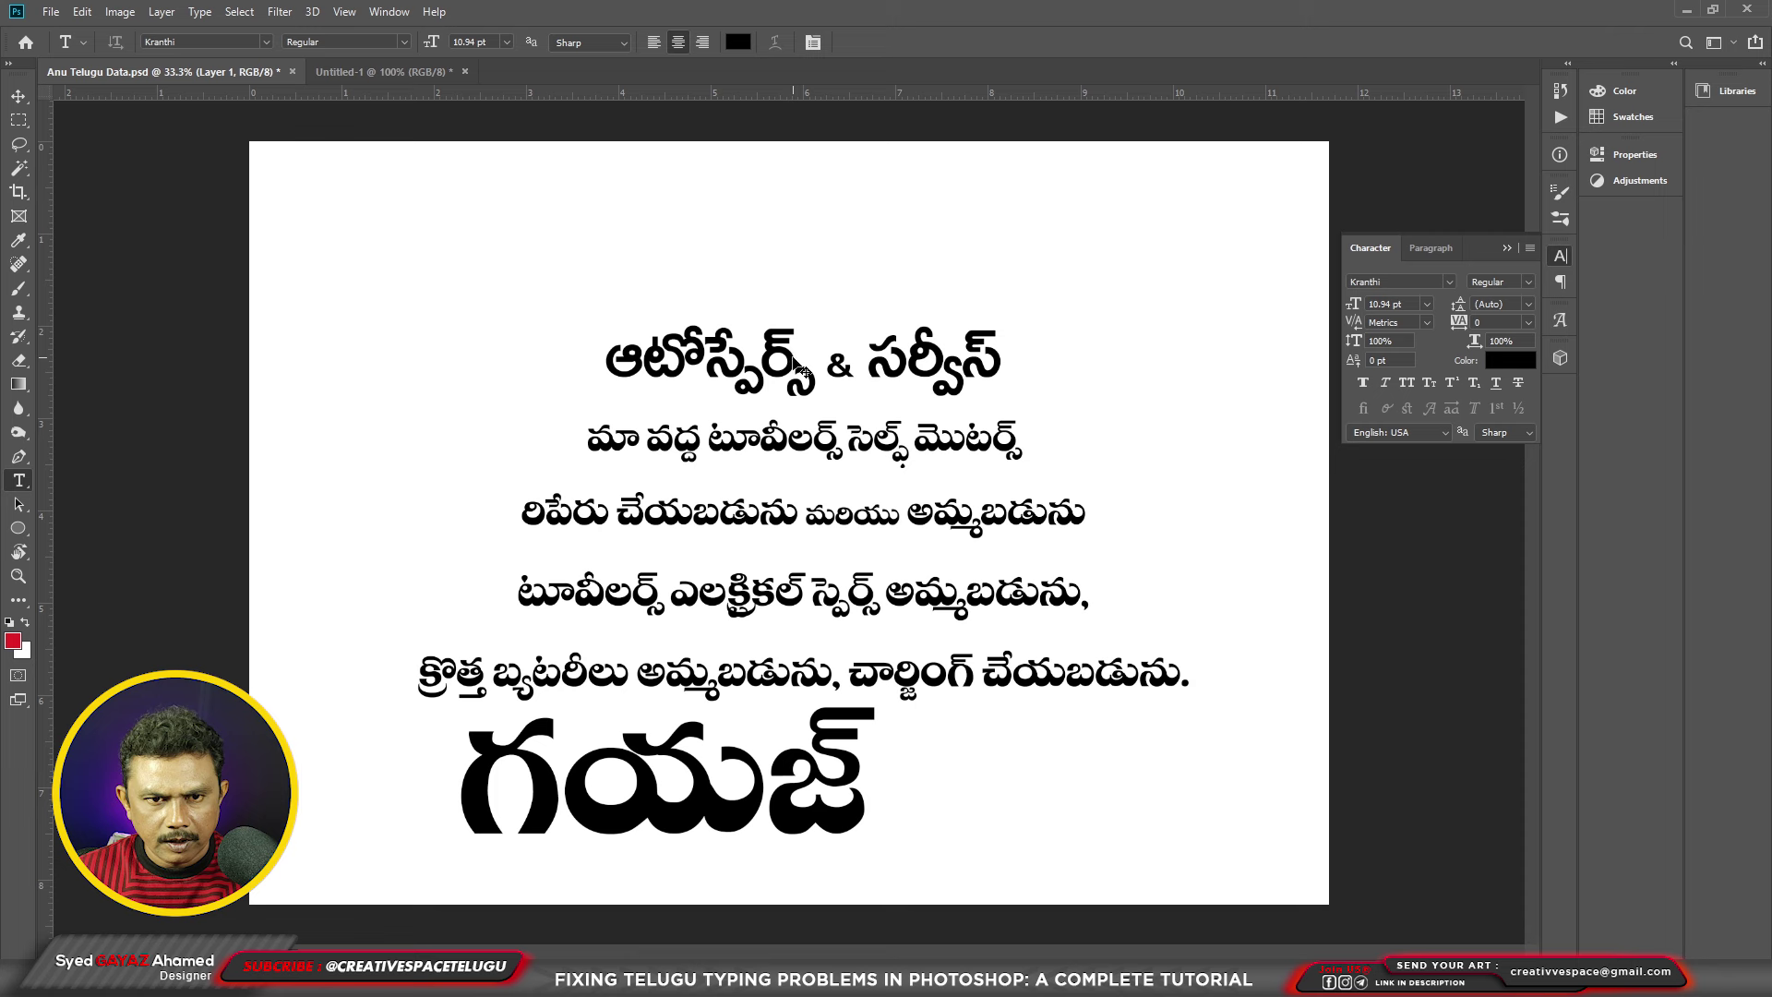
Step: Paste the Telugu sentence as a small Ramabhadra line near the page top, then switch to Untitled-1
{"action": "key", "text": "ctrl+shift+n"}
{"action": "key", "text": "Return"}
{"action": "left_click", "coordinate": [437, 227]}
{"action": "key", "text": "ctrl+v"}
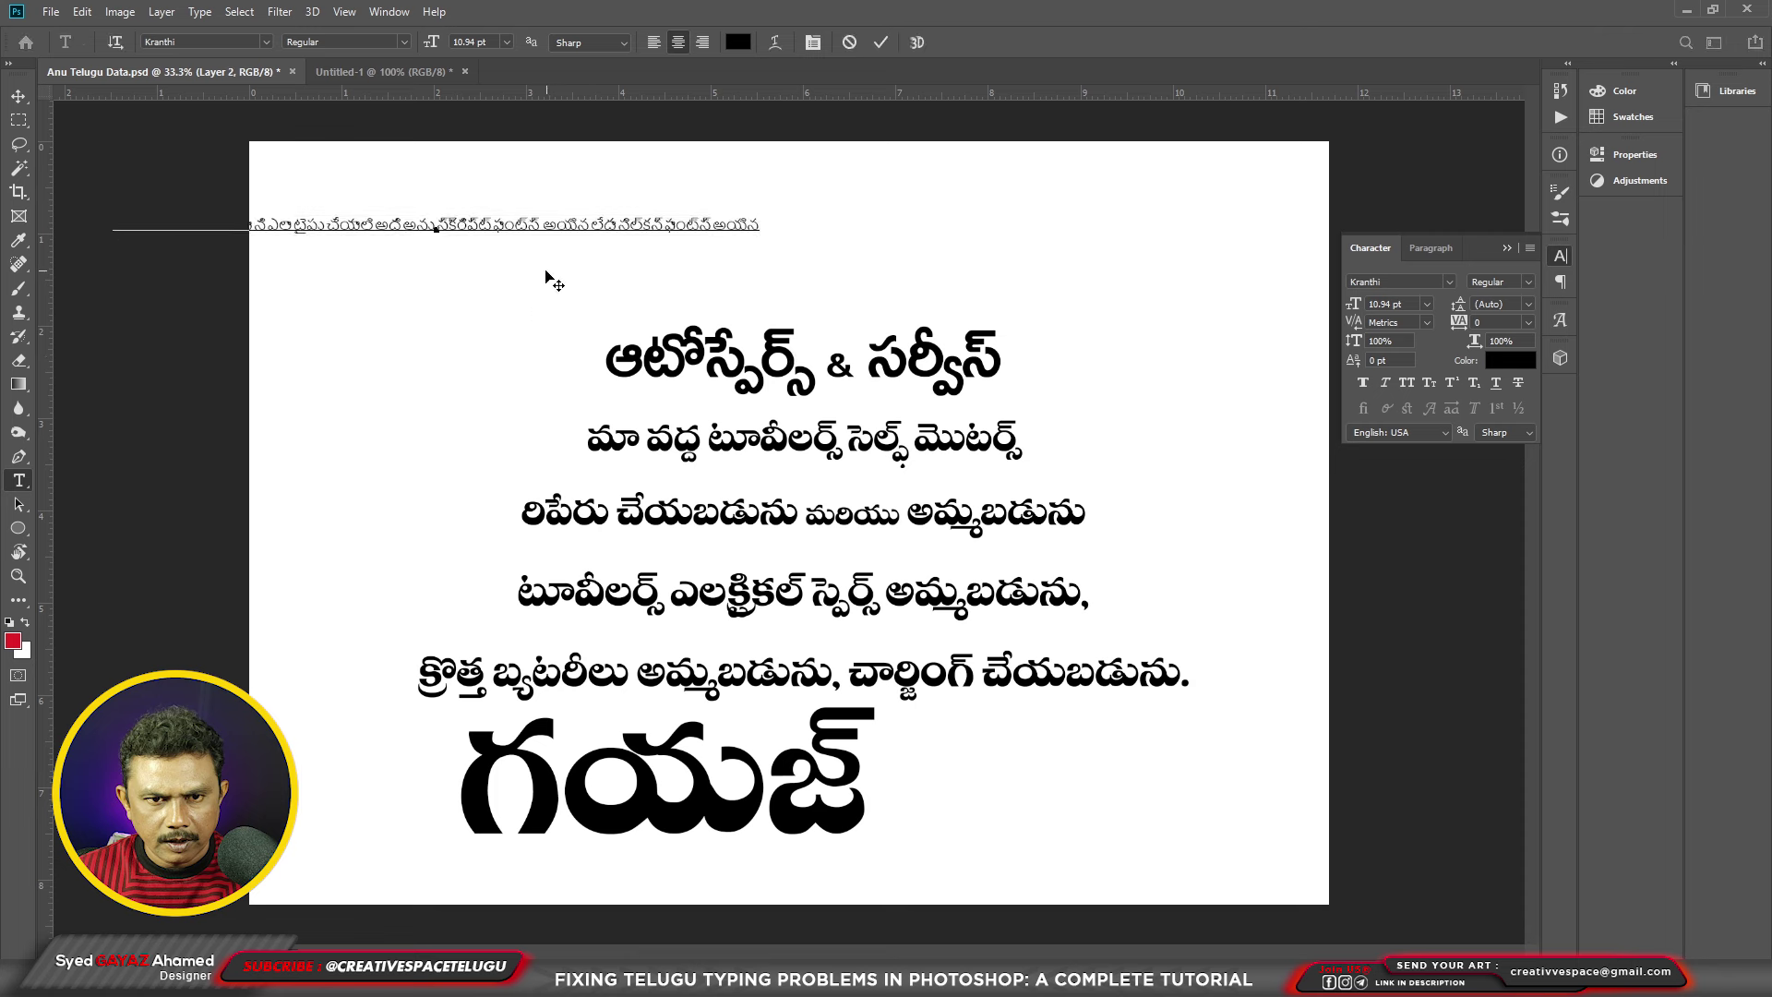
{"action": "left_click", "coordinate": [207, 42]}
{"action": "type", "text": "r"}
{"action": "type", "text": "amab"}
{"action": "left_click", "coordinate": [274, 97]}
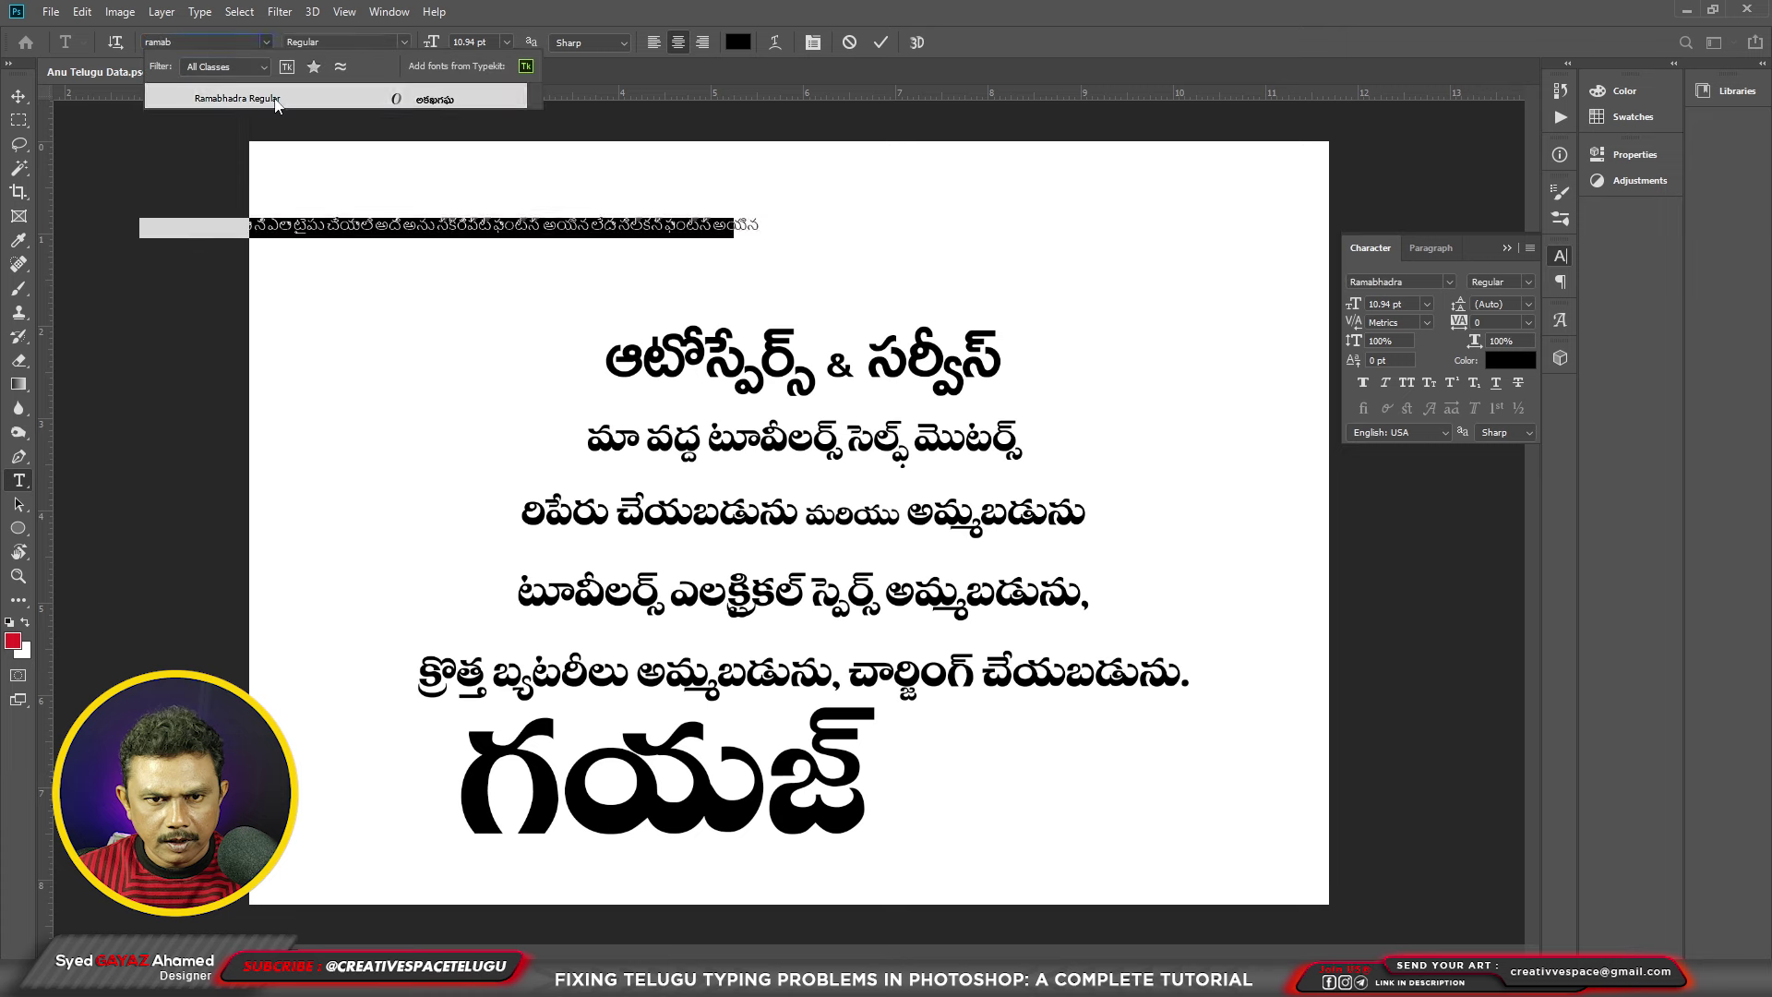
{"action": "key", "text": "ctrl+Return"}
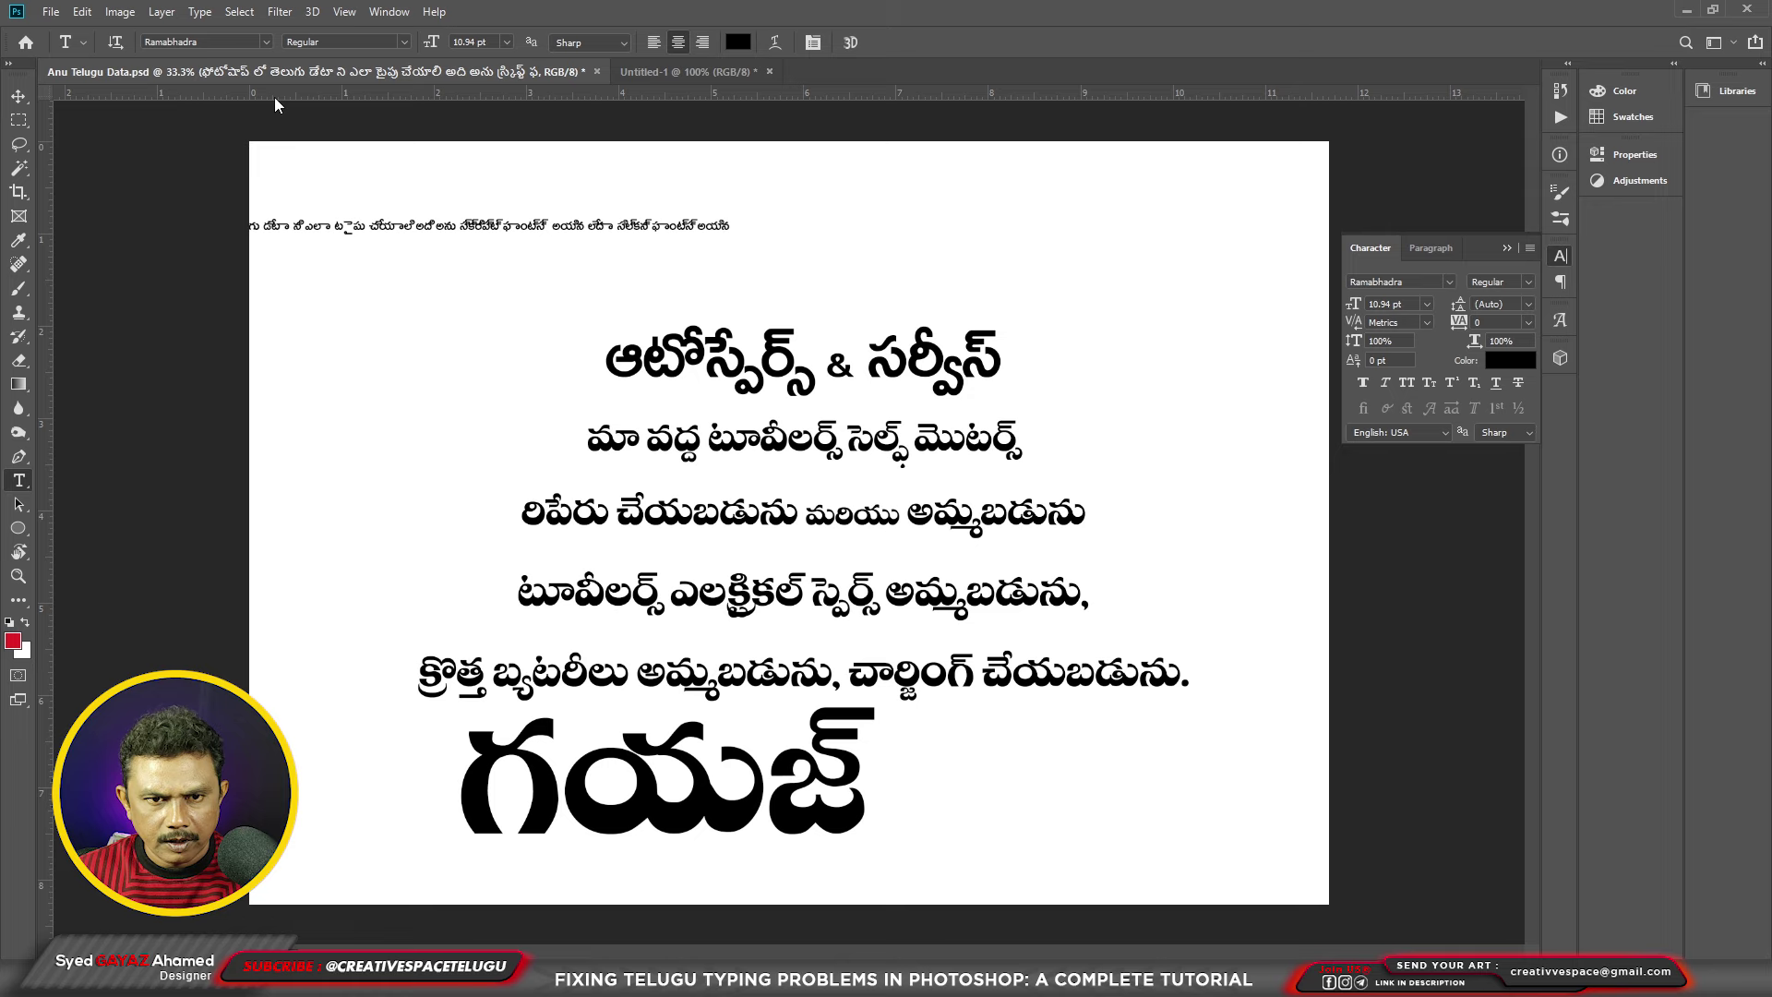
{"action": "left_click", "coordinate": [667, 70]}
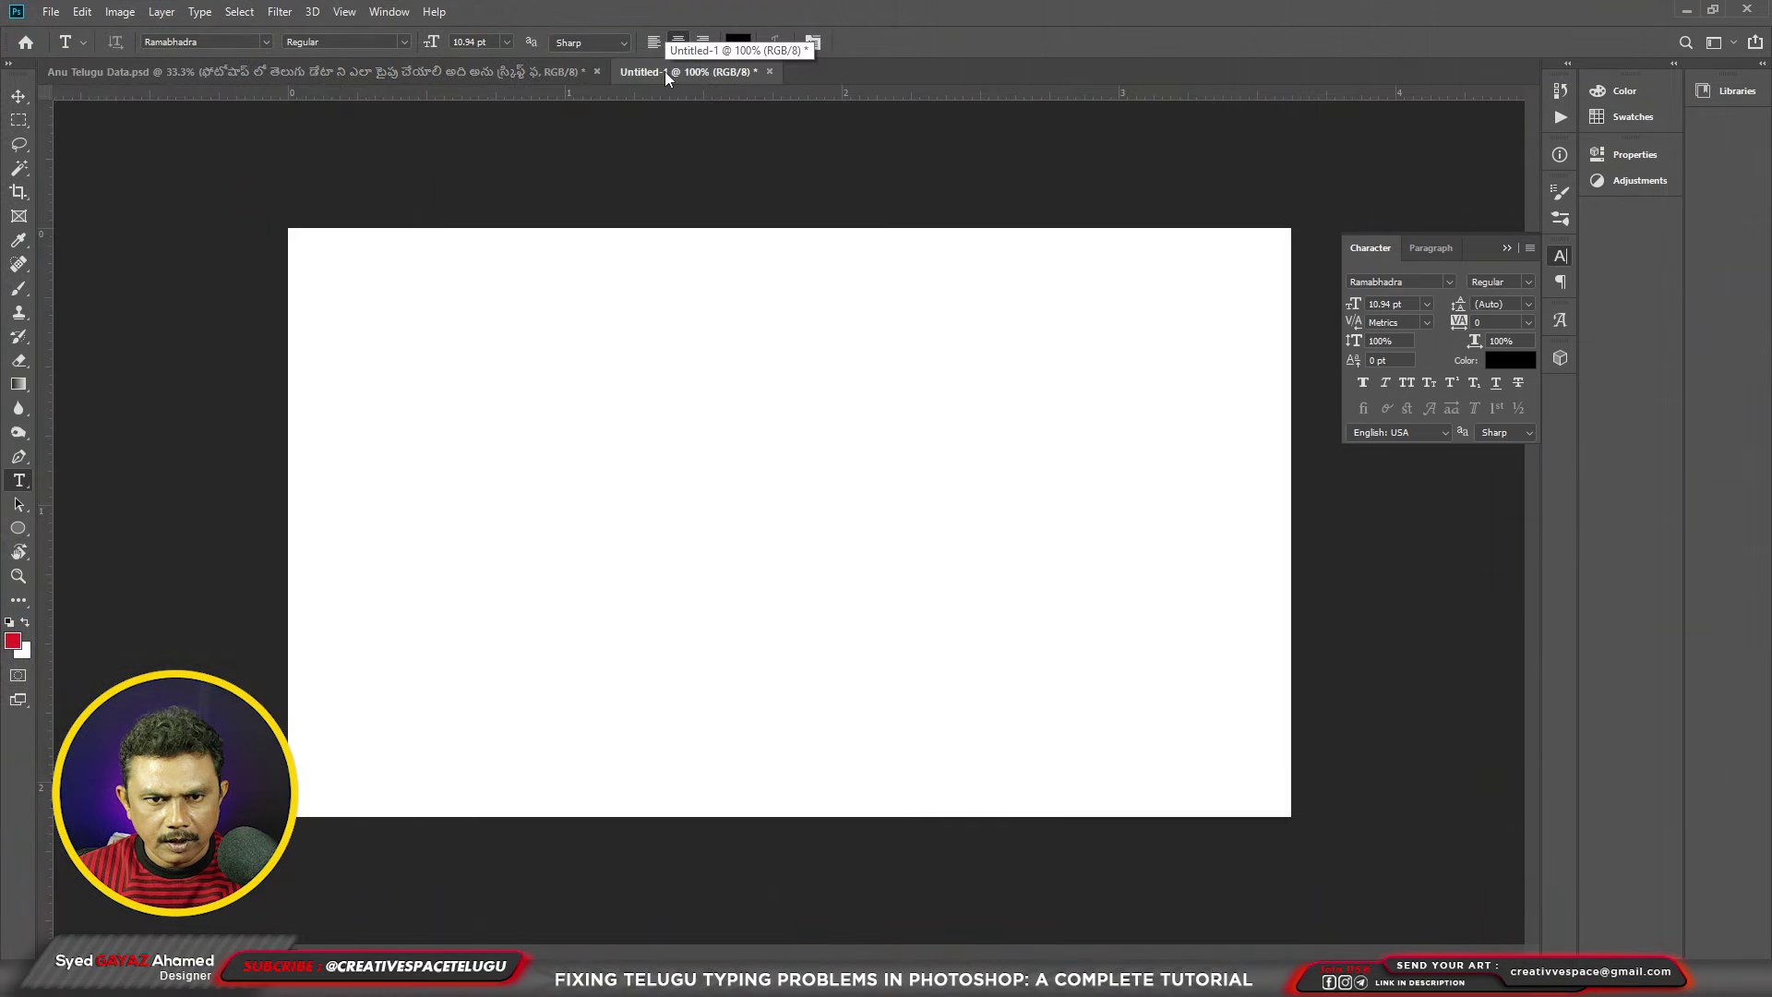
Step: Paste the Telugu sentence as a text layer on the blank Untitled-1 canvas
{"action": "left_click", "coordinate": [464, 522]}
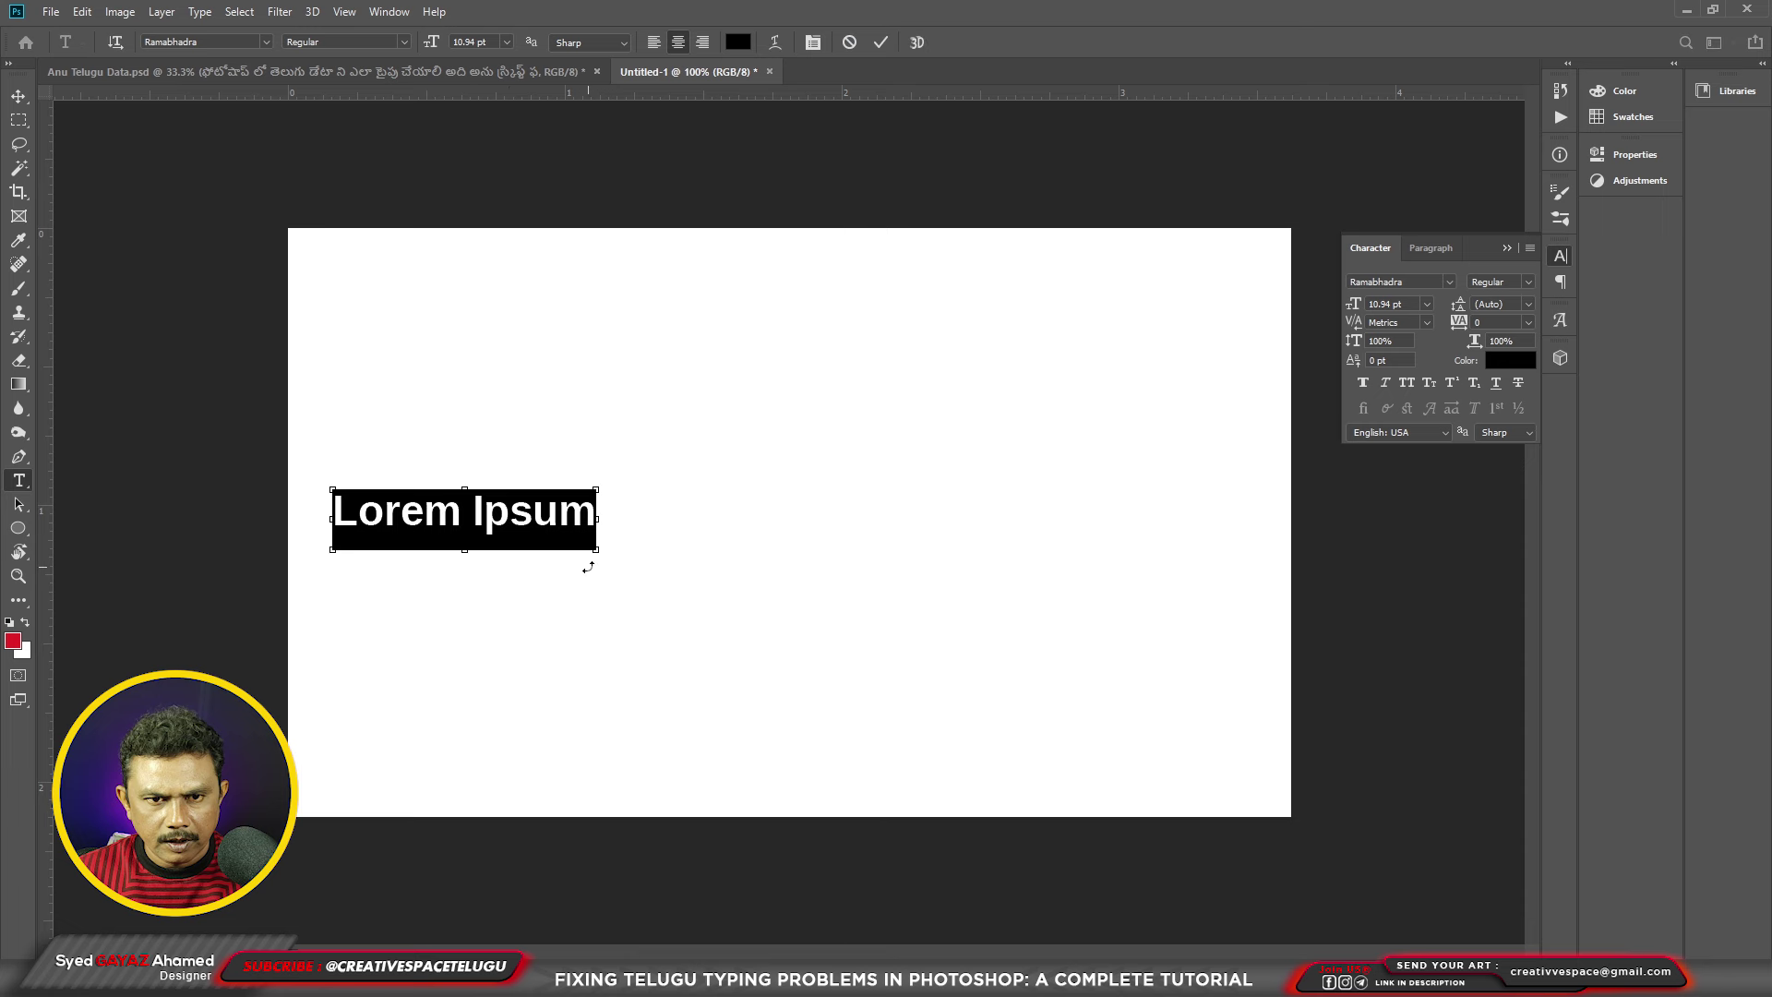
{"action": "key", "text": "ctrl+v"}
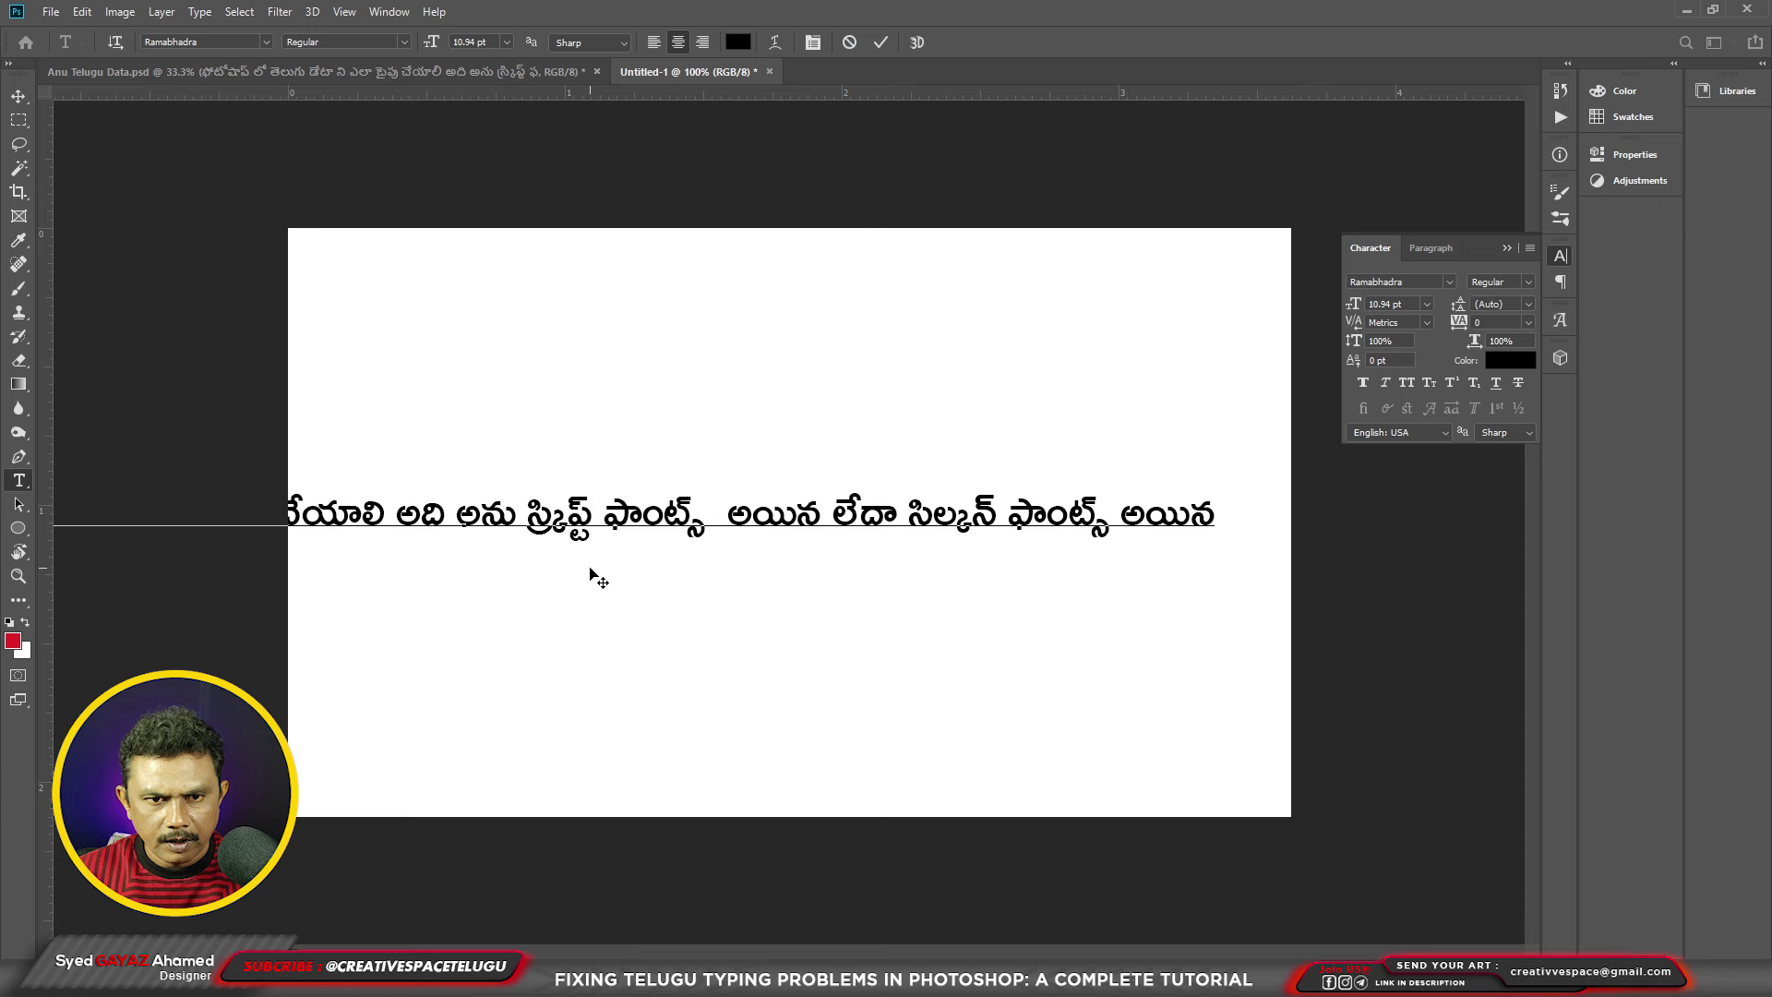
{"action": "key", "text": "ctrl+Return"}
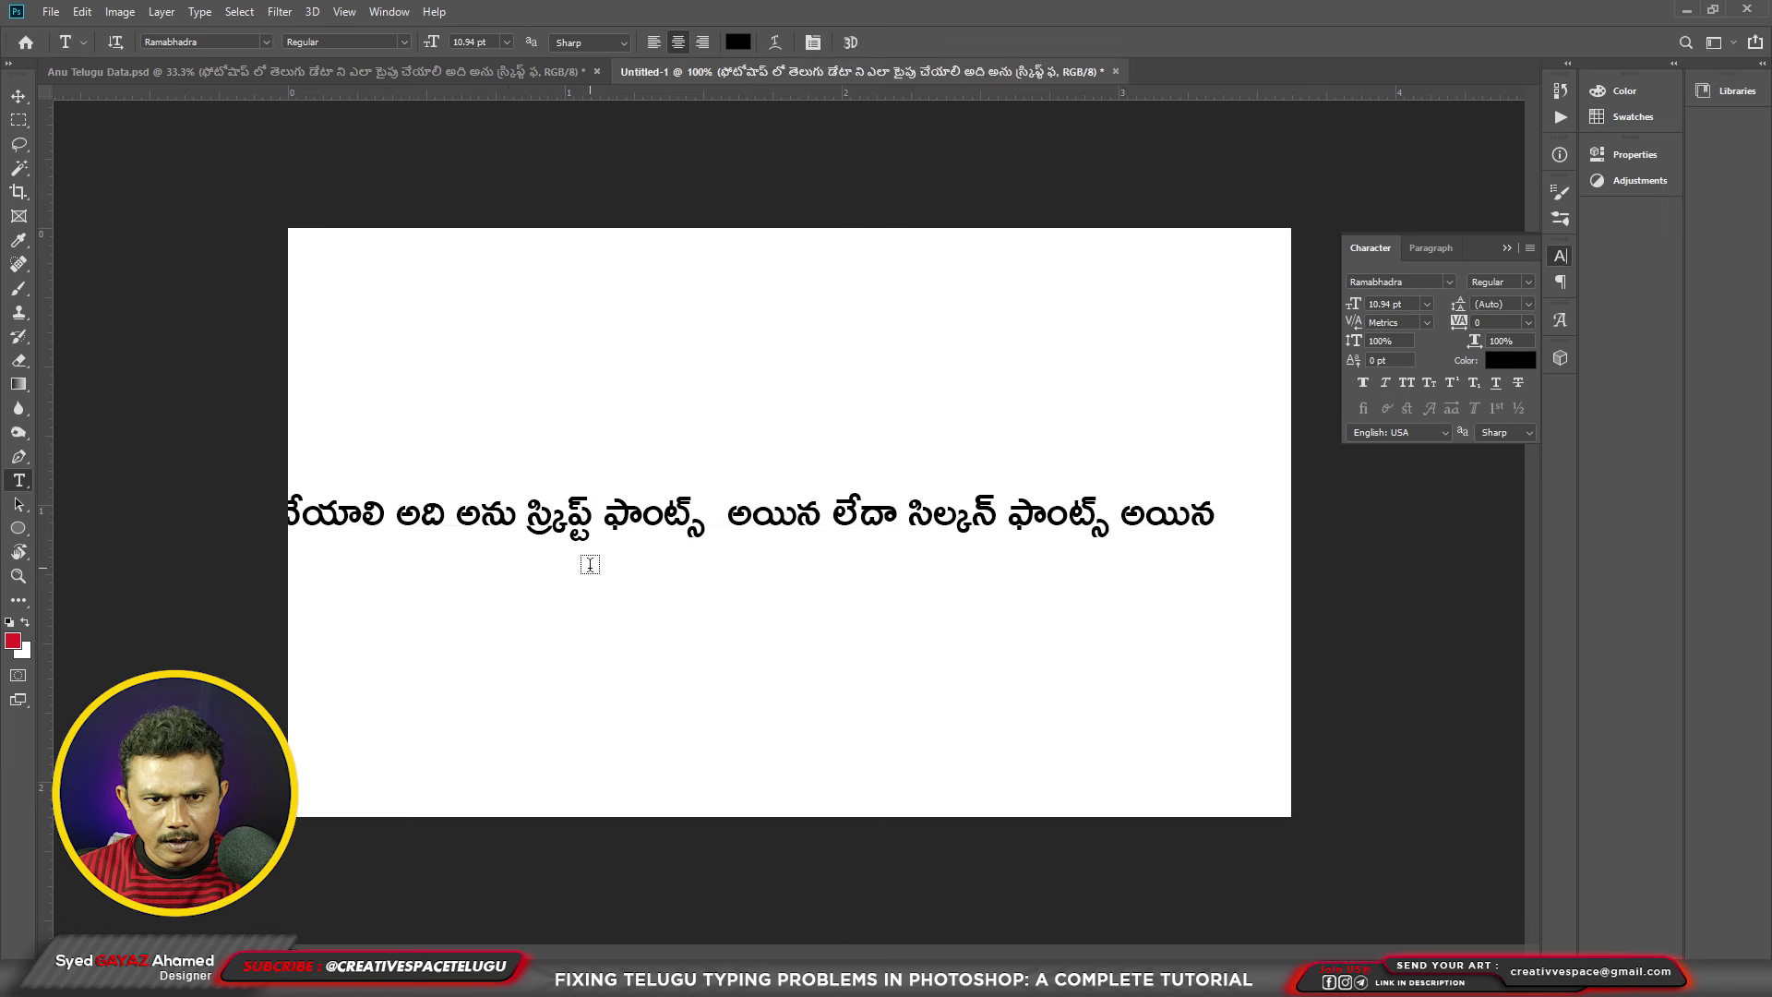
Step: Remove the extra space, split the sentence into two lines, and drag it into the poster document
{"action": "left_click", "coordinate": [727, 509]}
{"action": "key", "text": "BackSpace"}
{"action": "key", "text": "Return"}
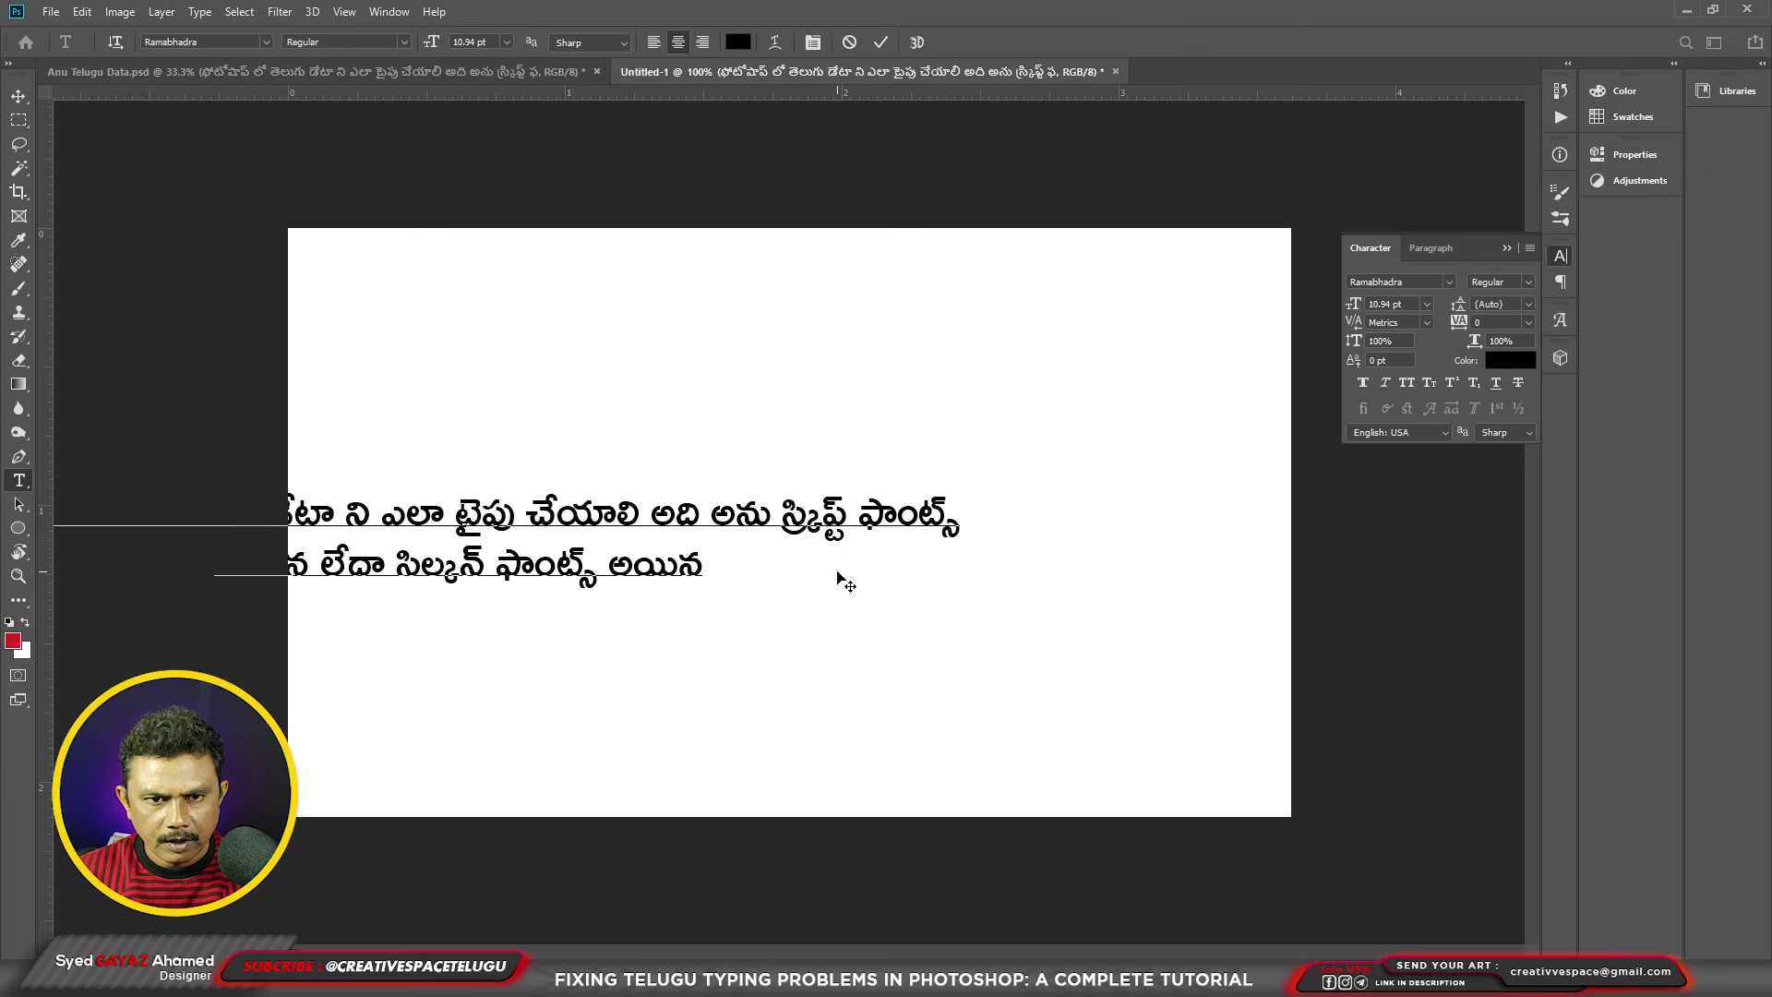
{"action": "key", "text": "ctrl+Return"}
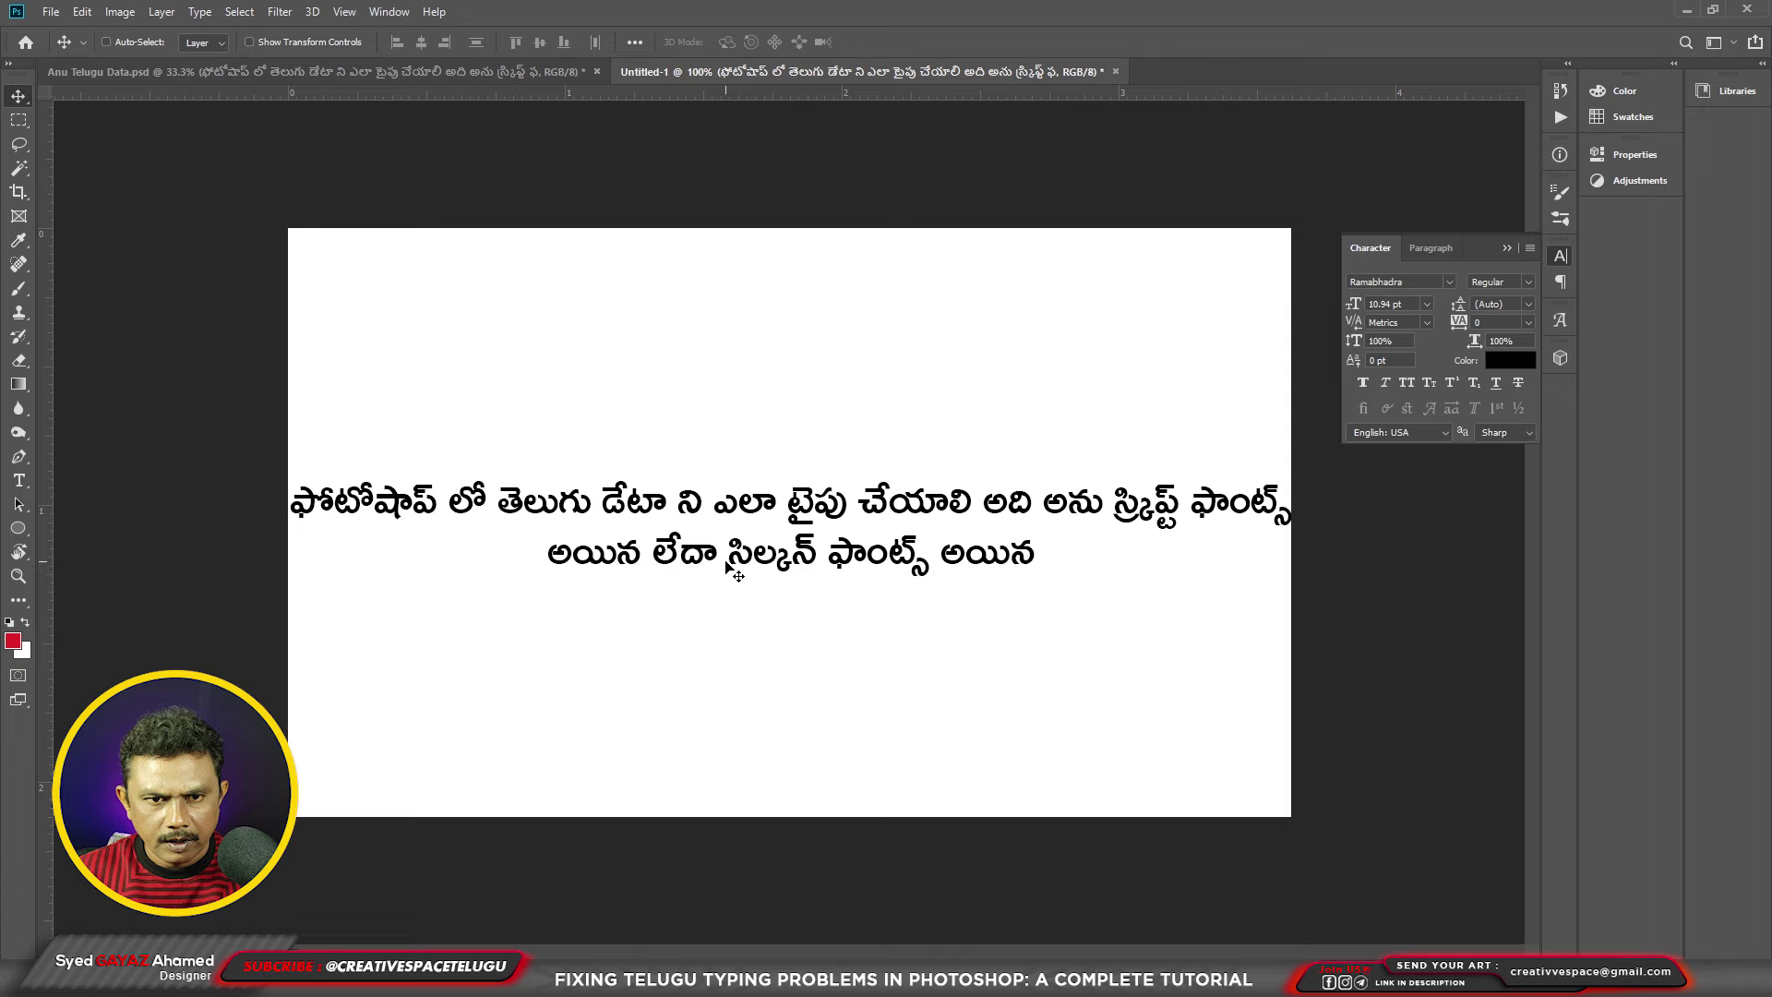
{"action": "mouse_move", "coordinate": [729, 565]}
{"action": "left_mouse_down"}
{"action": "mouse_move", "coordinate": [393, 78]}
{"action": "mouse_move", "coordinate": [824, 403]}
{"action": "left_mouse_up"}
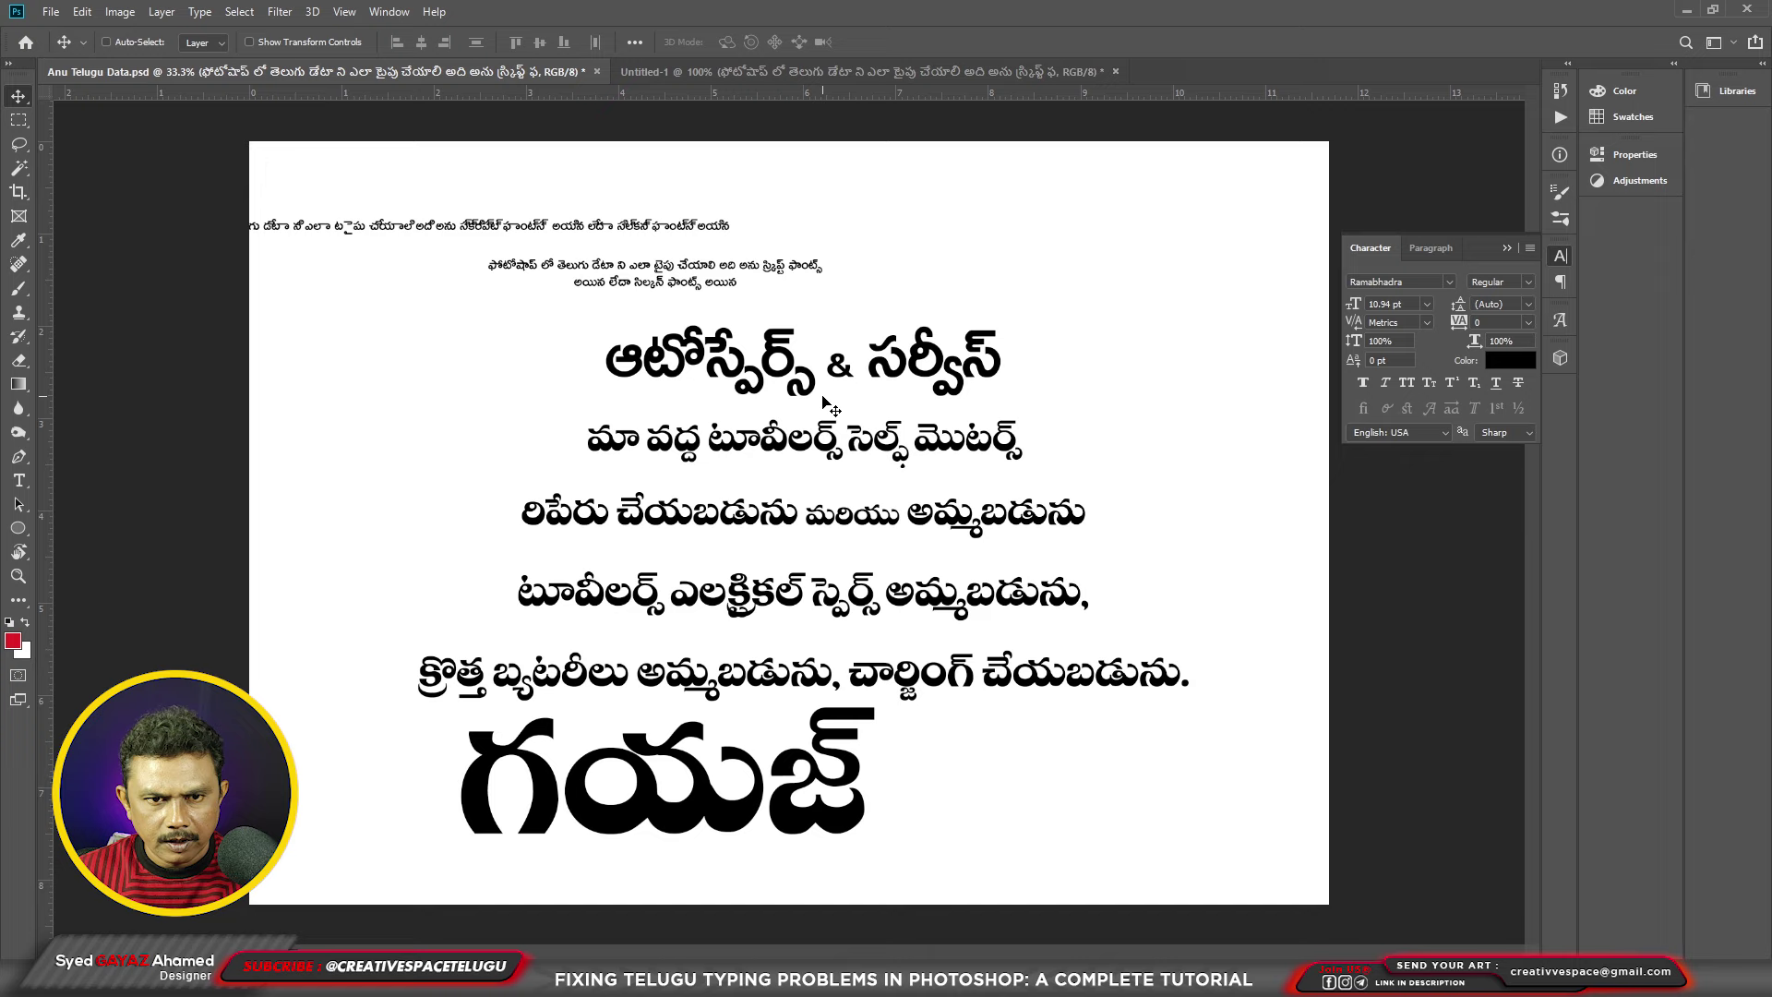
{"action": "left_click", "coordinate": [19, 479]}
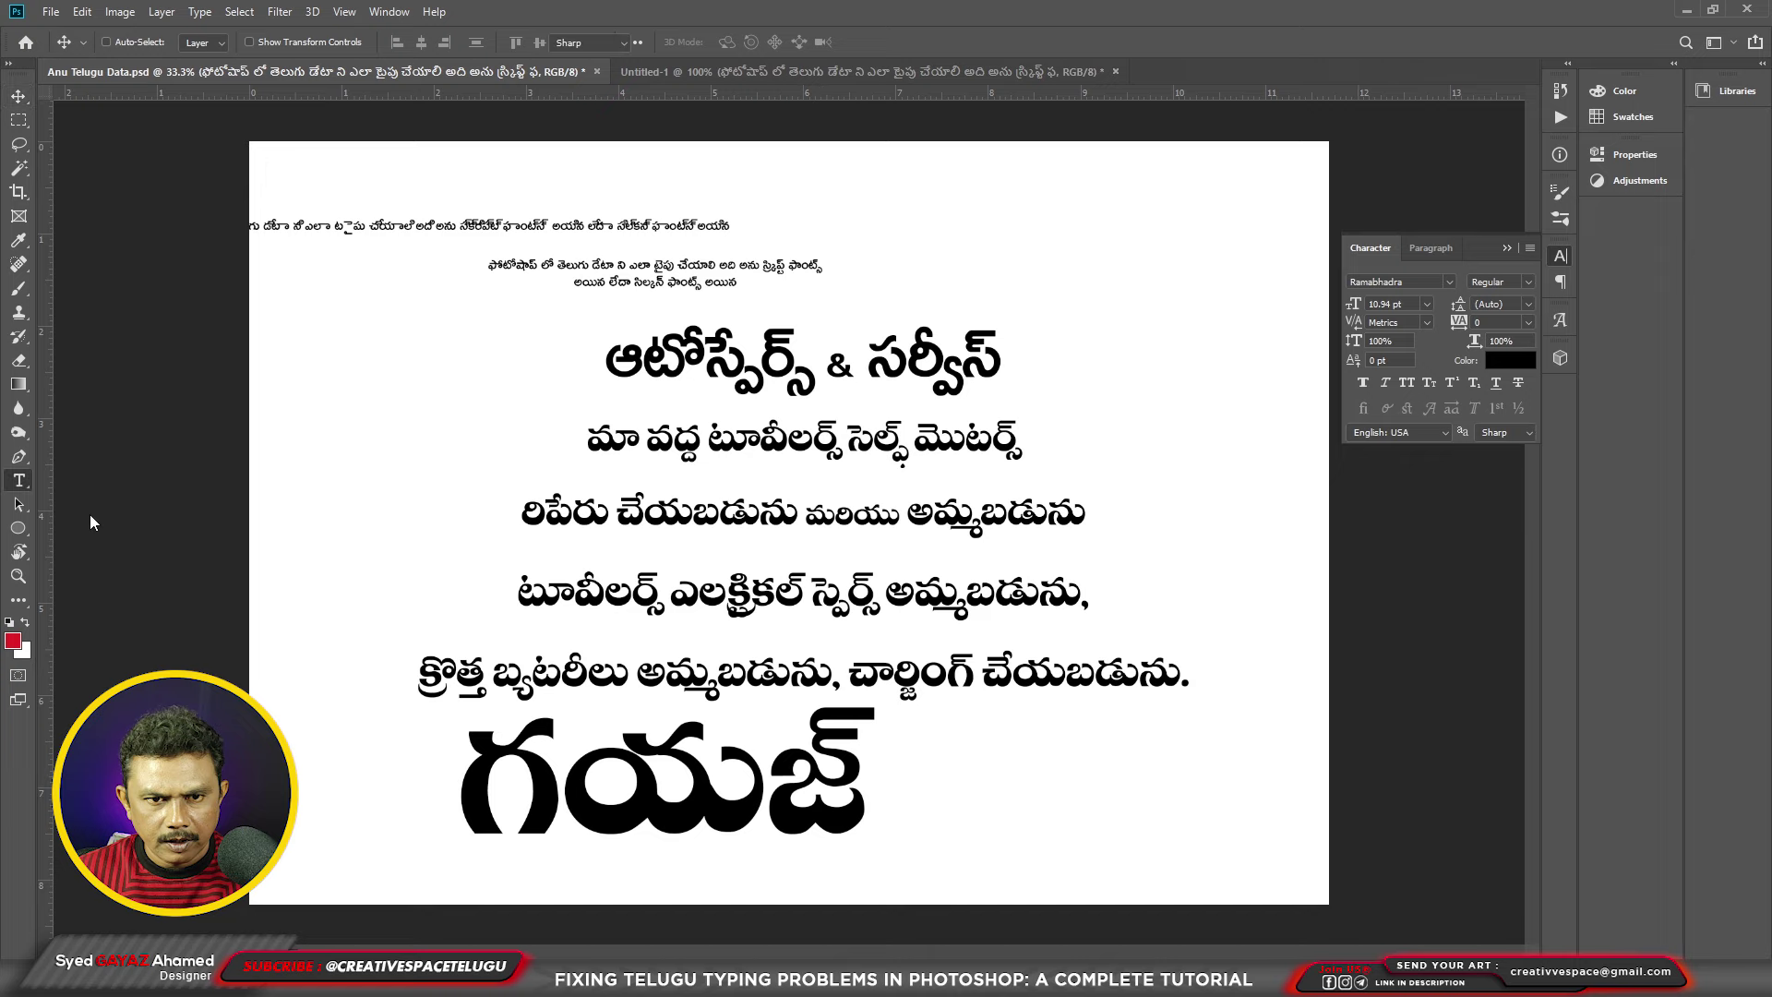
{"action": "left_click", "coordinate": [856, 510]}
{"action": "key", "text": "ctrl+a"}
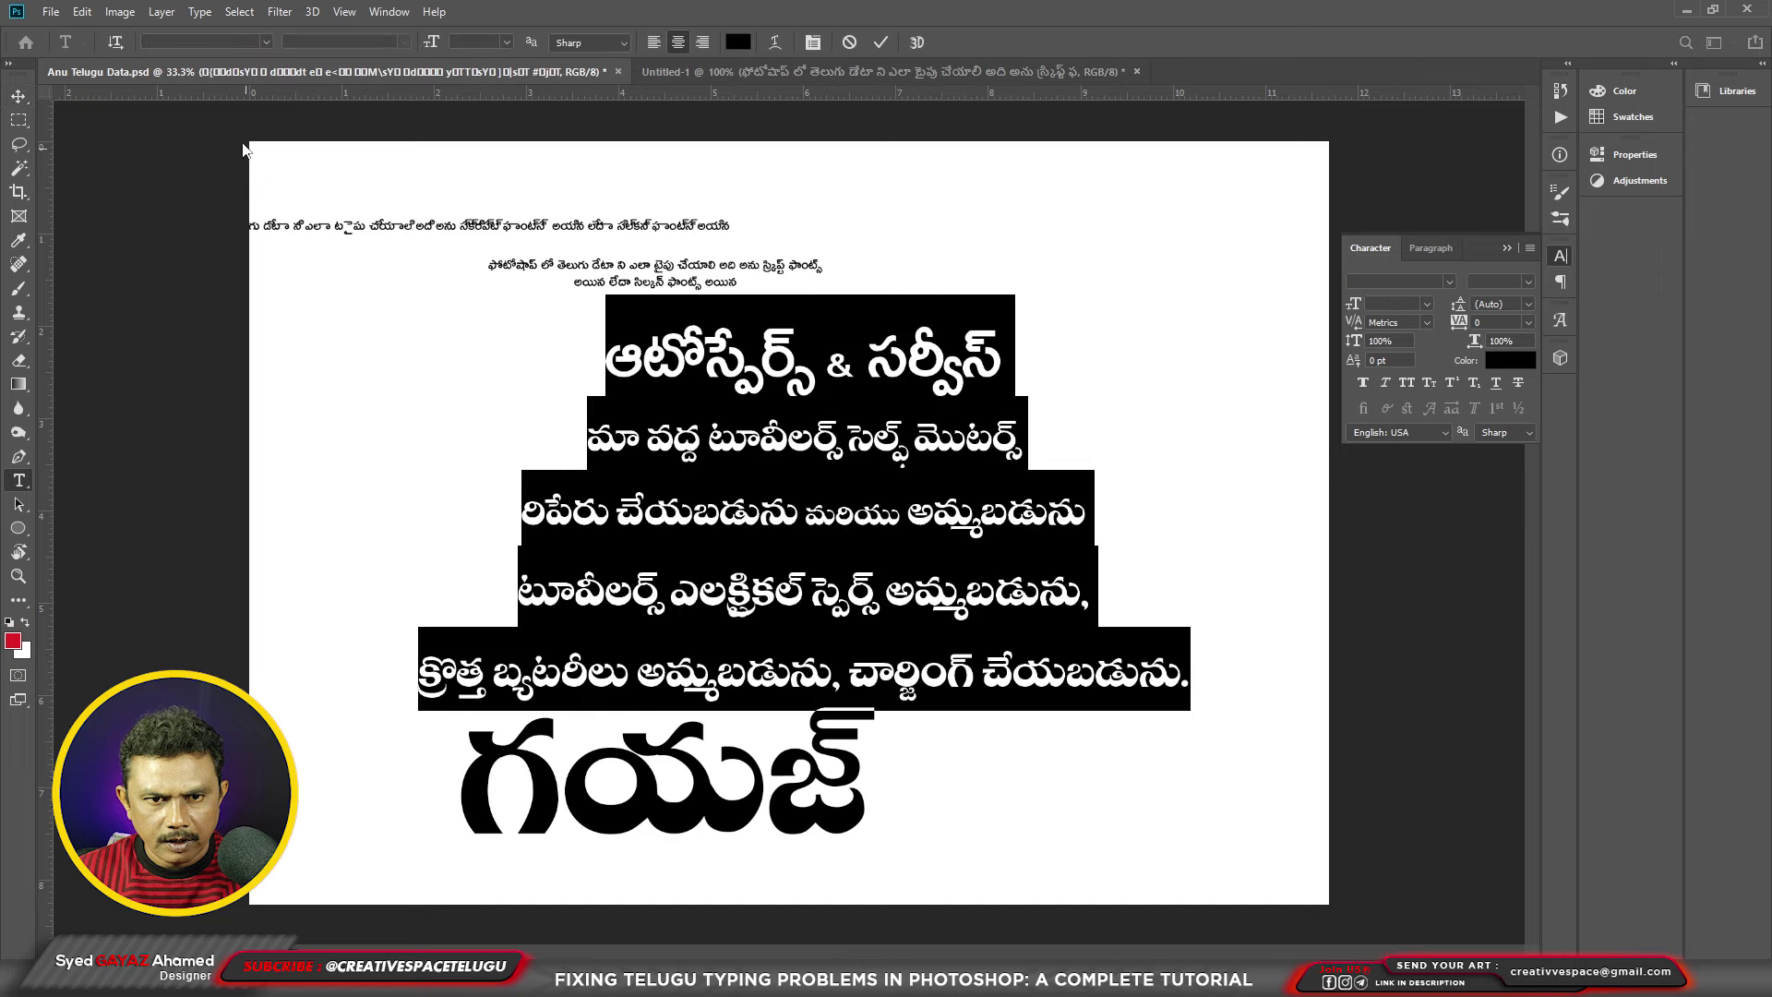
{"action": "left_click", "coordinate": [197, 41]}
{"action": "type", "text": "p"}
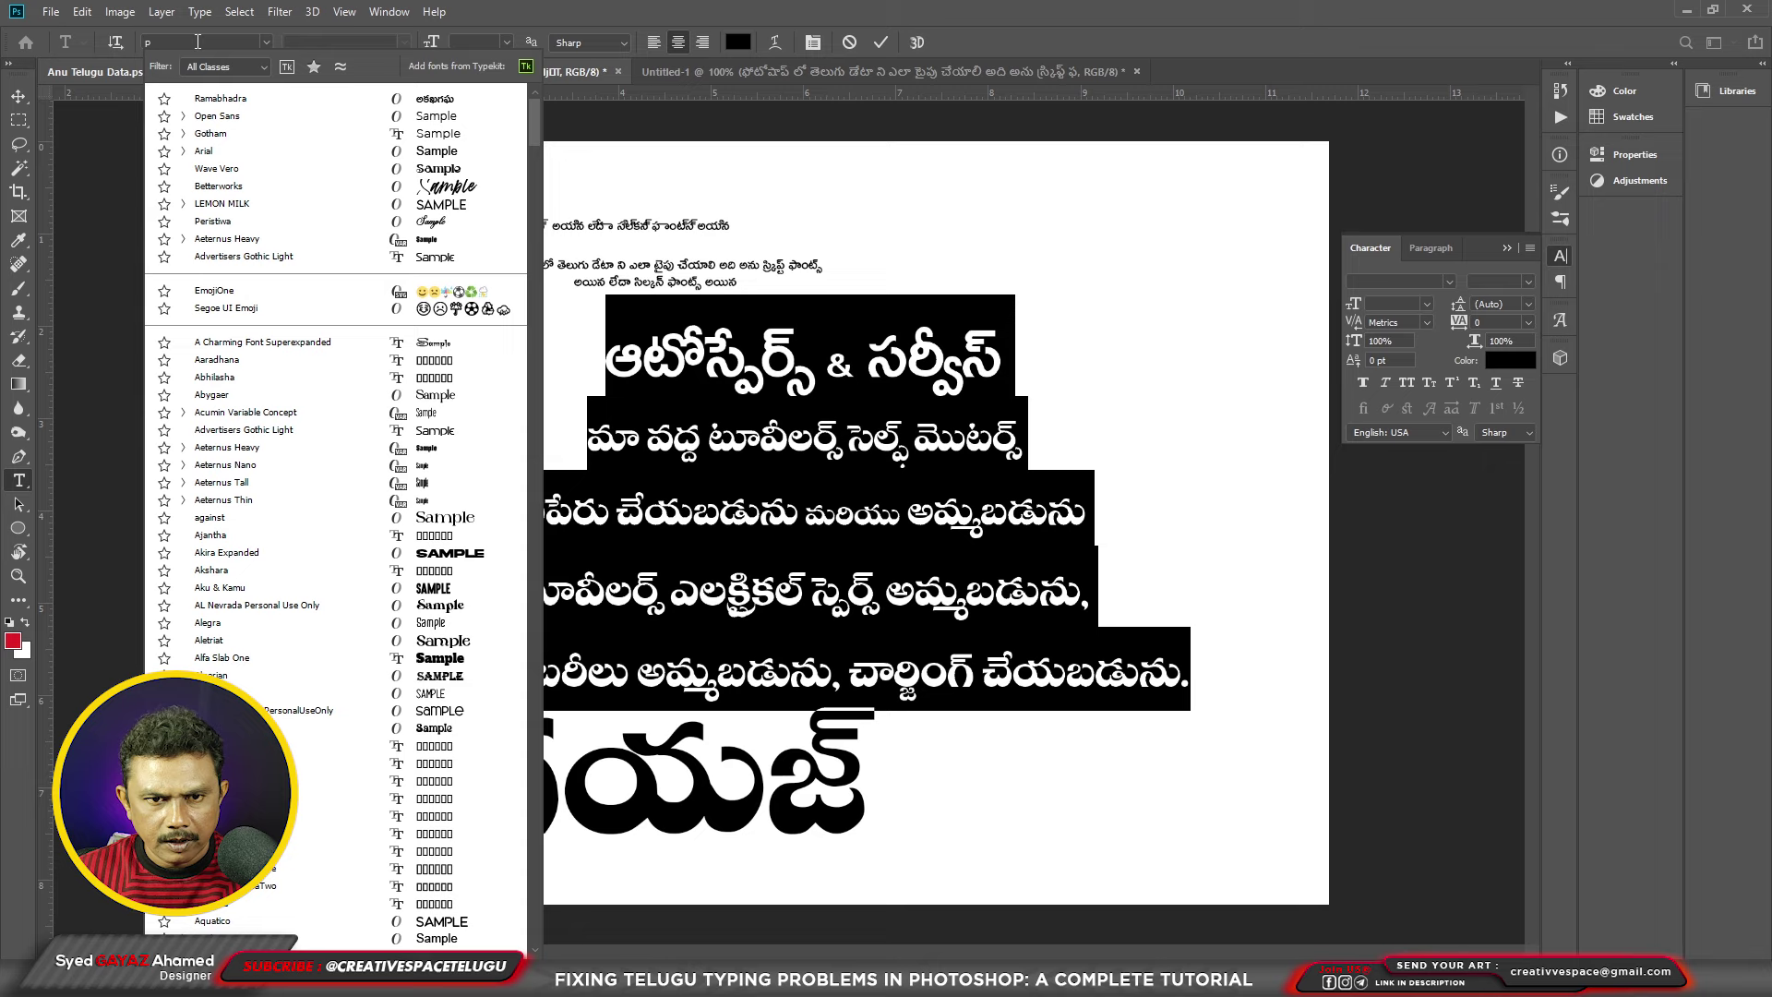
{"action": "type", "text": "rag"}
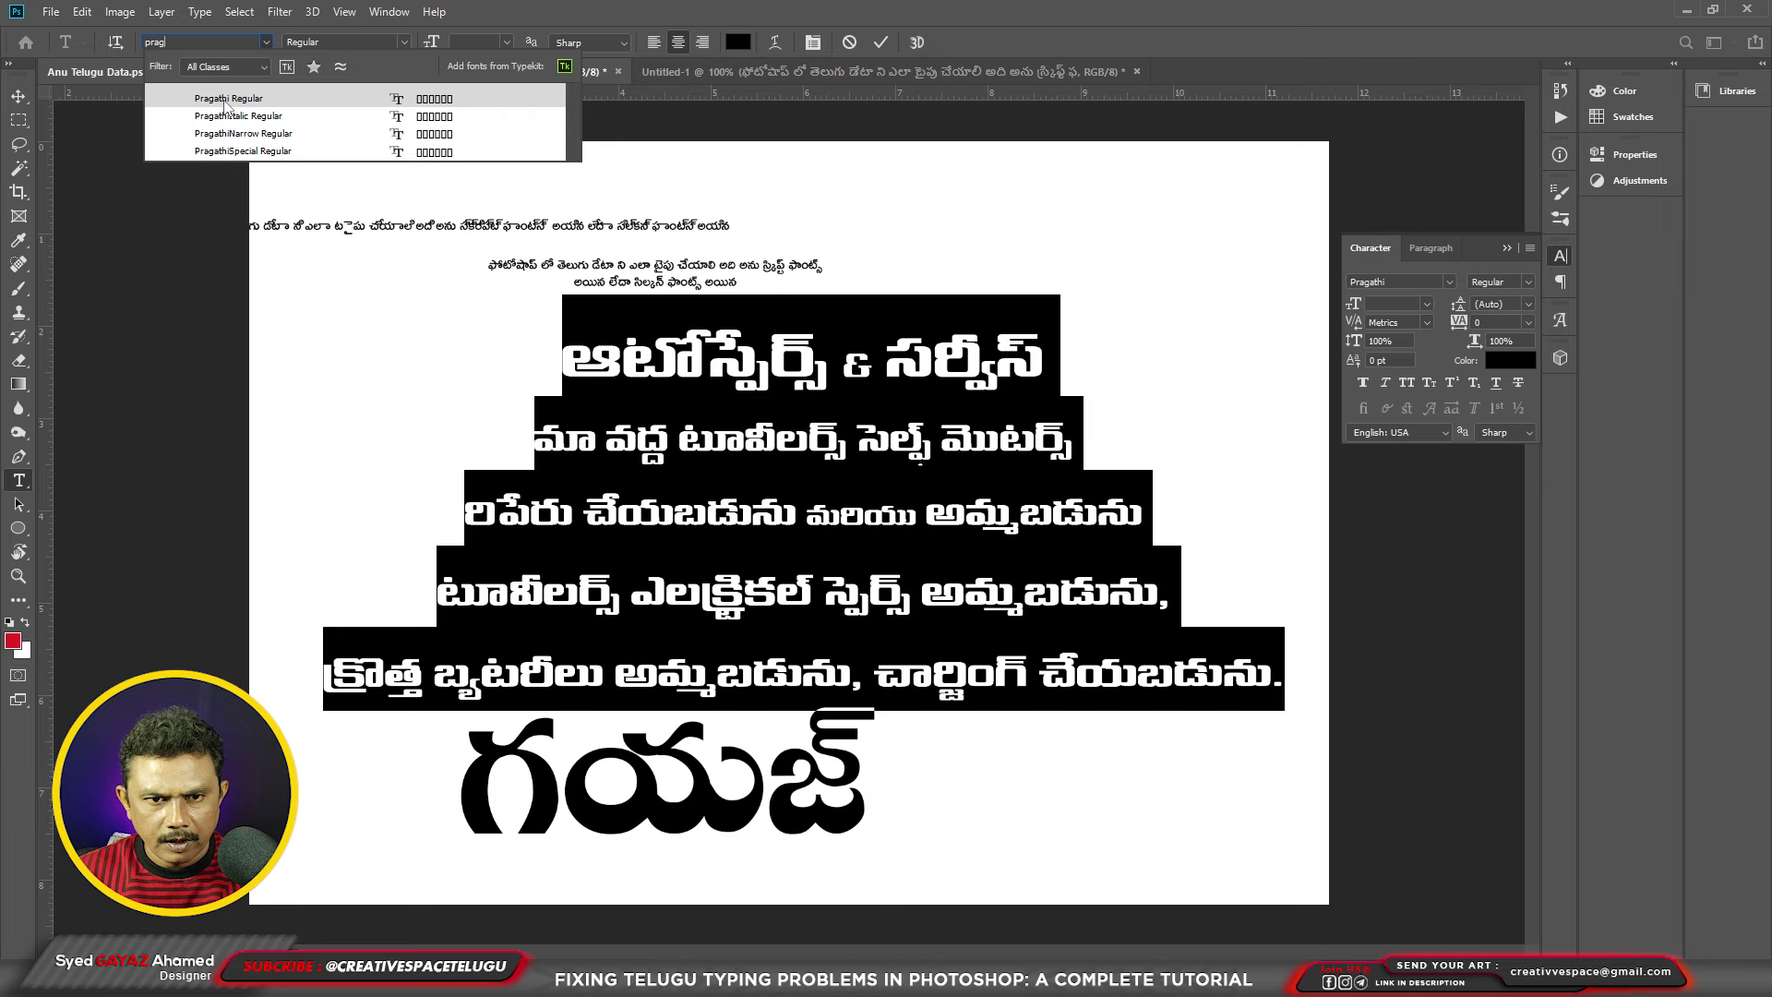
{"action": "left_click", "coordinate": [267, 41]}
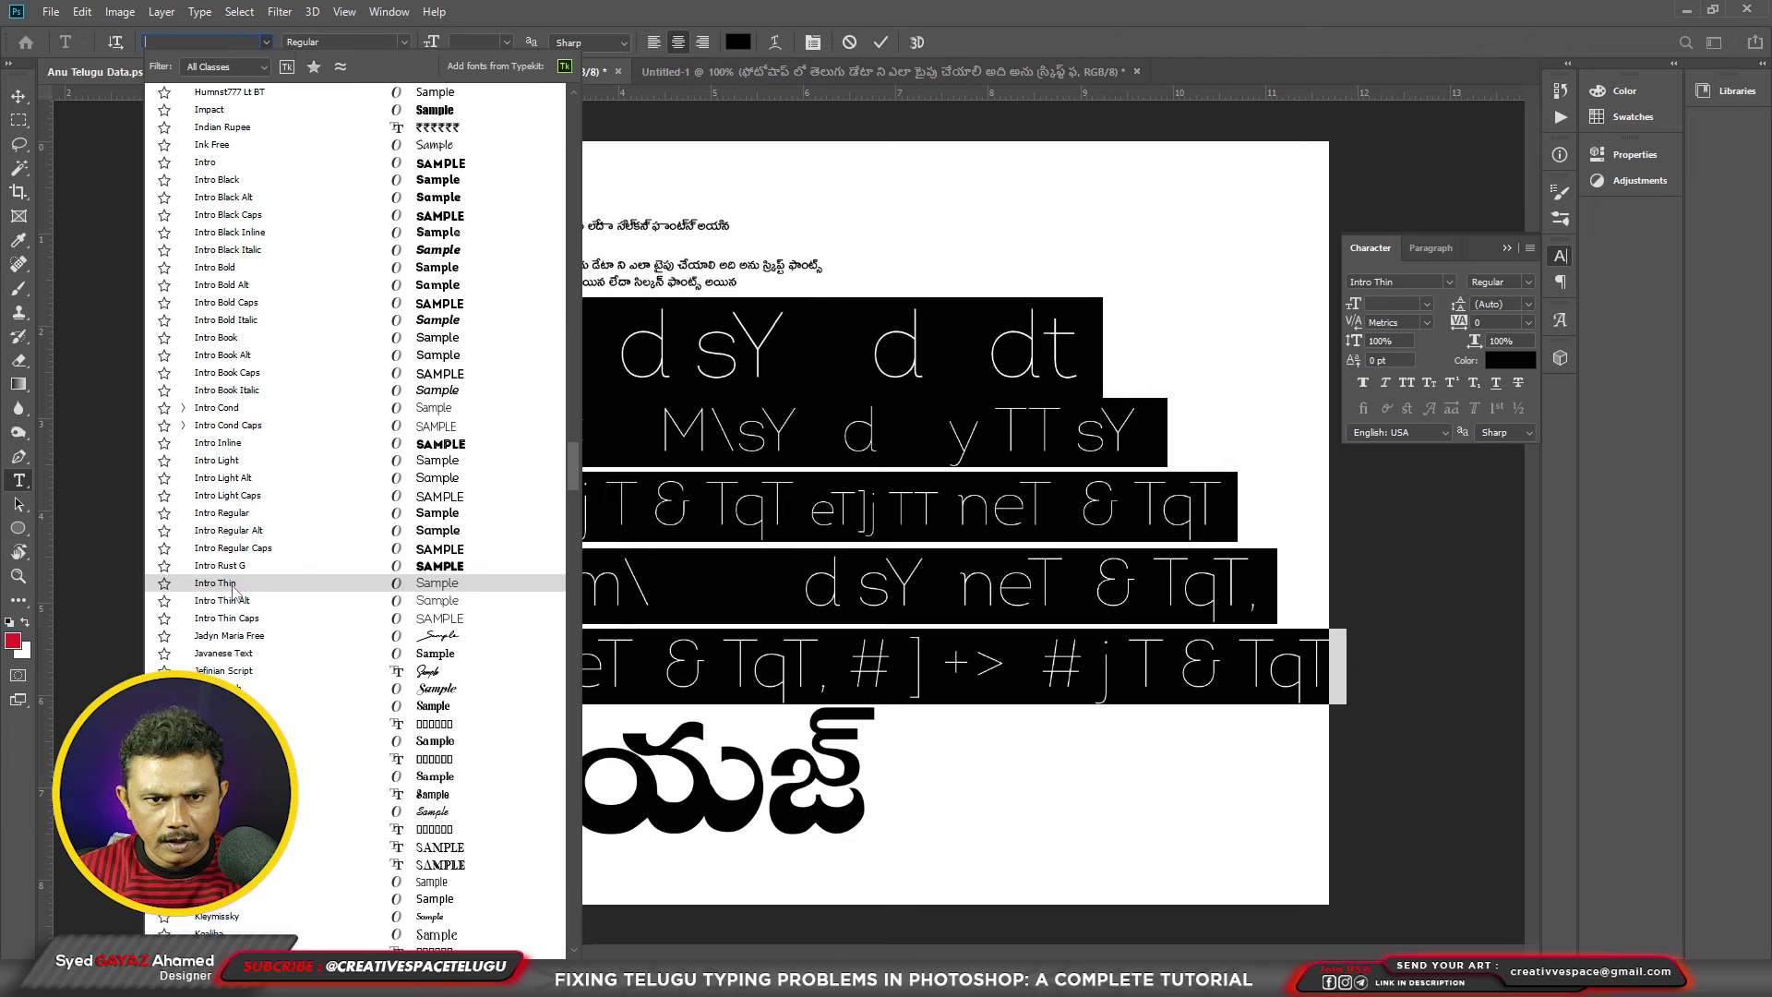
{"action": "key", "text": "Up"}
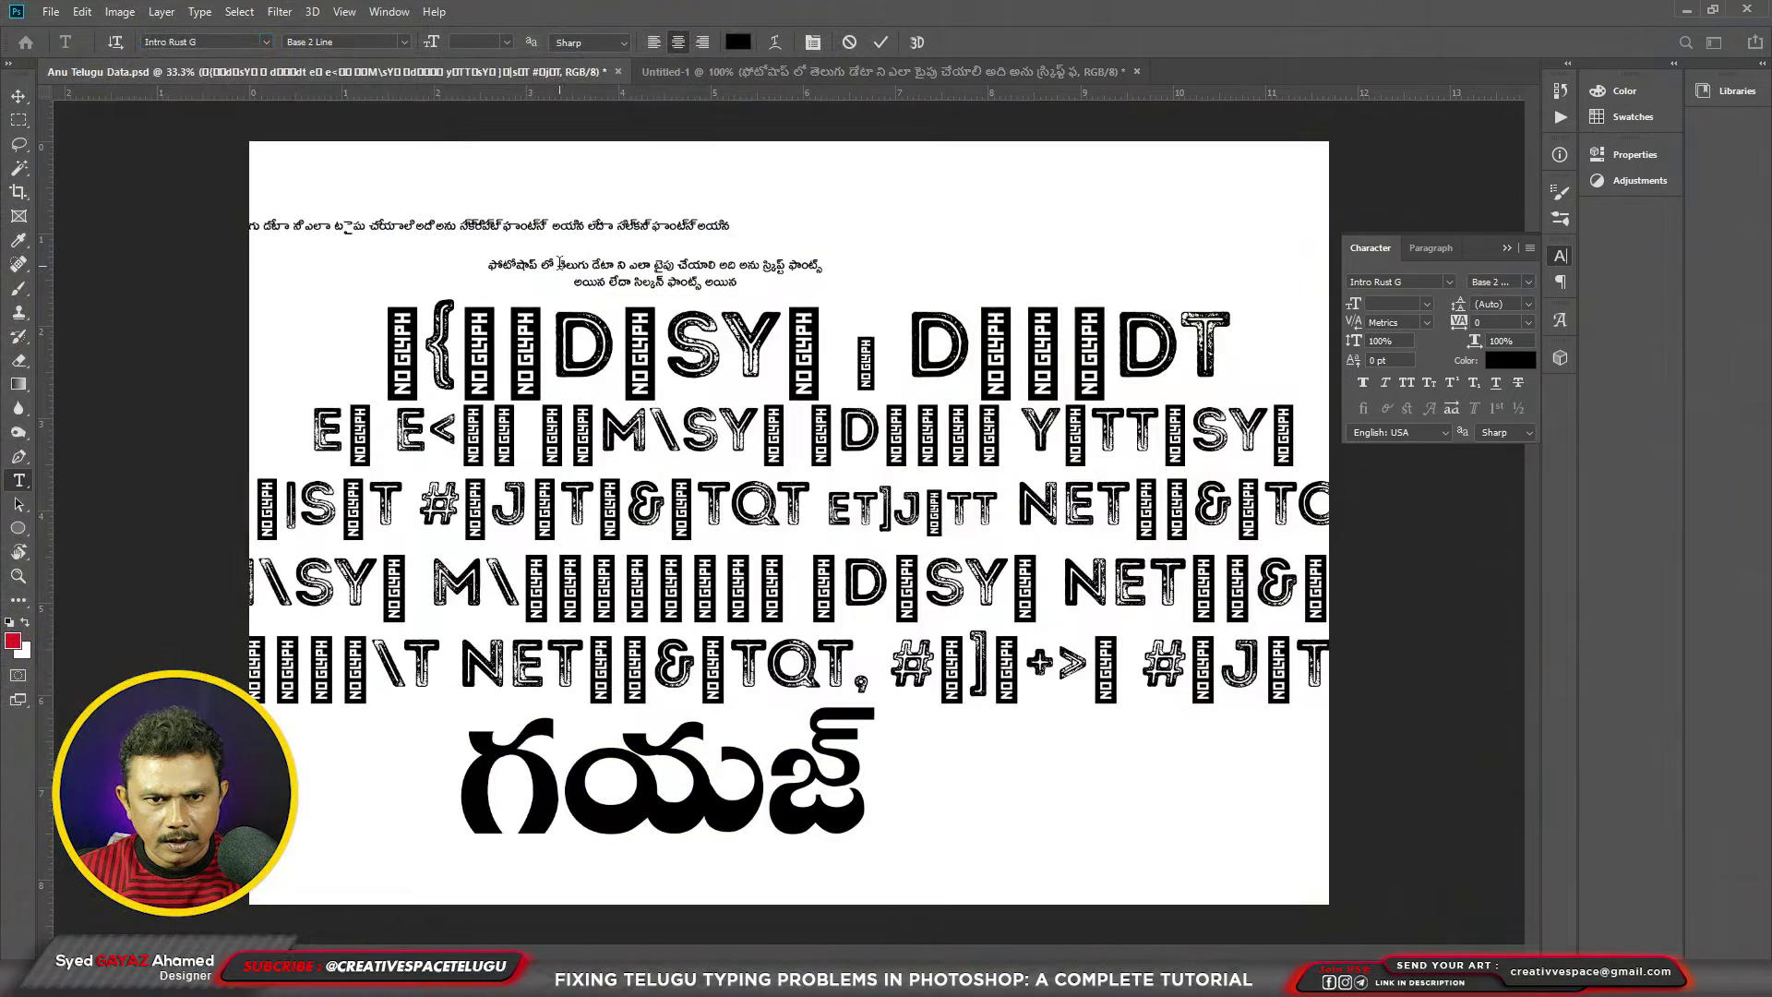
{"action": "key", "text": "ctrl+z"}
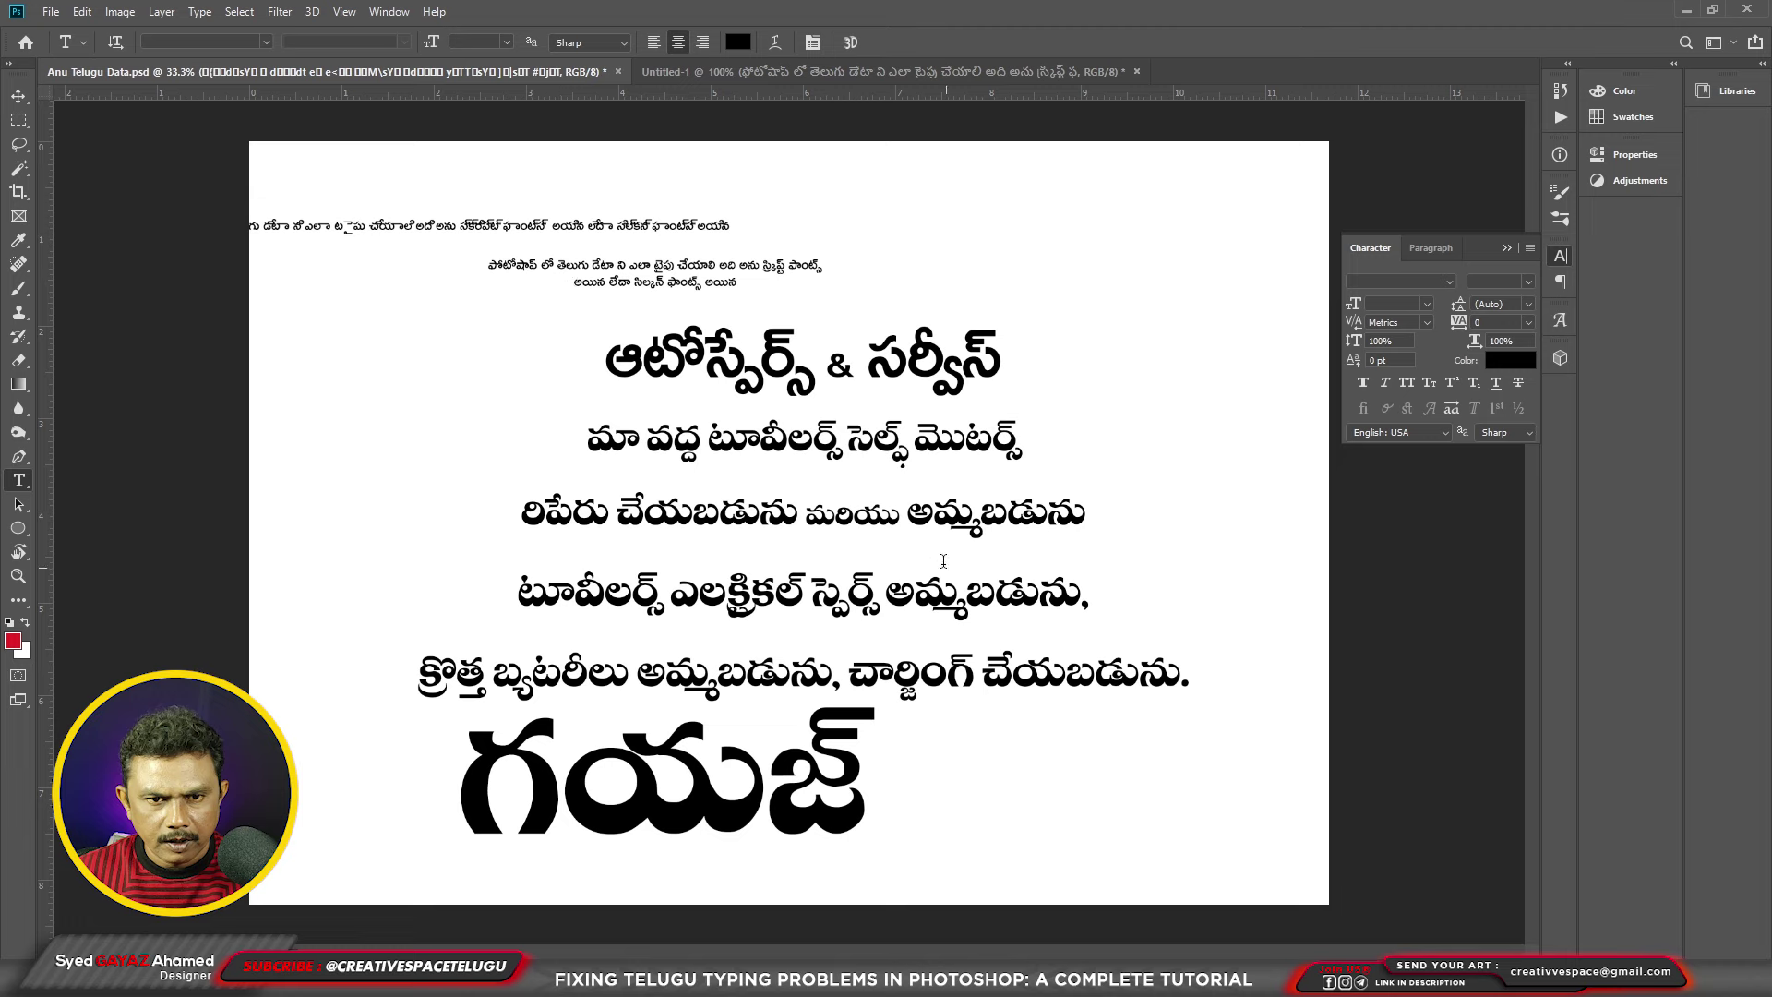
{"action": "left_click", "coordinate": [801, 496]}
{"action": "key", "text": "ctrl+a"}
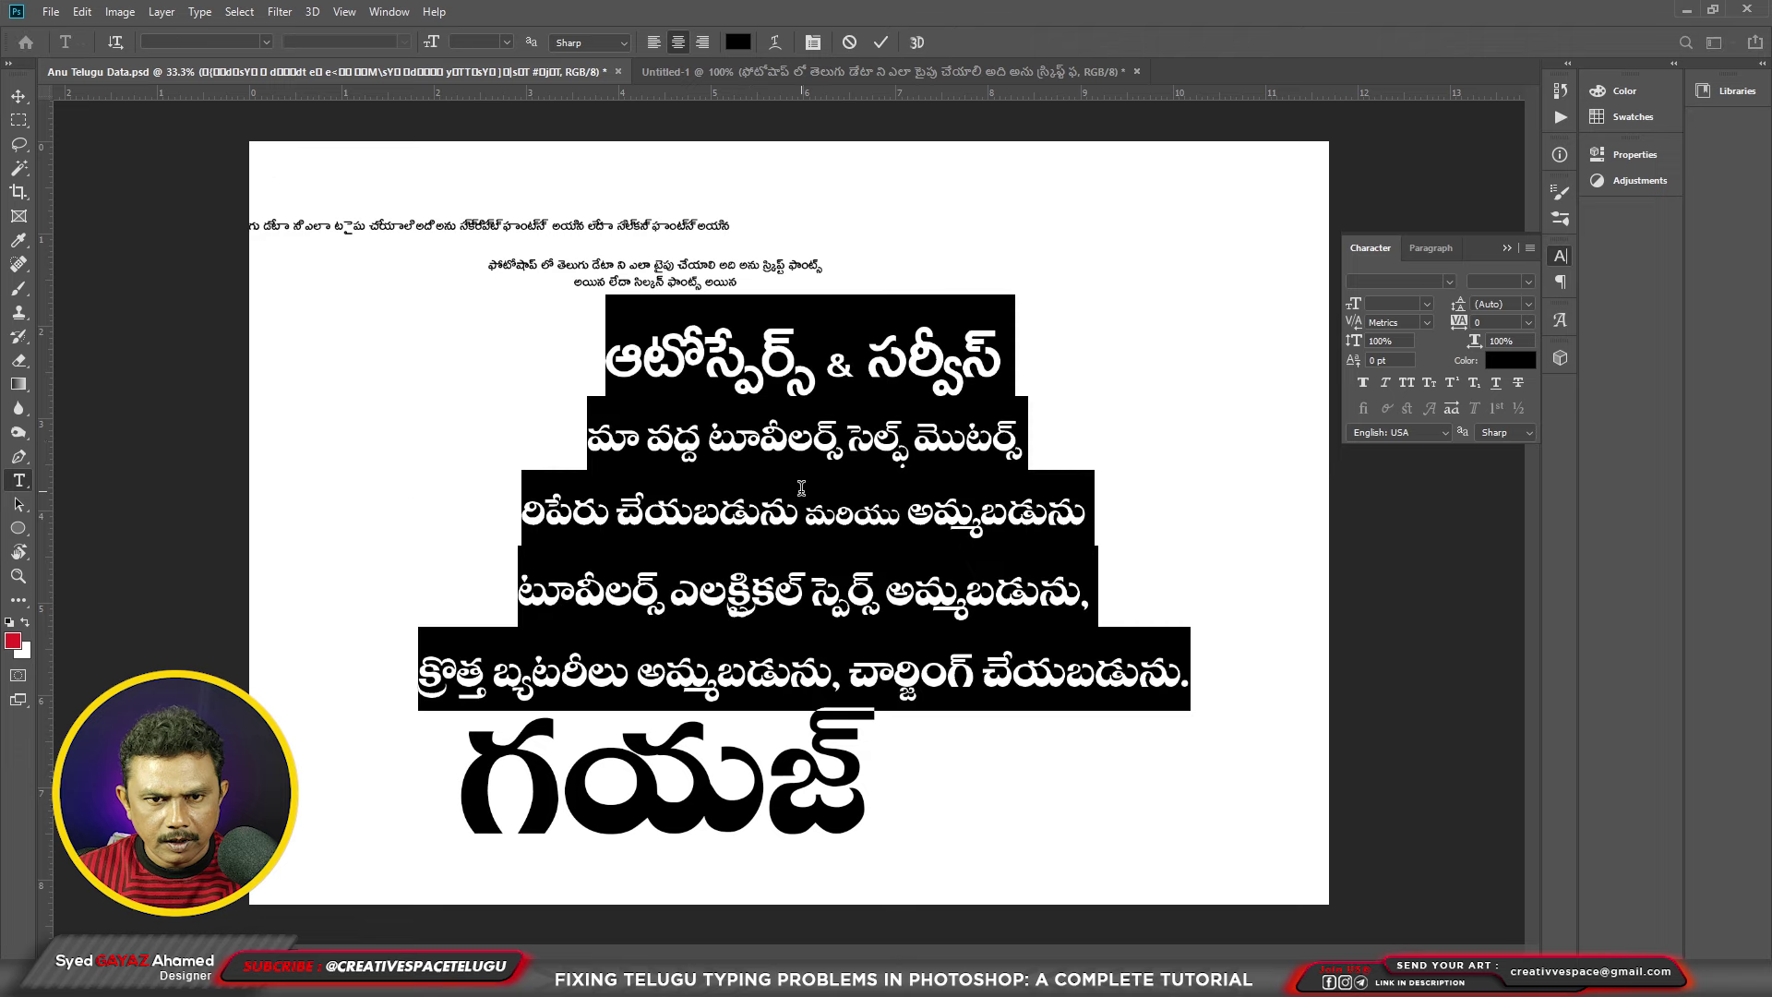
{"action": "key", "text": "Escape"}
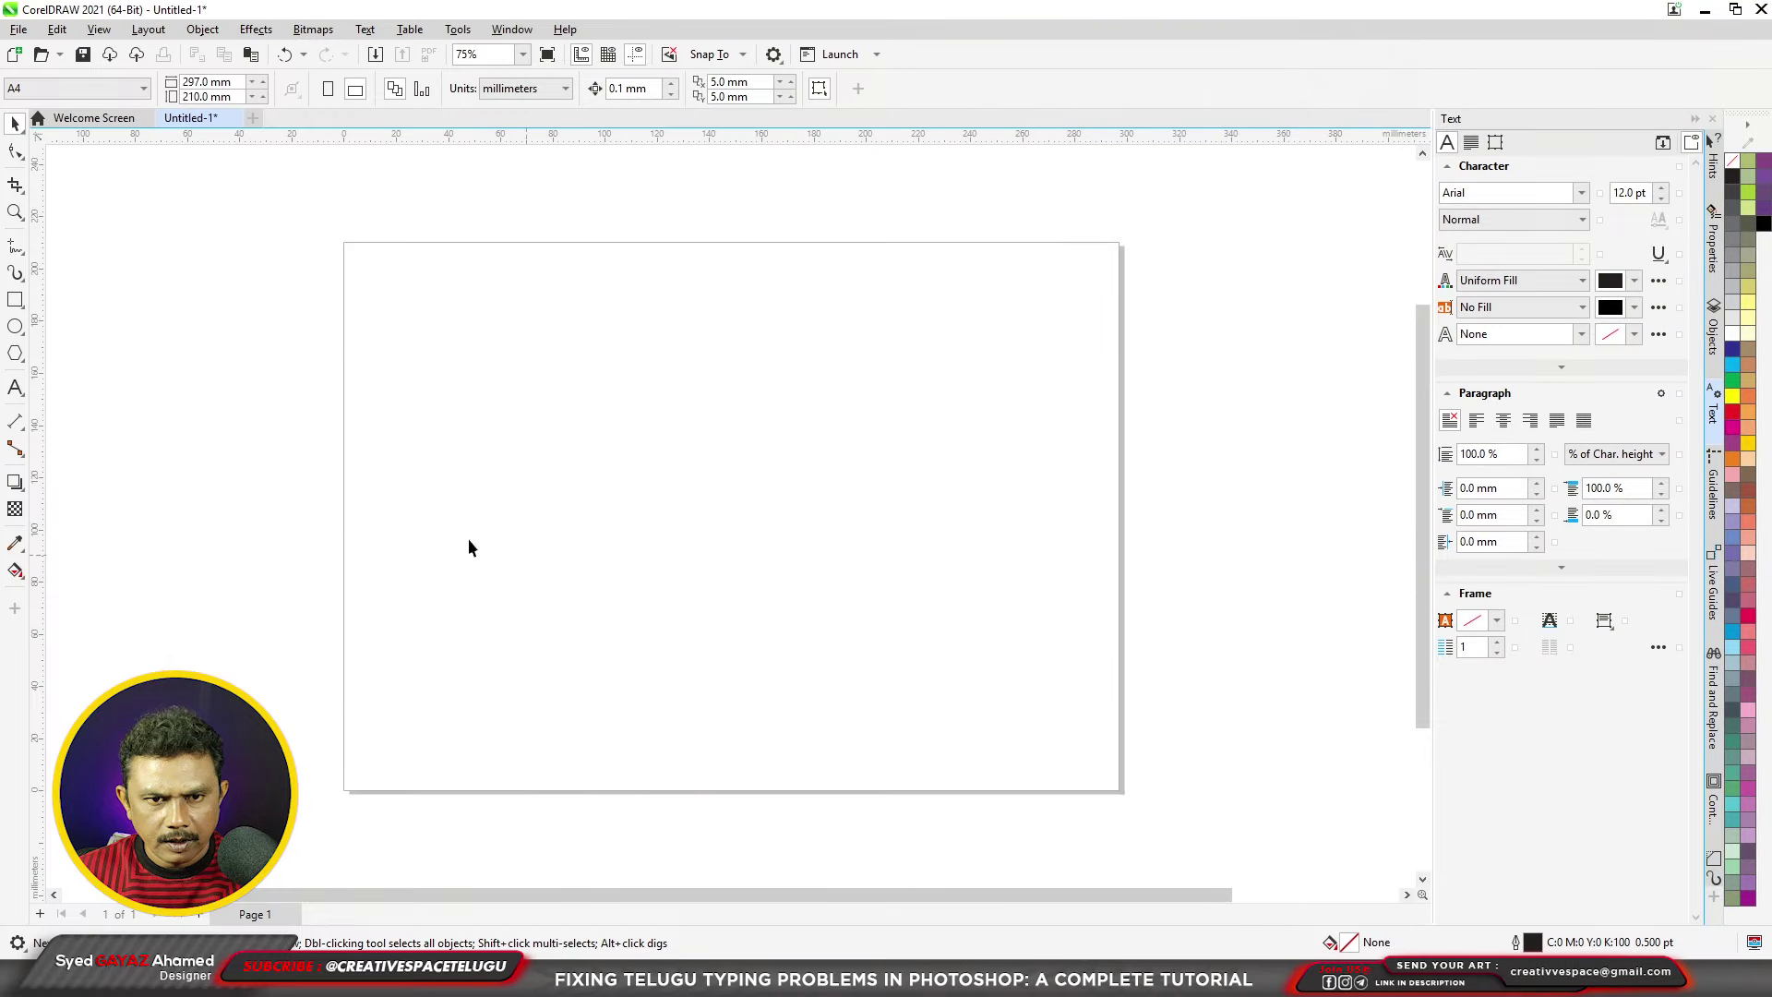
Step: Paste the Telugu text onto the CorelDRAW page and set it in Reshma
{"action": "key", "text": "F8"}
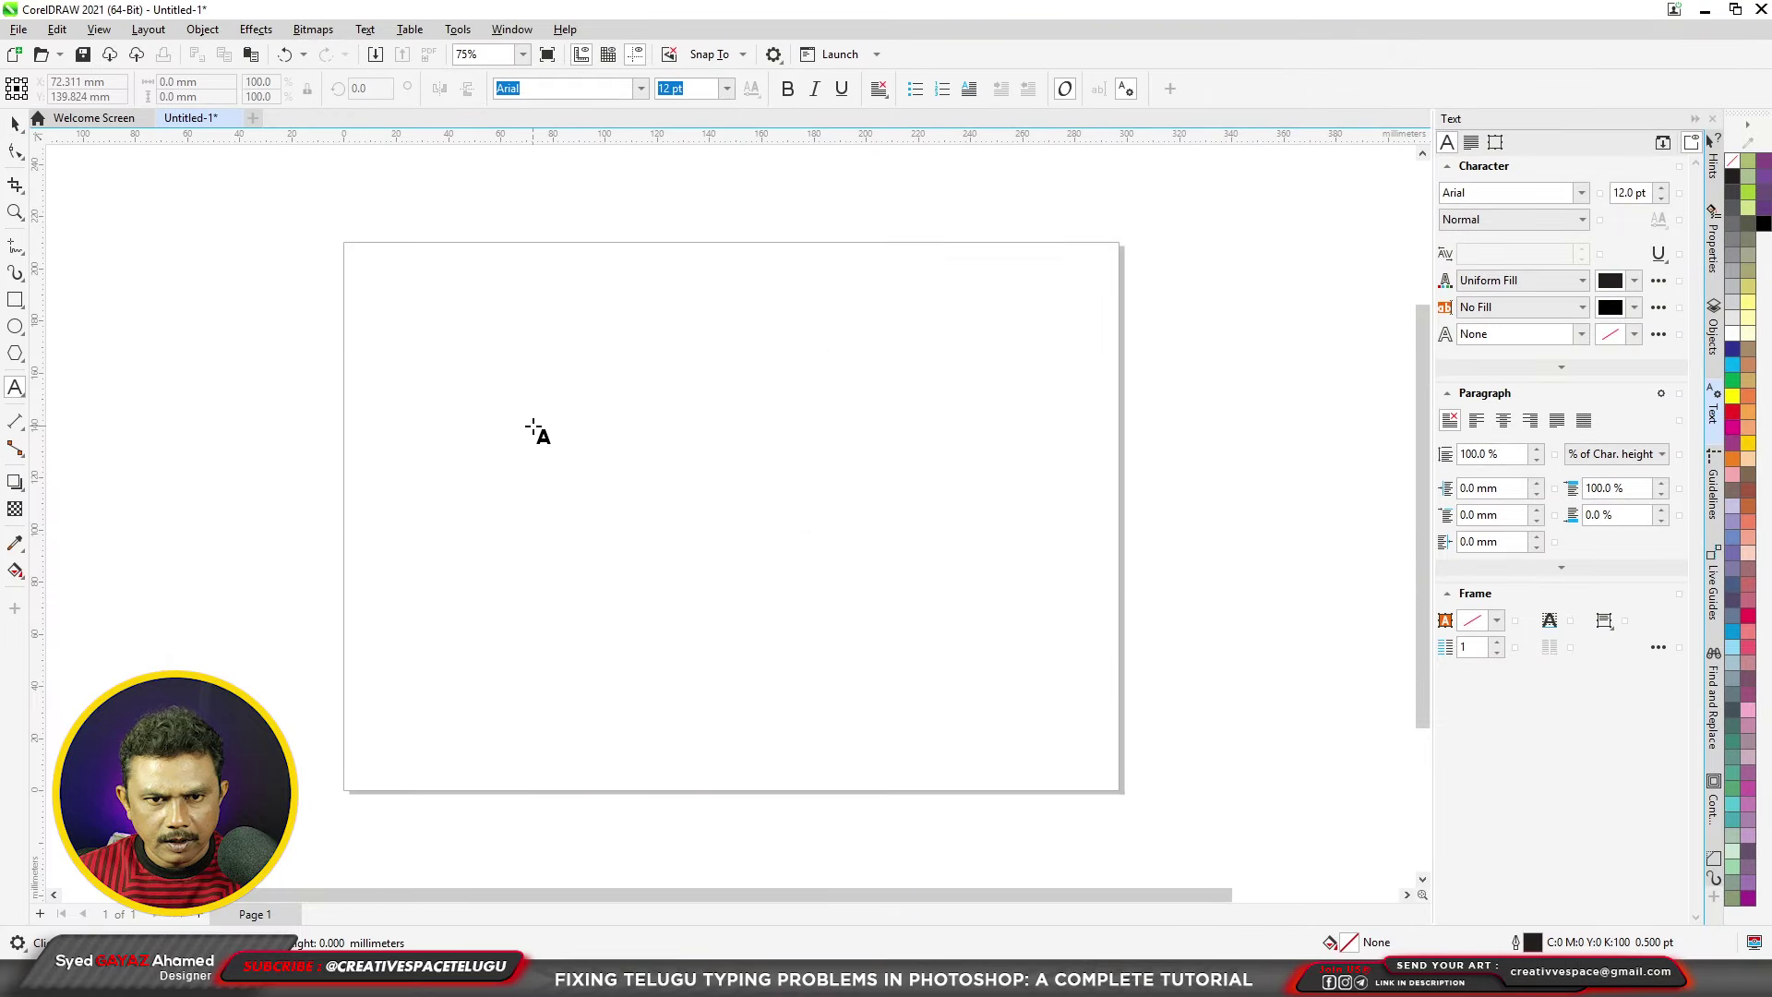
{"action": "left_click", "coordinate": [533, 425]}
{"action": "key", "text": "ctrl+v"}
{"action": "key", "text": "ctrl+a"}
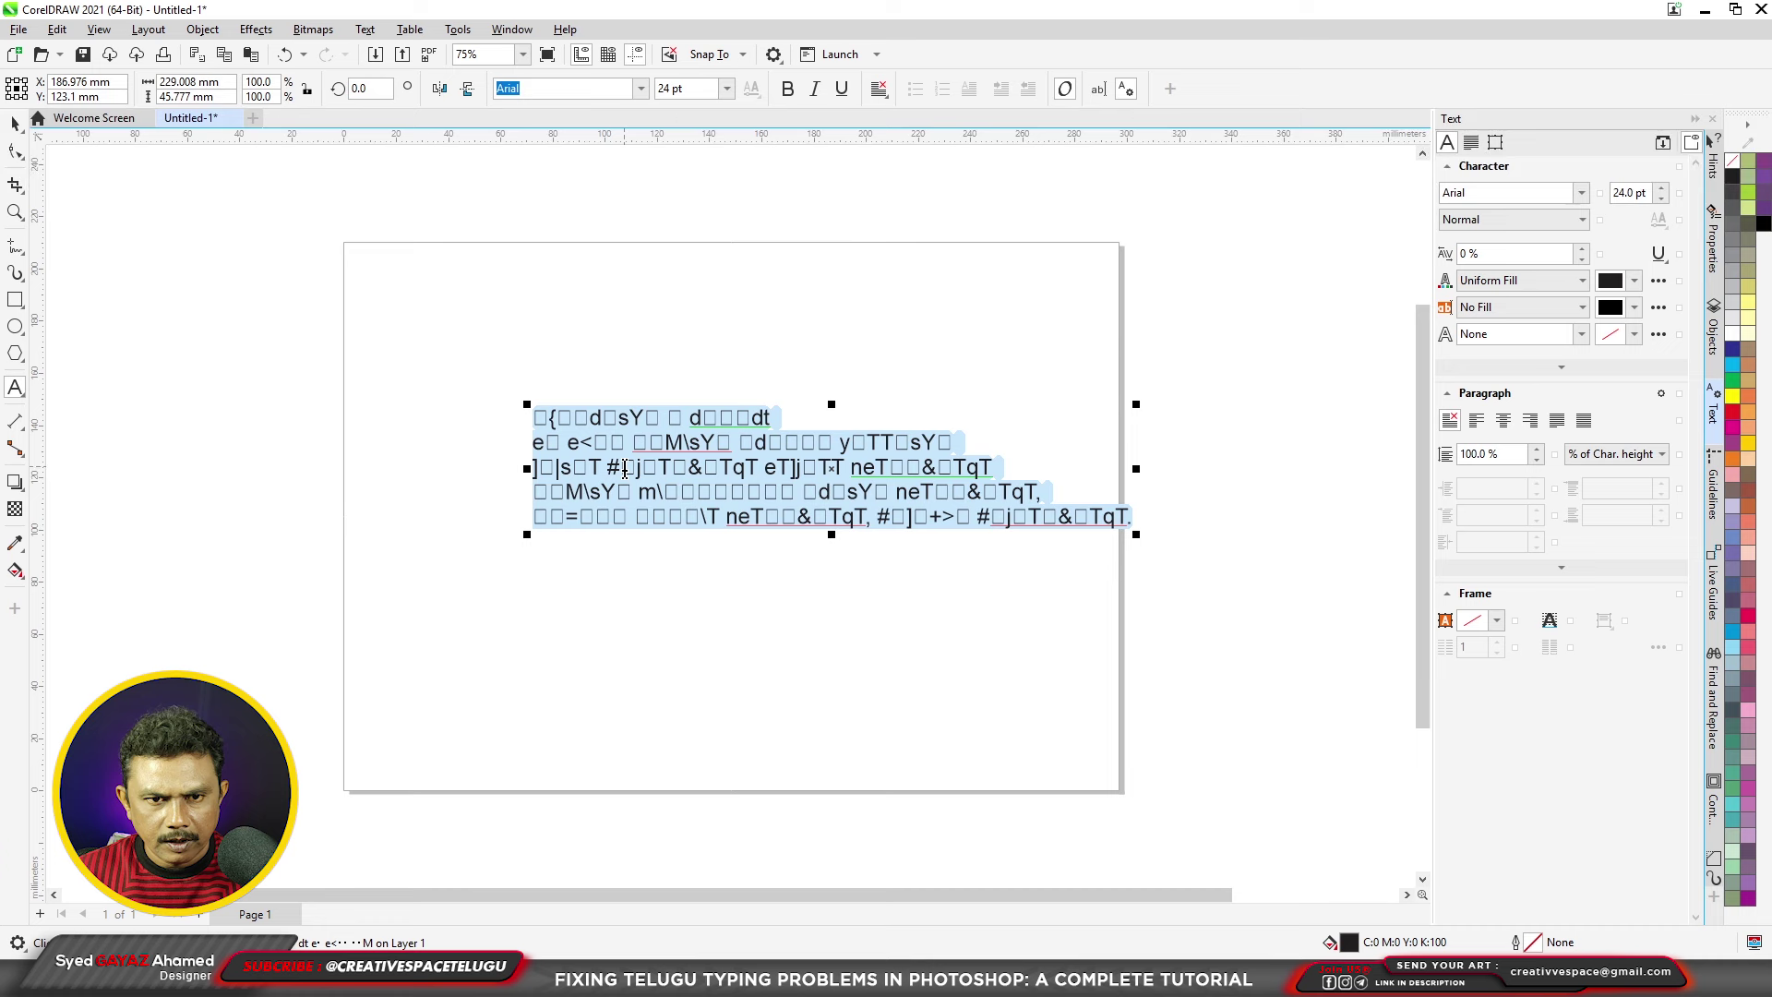
{"action": "left_click", "coordinate": [531, 91]}
{"action": "type", "text": "Re"}
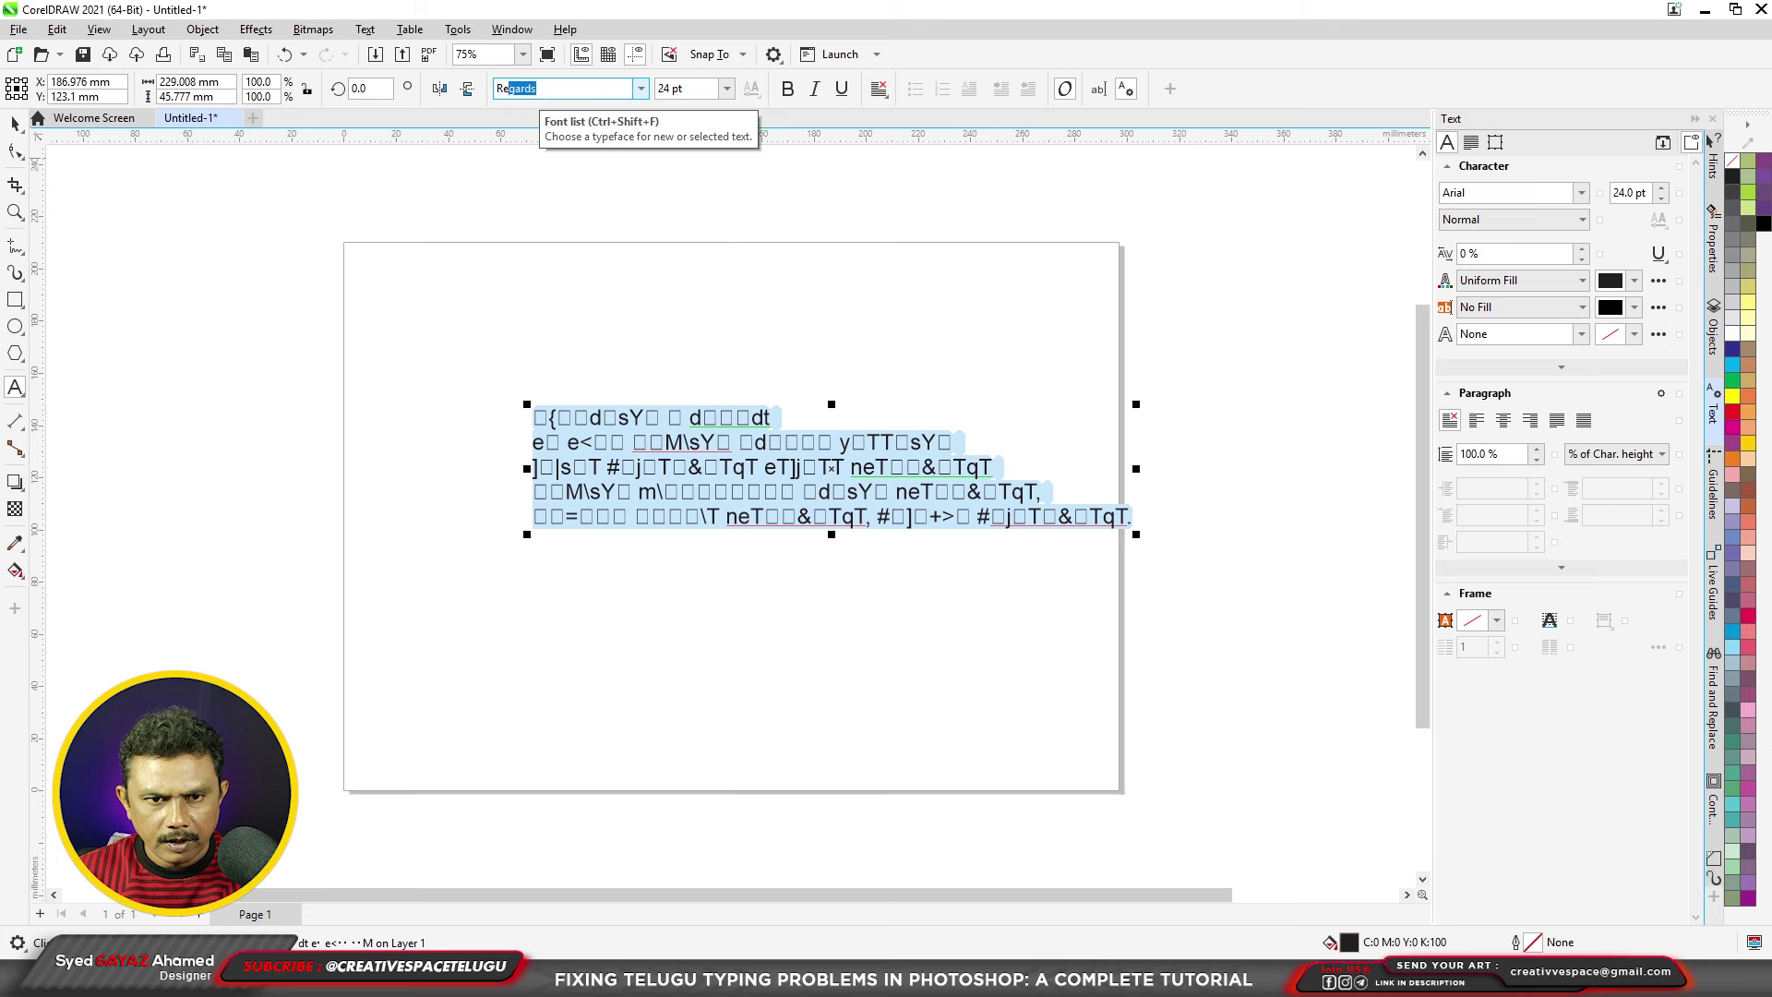
{"action": "type", "text": "sh"}
{"action": "key", "text": "Return"}
Step: Enlarge the Telugu paragraph and move it down and left on the page
{"action": "left_click", "coordinate": [15, 123]}
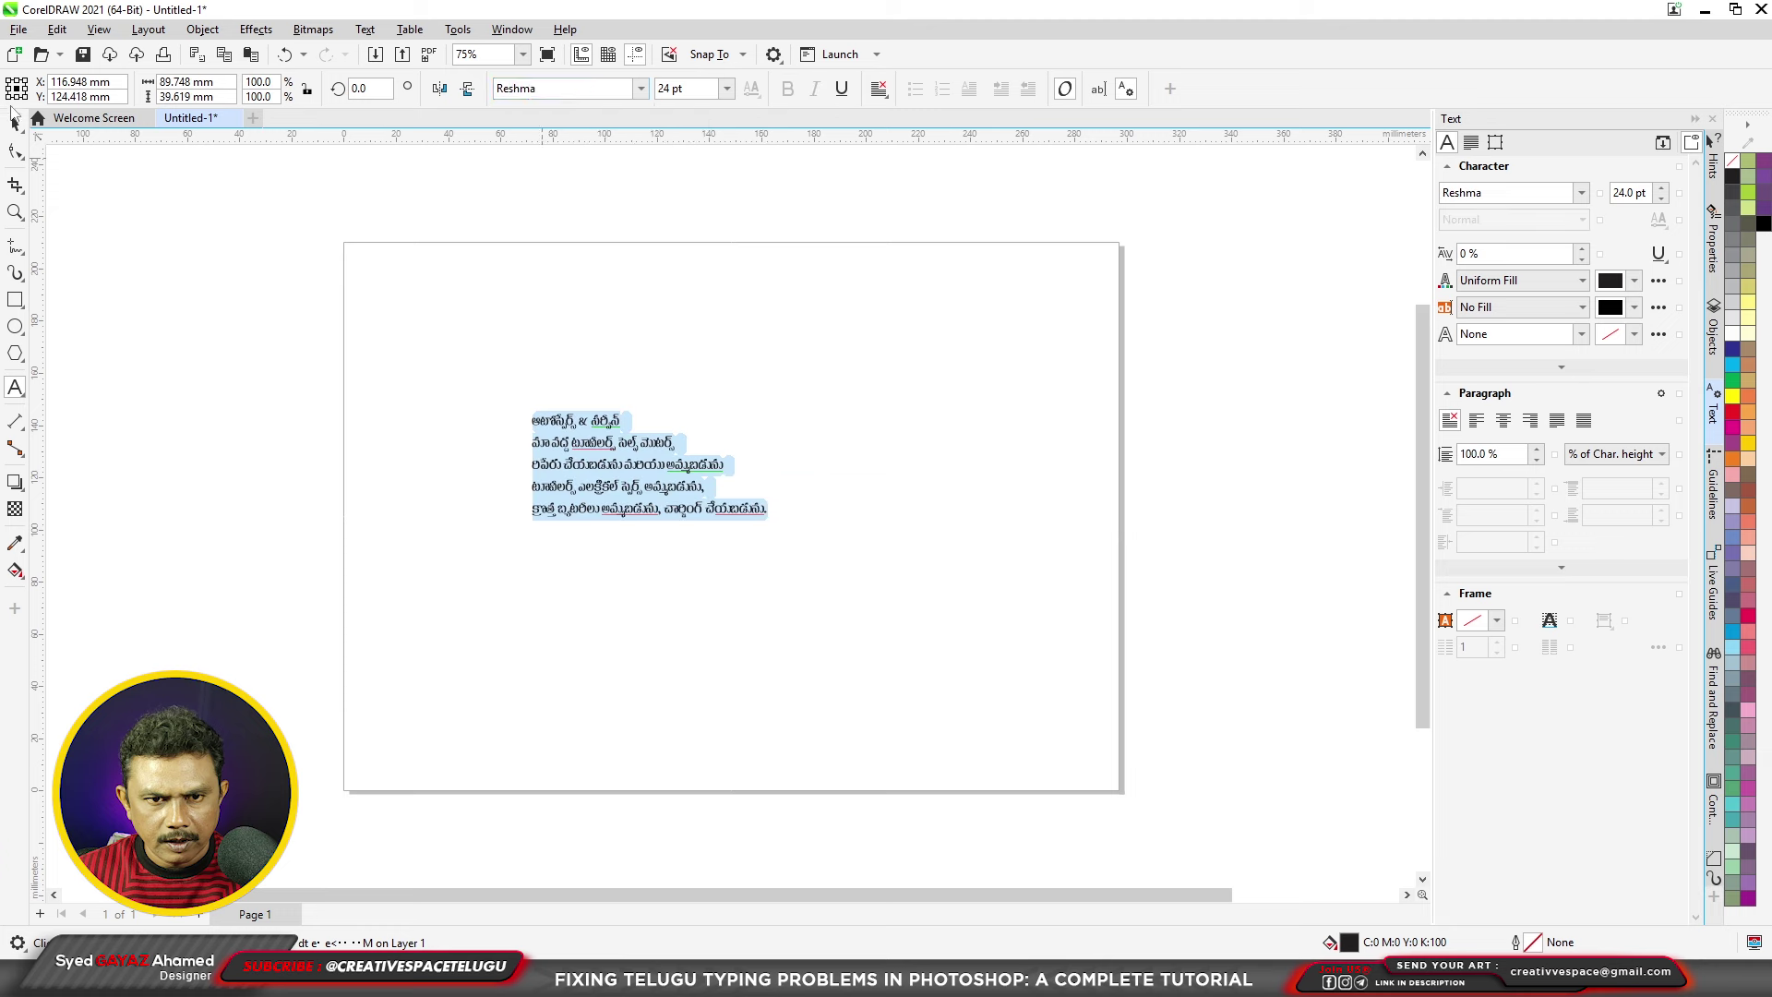
{"action": "mouse_move", "coordinate": [812, 391]}
{"action": "left_mouse_down"}
{"action": "mouse_move", "coordinate": [957, 267]}
{"action": "mouse_move", "coordinate": [1114, 258]}
{"action": "left_mouse_up"}
{"action": "left_click_drag", "start_coordinate": [715, 438], "coordinate": [679, 540]}
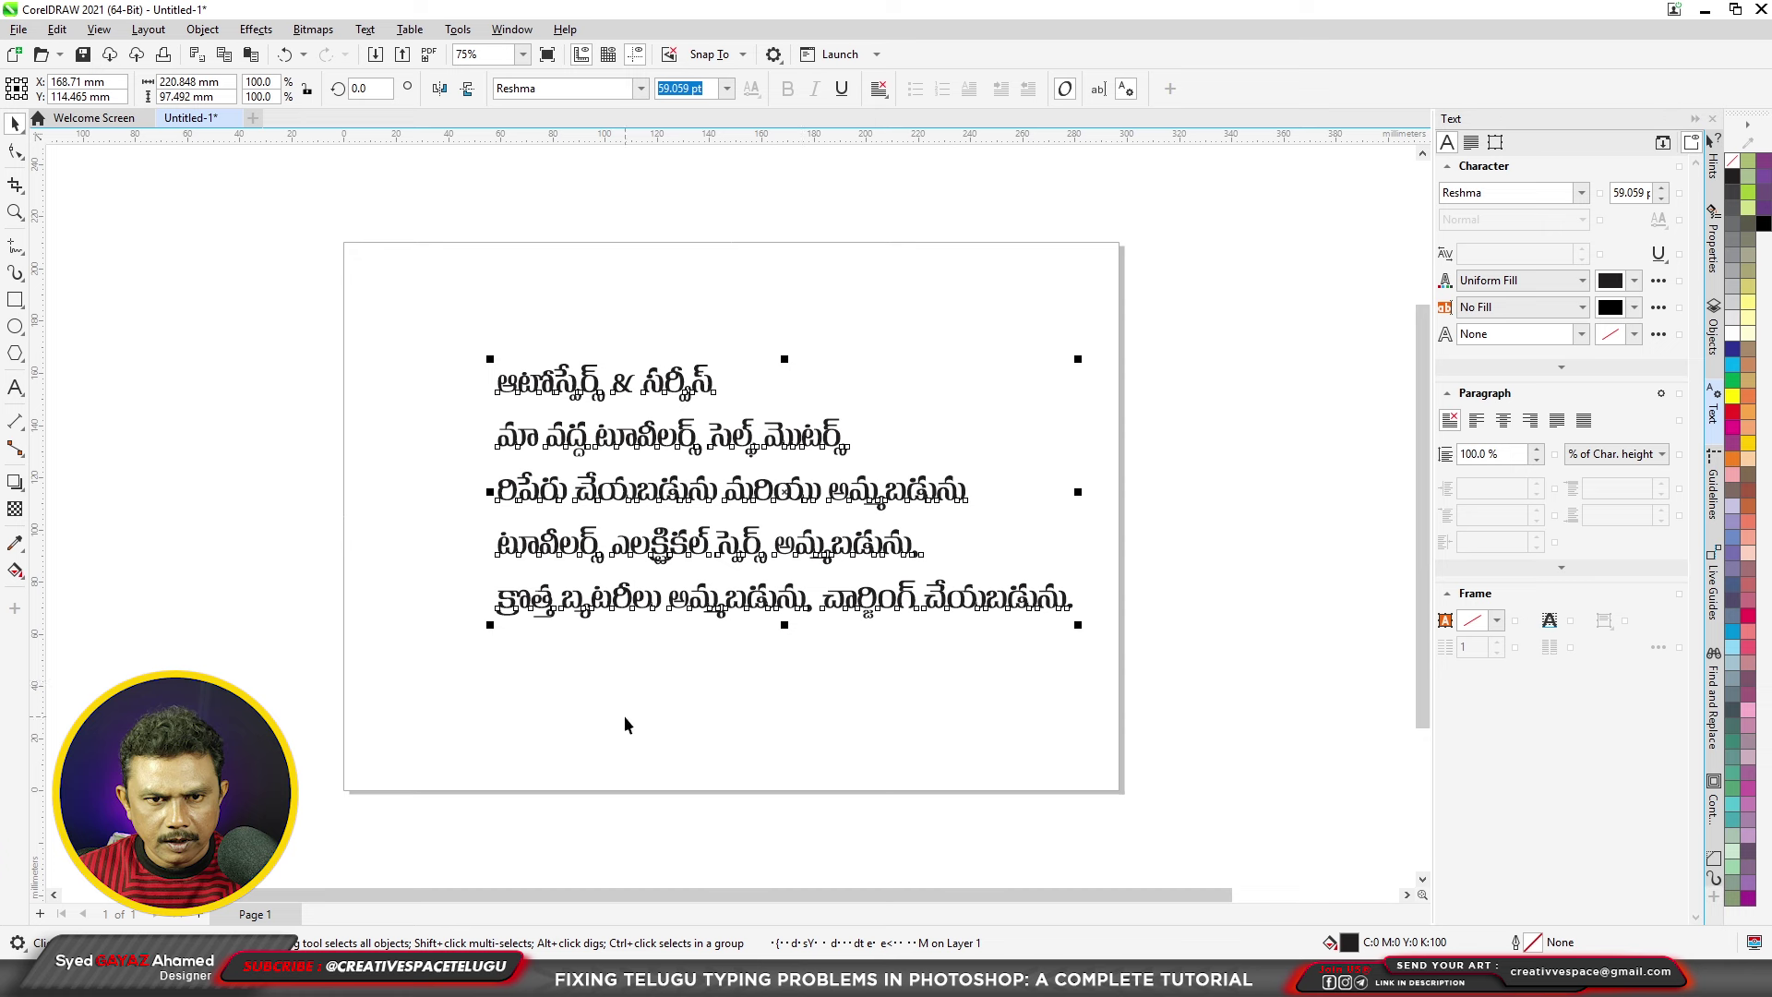
Step: Start a text line below the paragraph, then select and deselect the paragraph's text
{"action": "key", "text": "F8"}
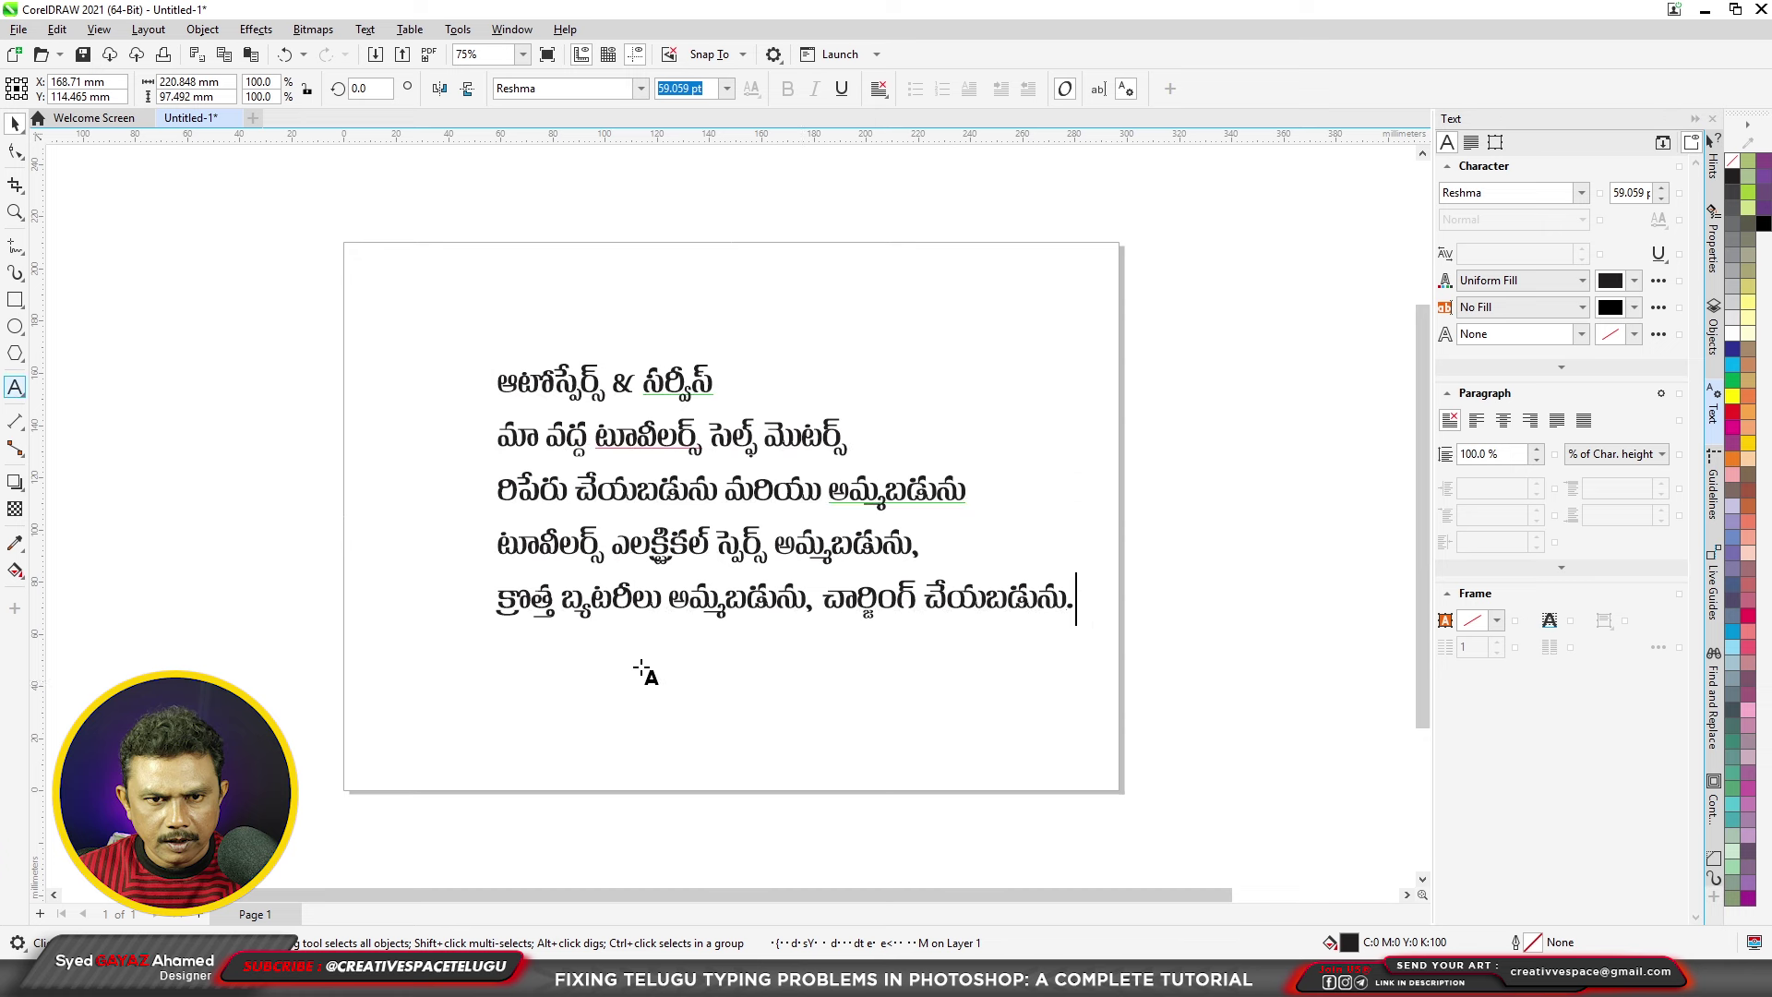
{"action": "left_click", "coordinate": [577, 699]}
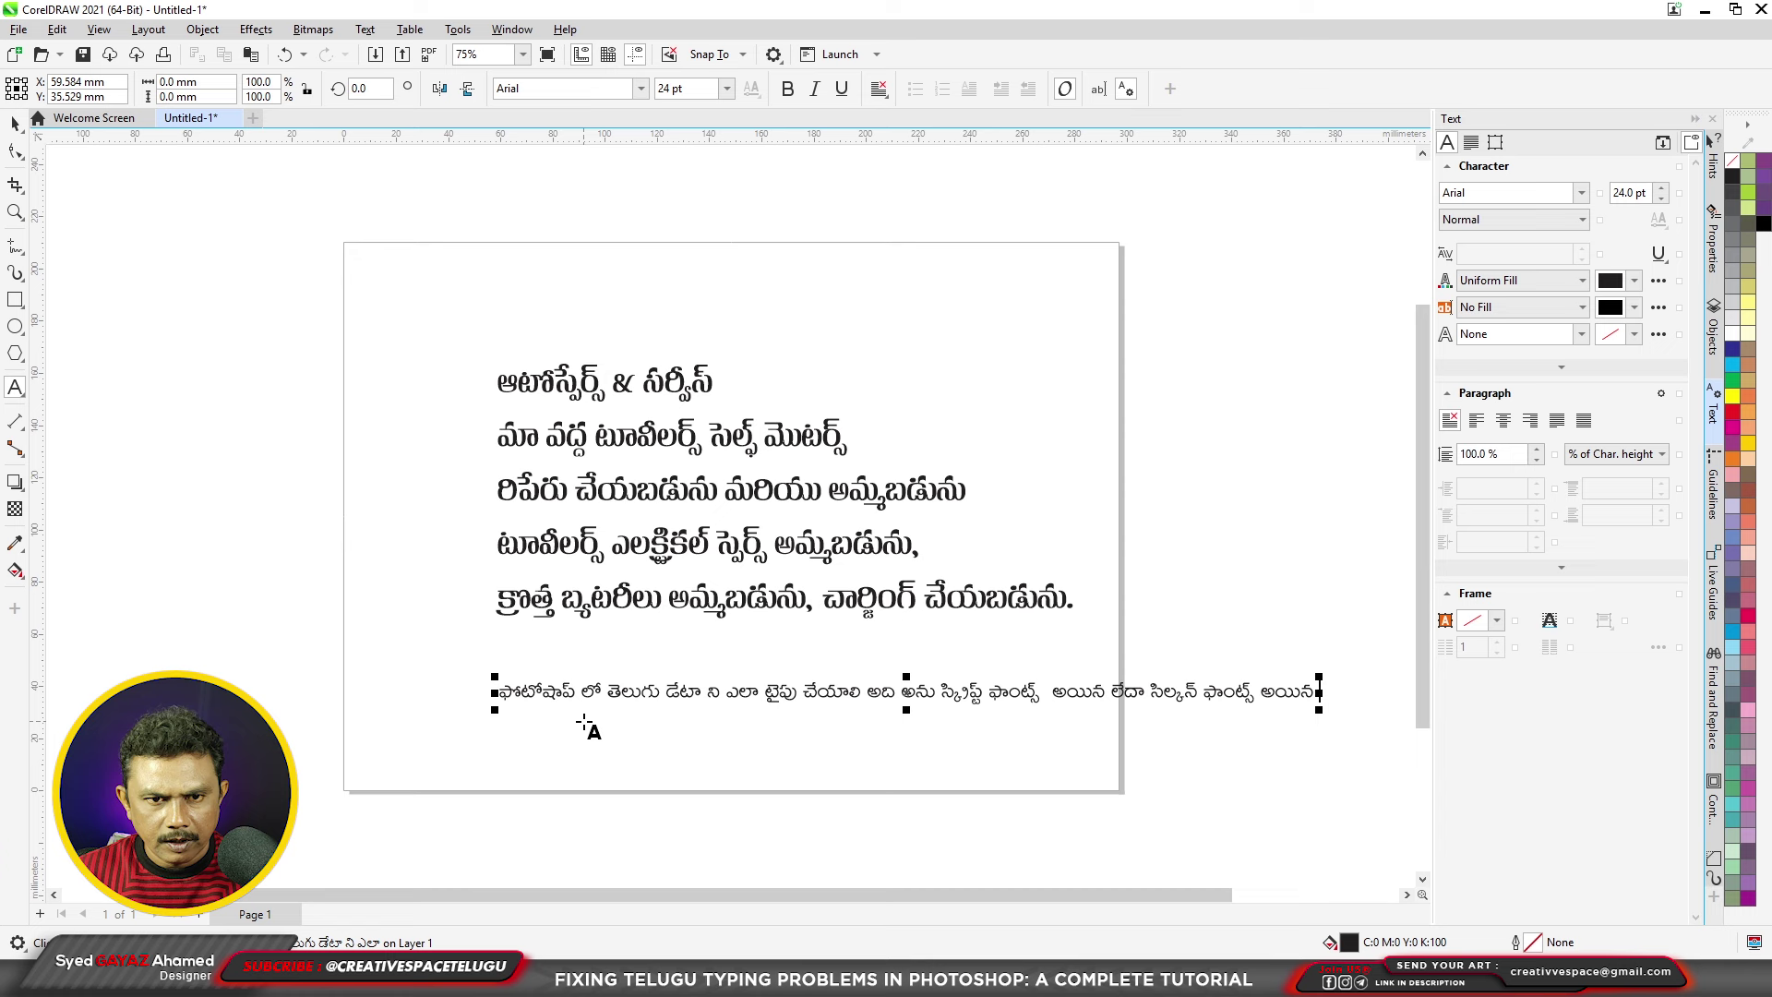
{"action": "left_click", "coordinate": [718, 565]}
{"action": "key", "text": "ctrl+a"}
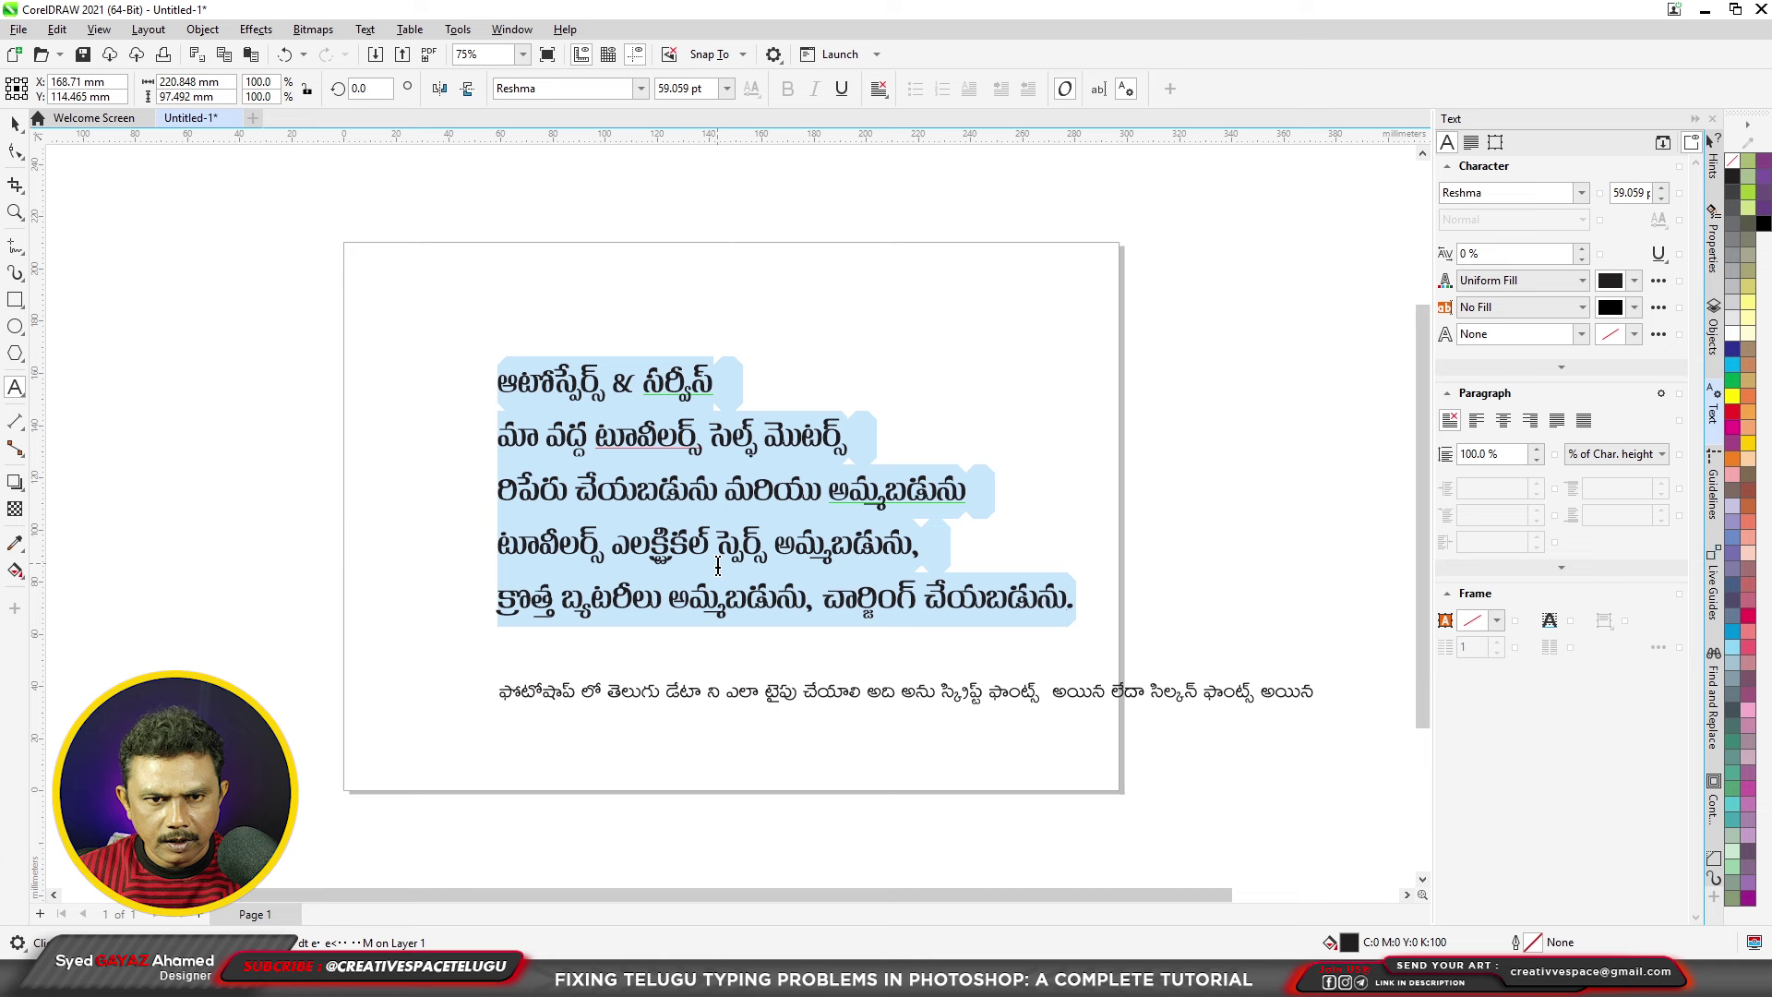
{"action": "left_click", "coordinate": [718, 566]}
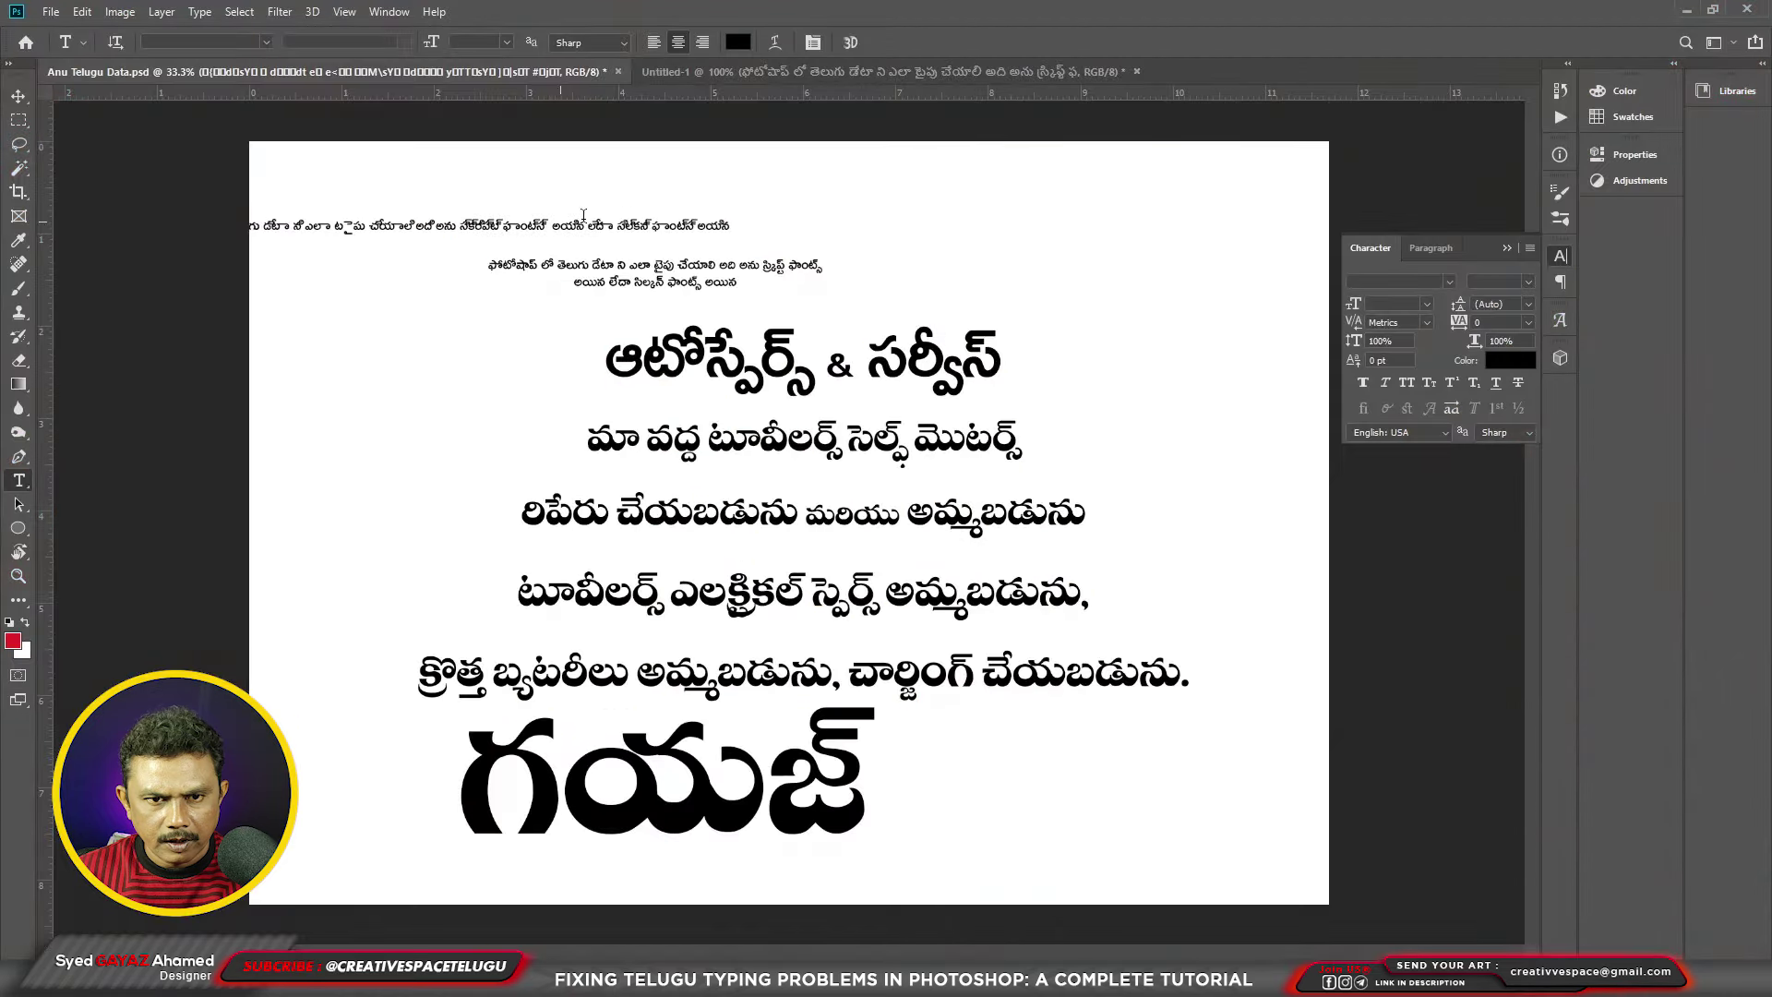
Step: Select all the Telugu paragraph text in the Photoshop text layer for copying
{"action": "left_click", "coordinate": [775, 418]}
{"action": "key", "text": "ctrl+a"}
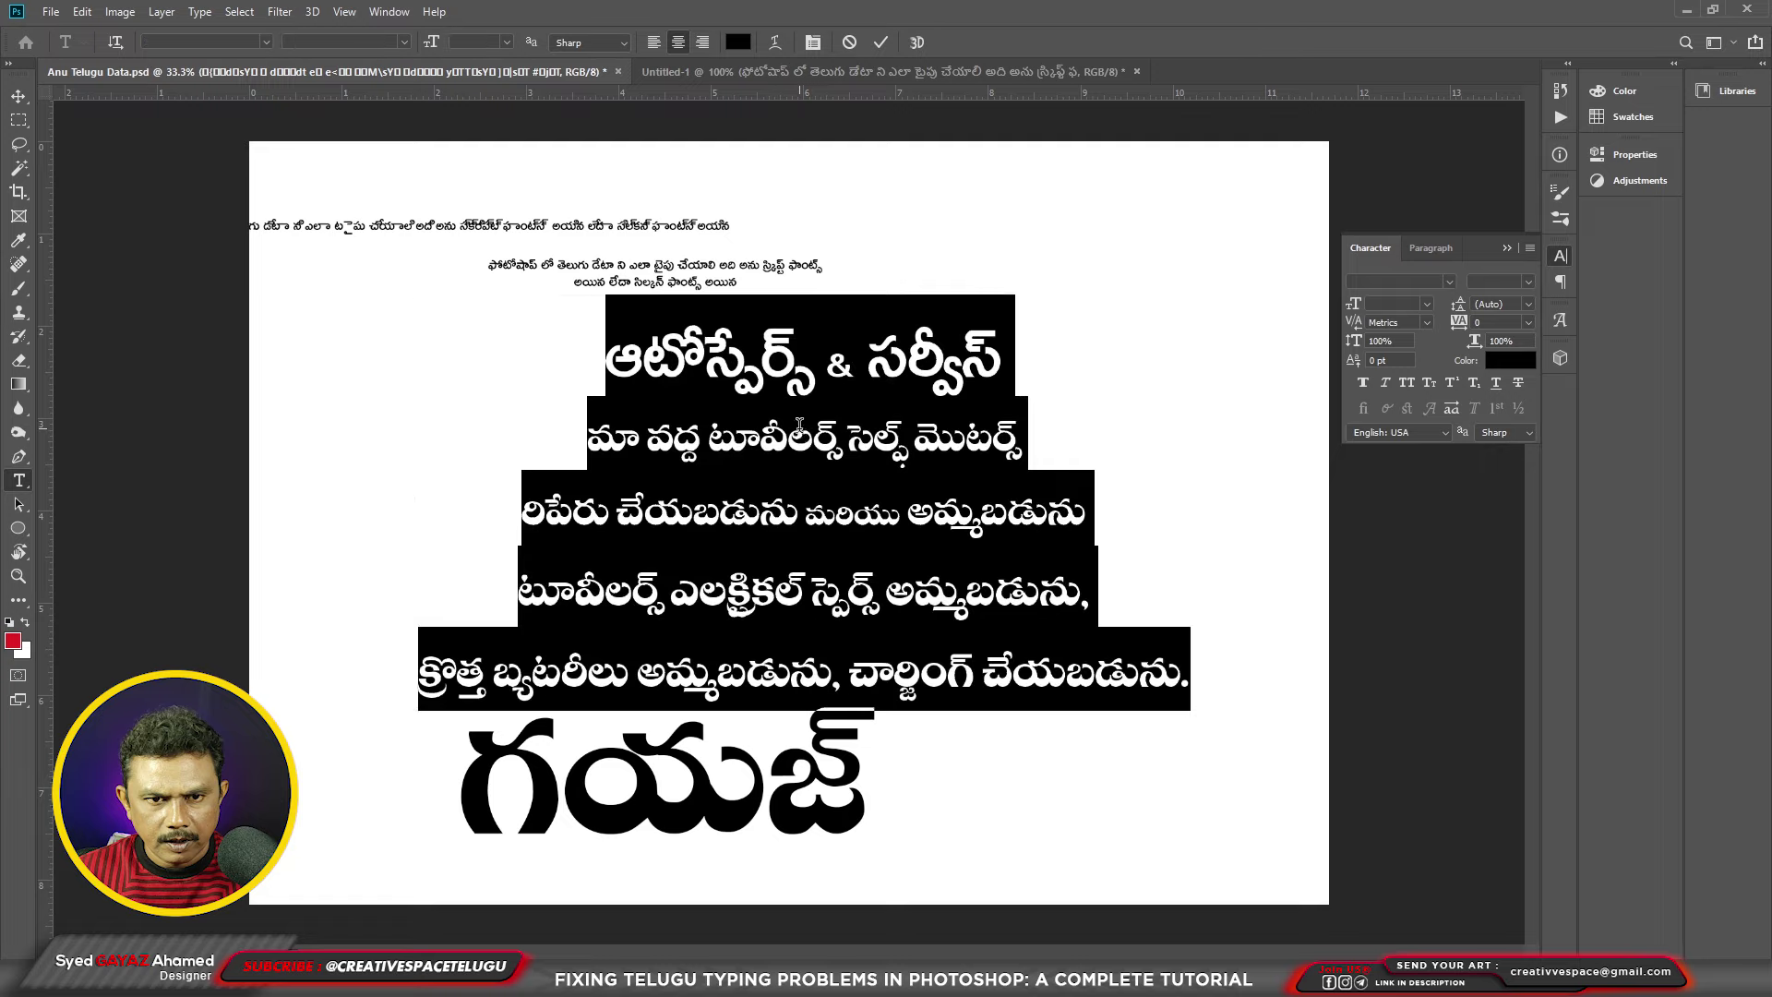
{"action": "key", "text": "ctrl+Return"}
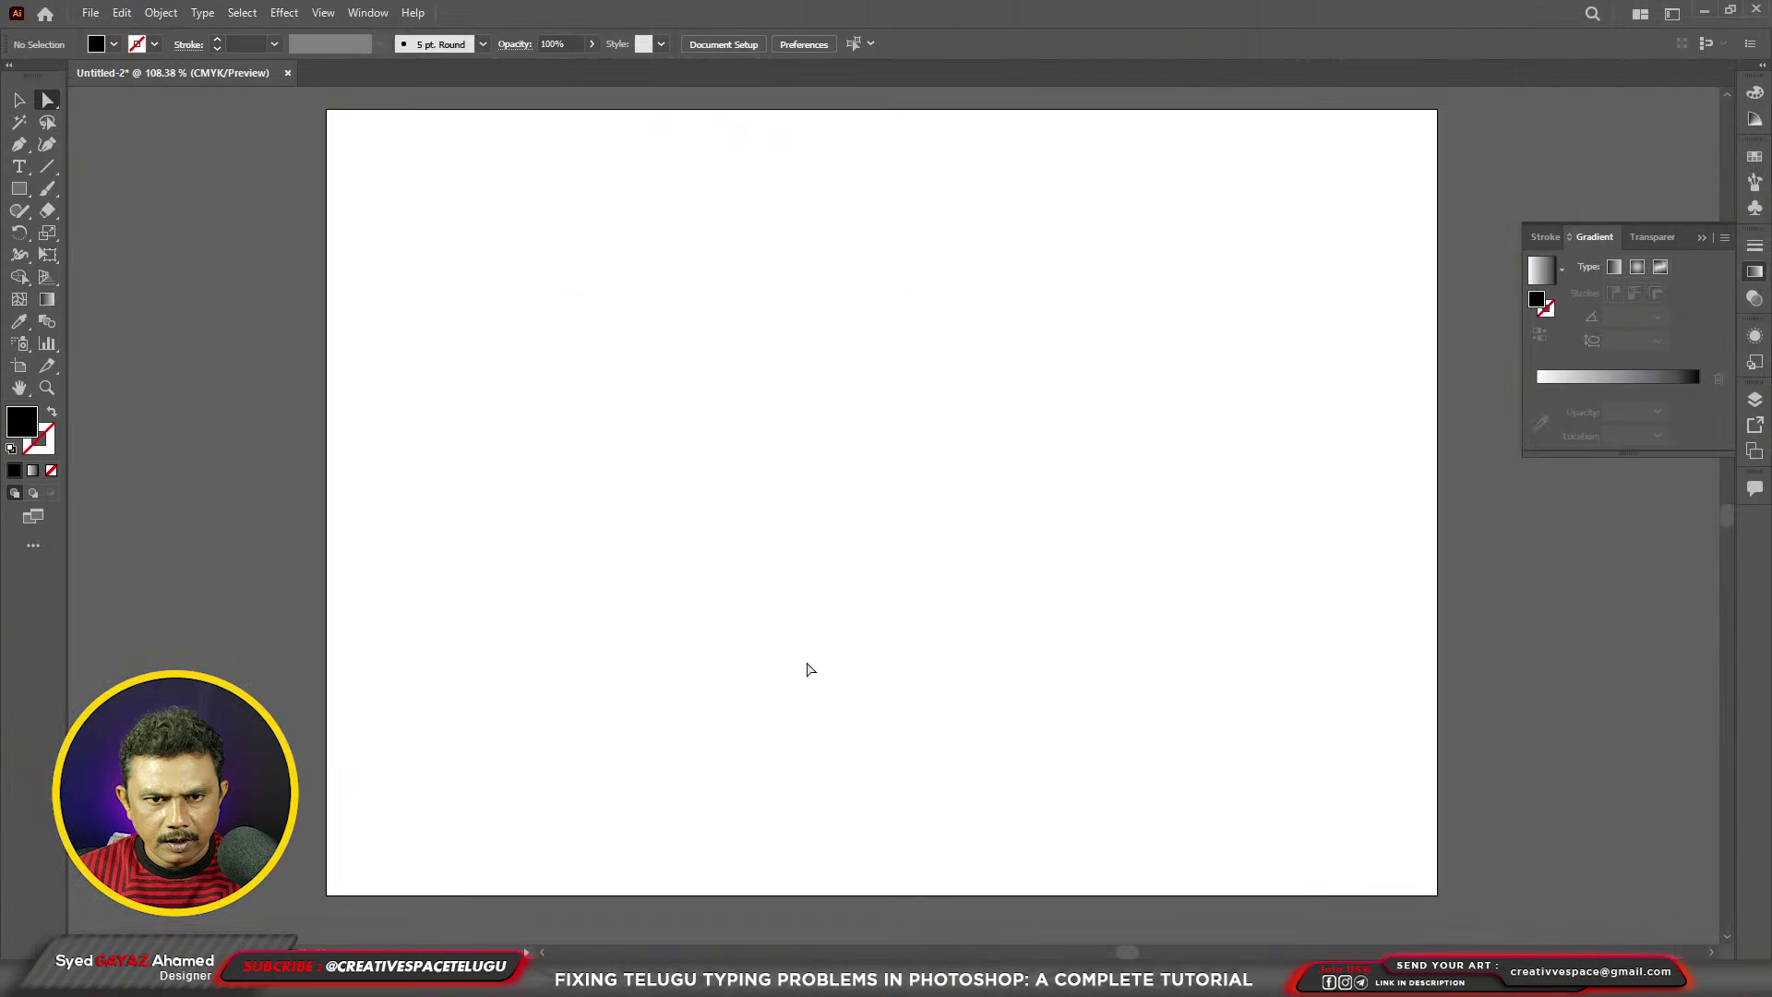
Step: Paste the paragraph into a new Illustrator text object, then delete that text frame
{"action": "key", "text": "t"}
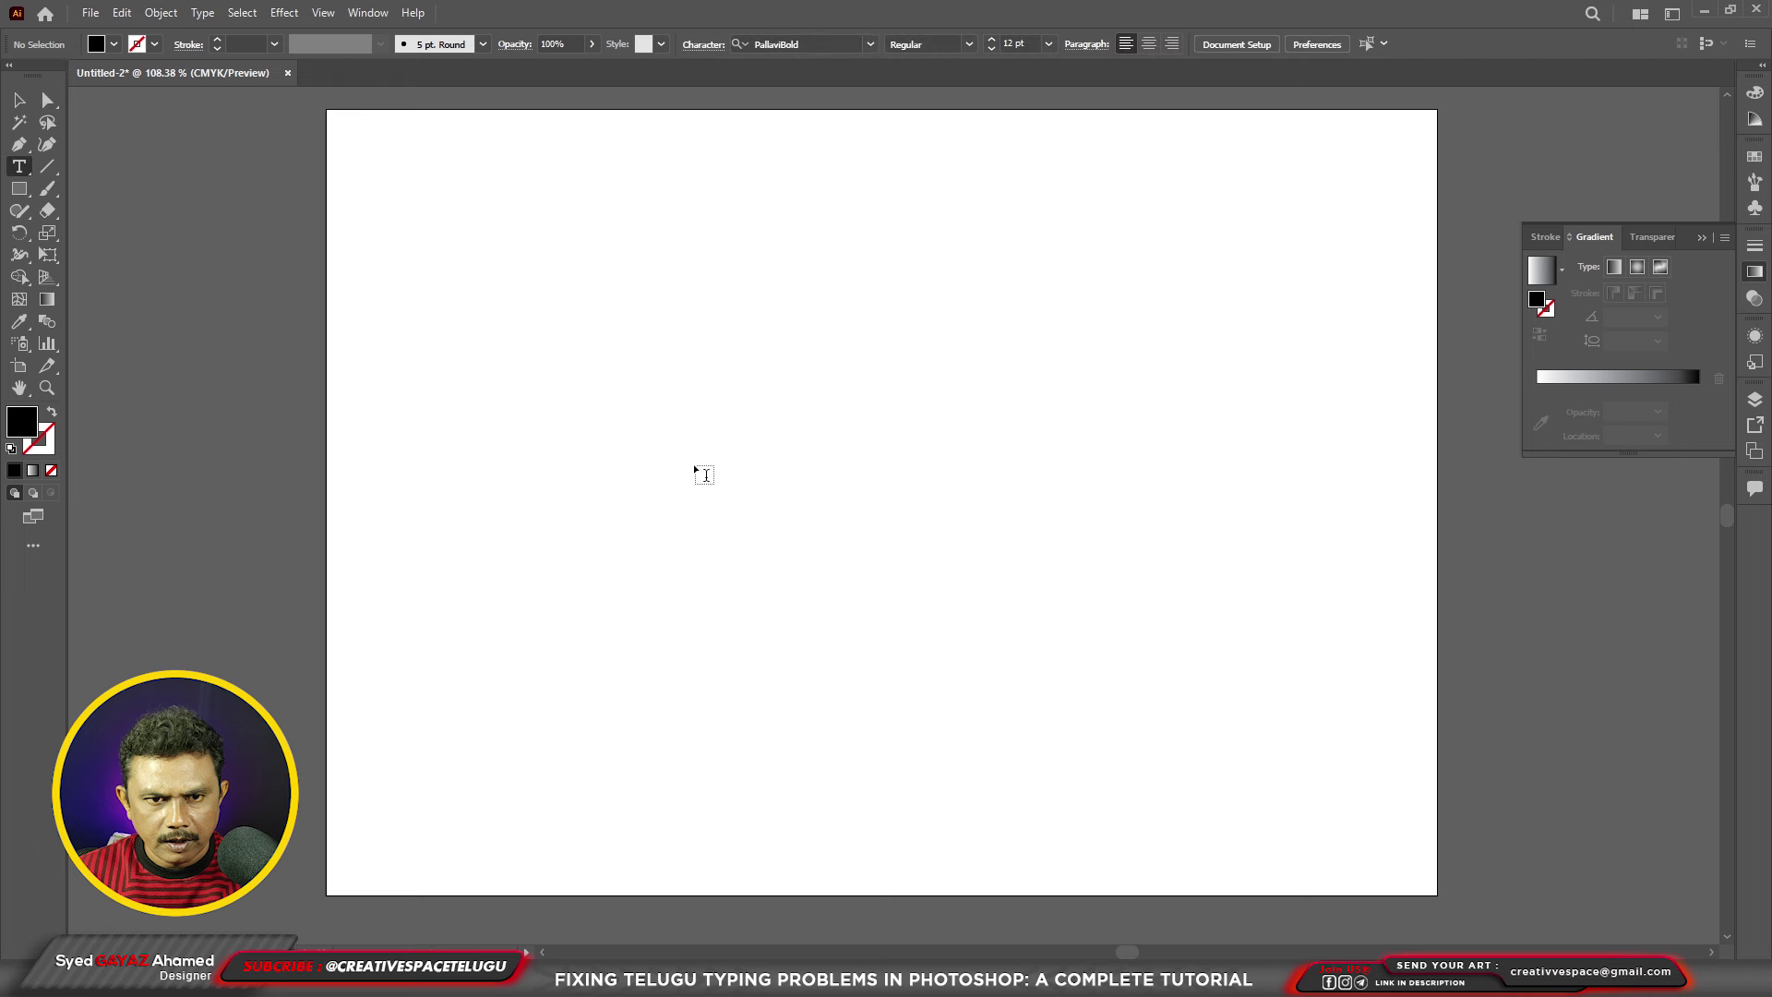
{"action": "left_click", "coordinate": [694, 465]}
{"action": "key", "text": "ctrl+v"}
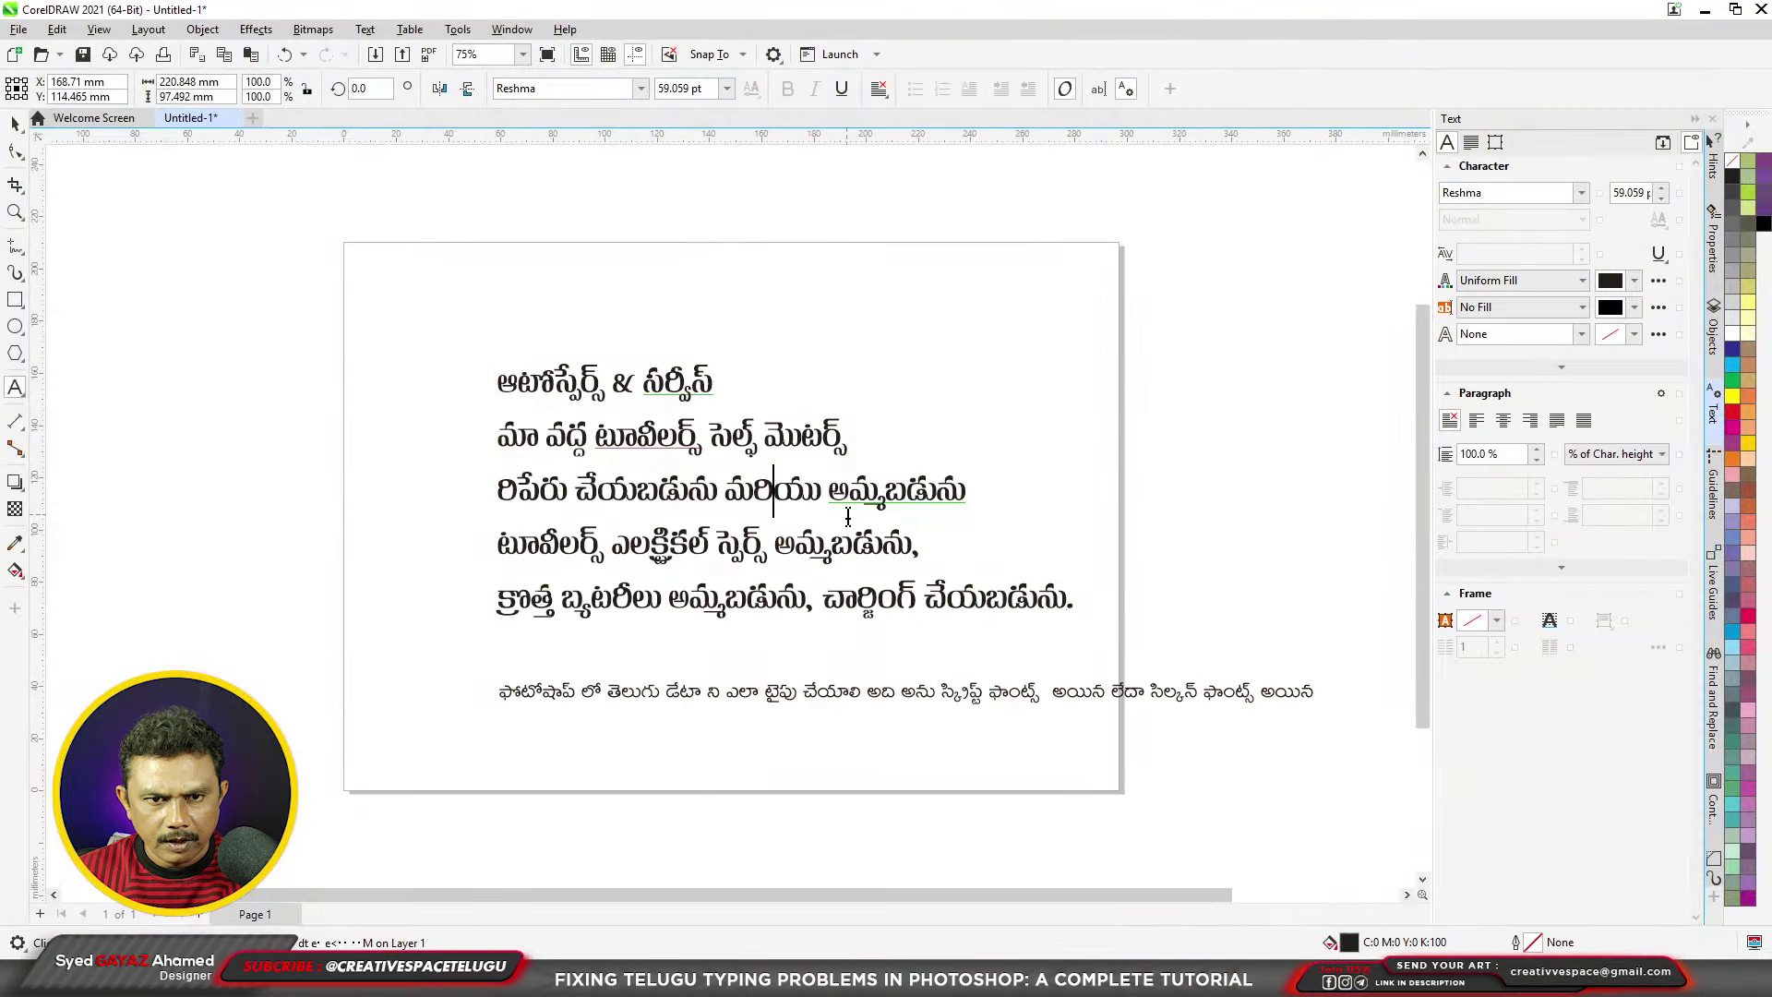
{"action": "key", "text": "ctrl+a"}
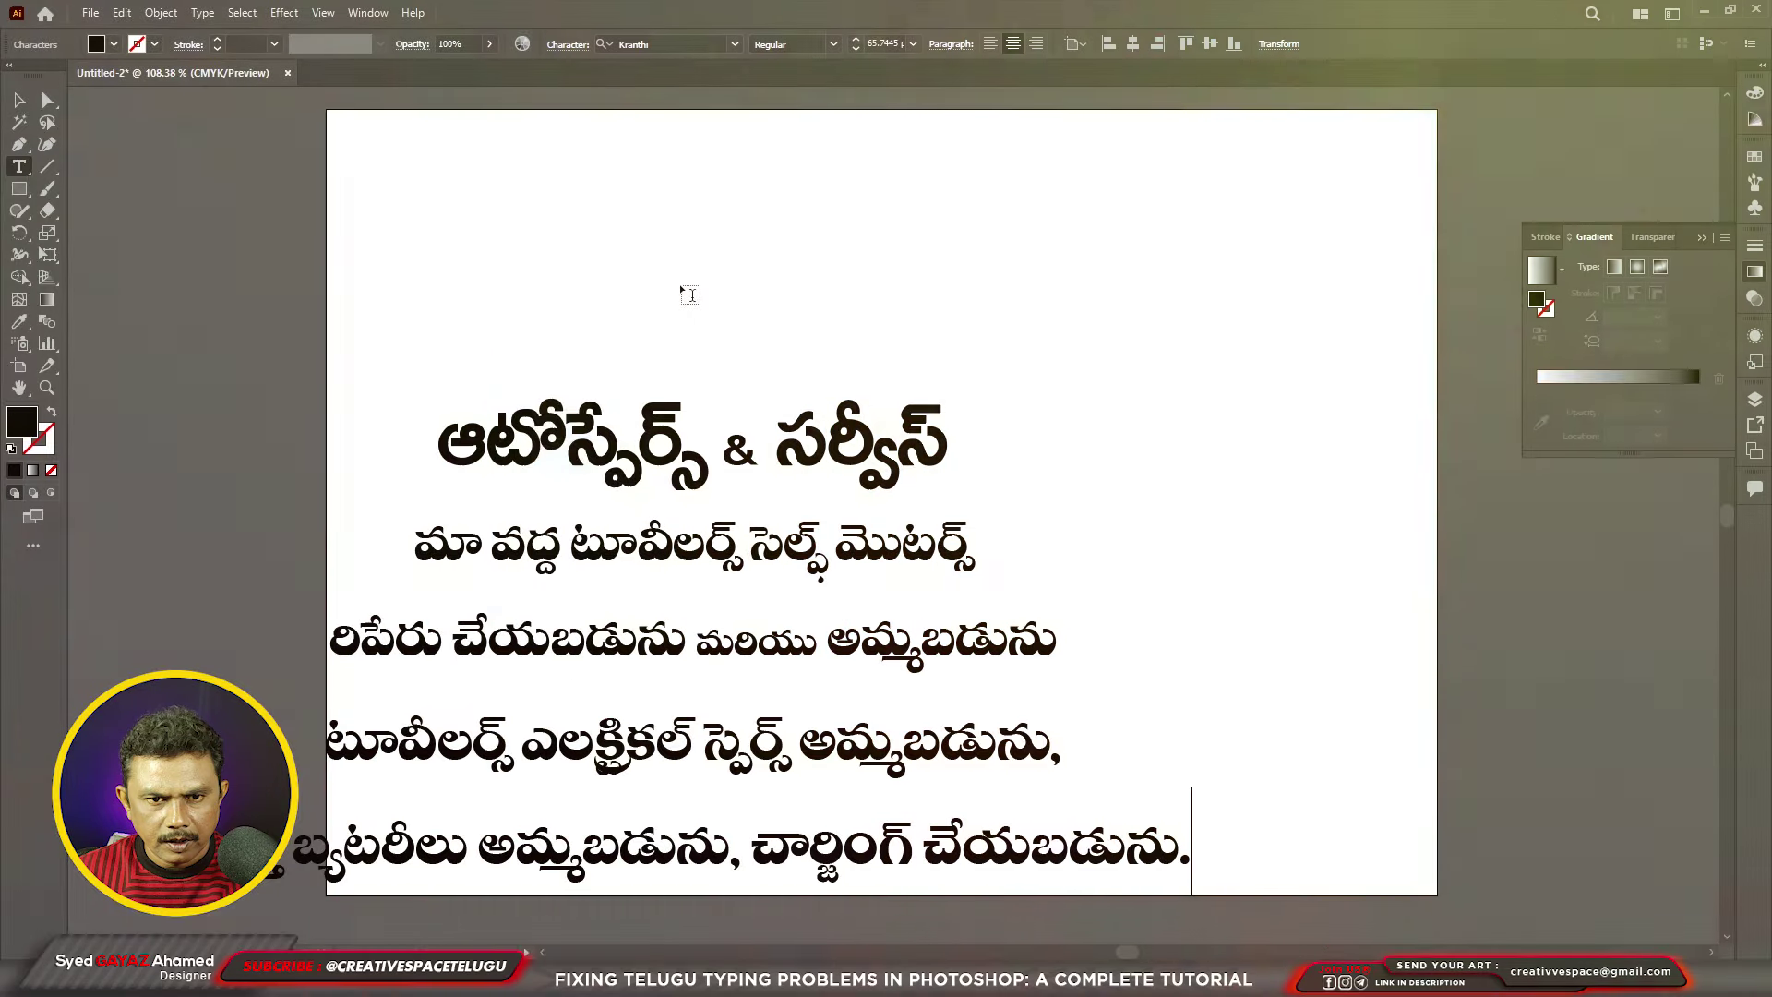
{"action": "left_click", "coordinate": [19, 100]}
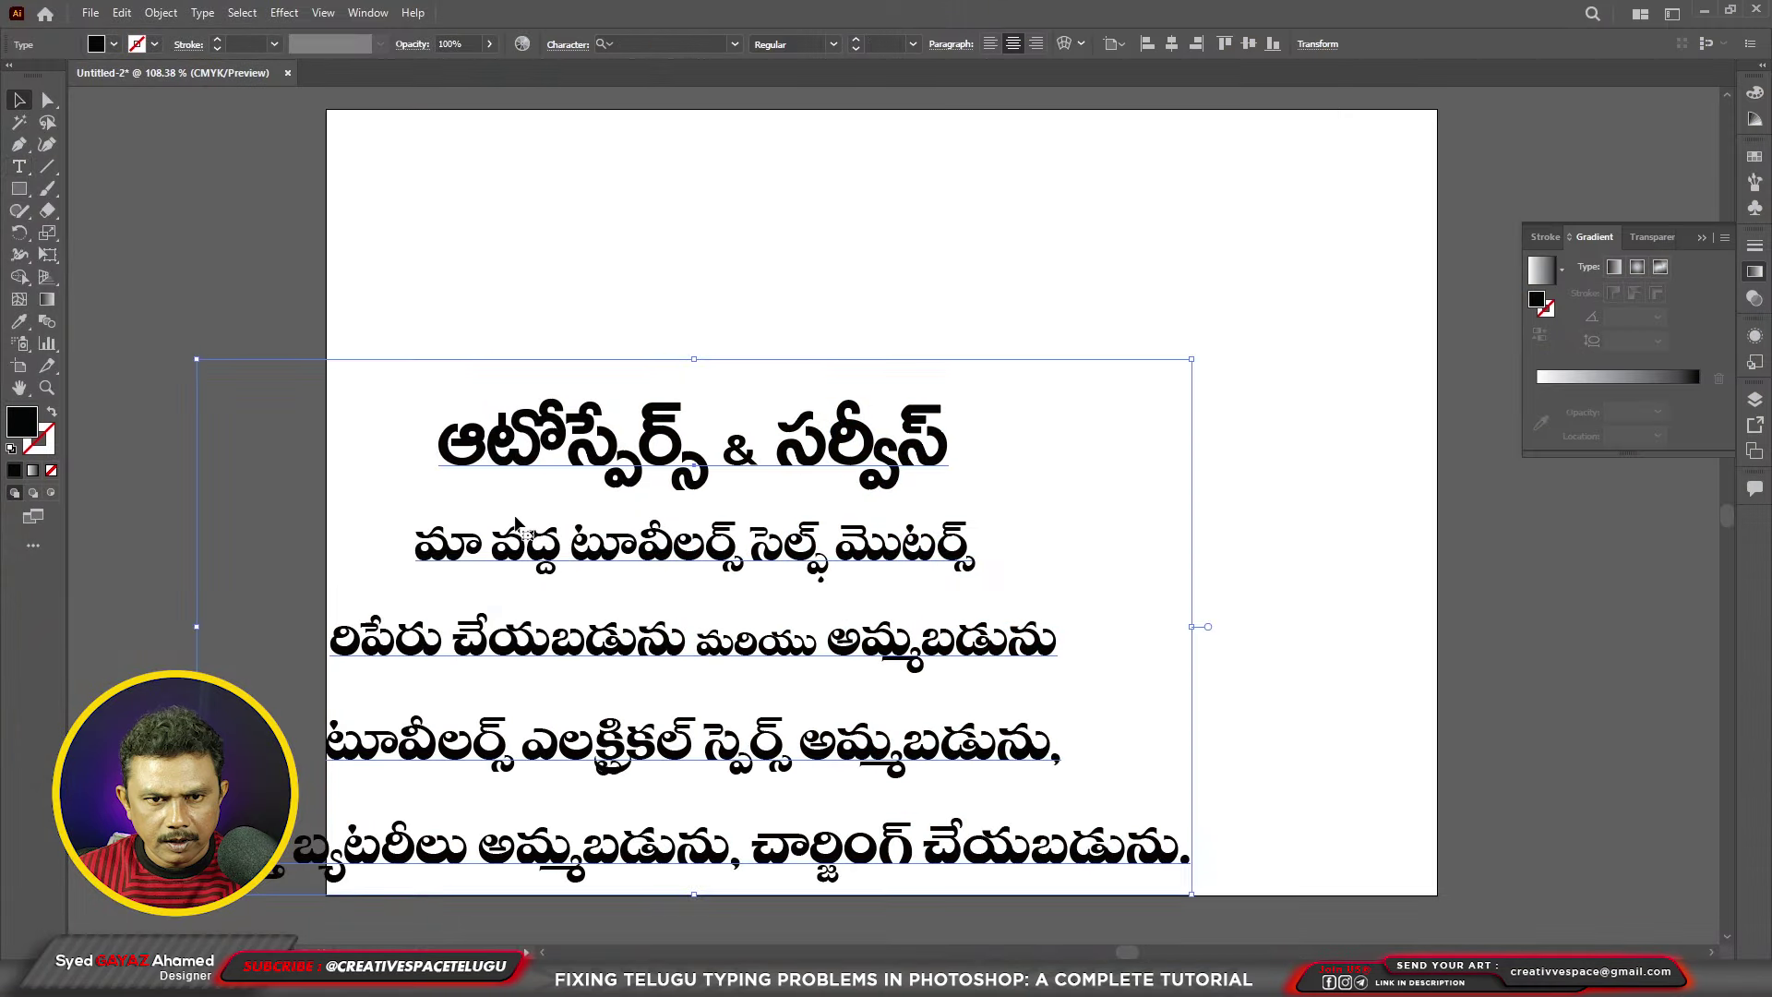
{"action": "key", "text": "Delete"}
Step: Paste the CorelDRAW Telugu paragraph into a new Illustrator text object and set it in PragathiSpecial
{"action": "key", "text": "t"}
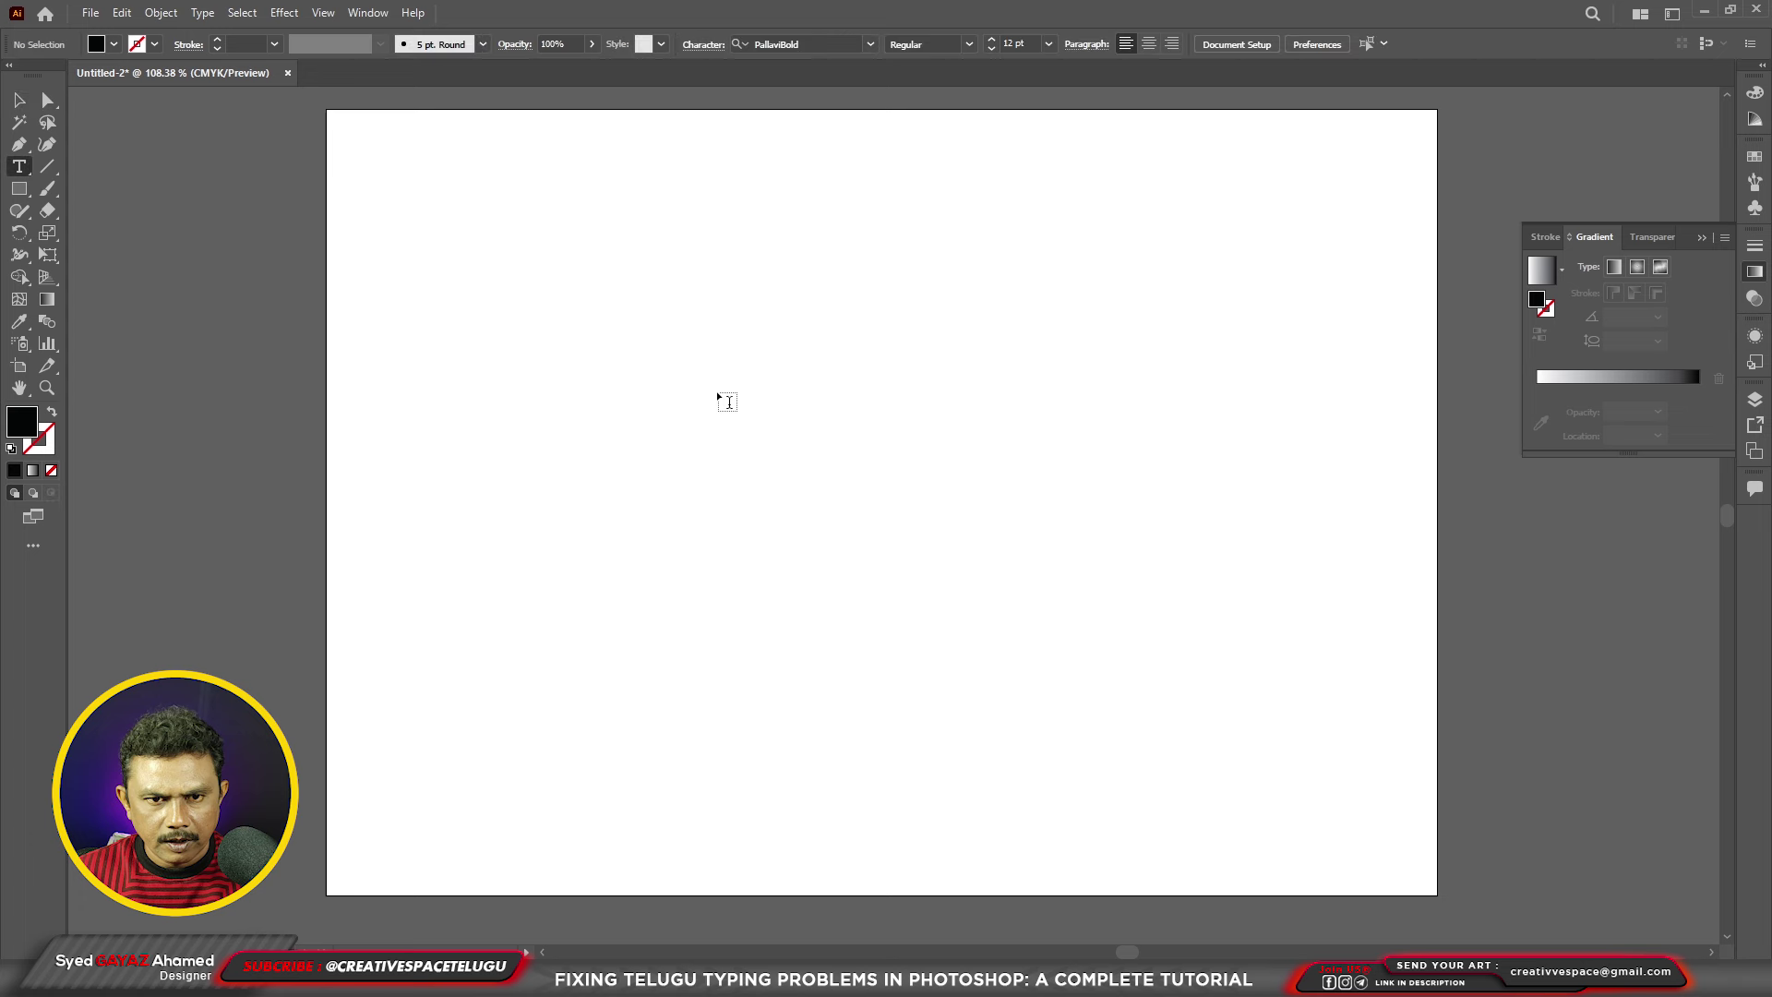
{"action": "left_click", "coordinate": [717, 392]}
{"action": "key", "text": "ctrl+v"}
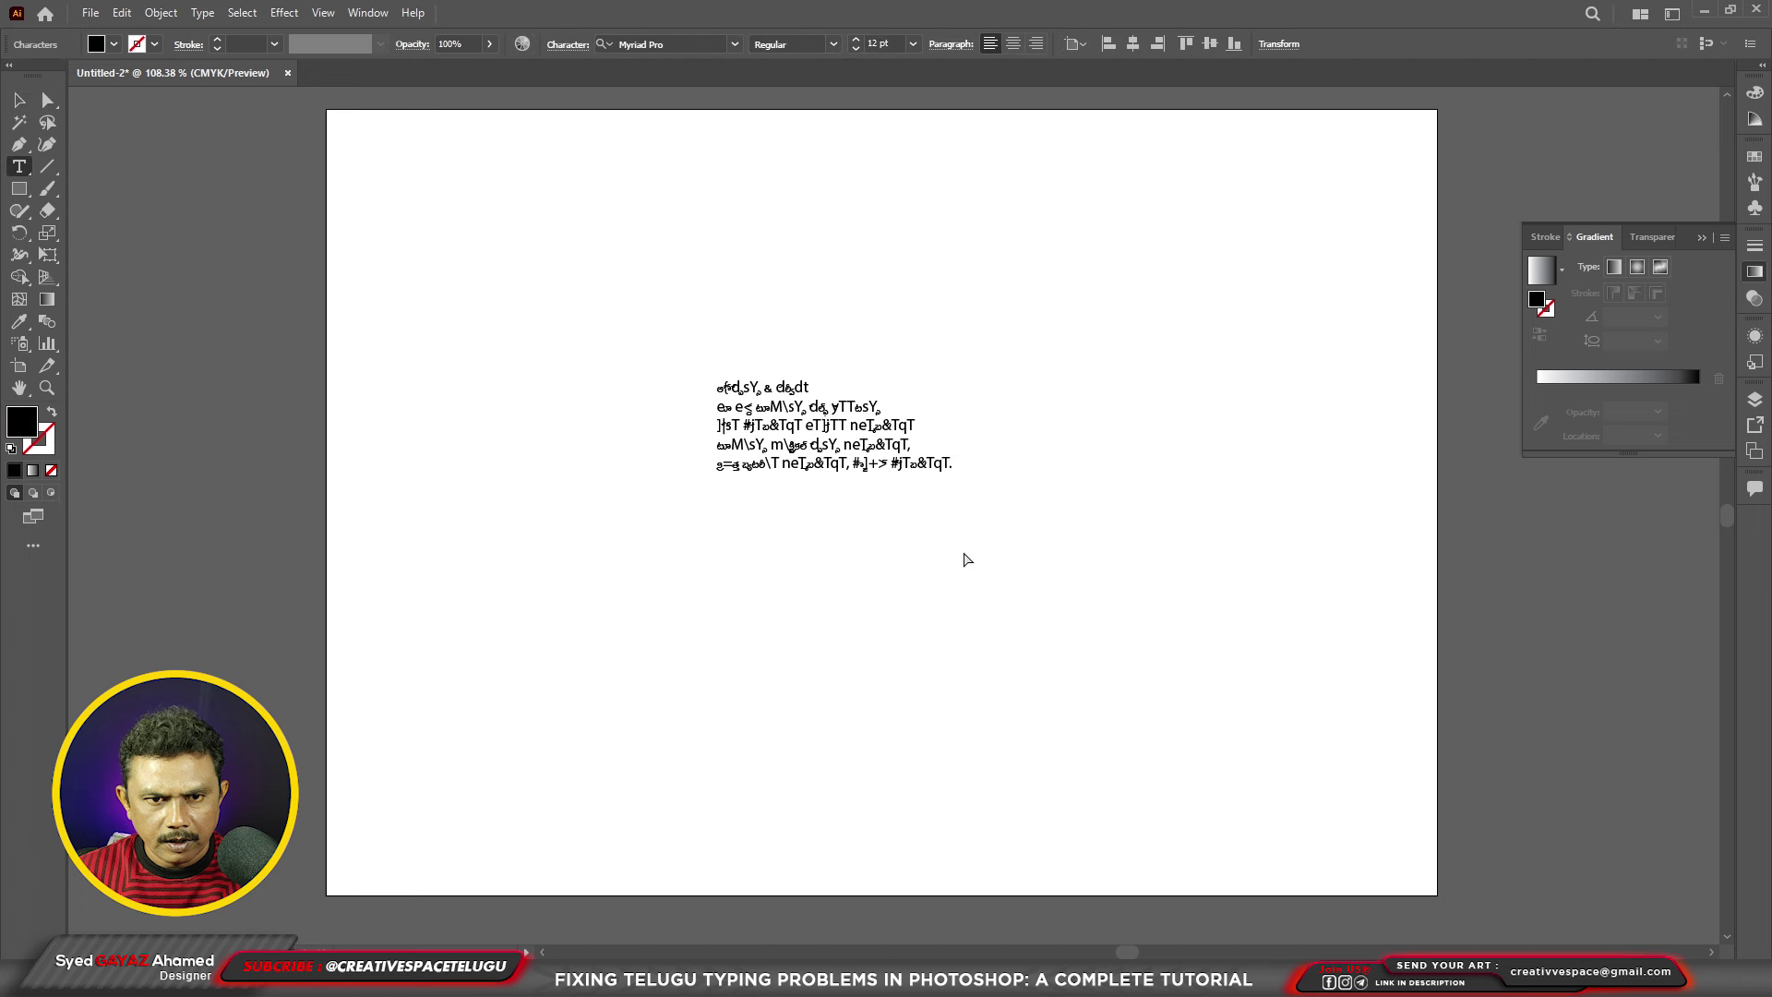
{"action": "key", "text": "ctrl+a"}
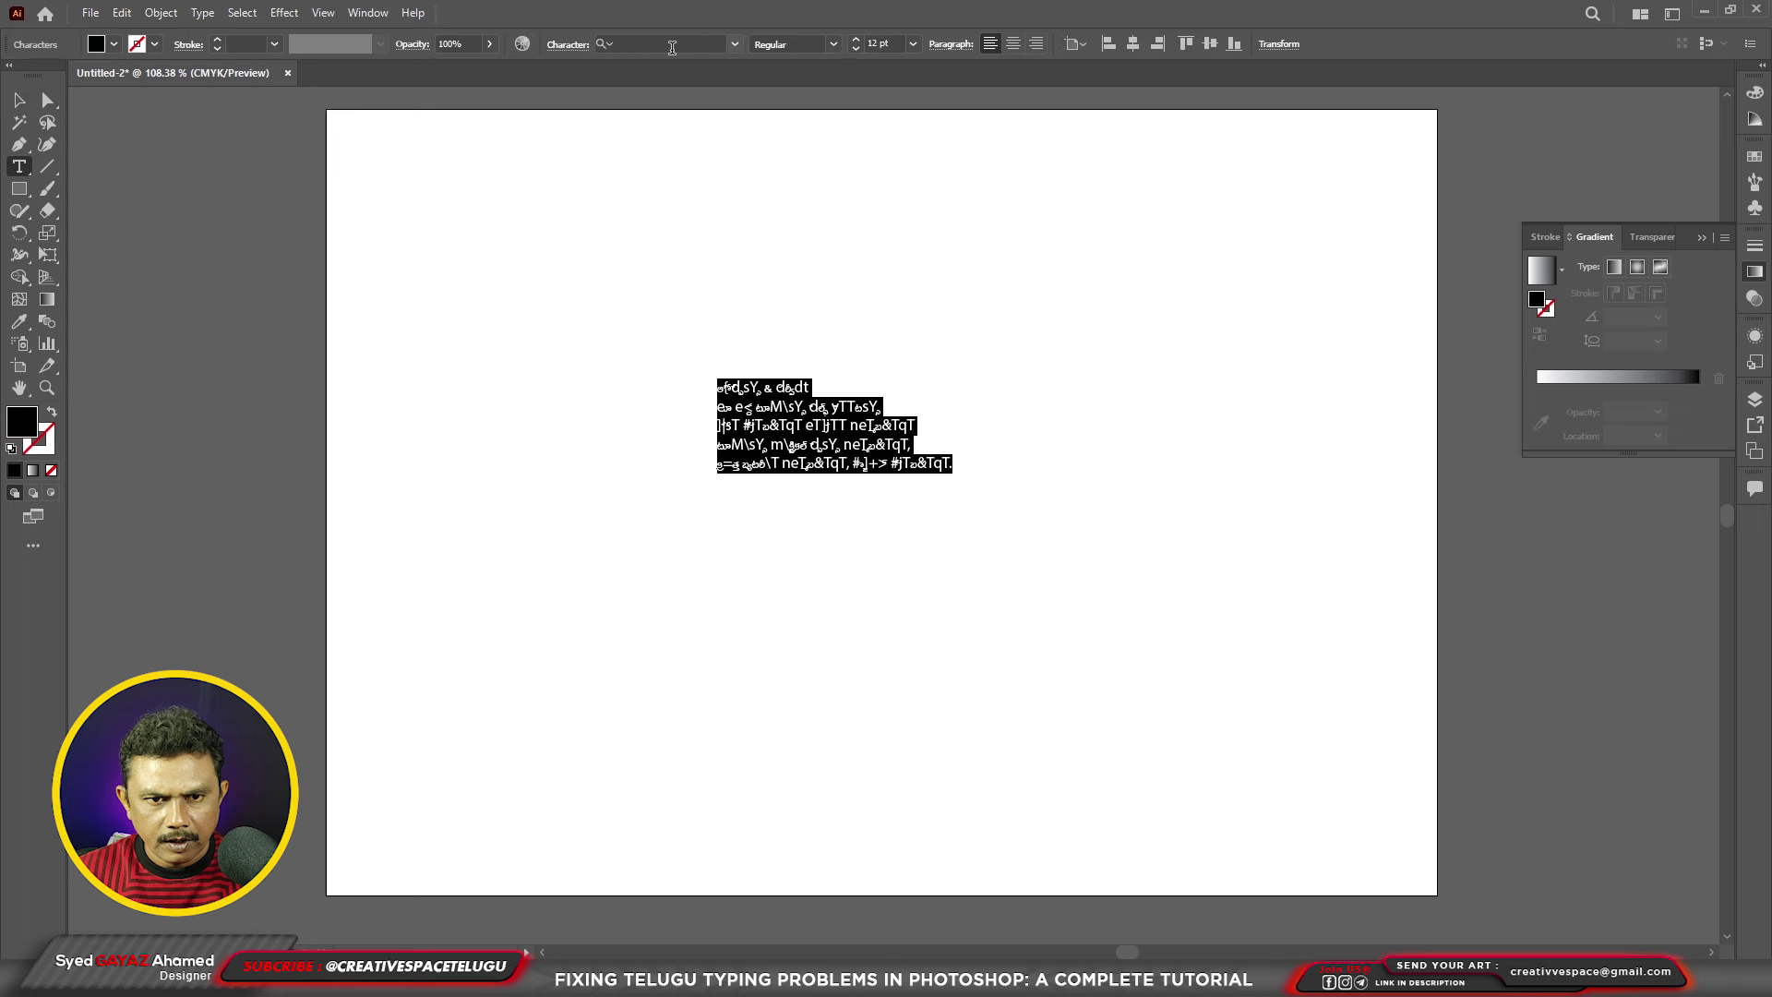
{"action": "left_click", "coordinate": [670, 45]}
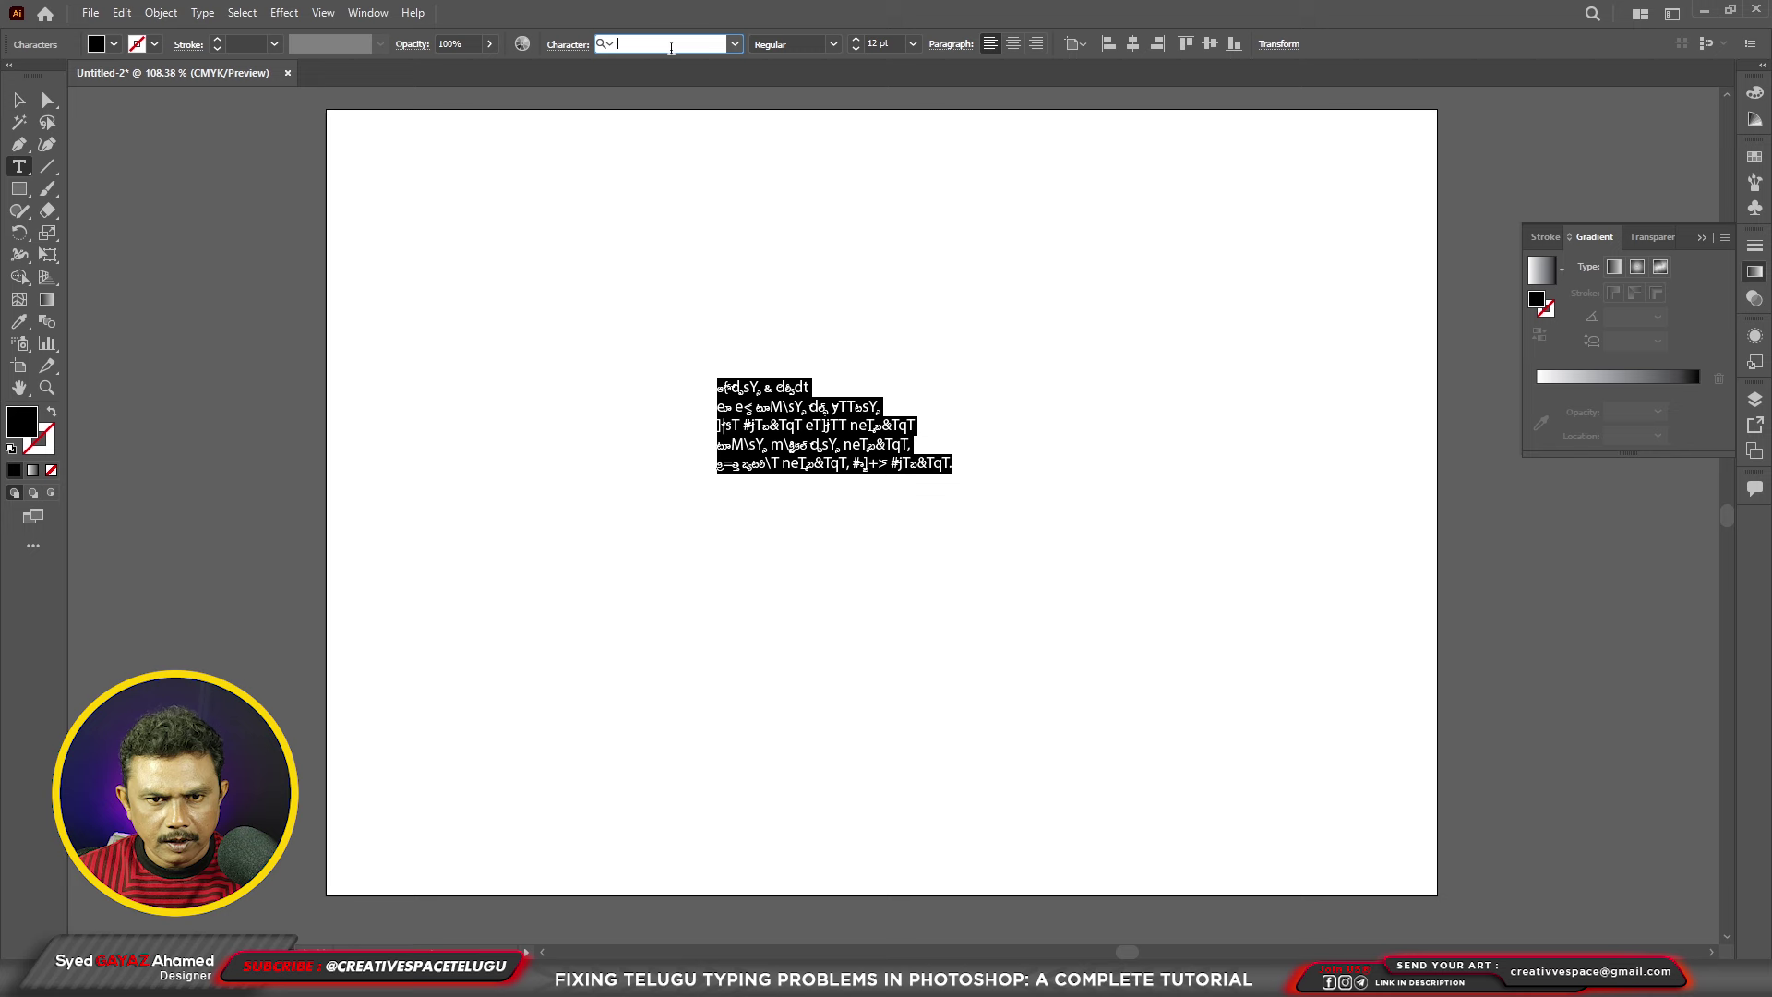
{"action": "type", "text": "aragi"}
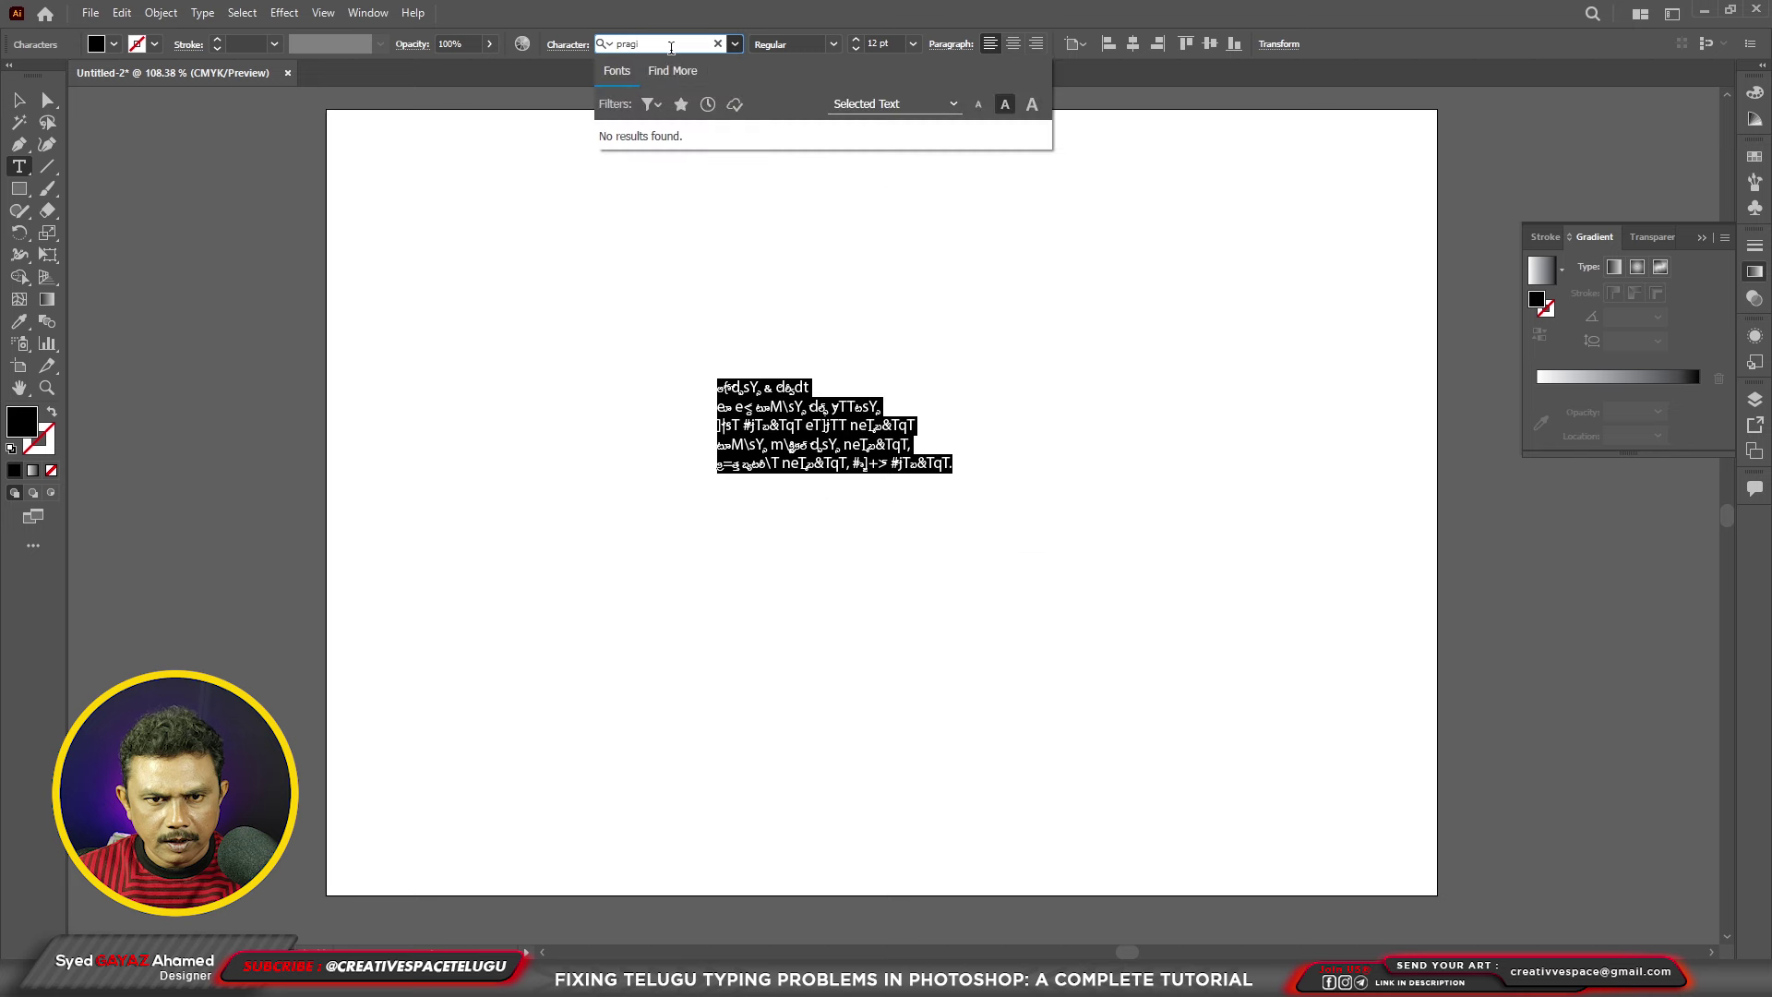
{"action": "key", "text": "BackSpace"}
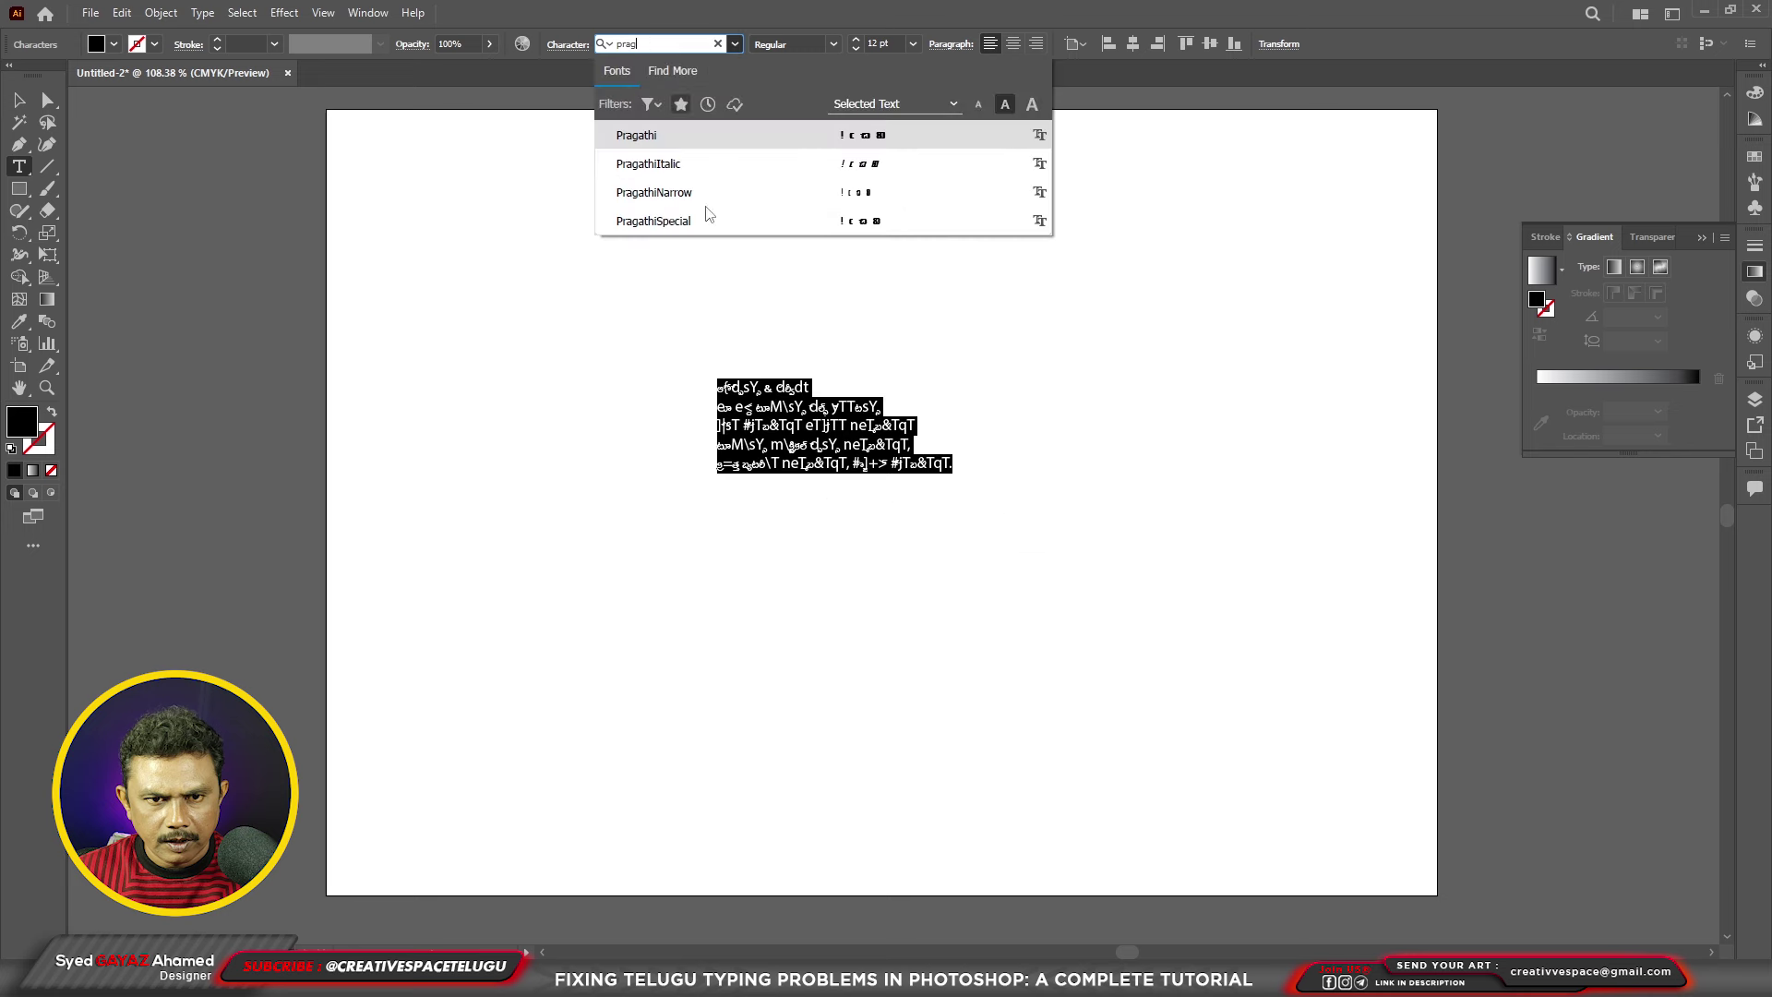
{"action": "left_click", "coordinate": [711, 219]}
Step: Deselect the text, re-enter it, and undo then redo the last change
{"action": "left_click", "coordinate": [17, 100]}
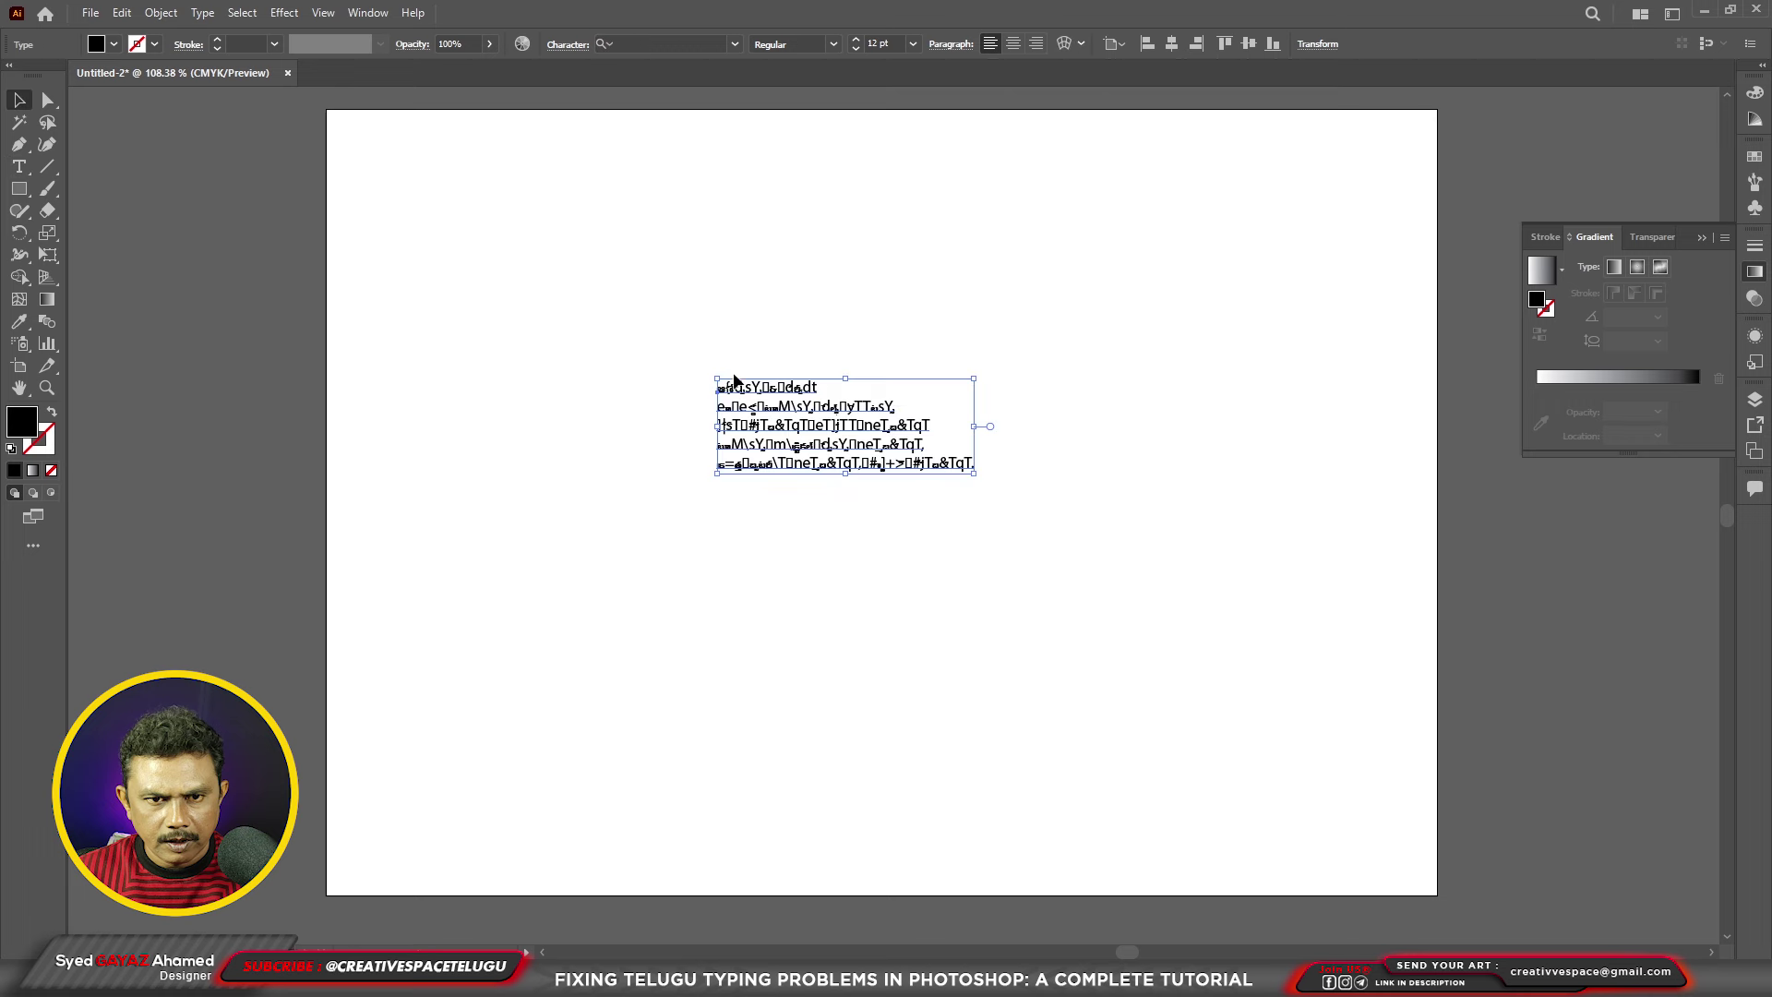
{"action": "left_click", "coordinate": [699, 131]}
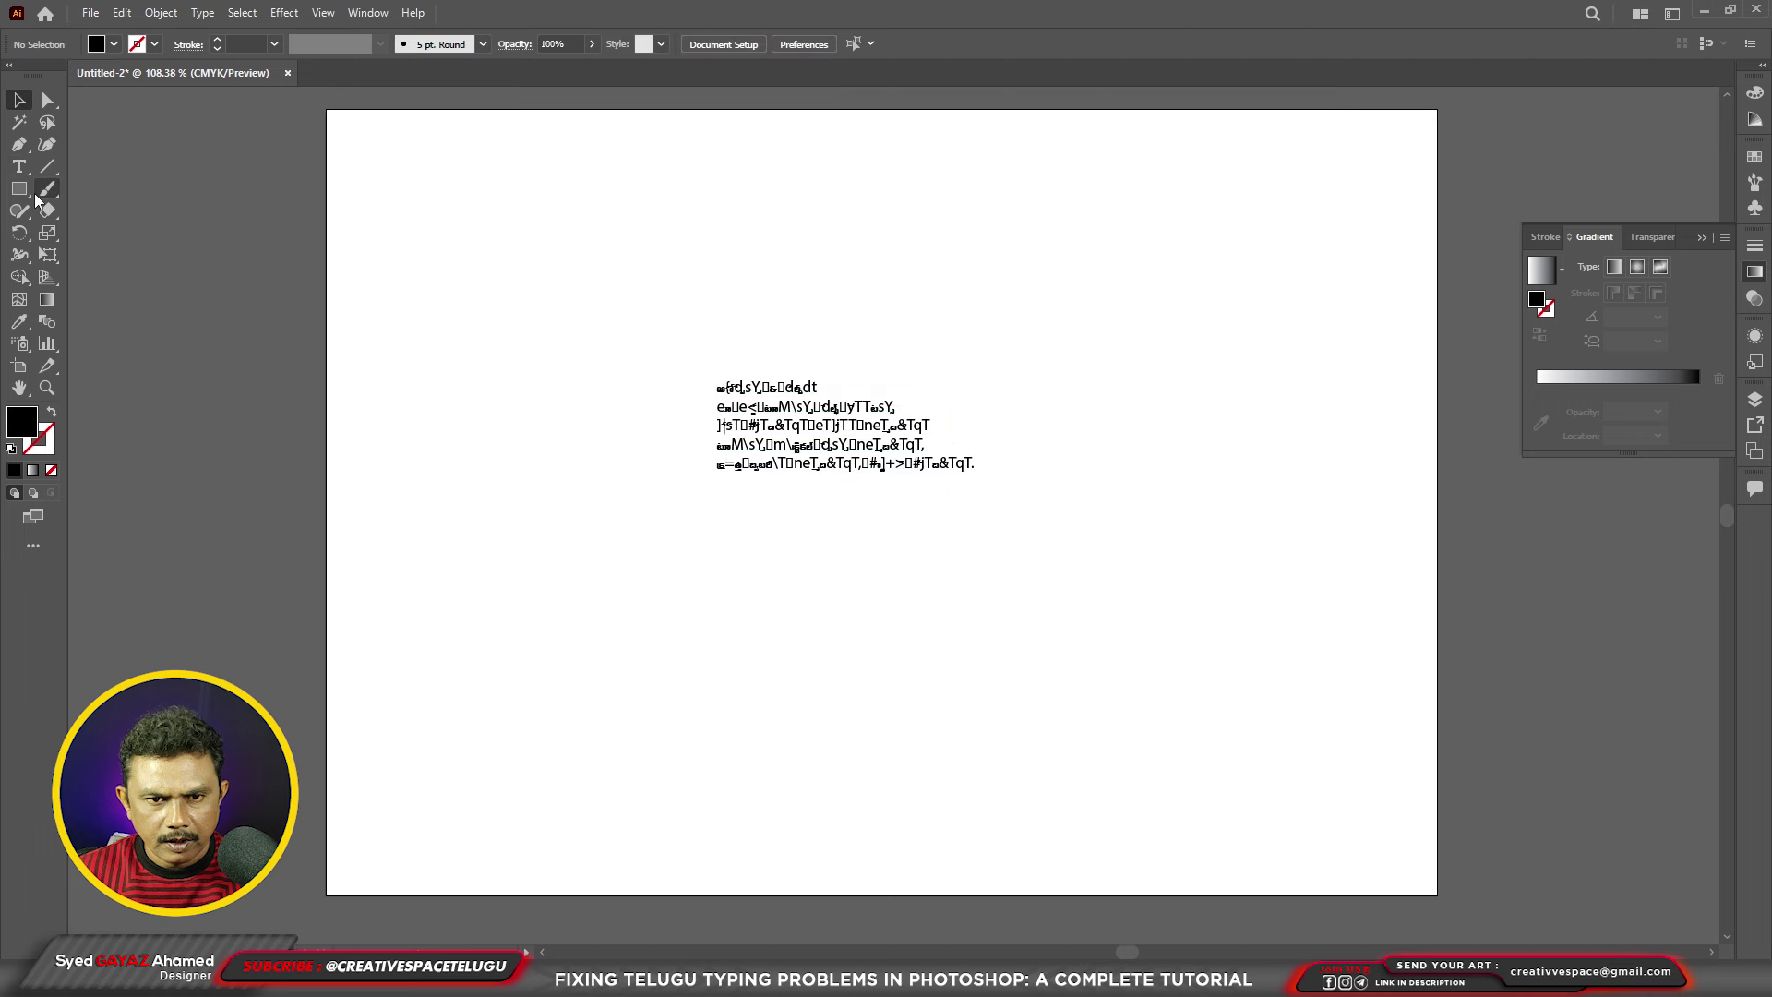
{"action": "left_click", "coordinate": [18, 167]}
{"action": "left_click", "coordinate": [811, 406]}
{"action": "key", "text": "ctrl+z"}
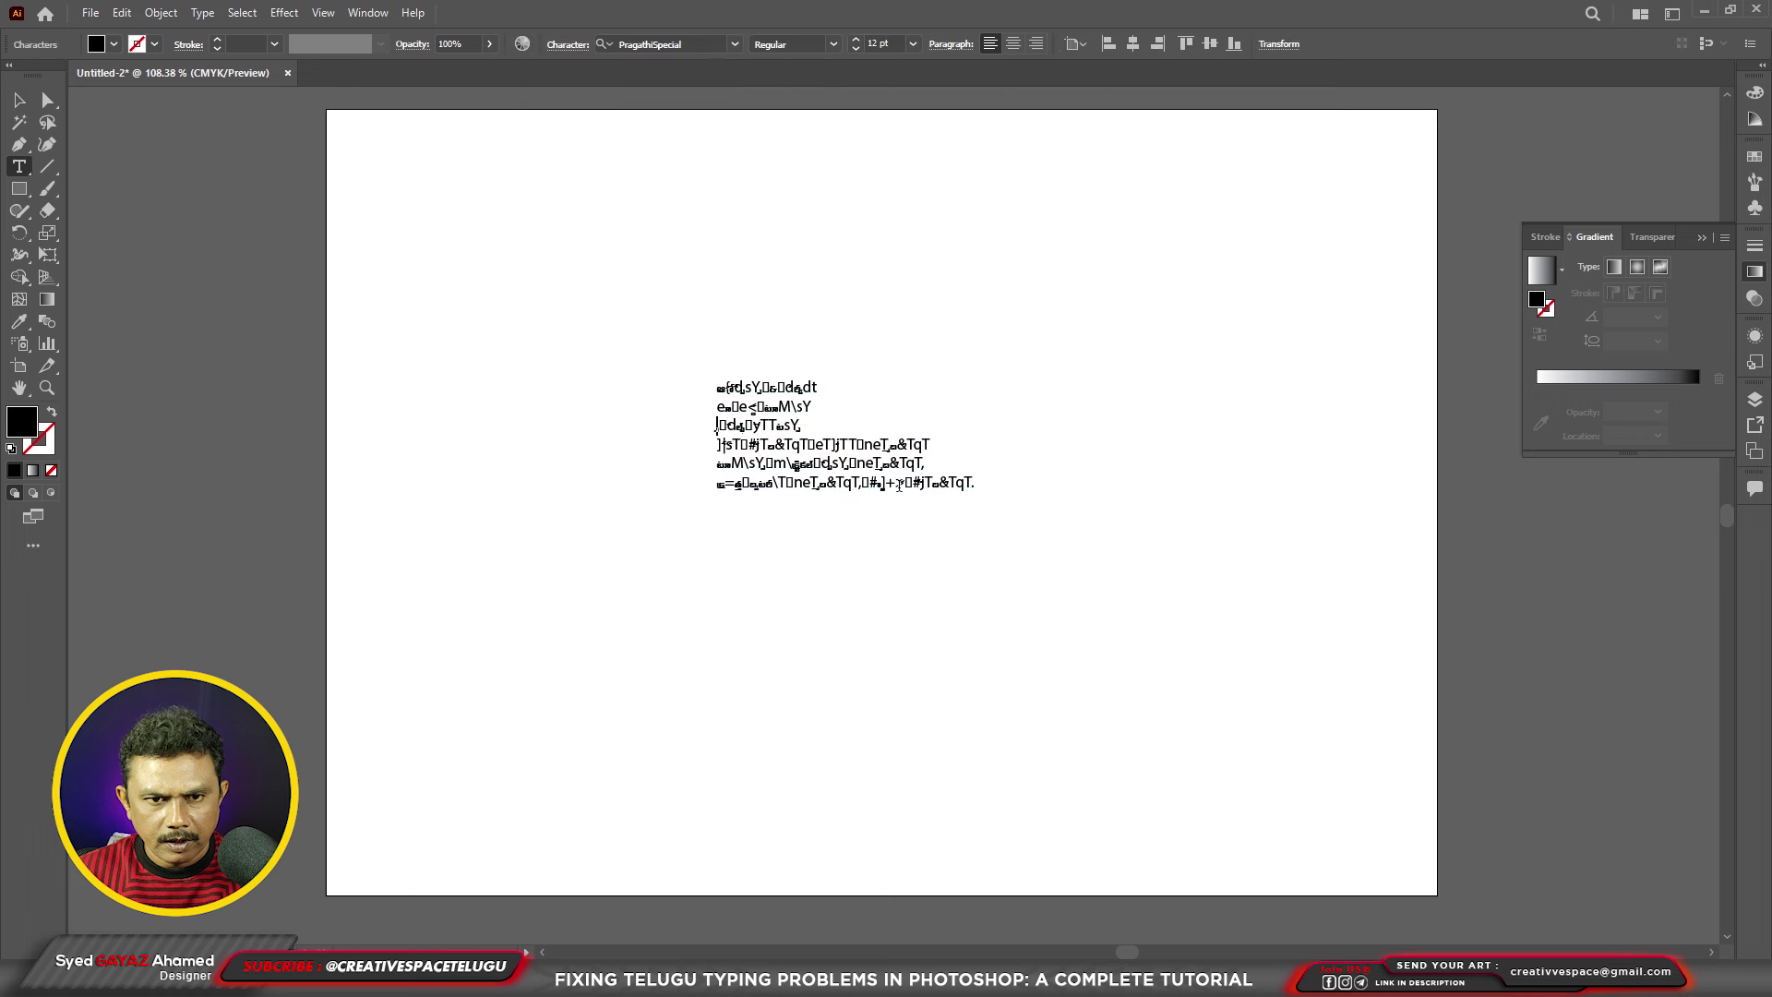
{"action": "key", "text": "ctrl+z"}
{"action": "key", "text": "ctrl+shift+z"}
{"action": "key", "text": "ctrl+shift+z"}
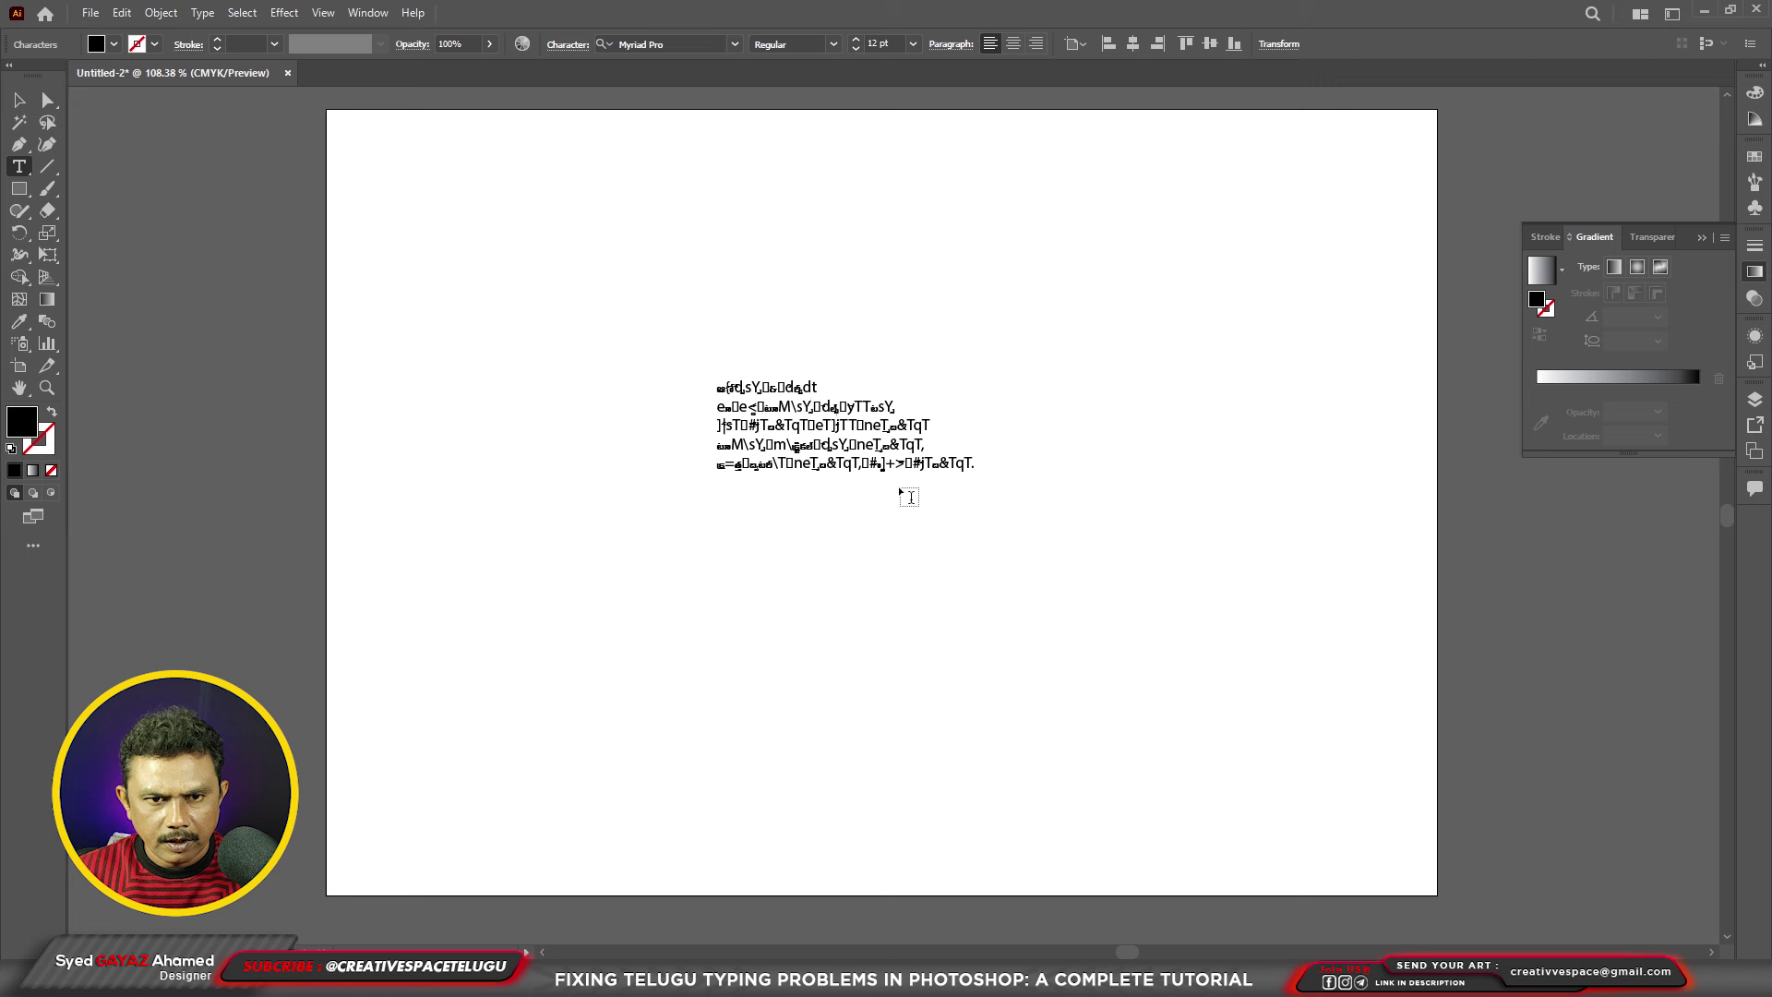
Step: Select the whole one-line Telugu sentence in CorelDRAW for copying
{"action": "key", "text": "Escape"}
{"action": "left_click", "coordinate": [666, 543]}
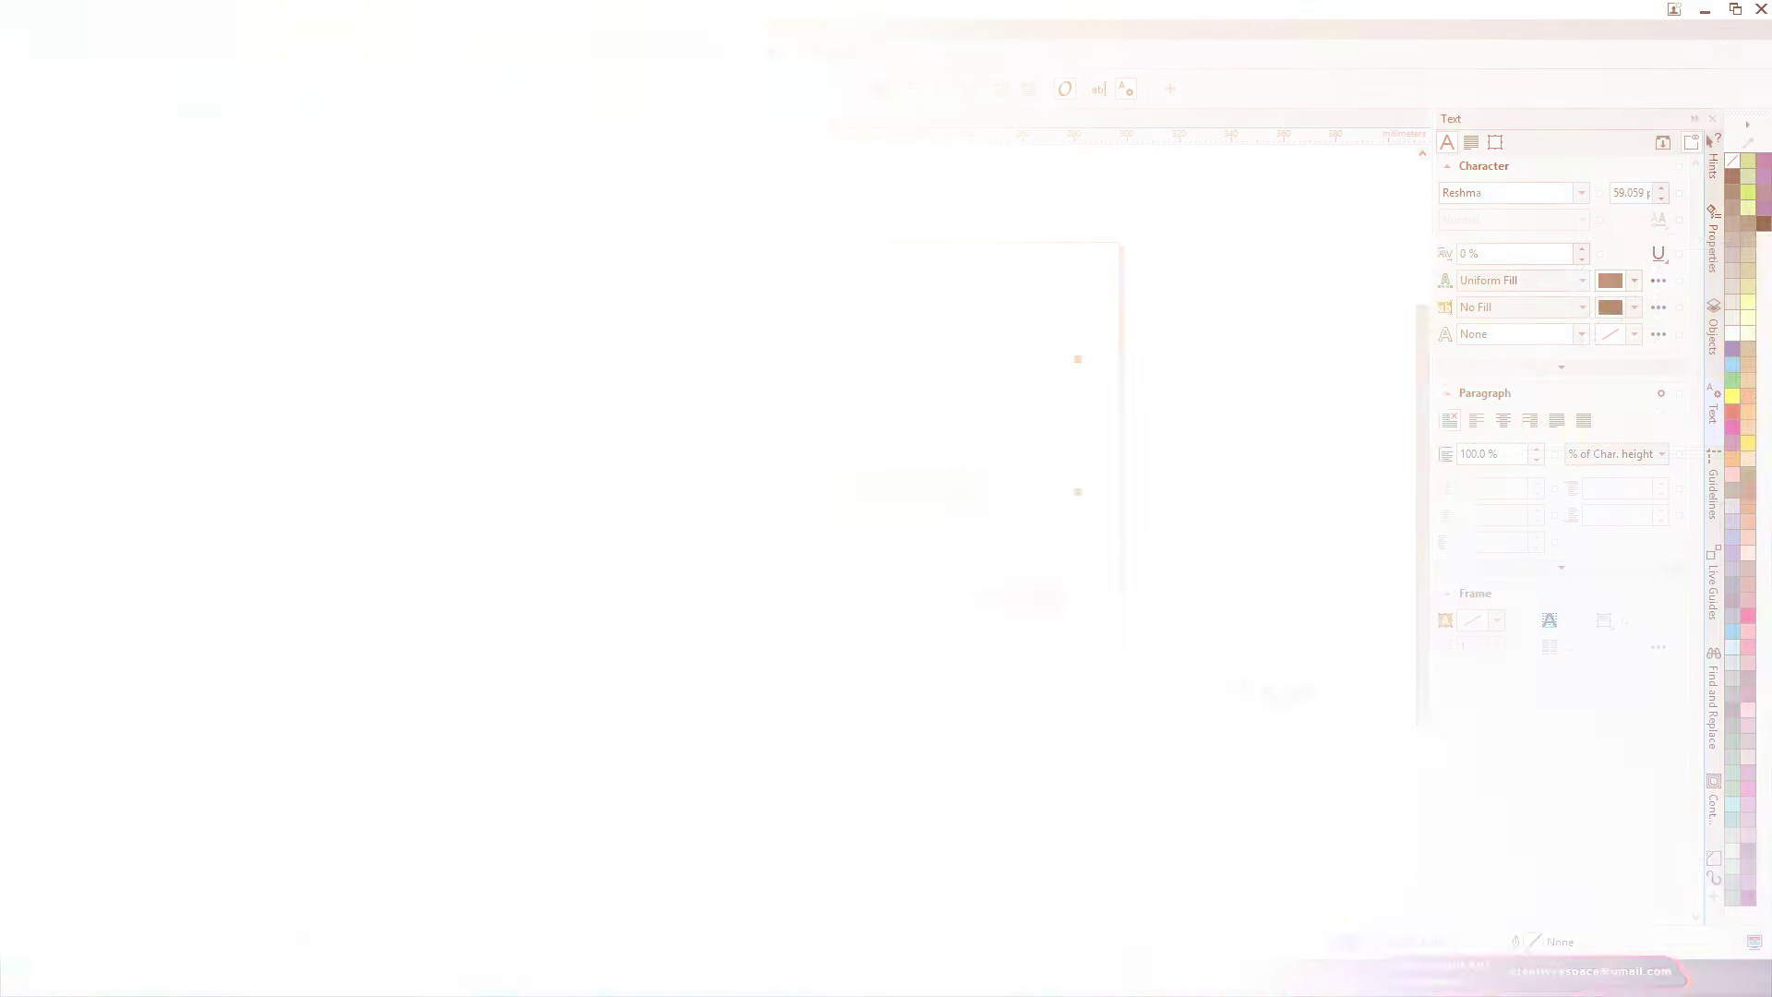
{"action": "left_click", "coordinate": [820, 699]}
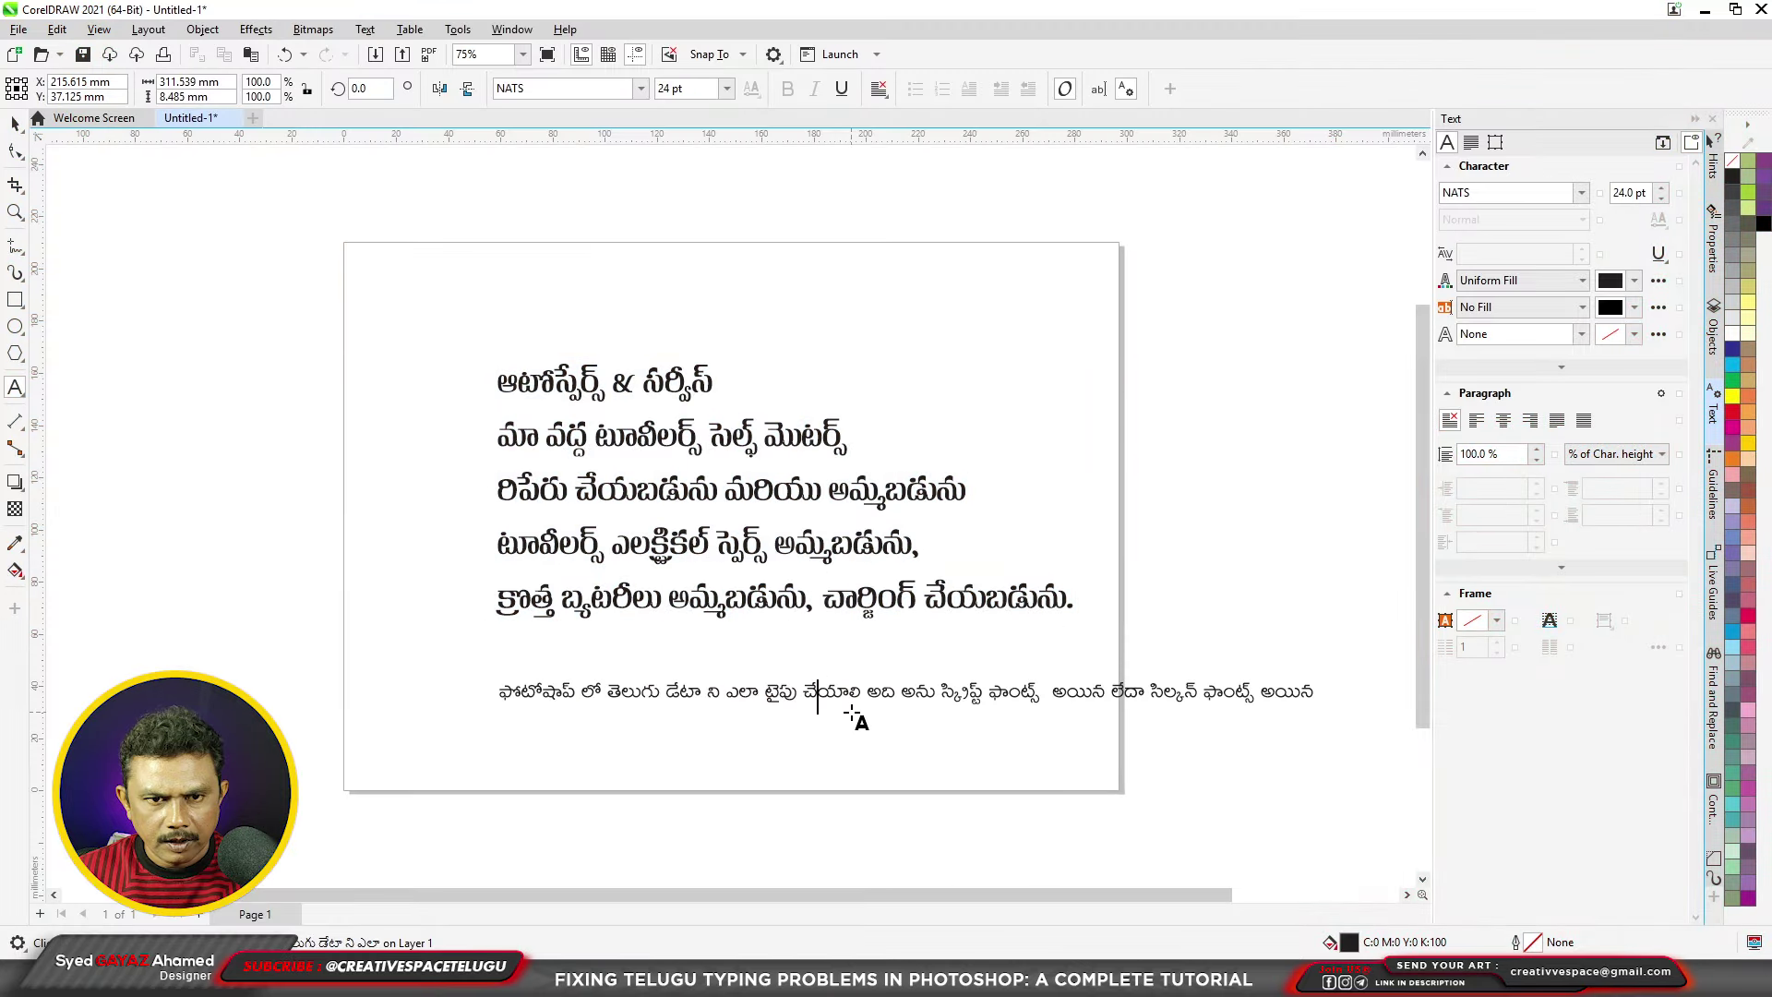
{"action": "key", "text": "ctrl+a"}
{"action": "key", "text": "ctrl+c"}
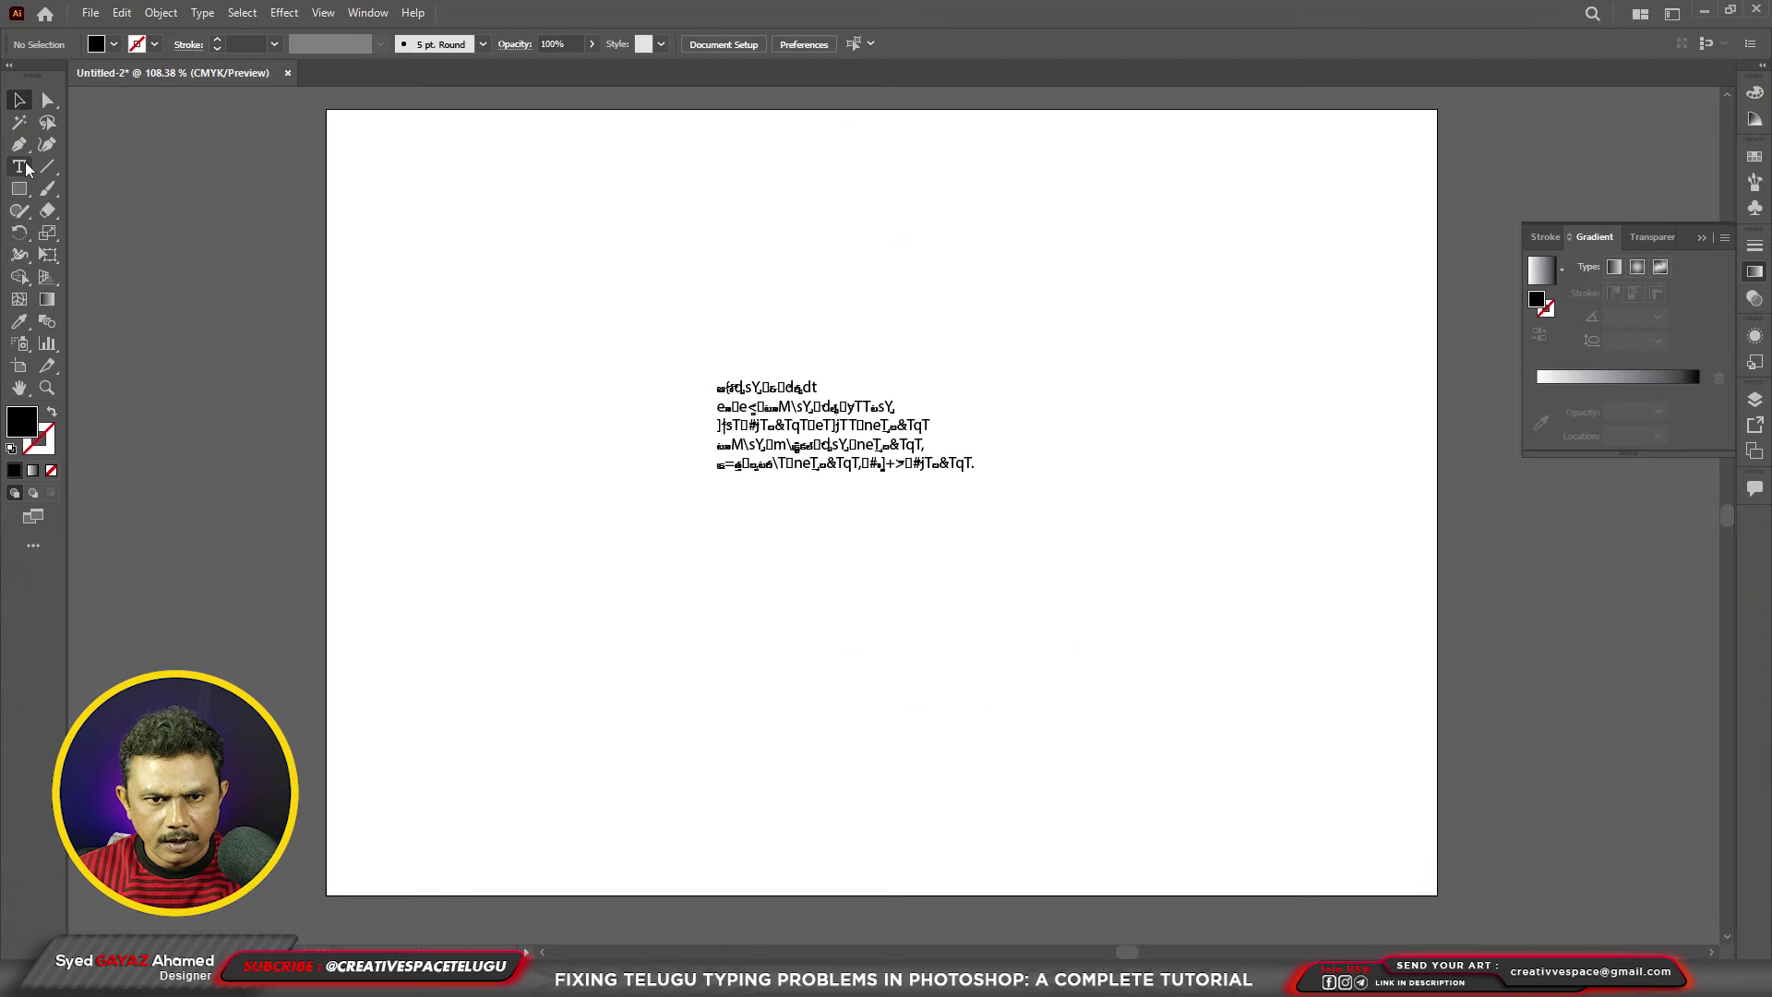
Step: Paste the sentence as a new Illustrator text object below the garbled paragraph
{"action": "left_click", "coordinate": [732, 667]}
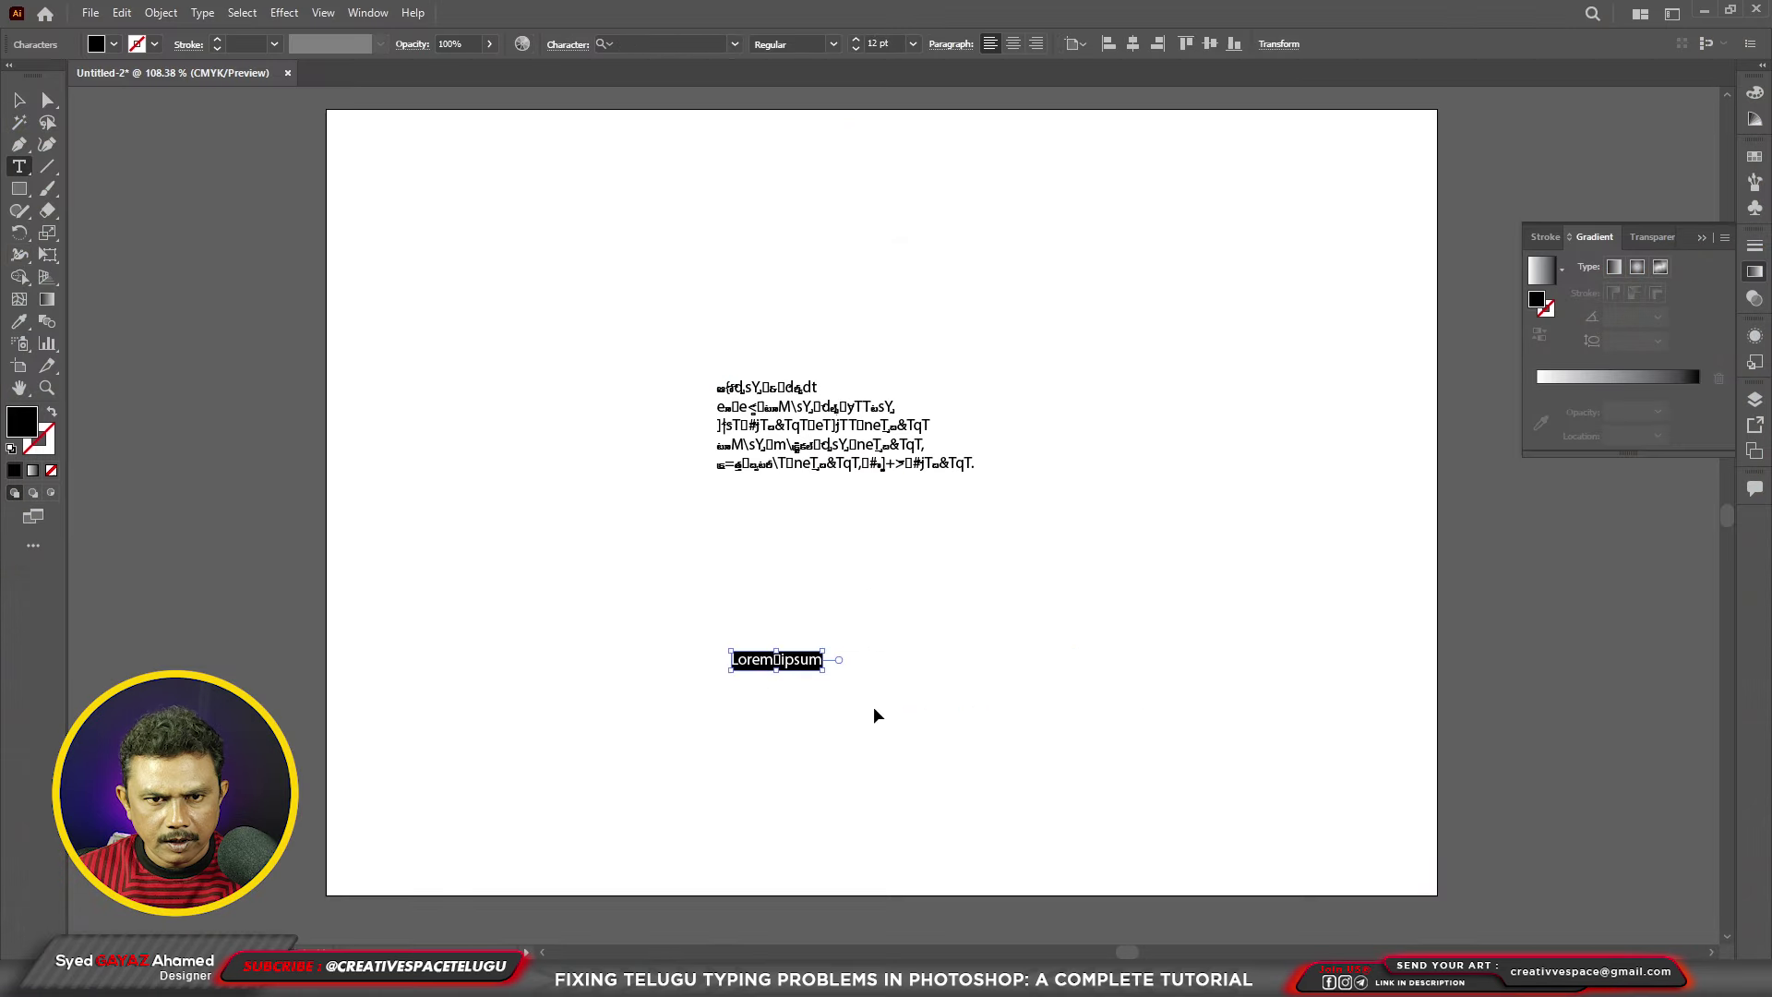
{"action": "key", "text": "ctrl+v"}
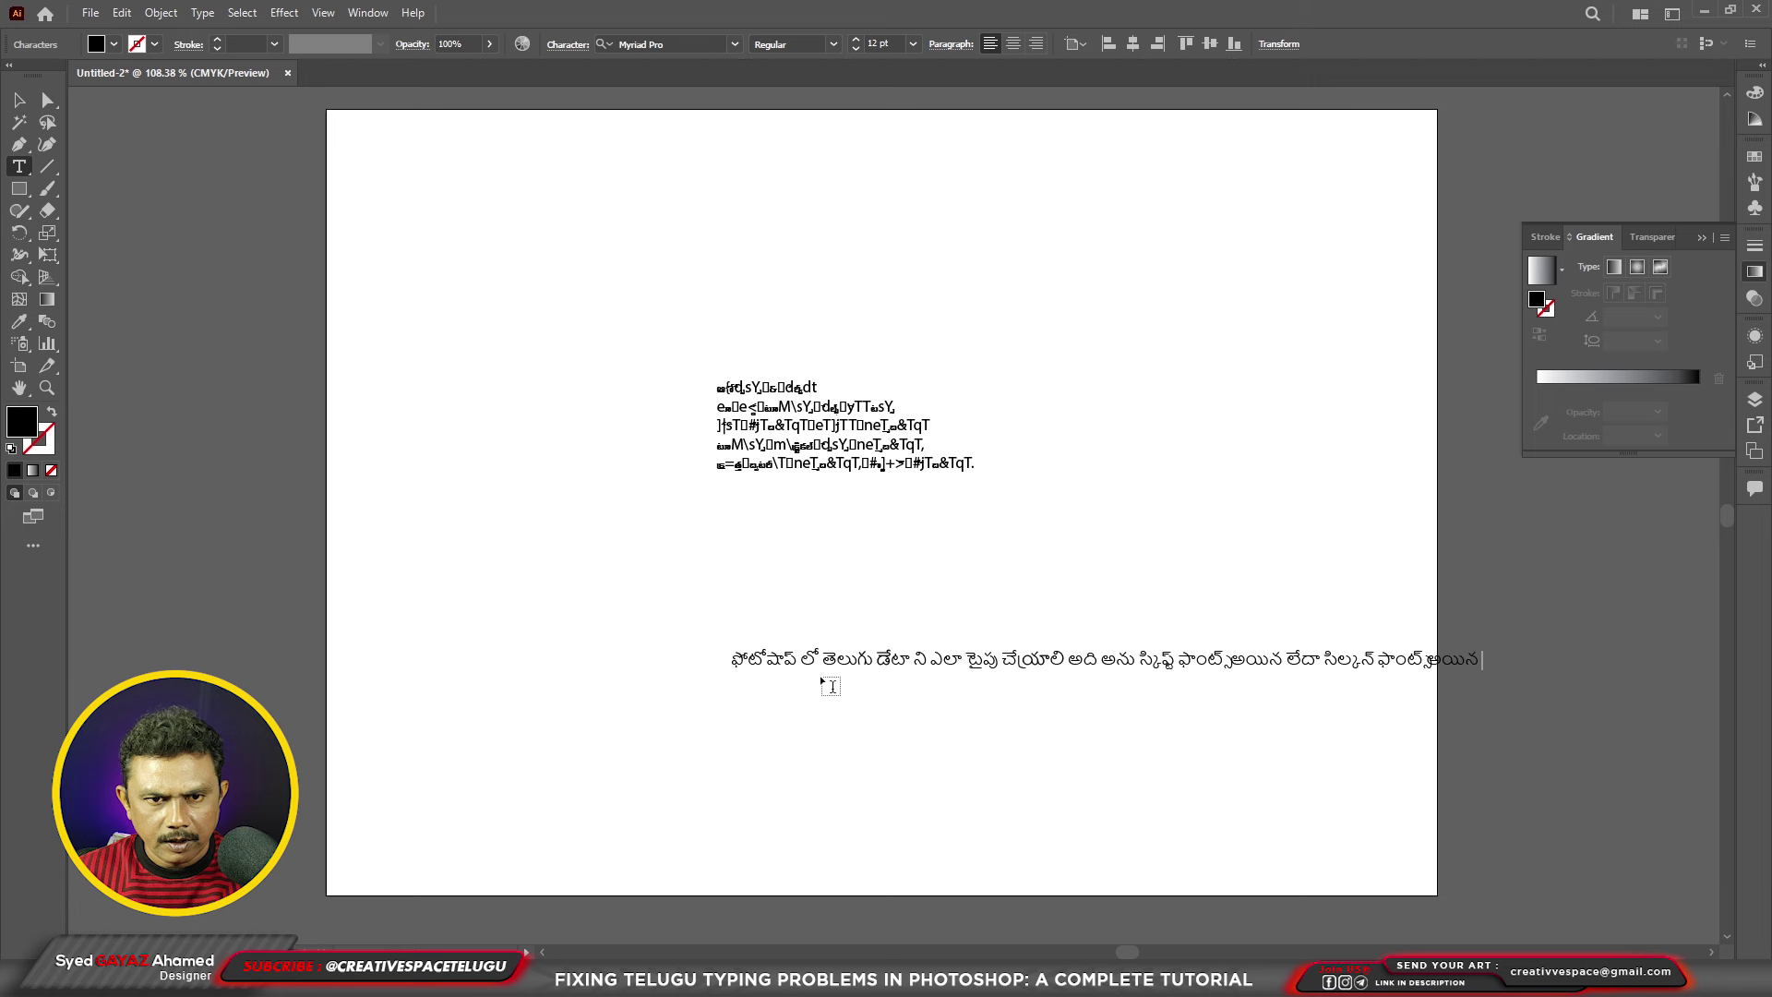
{"action": "key", "text": "Escape"}
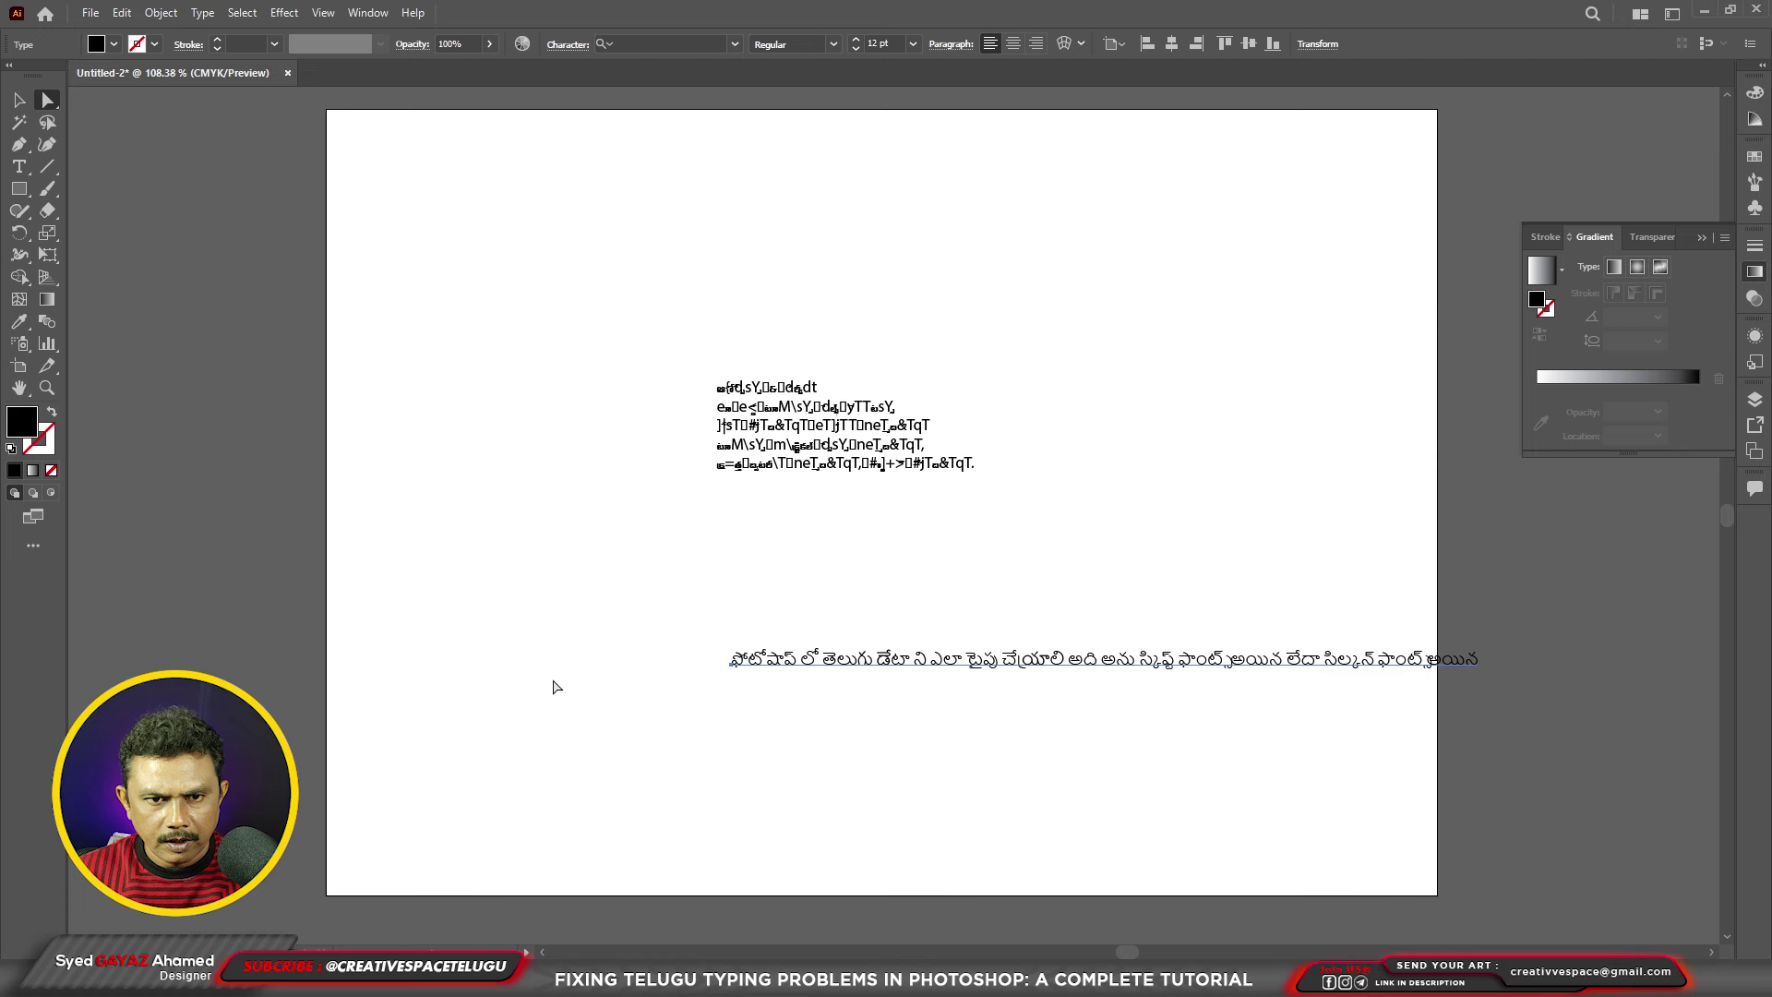
Step: Turn on Show Indic Options in Illustrator's Type preferences and confirm with OK
{"action": "left_click", "coordinate": [121, 13]}
{"action": "mouse_move", "coordinate": [166, 600]}
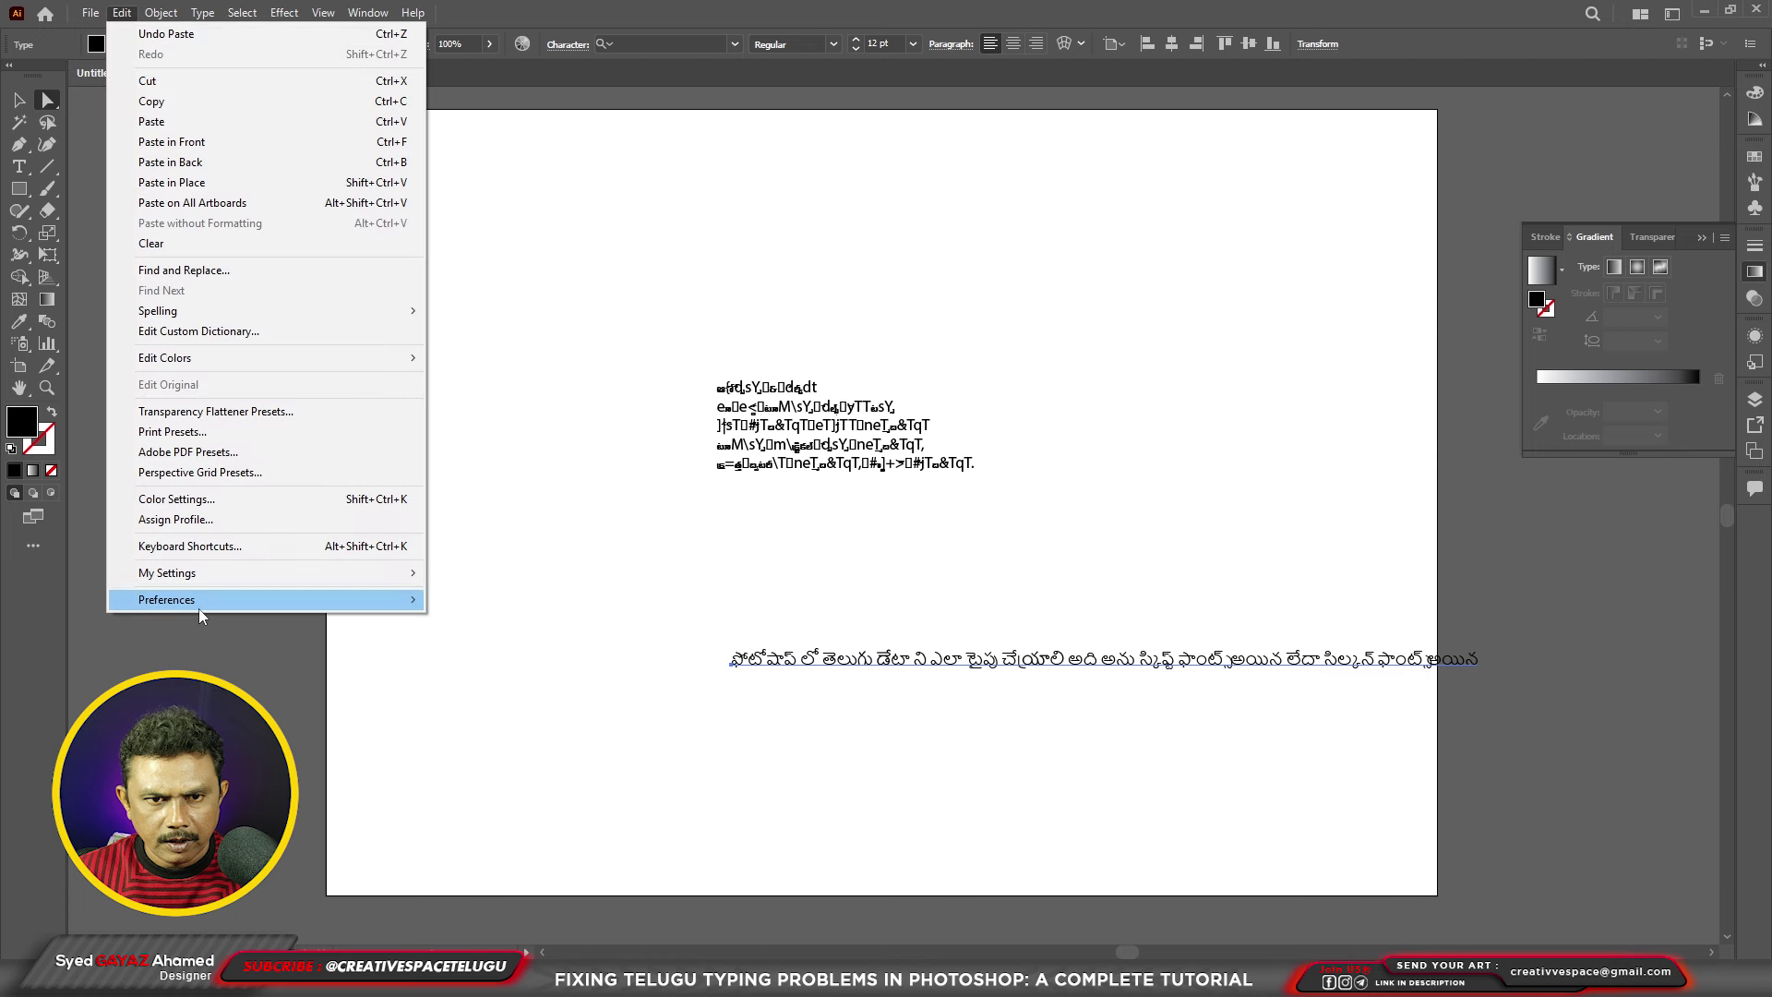
{"action": "left_click", "coordinate": [526, 641]}
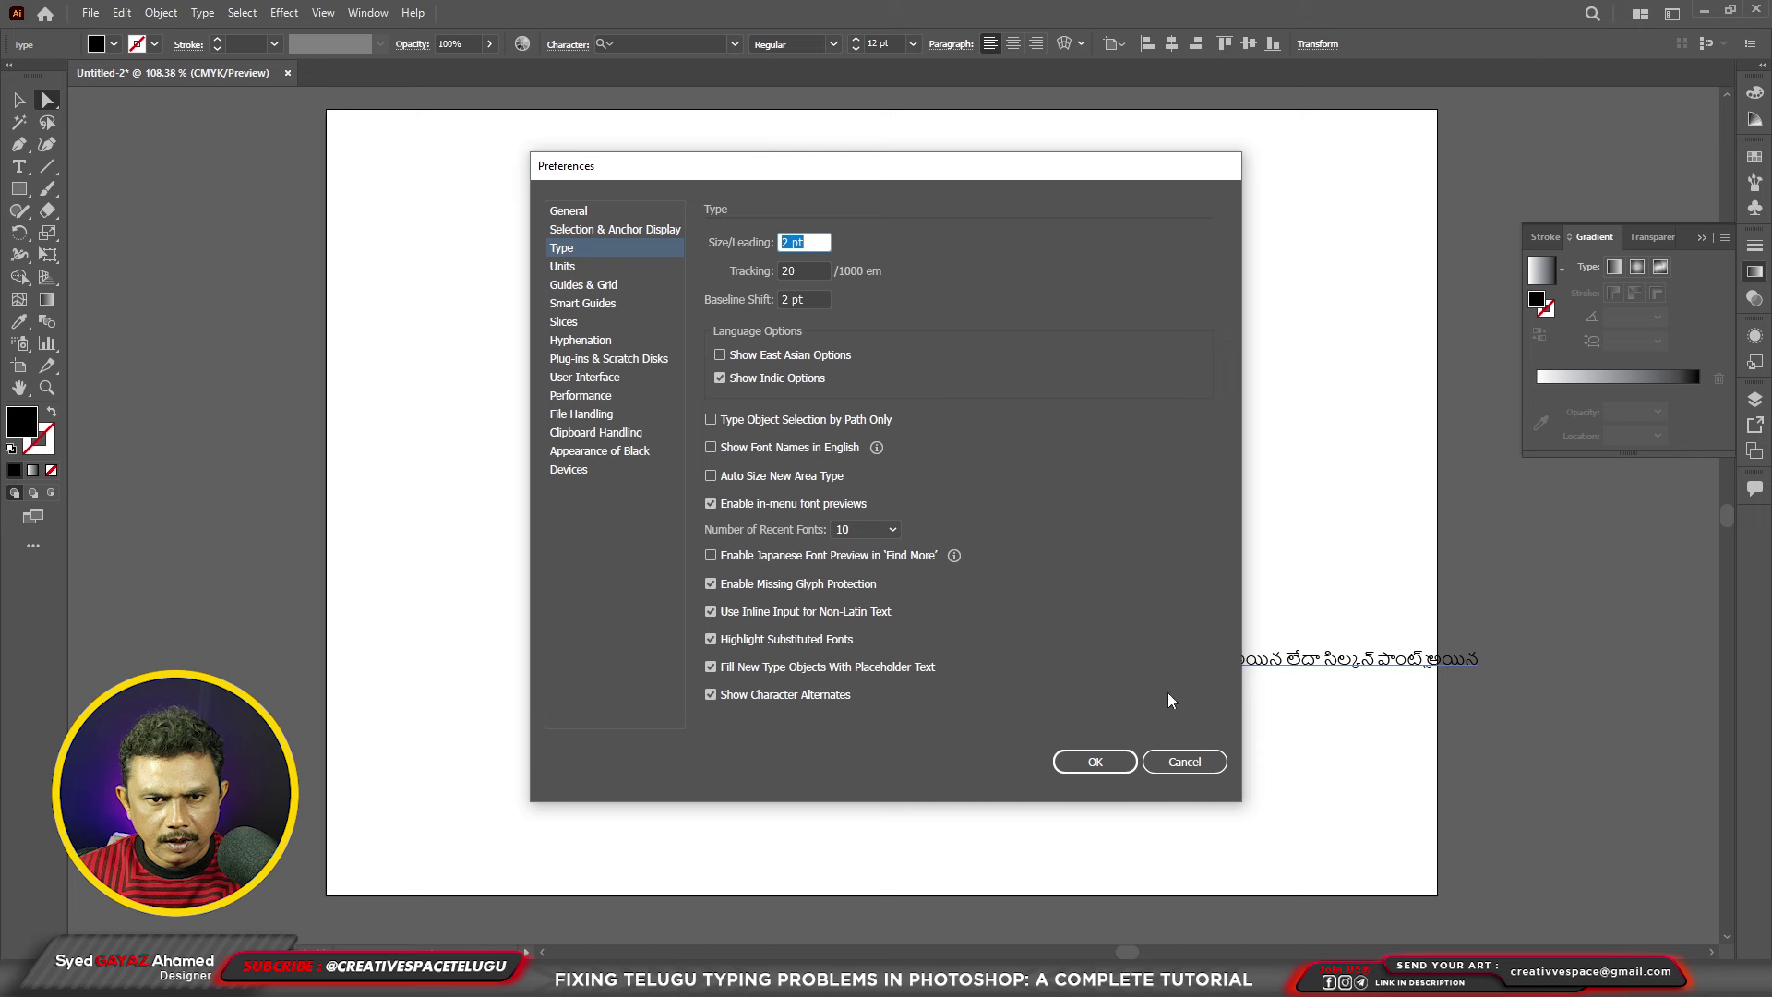
{"action": "left_click", "coordinate": [1180, 765]}
{"action": "left_click", "coordinate": [661, 43]}
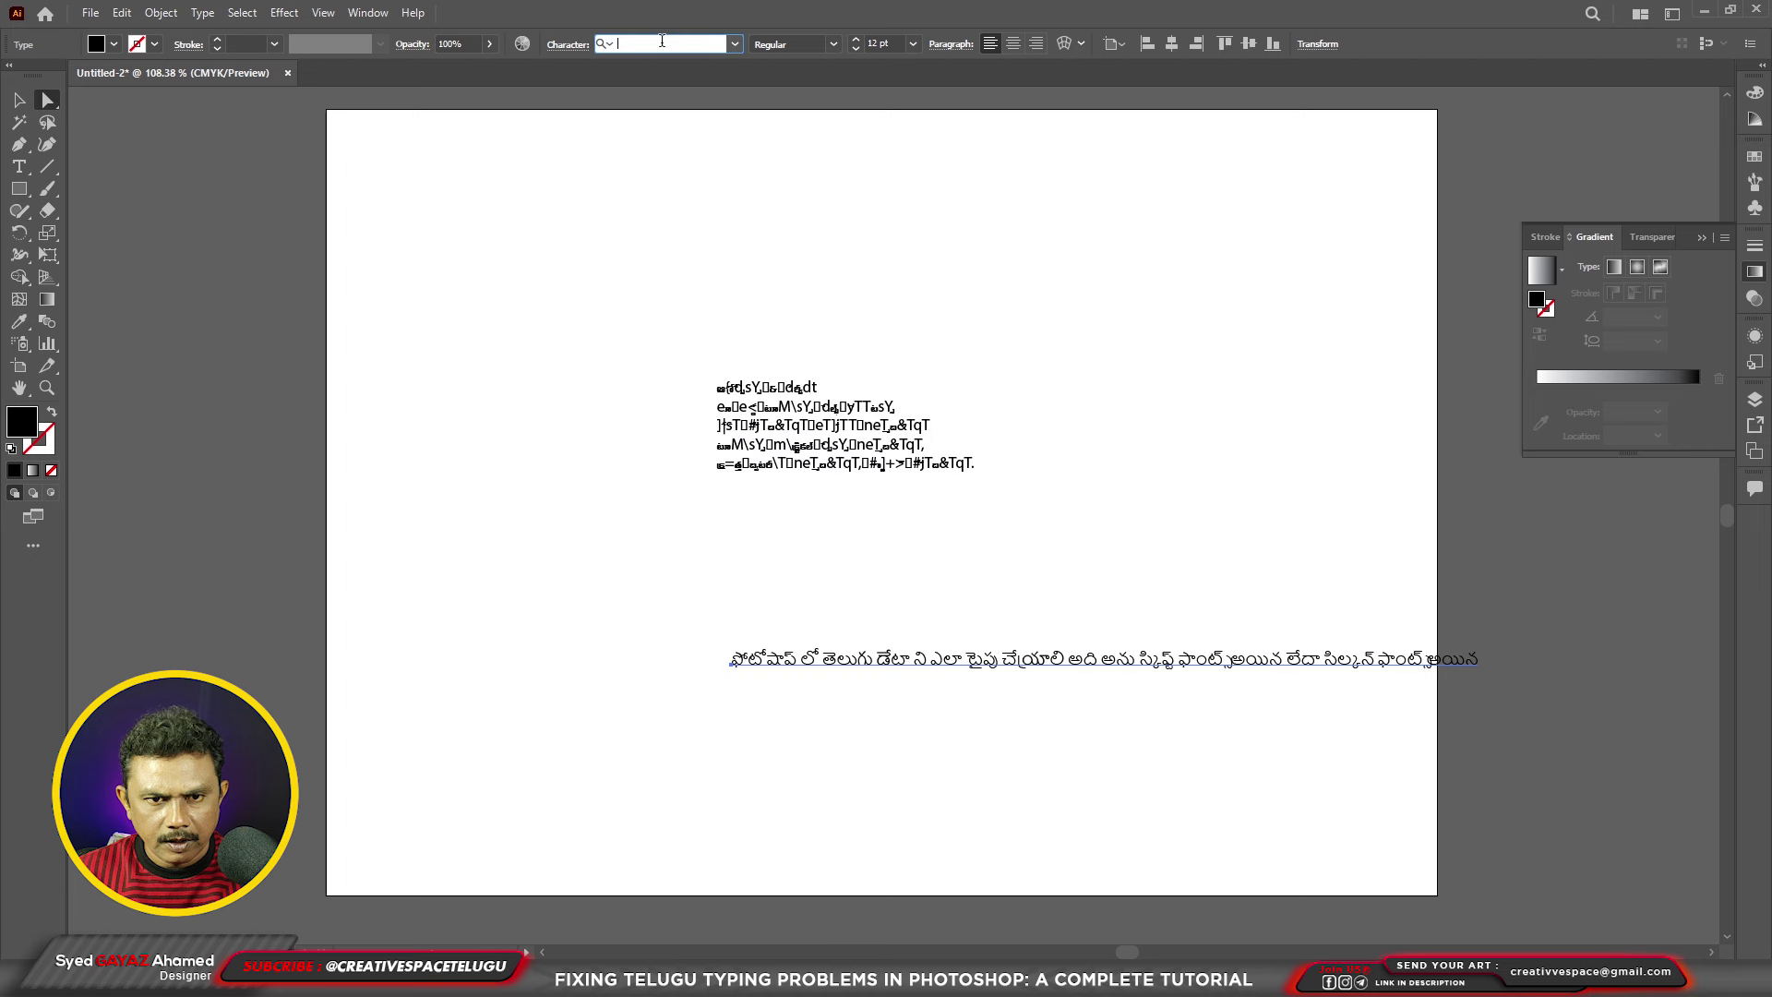